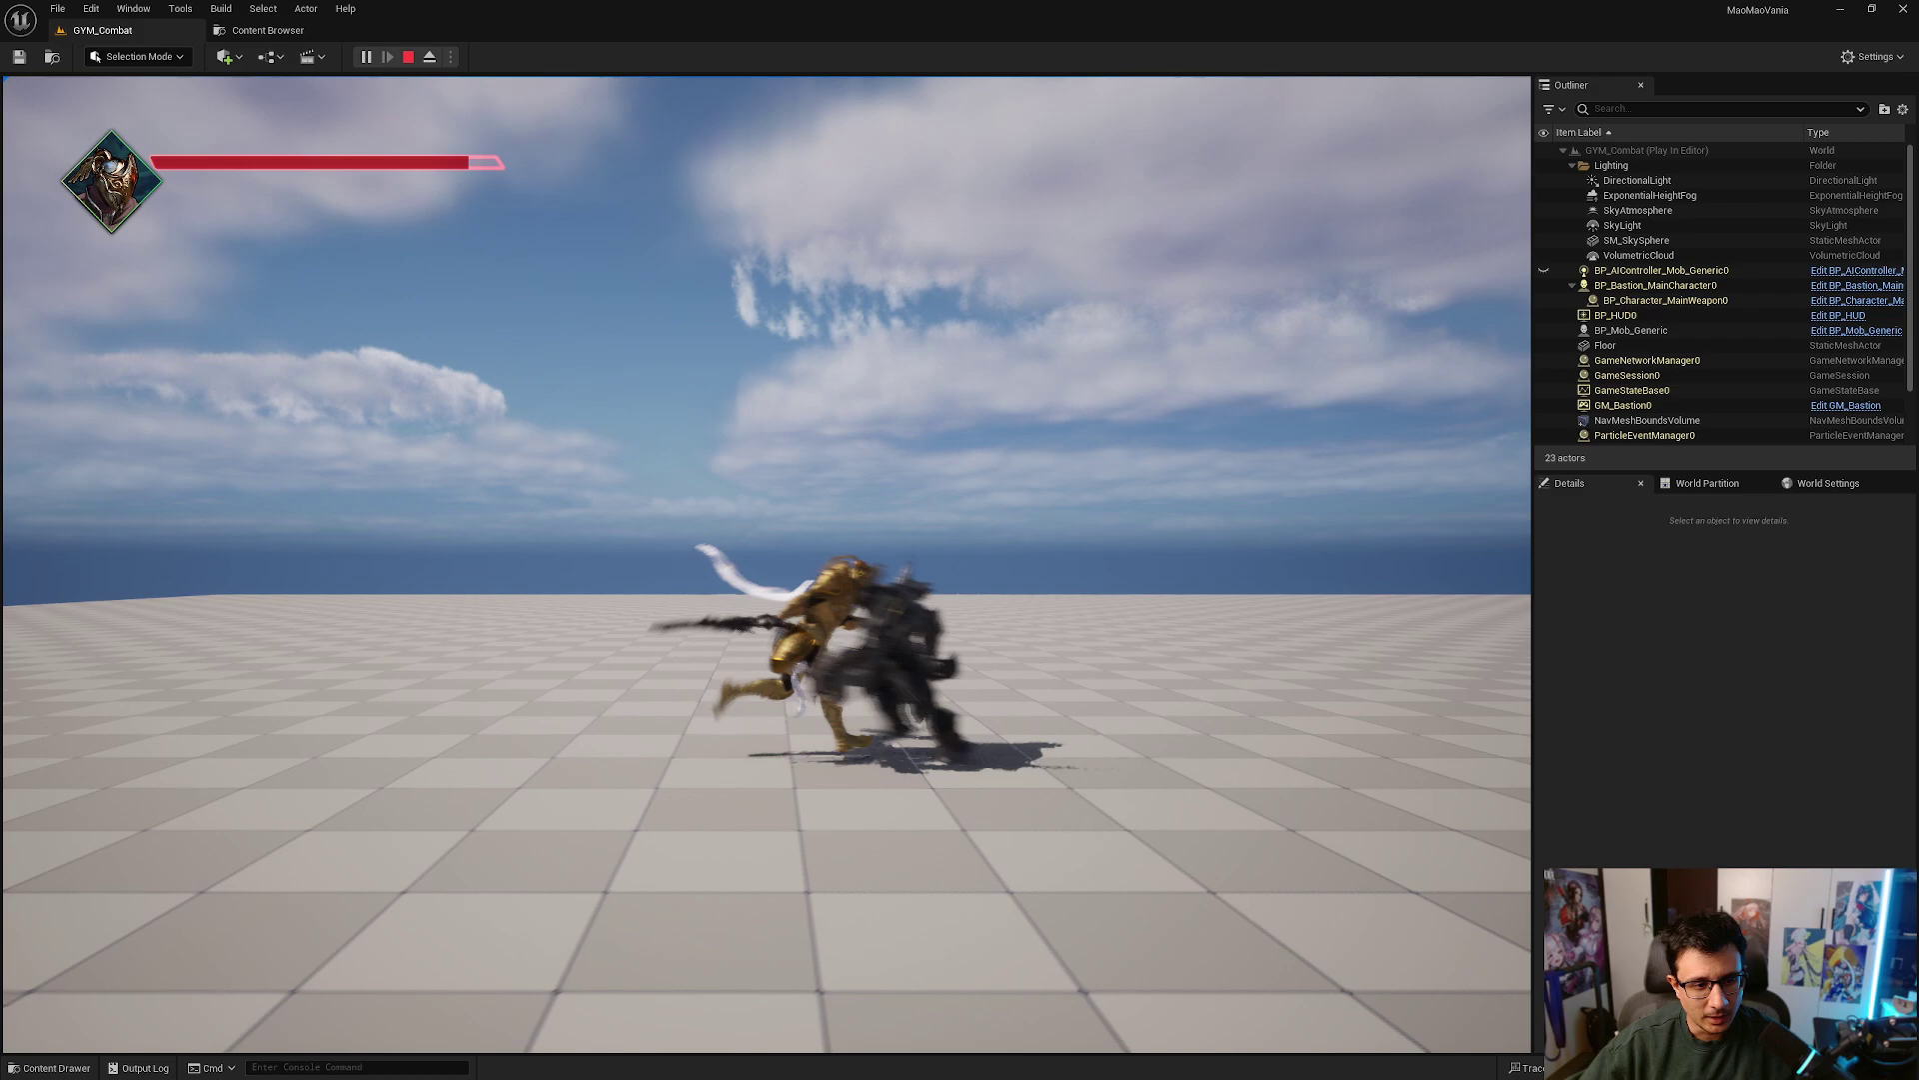
Playtest the player character fighting the generic mob in GYM_Combat, restart the play session once, and stop it.
key(space)
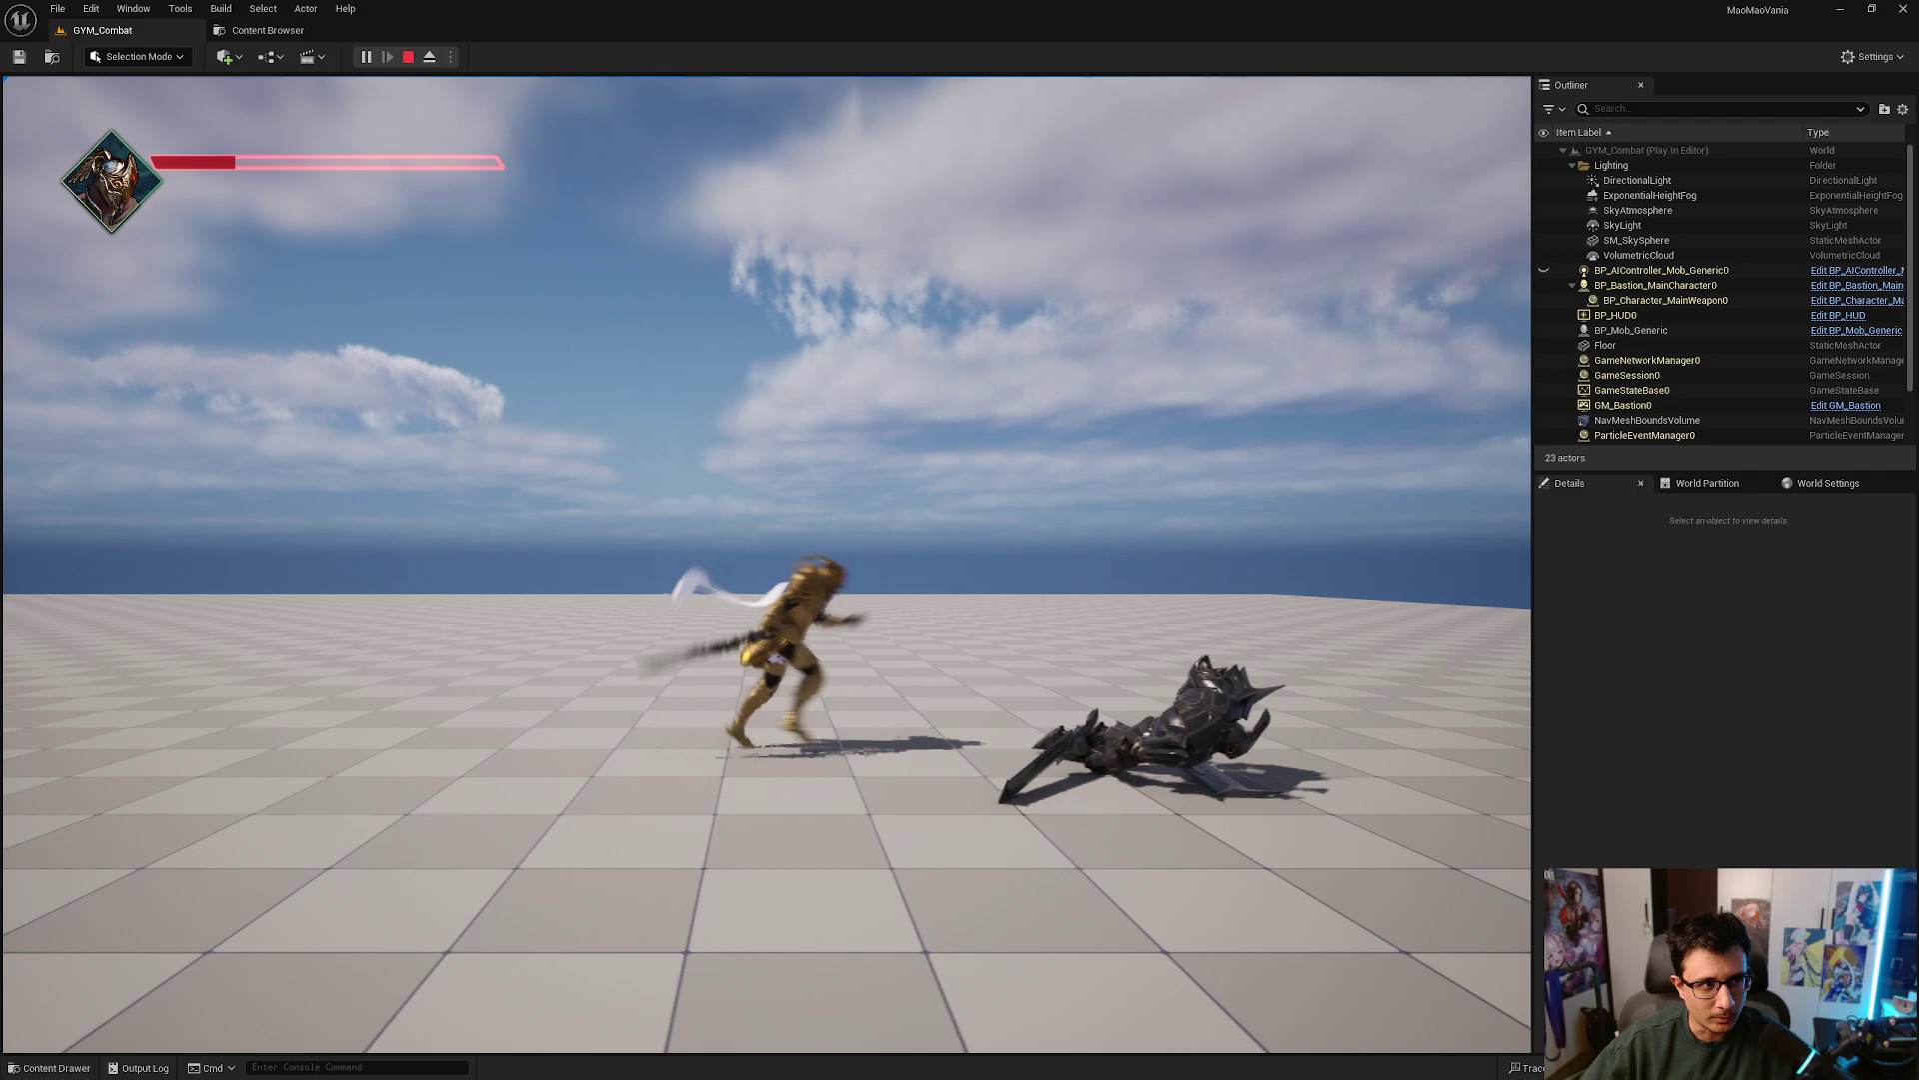
key(Escape)
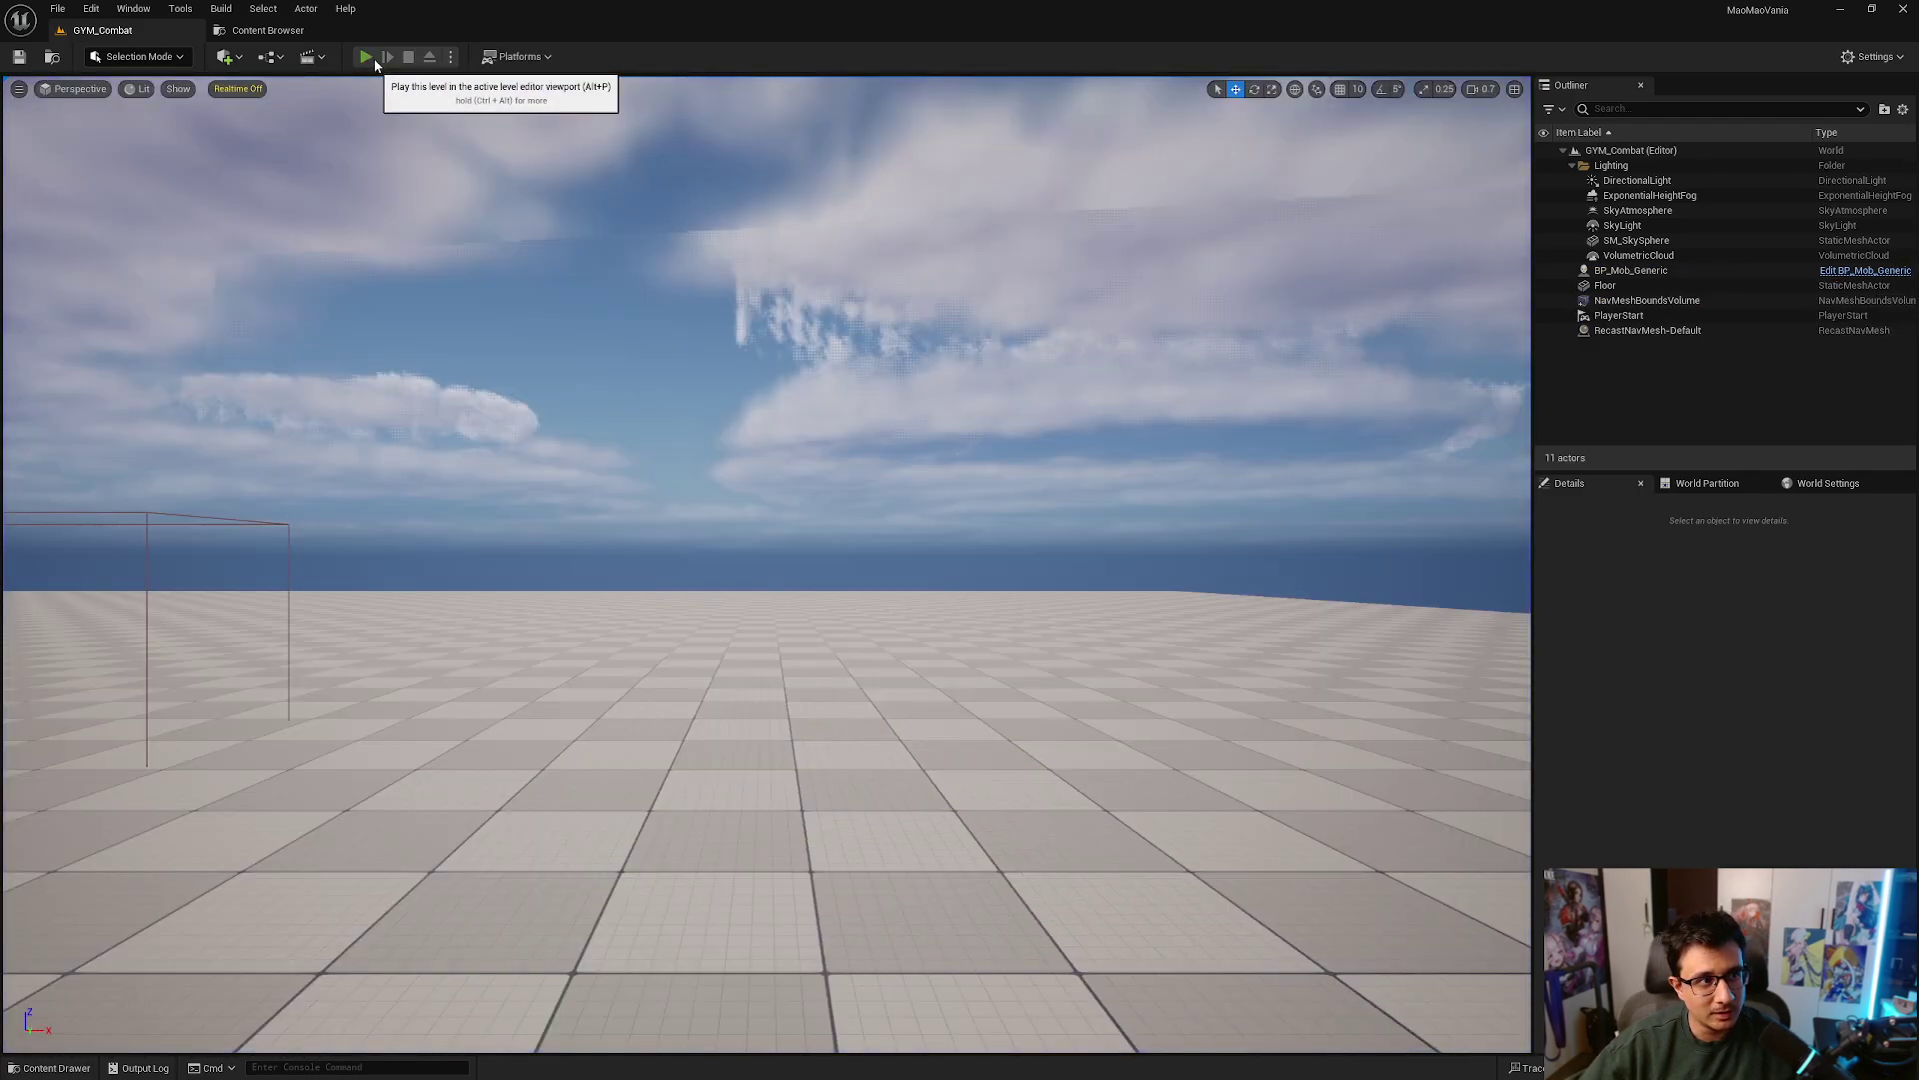
click(372, 58)
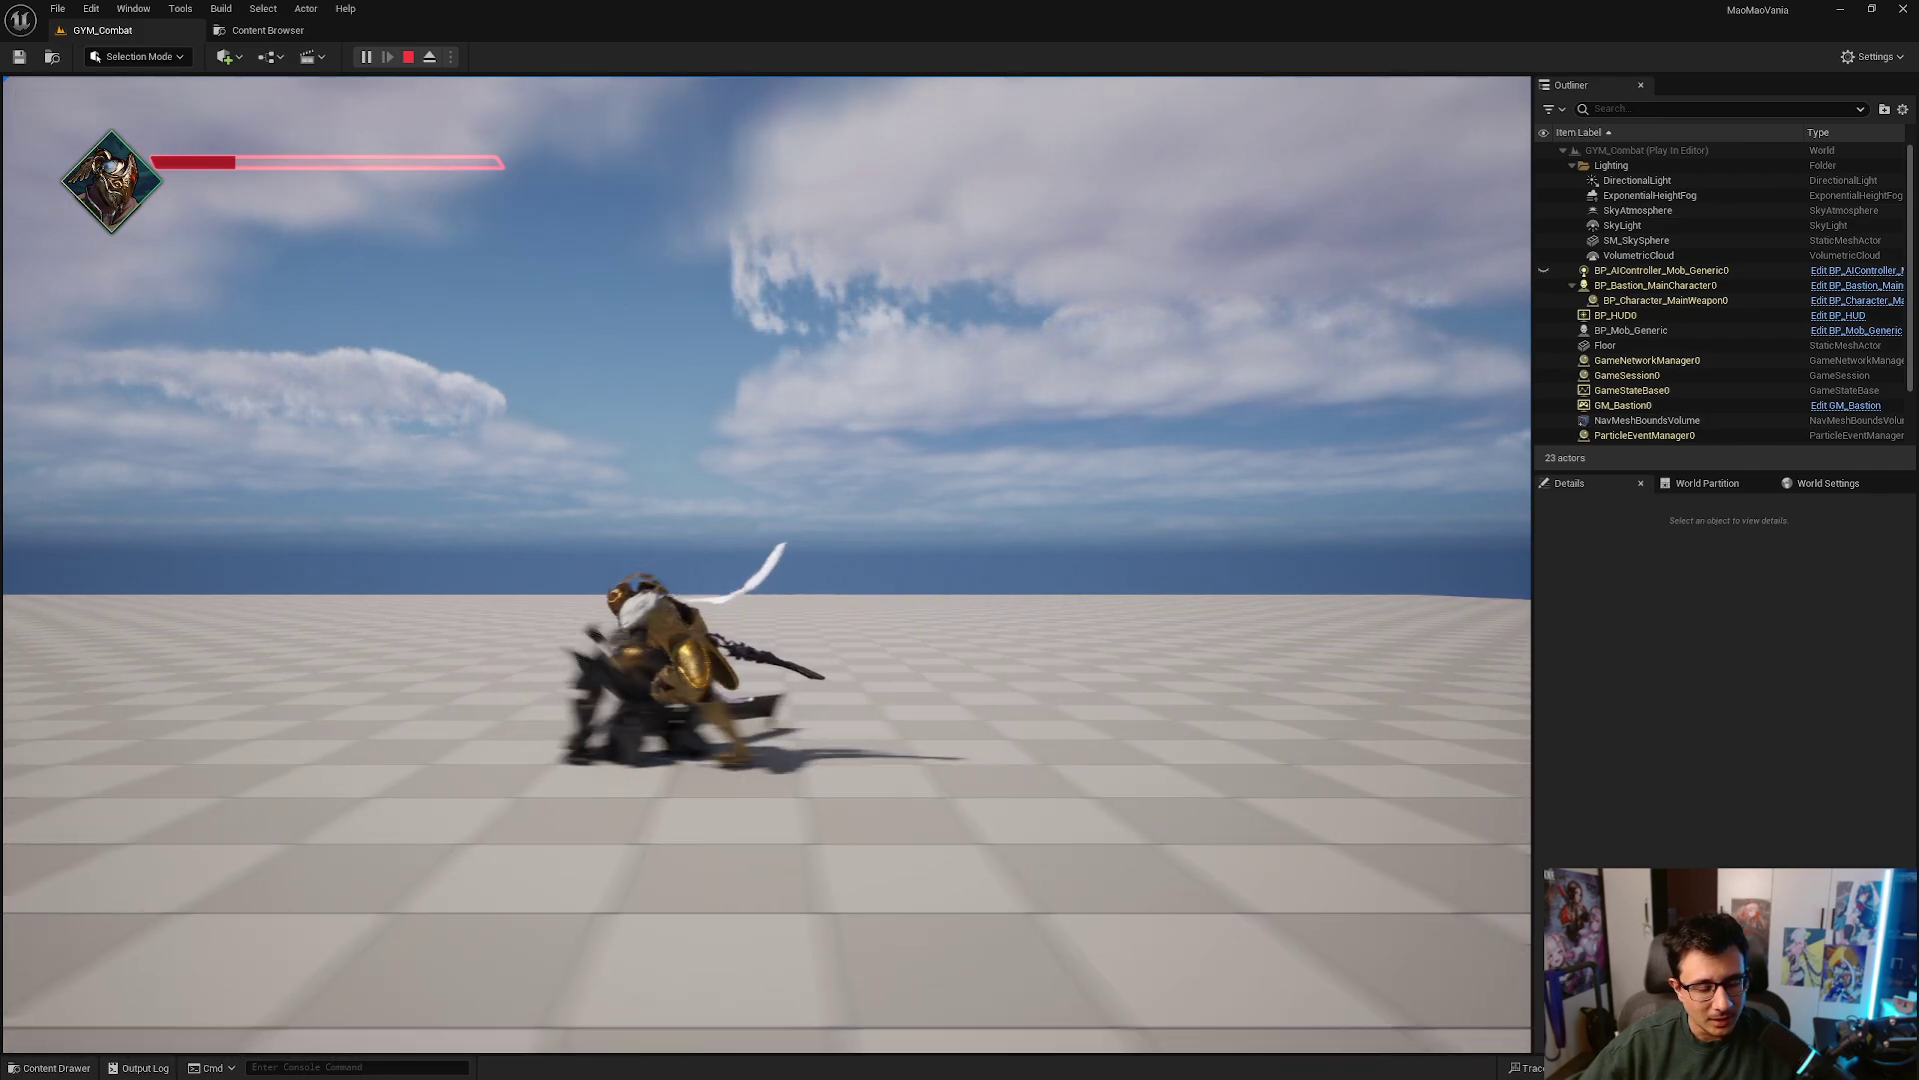
key(a)
key(d)
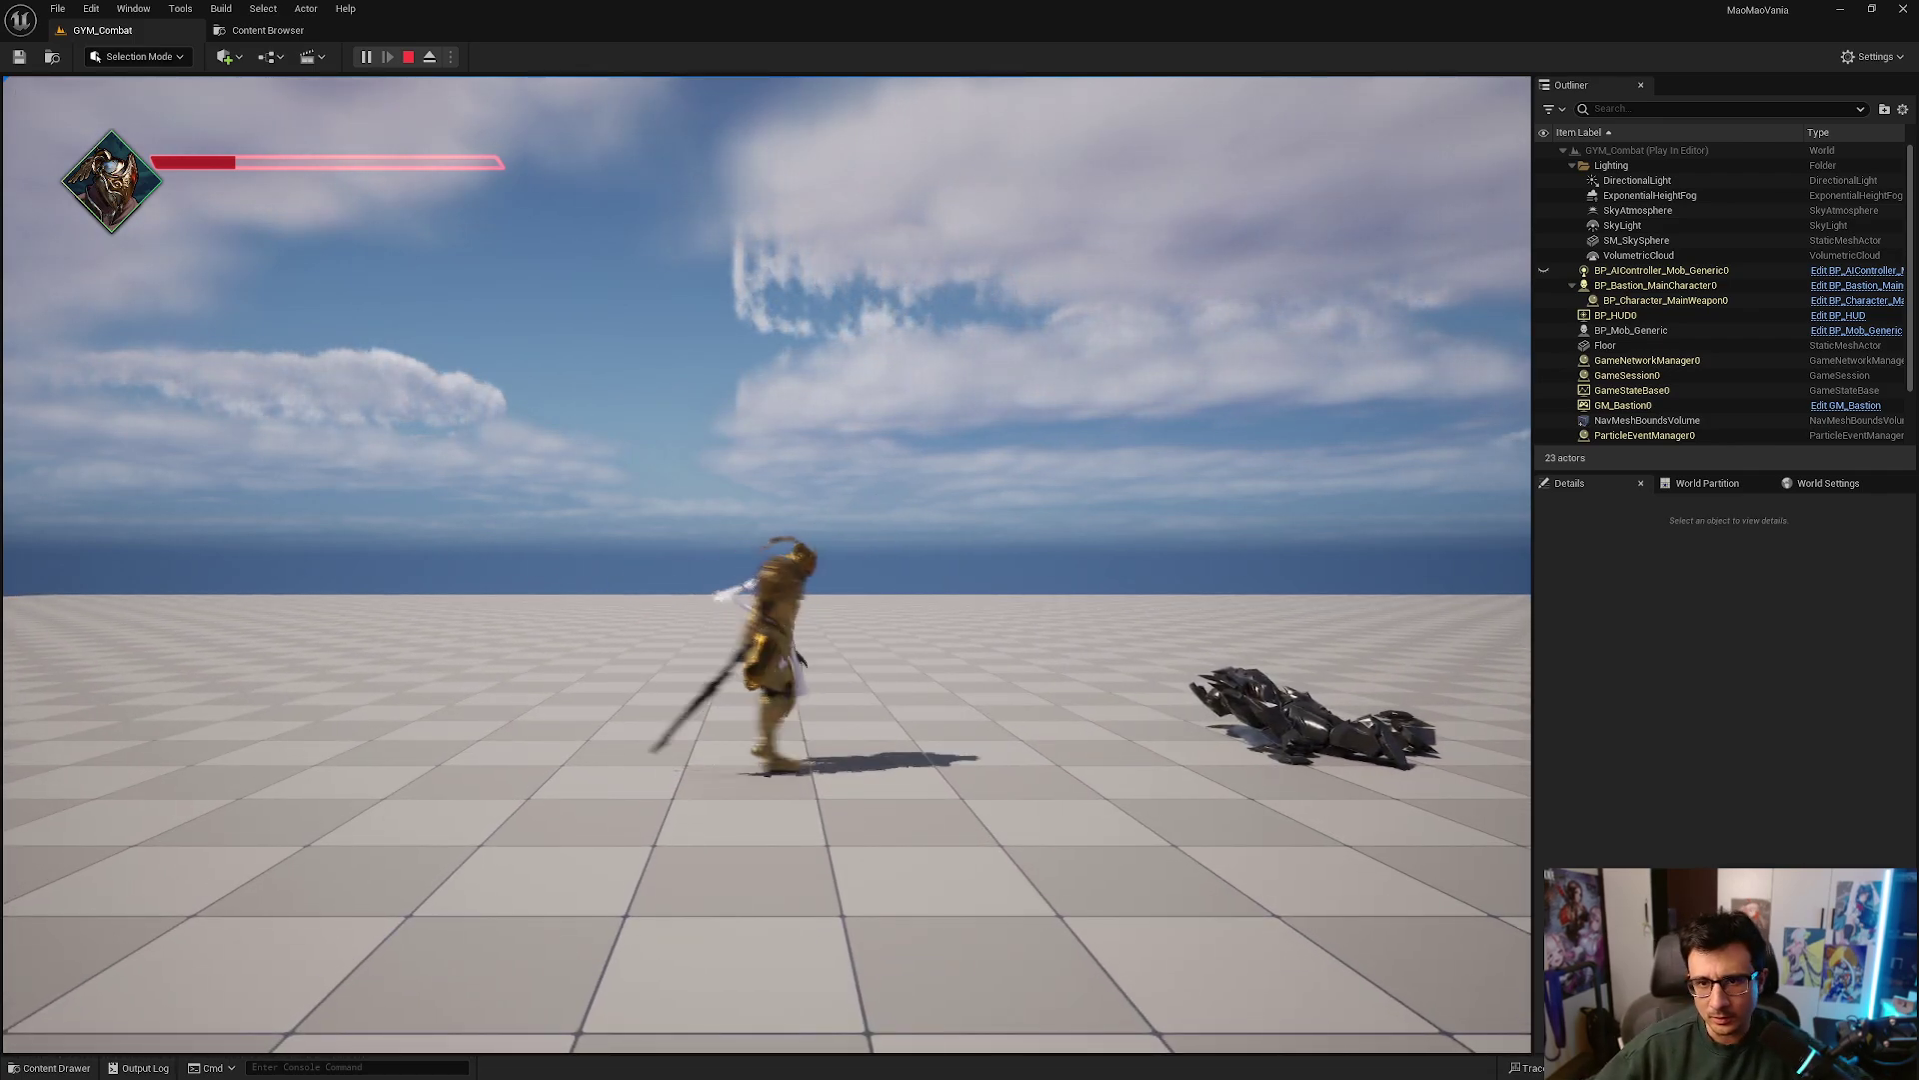
key(Escape)
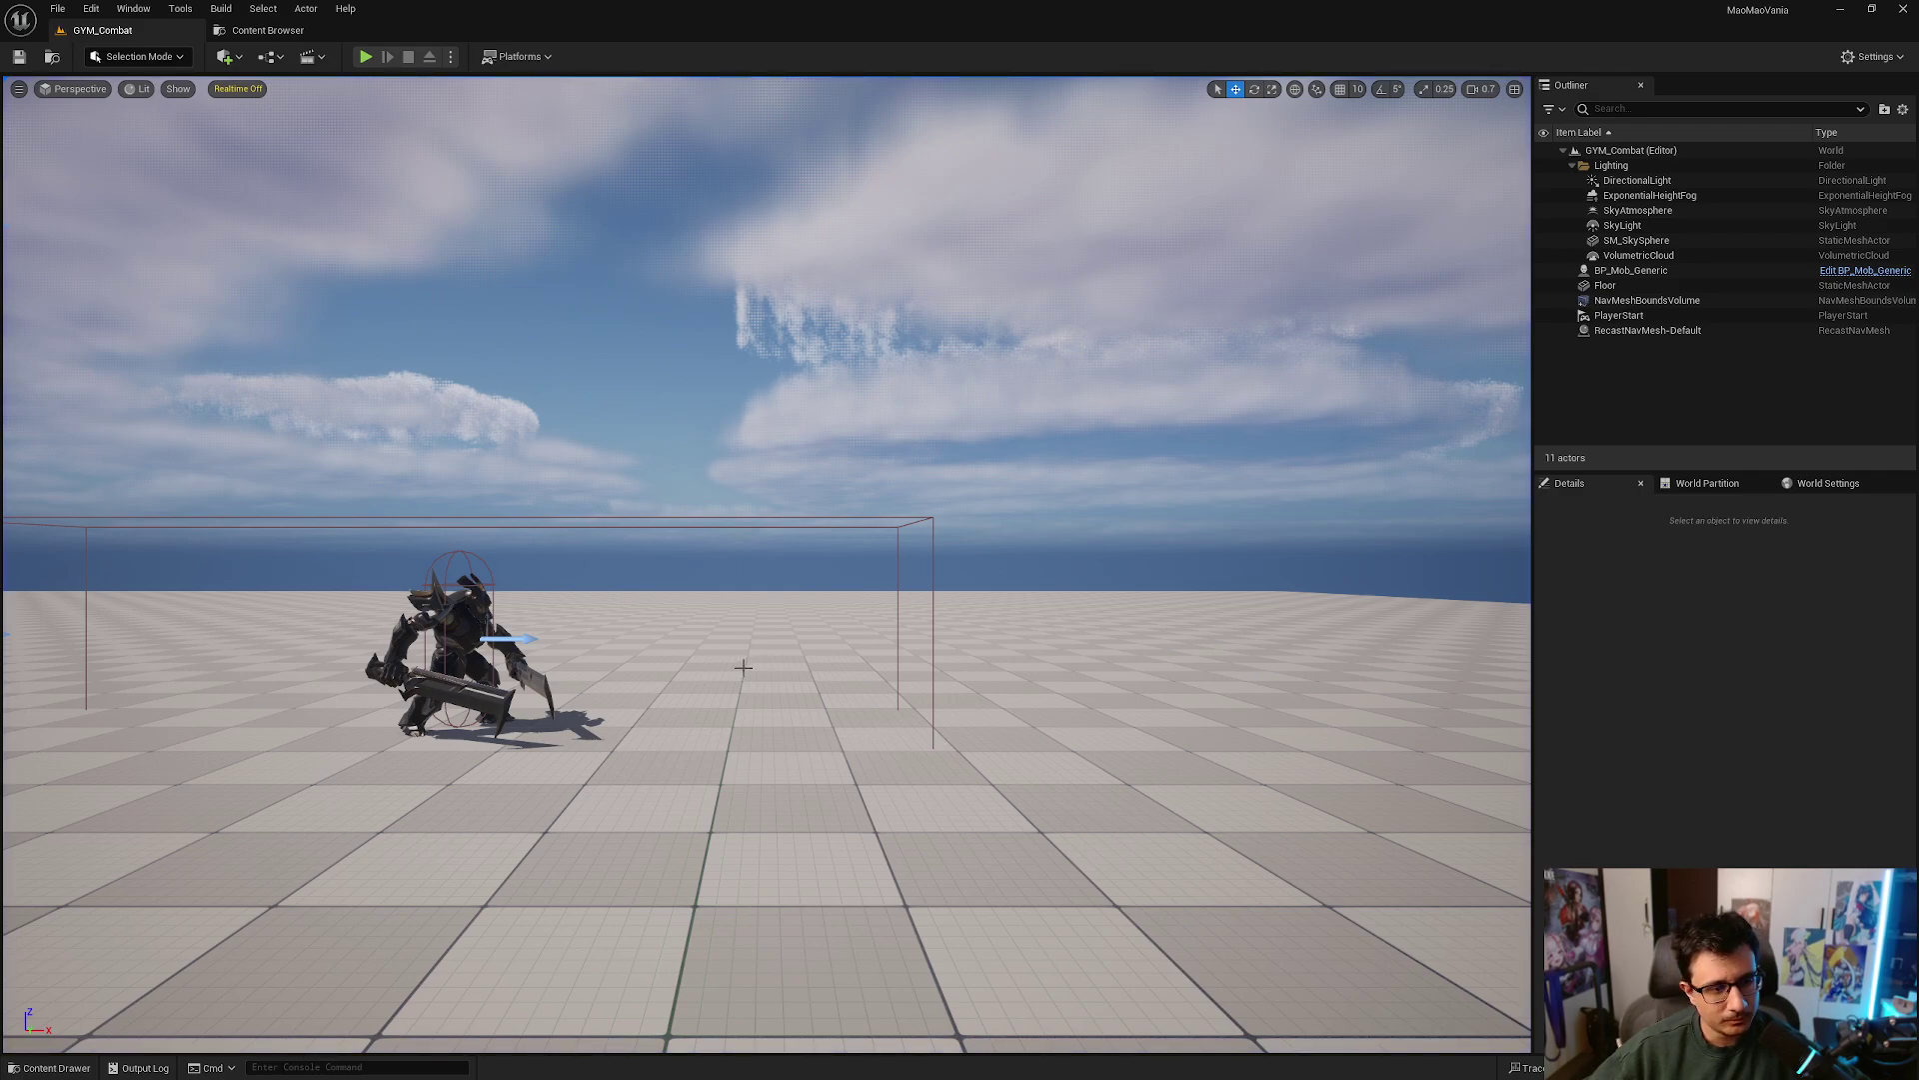
Examine the mob, the nav mesh bounds volume and the player start placed in the GYM_Combat level.
right_drag(743, 666, 590, 667)
key(w)
key(s)
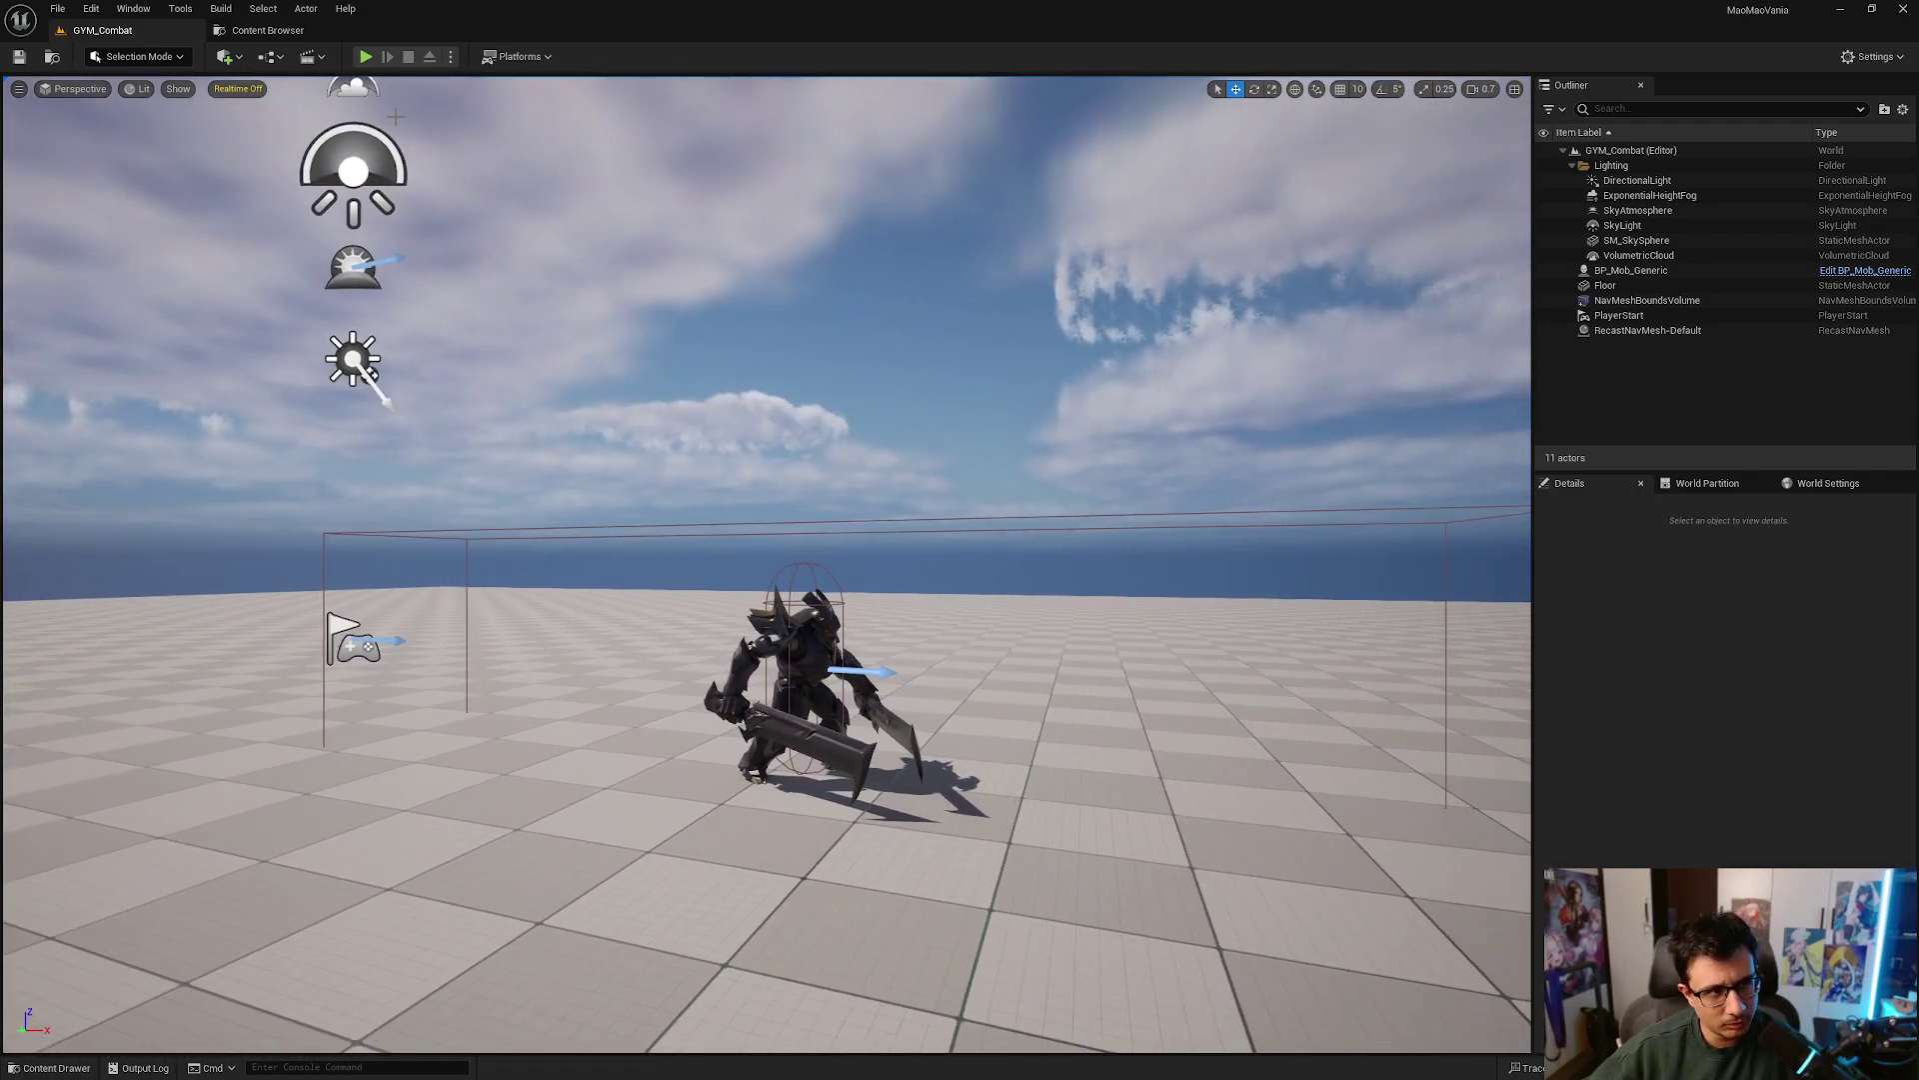
key(a)
right_drag(599, 420, 685, 460)
key(s)
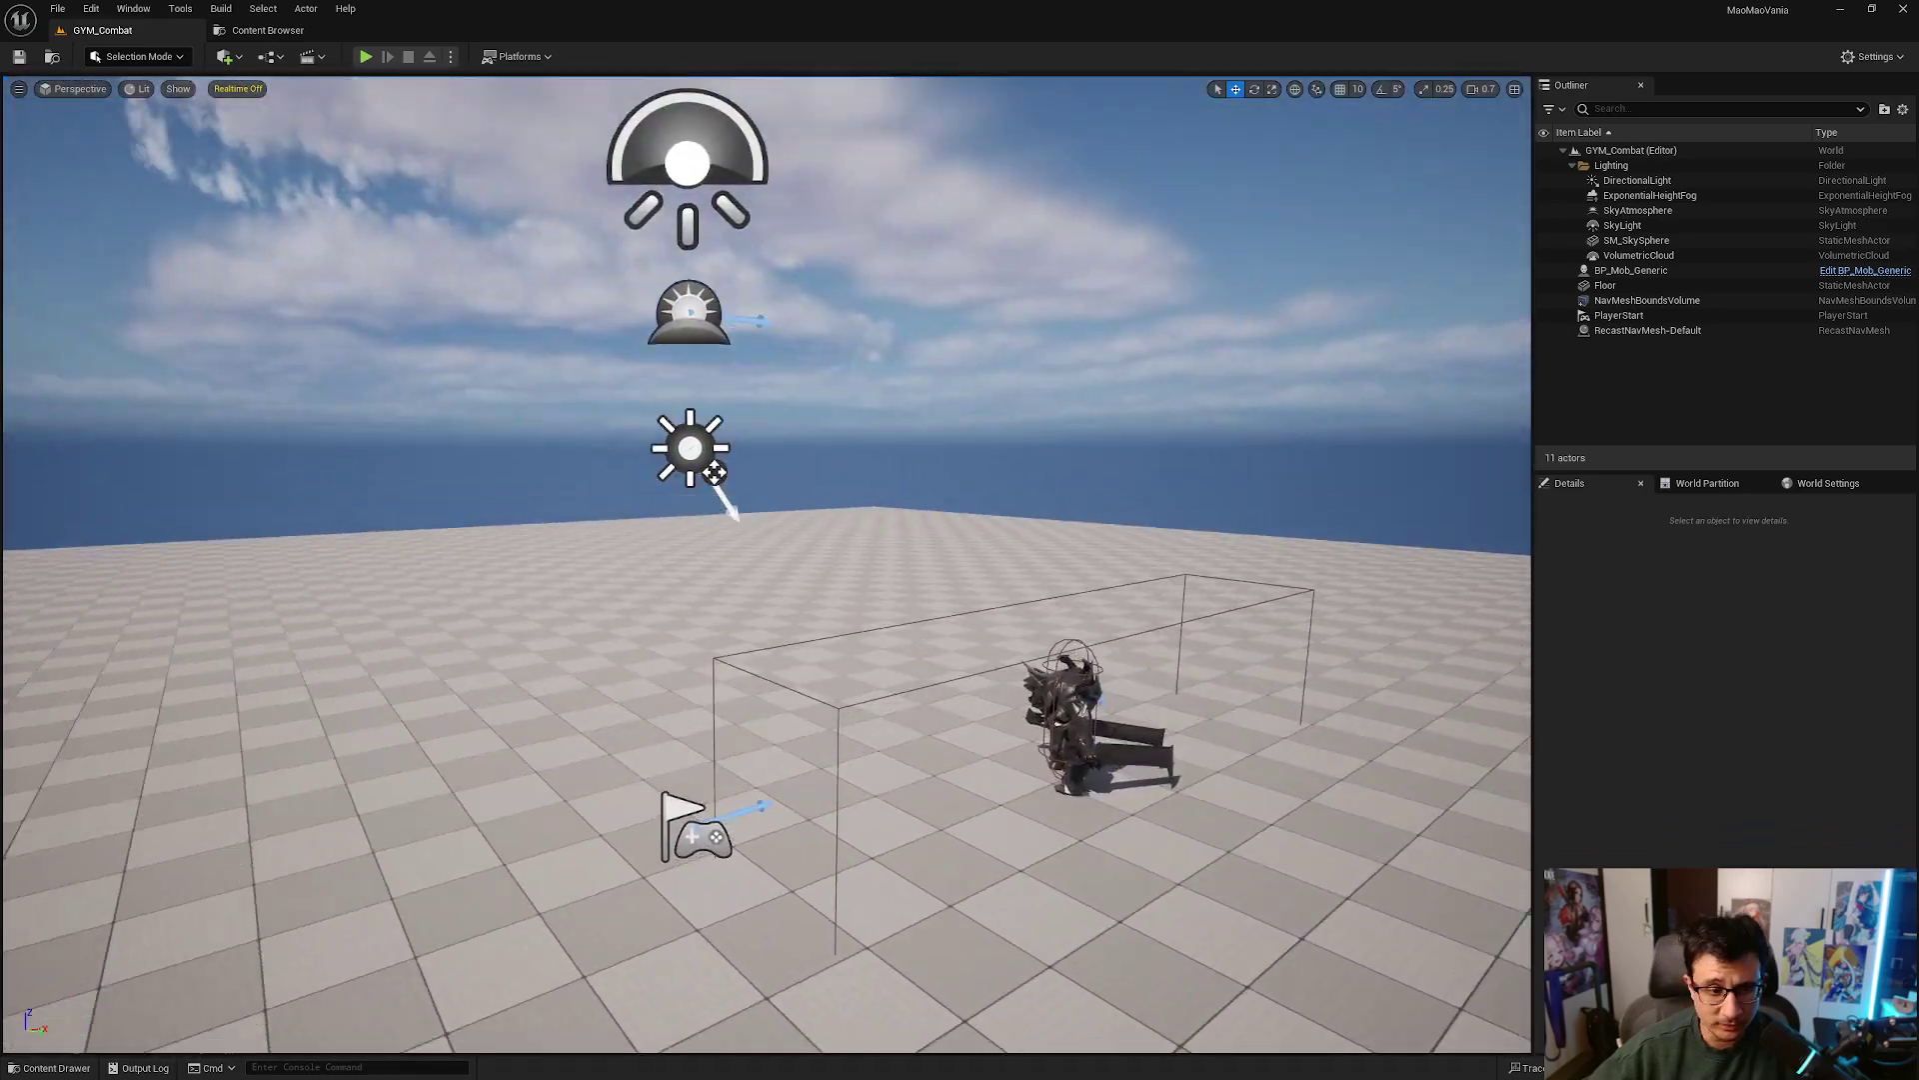
key(q)
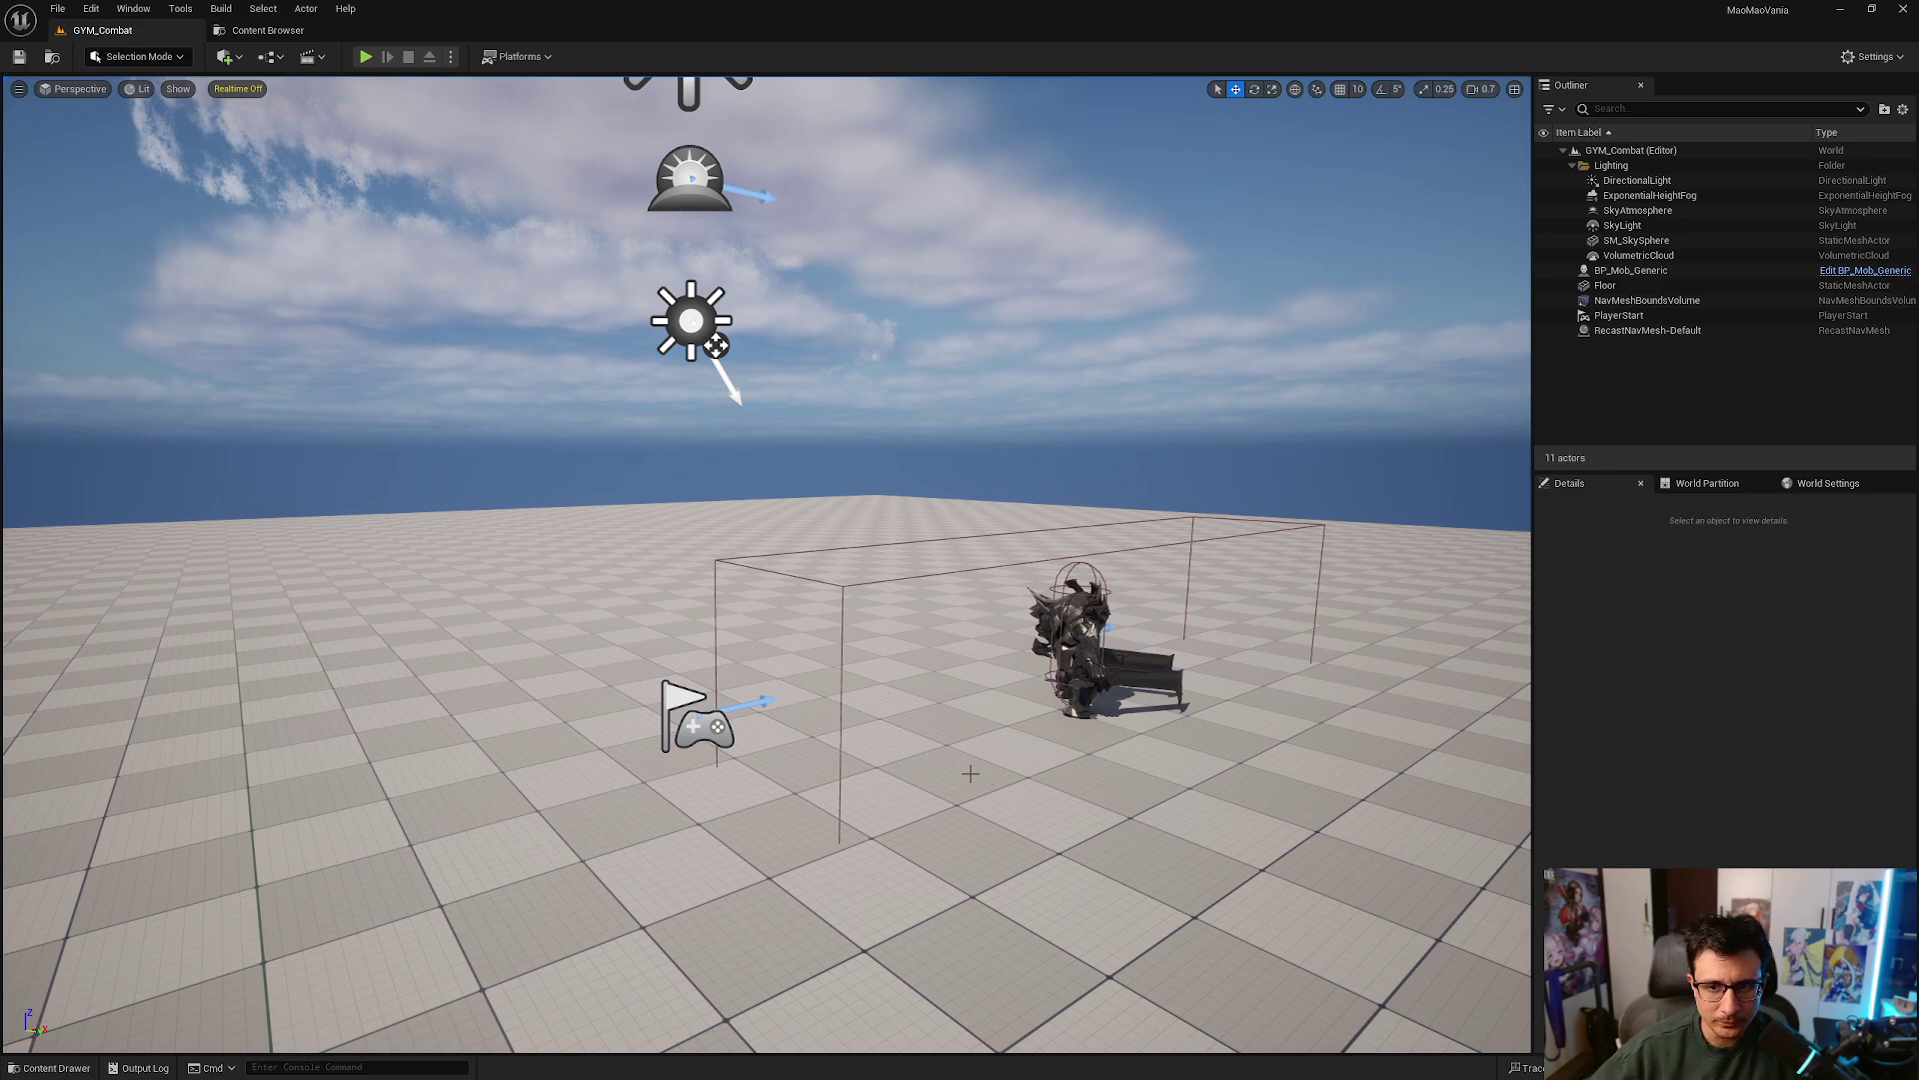
middle_drag(715, 345, 880, 380)
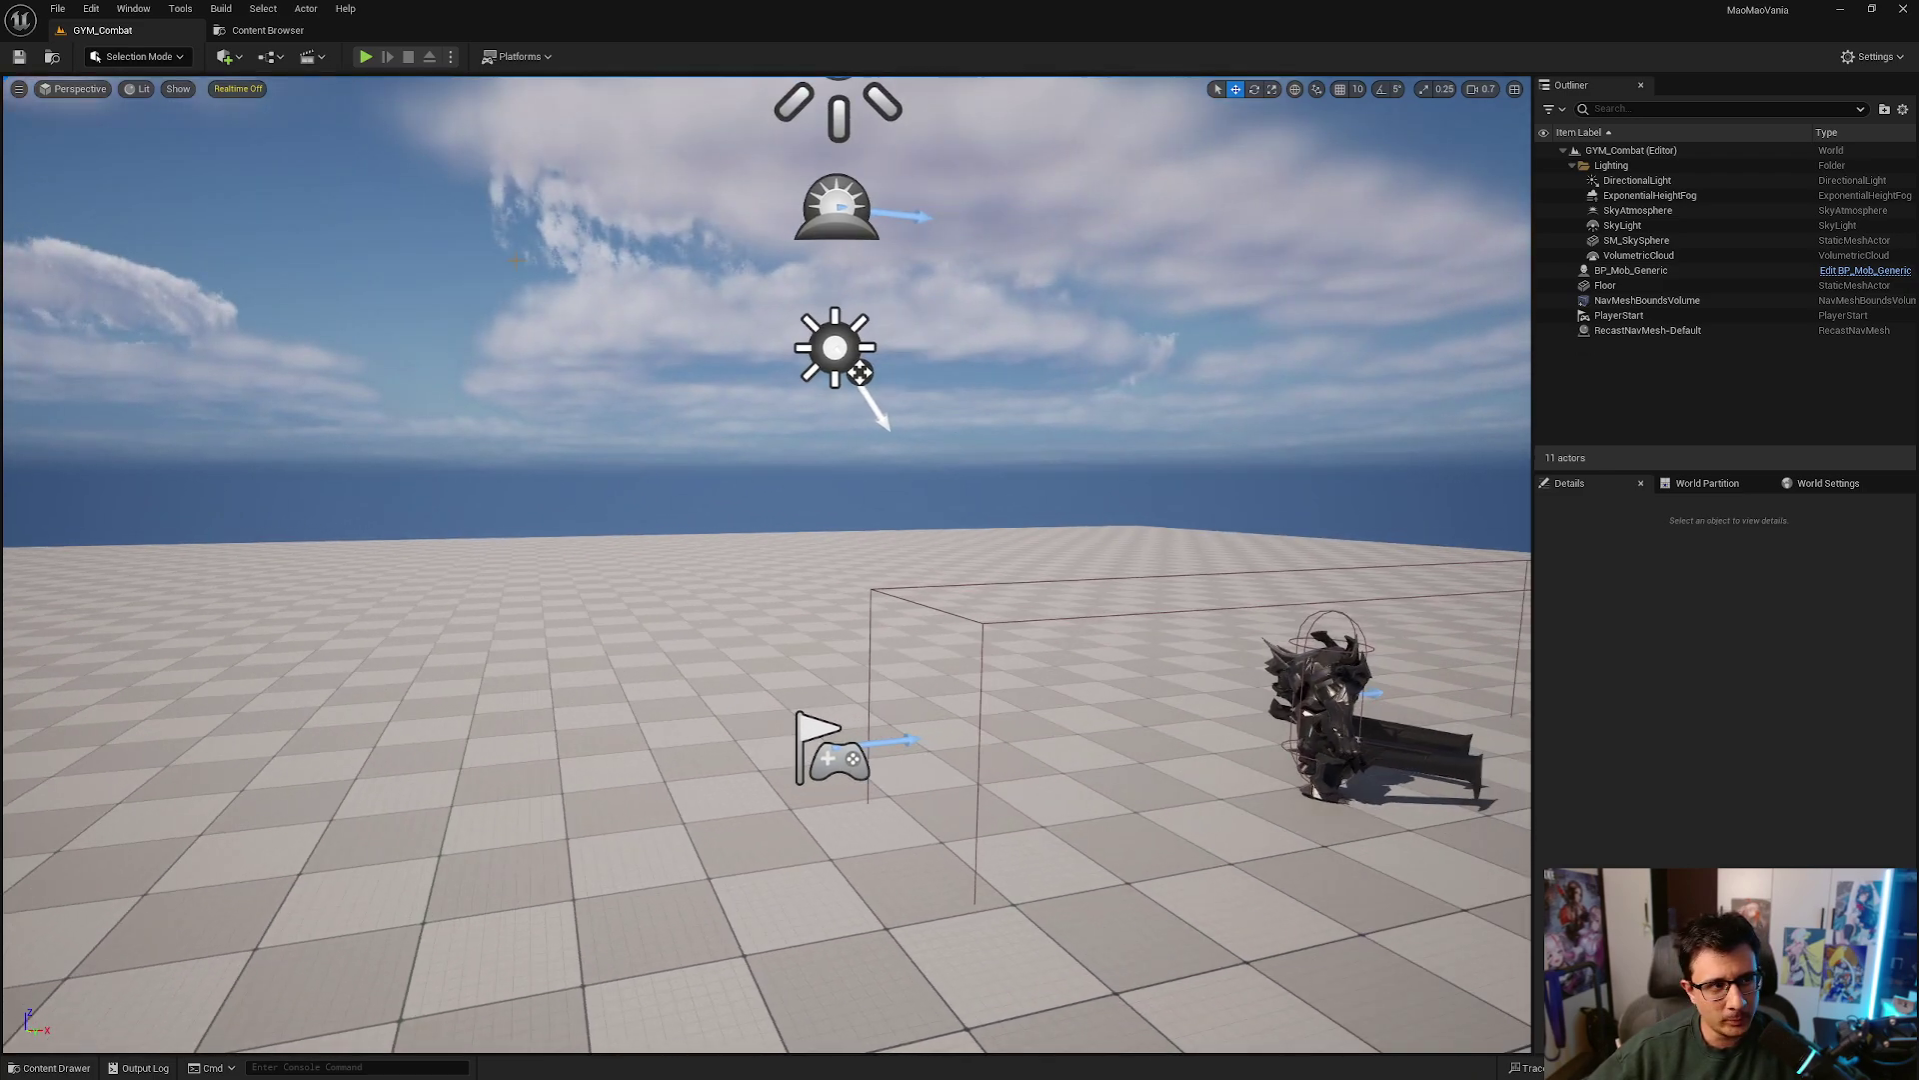
Play the level in the editor and test running, jumping and fighting with the player character against the mob.
click(366, 56)
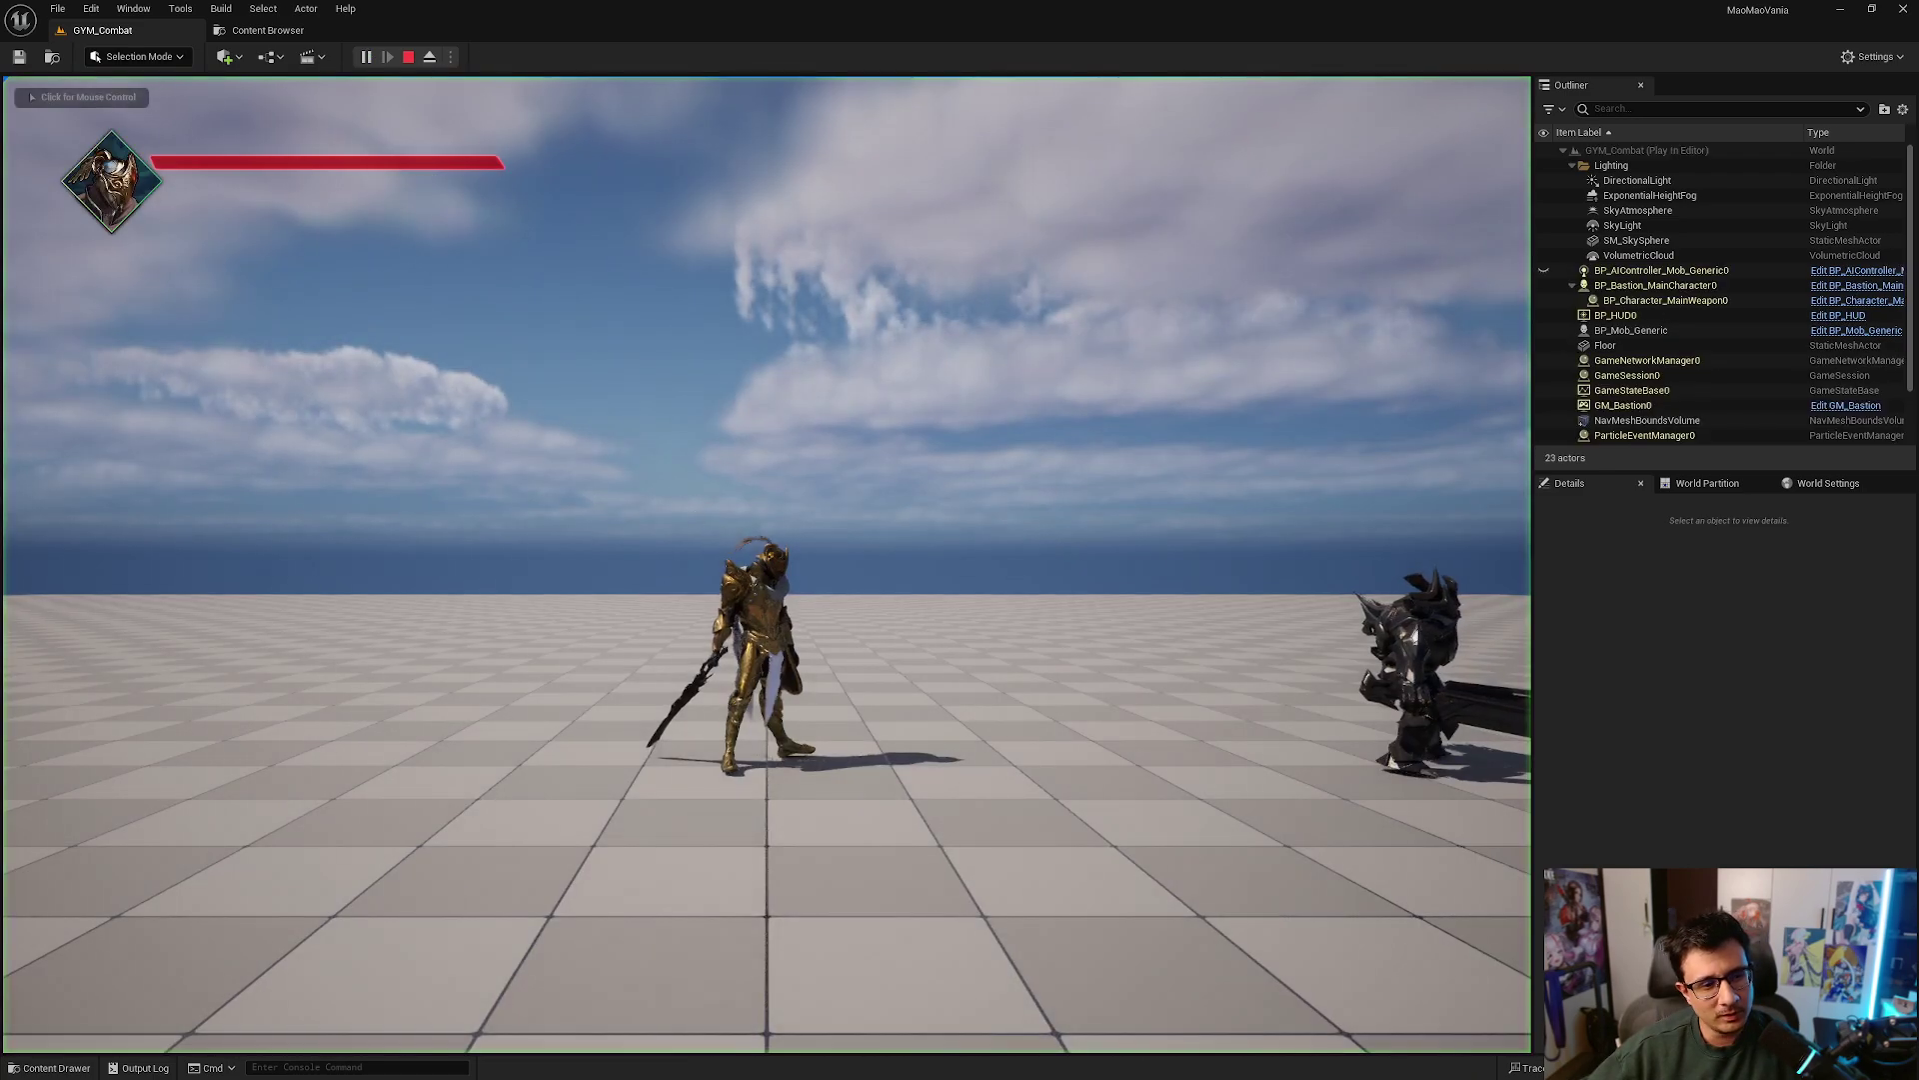
click(766, 560)
key(a)
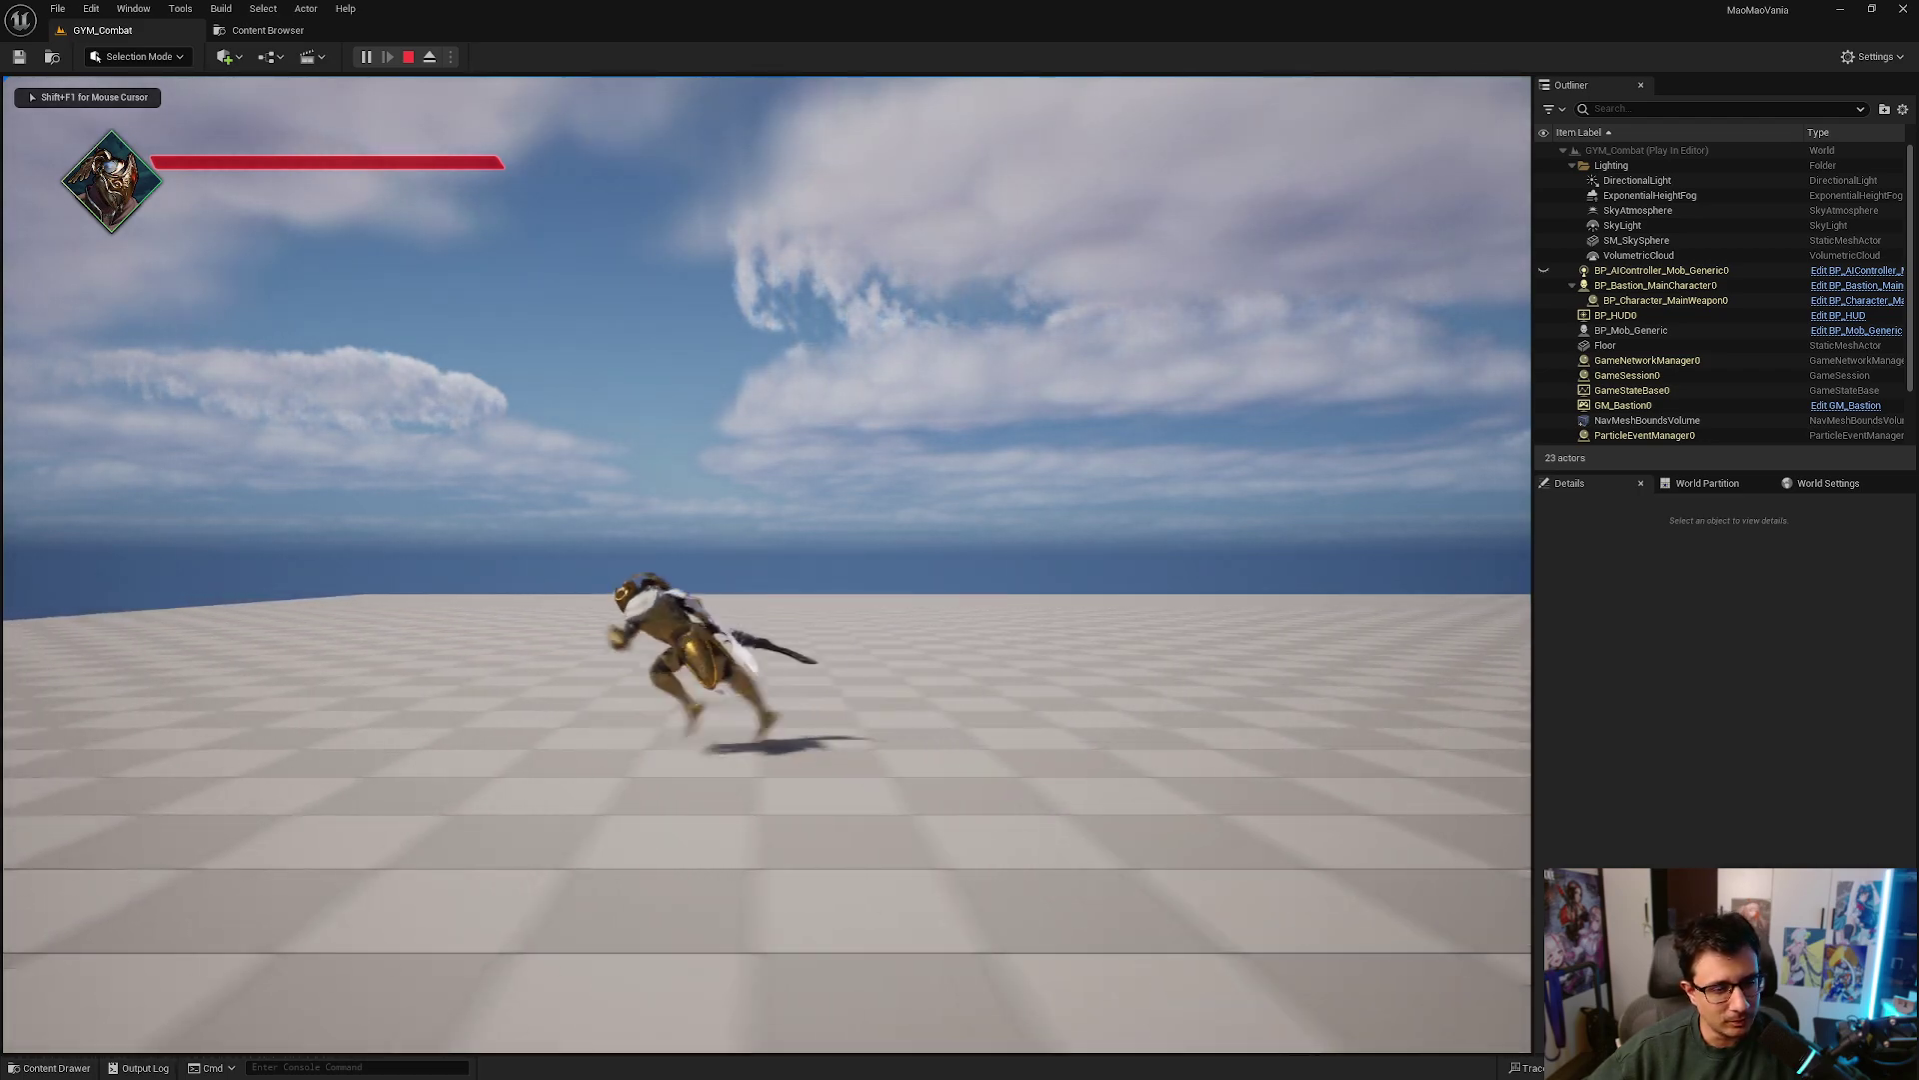
key(d)
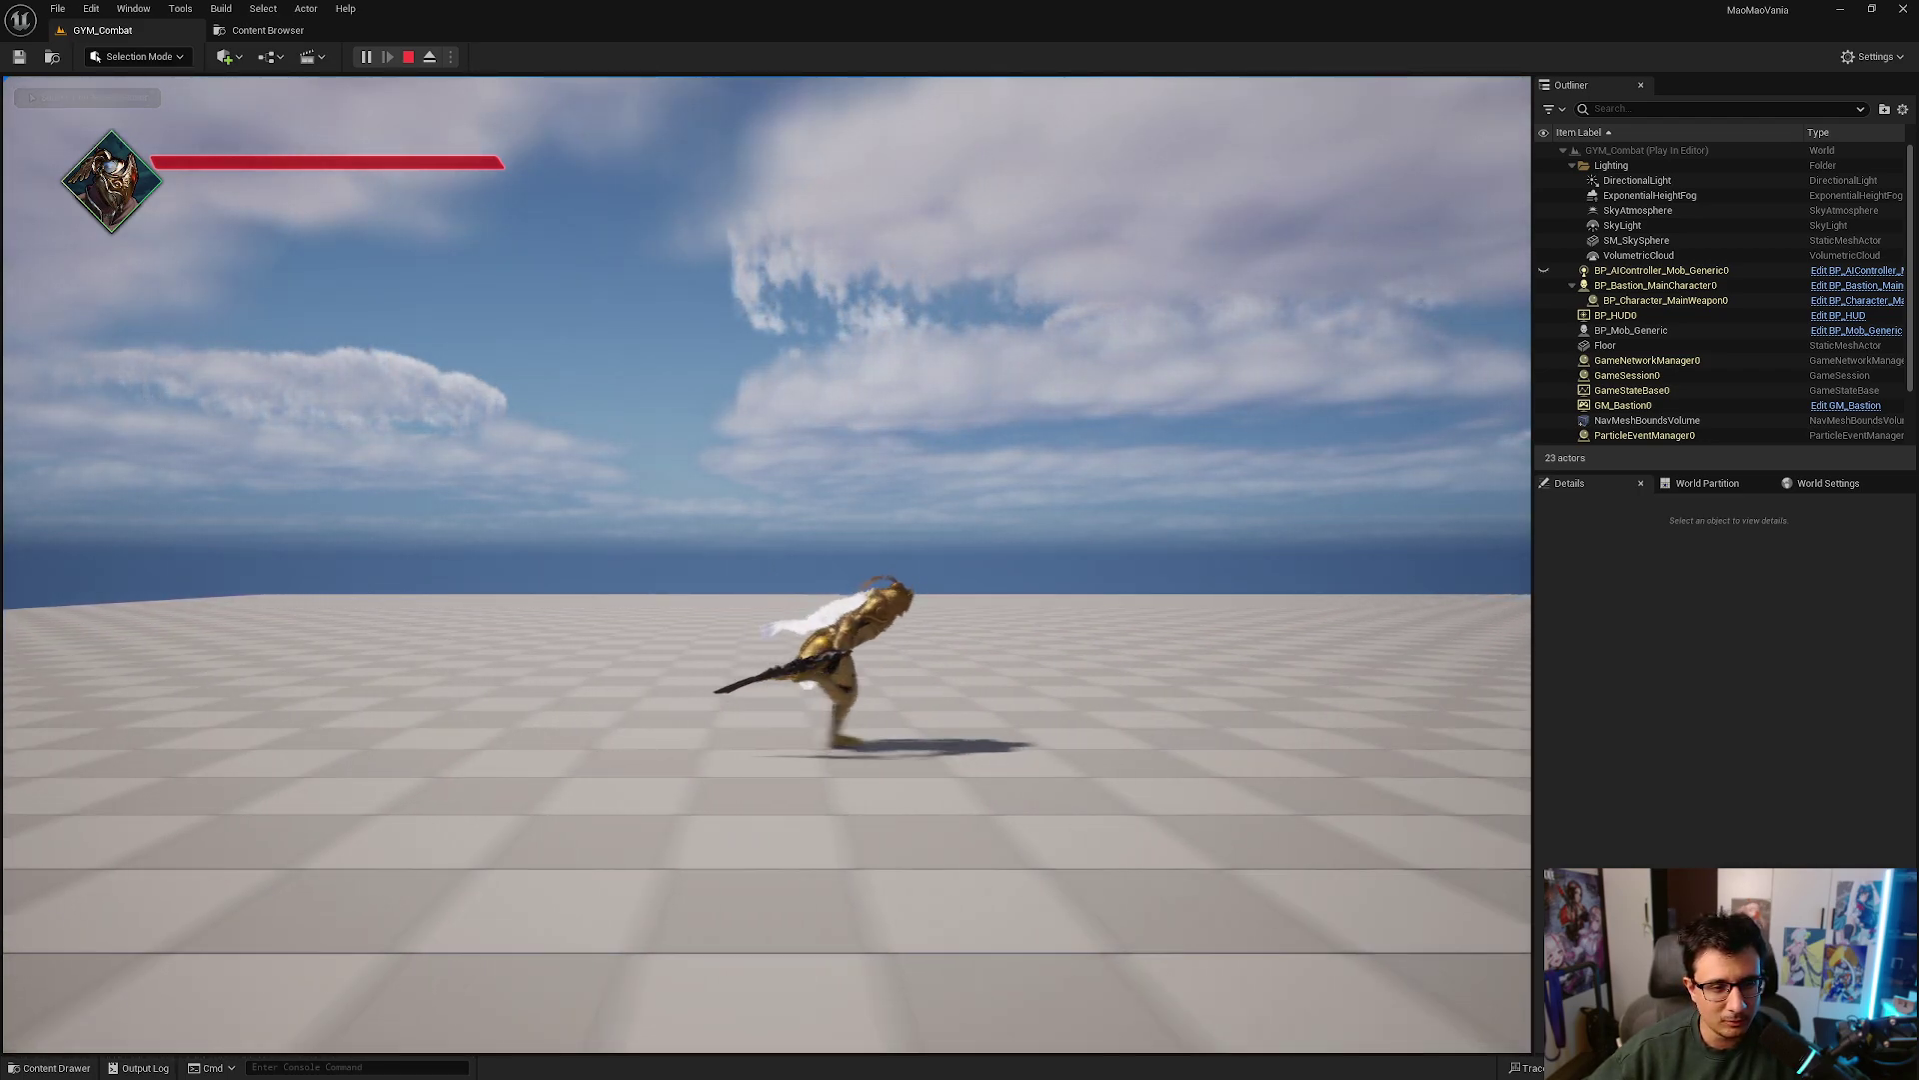
key(space)
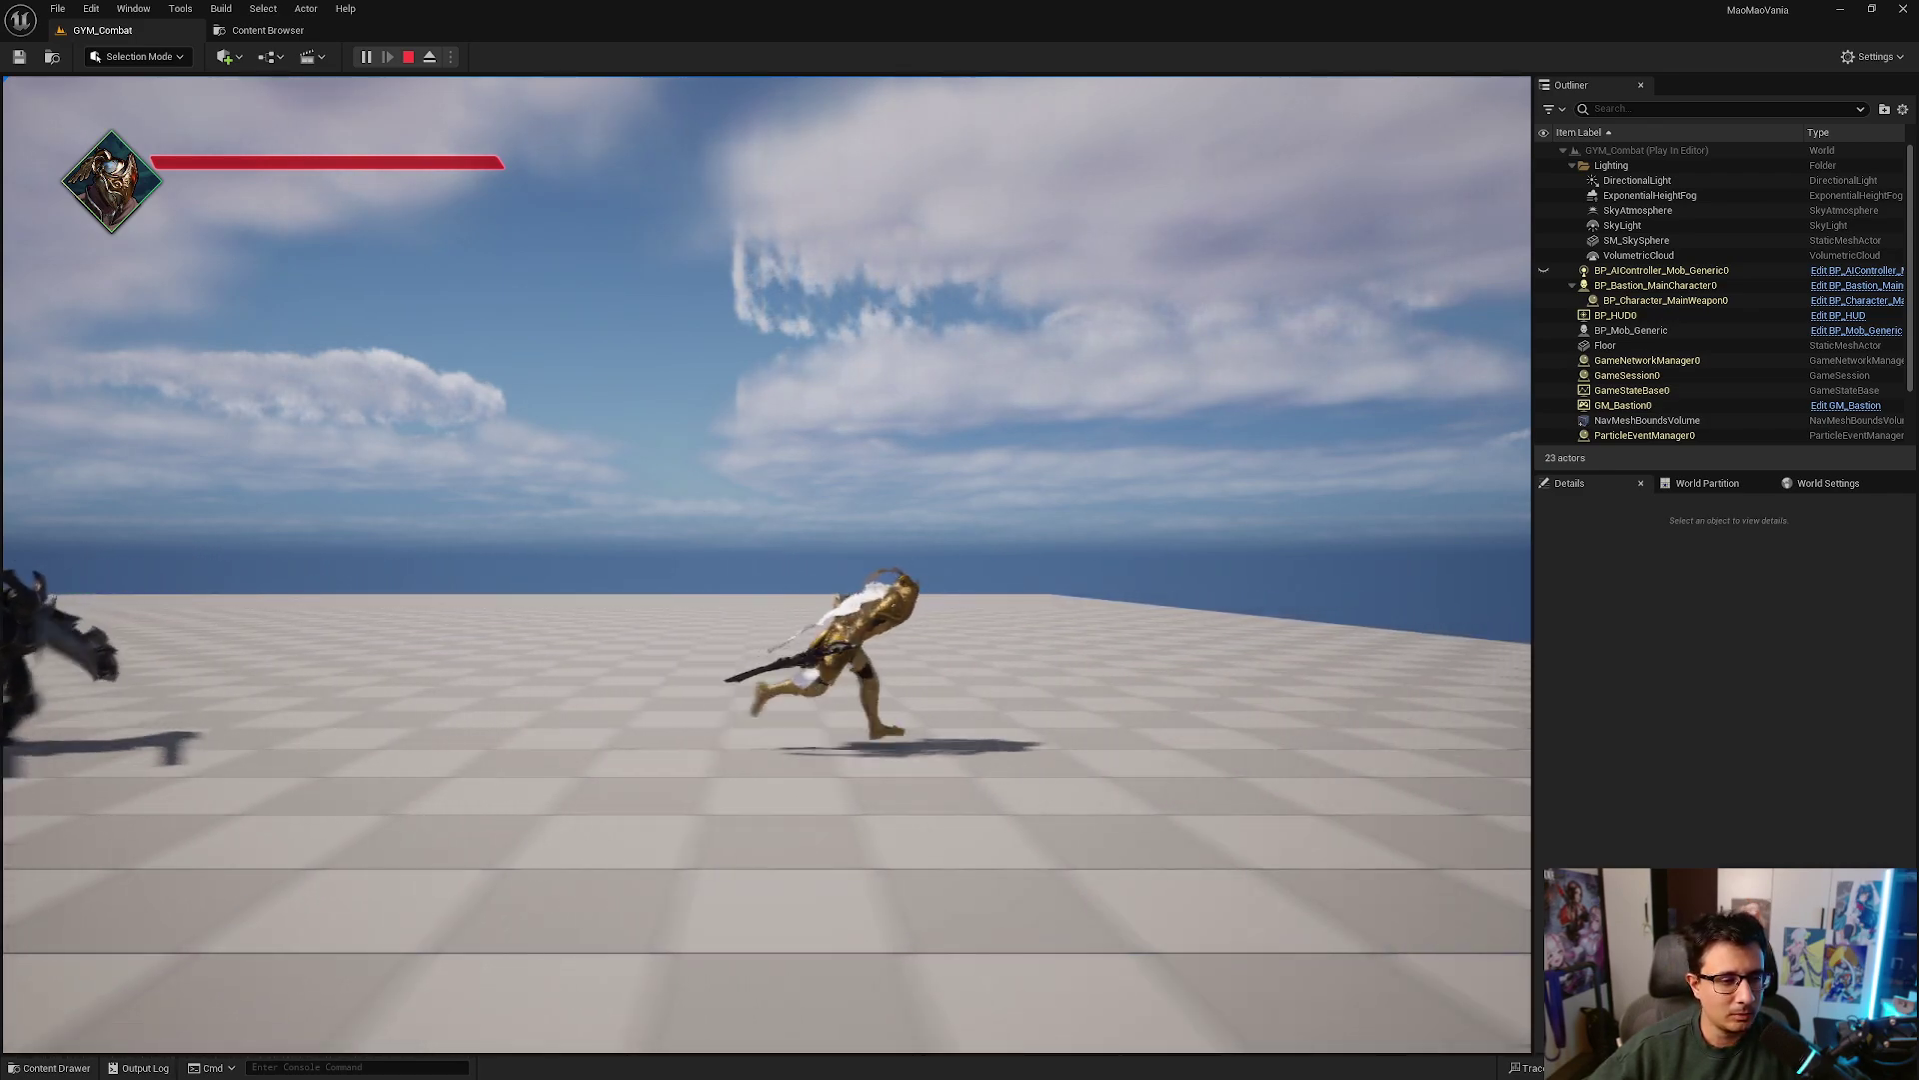
key(space)
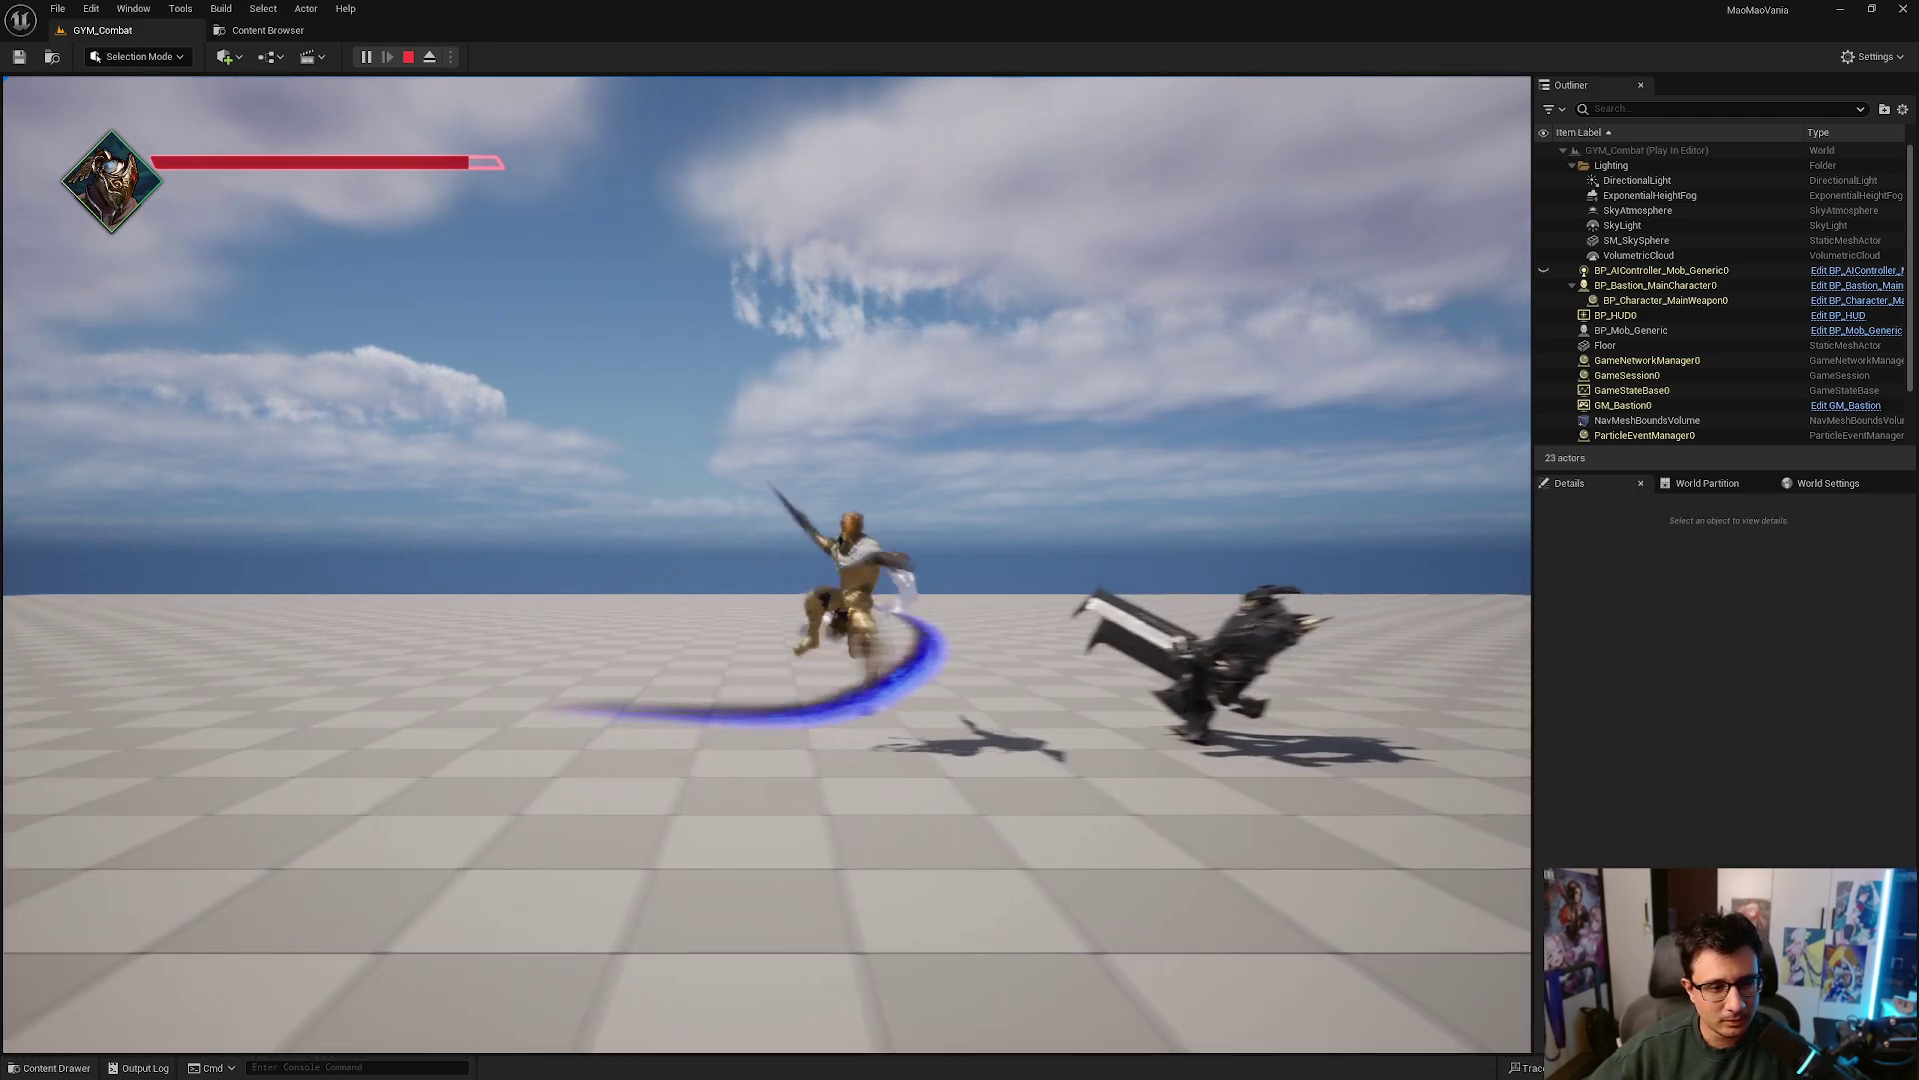
key(a)
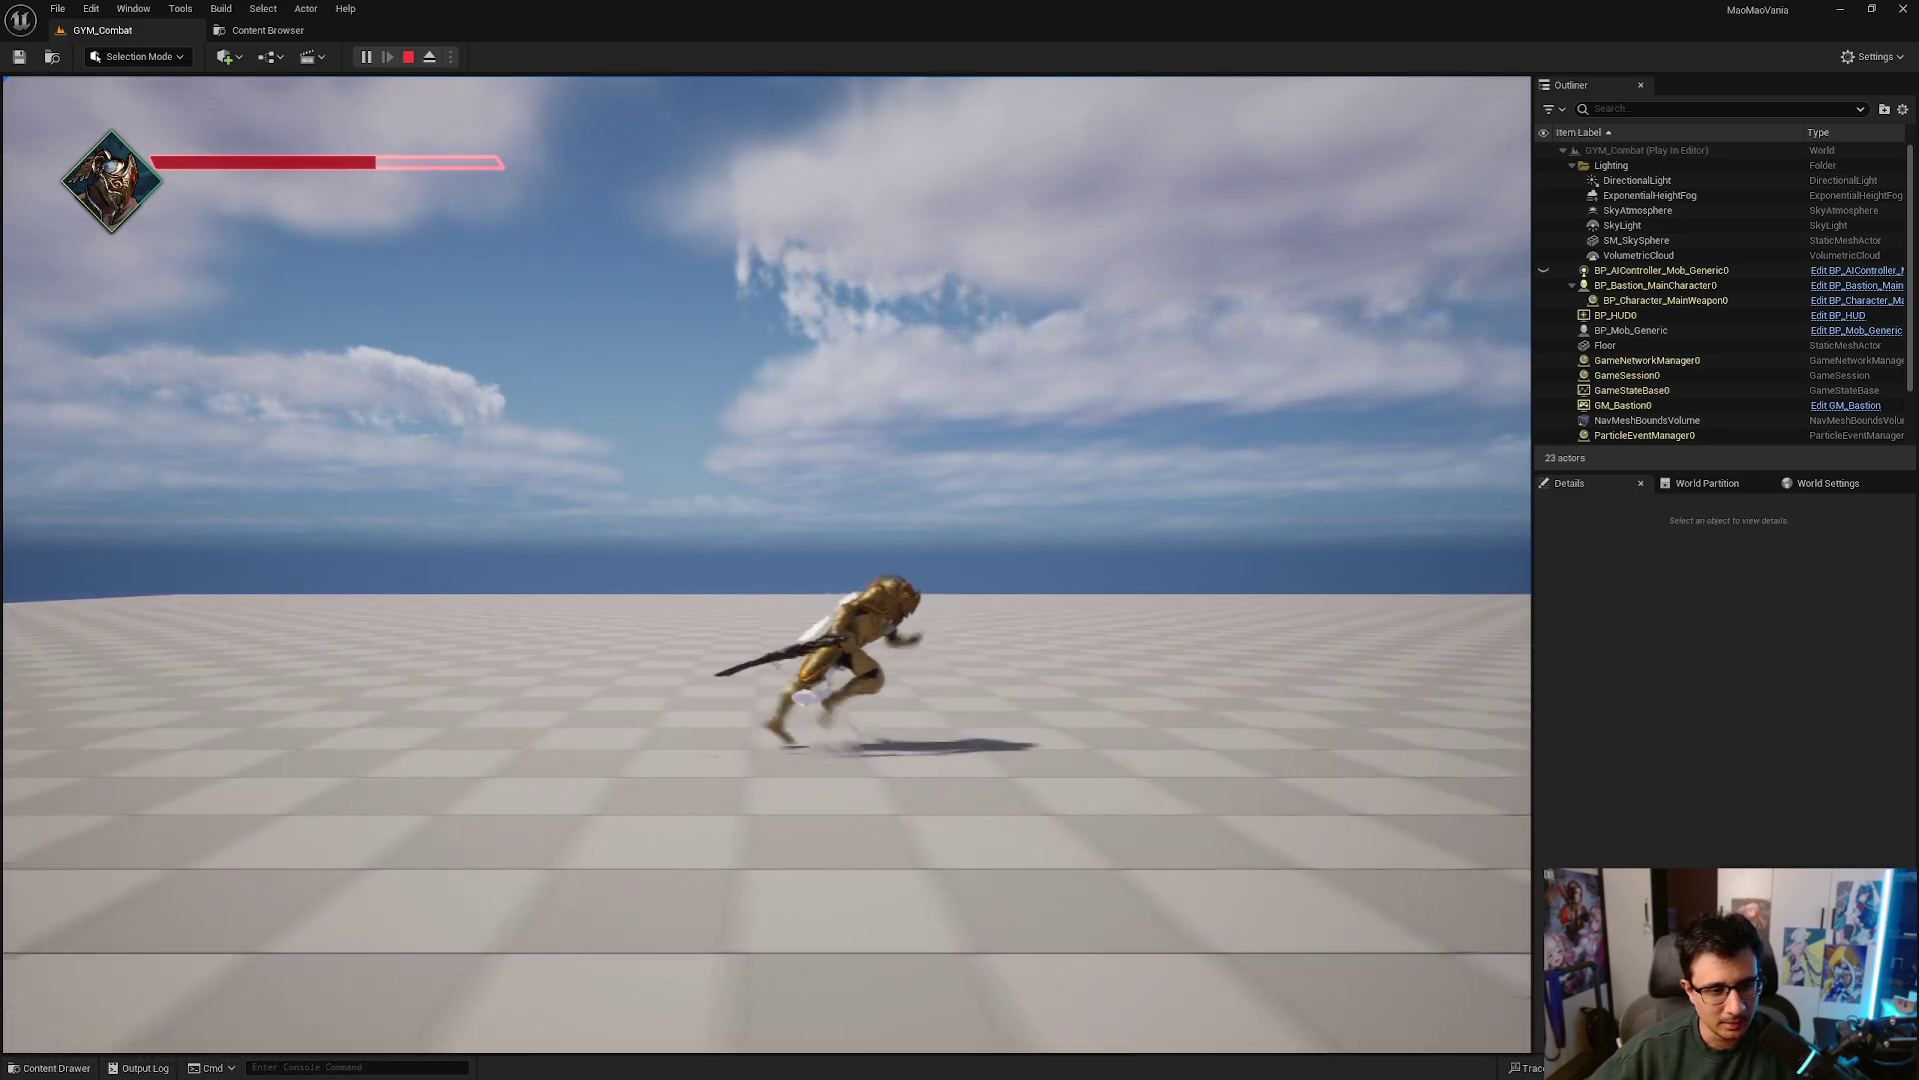
key(space)
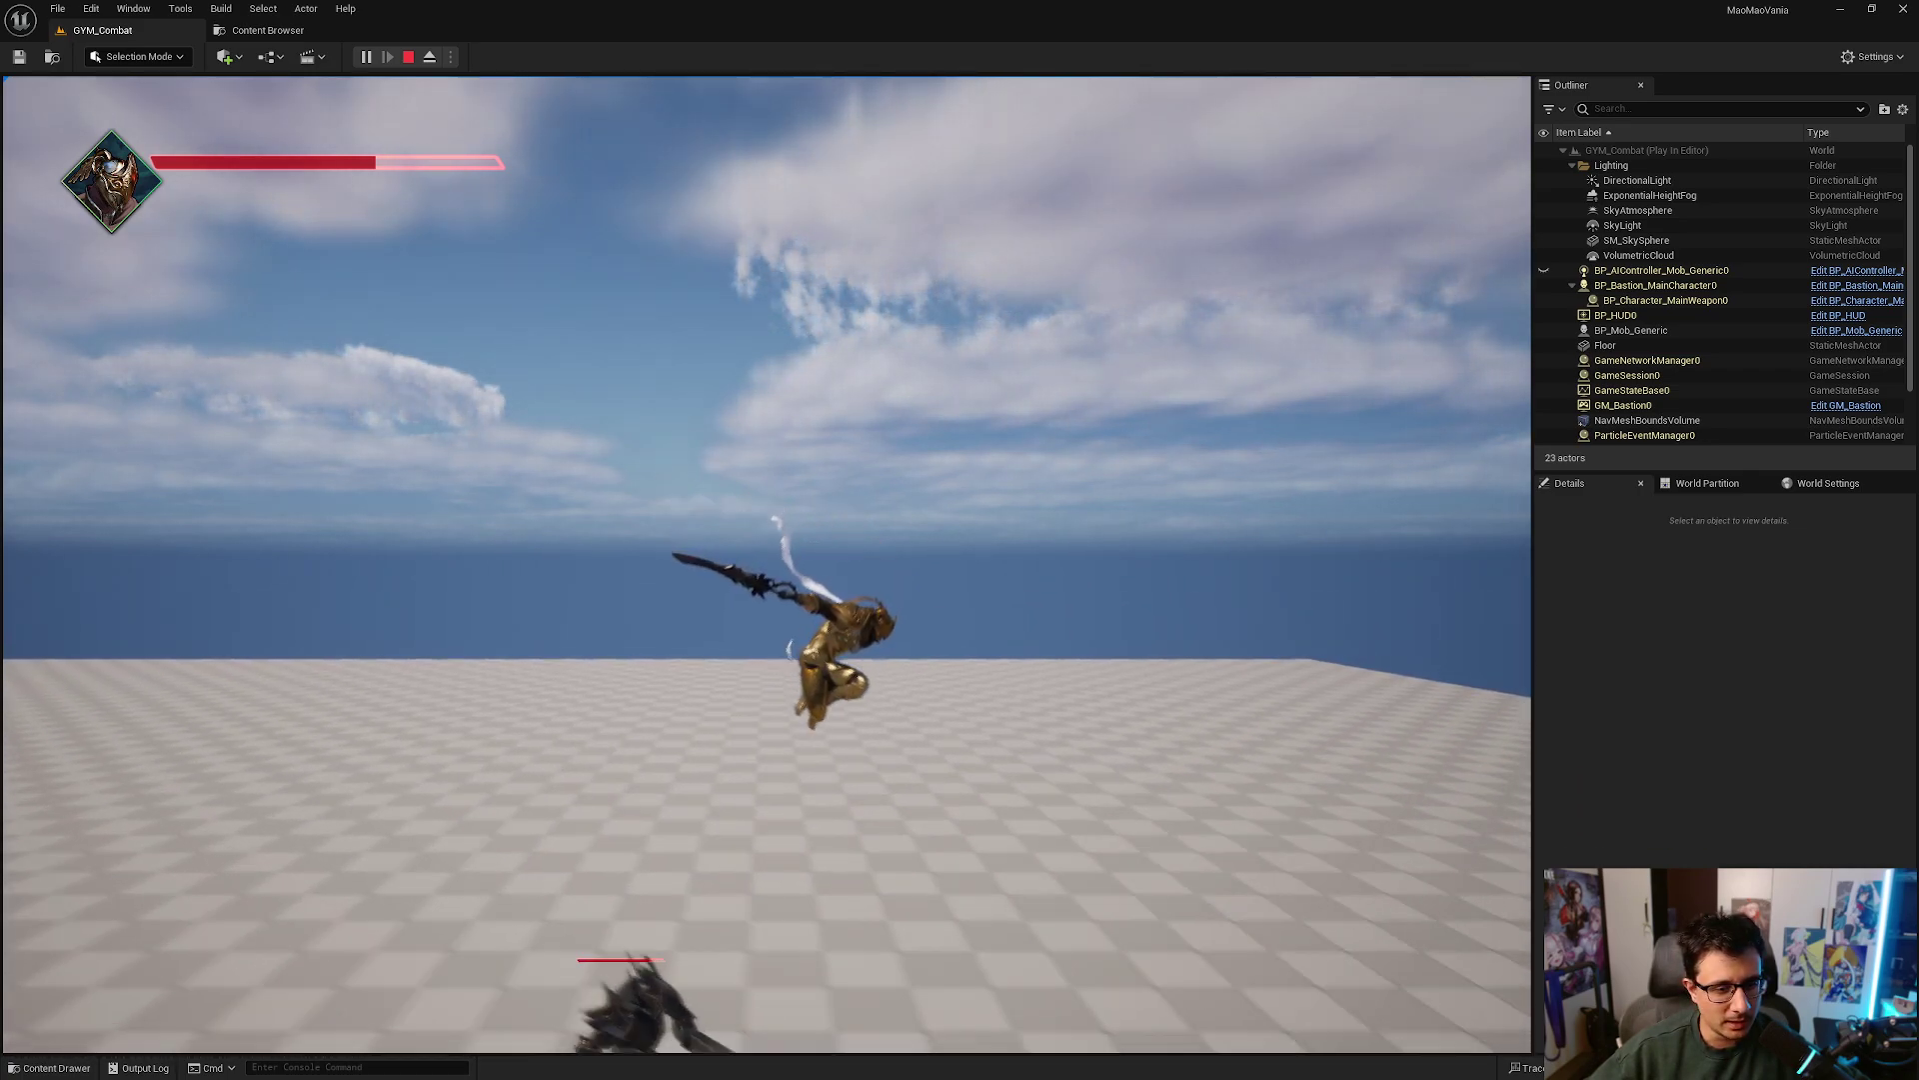
key(d)
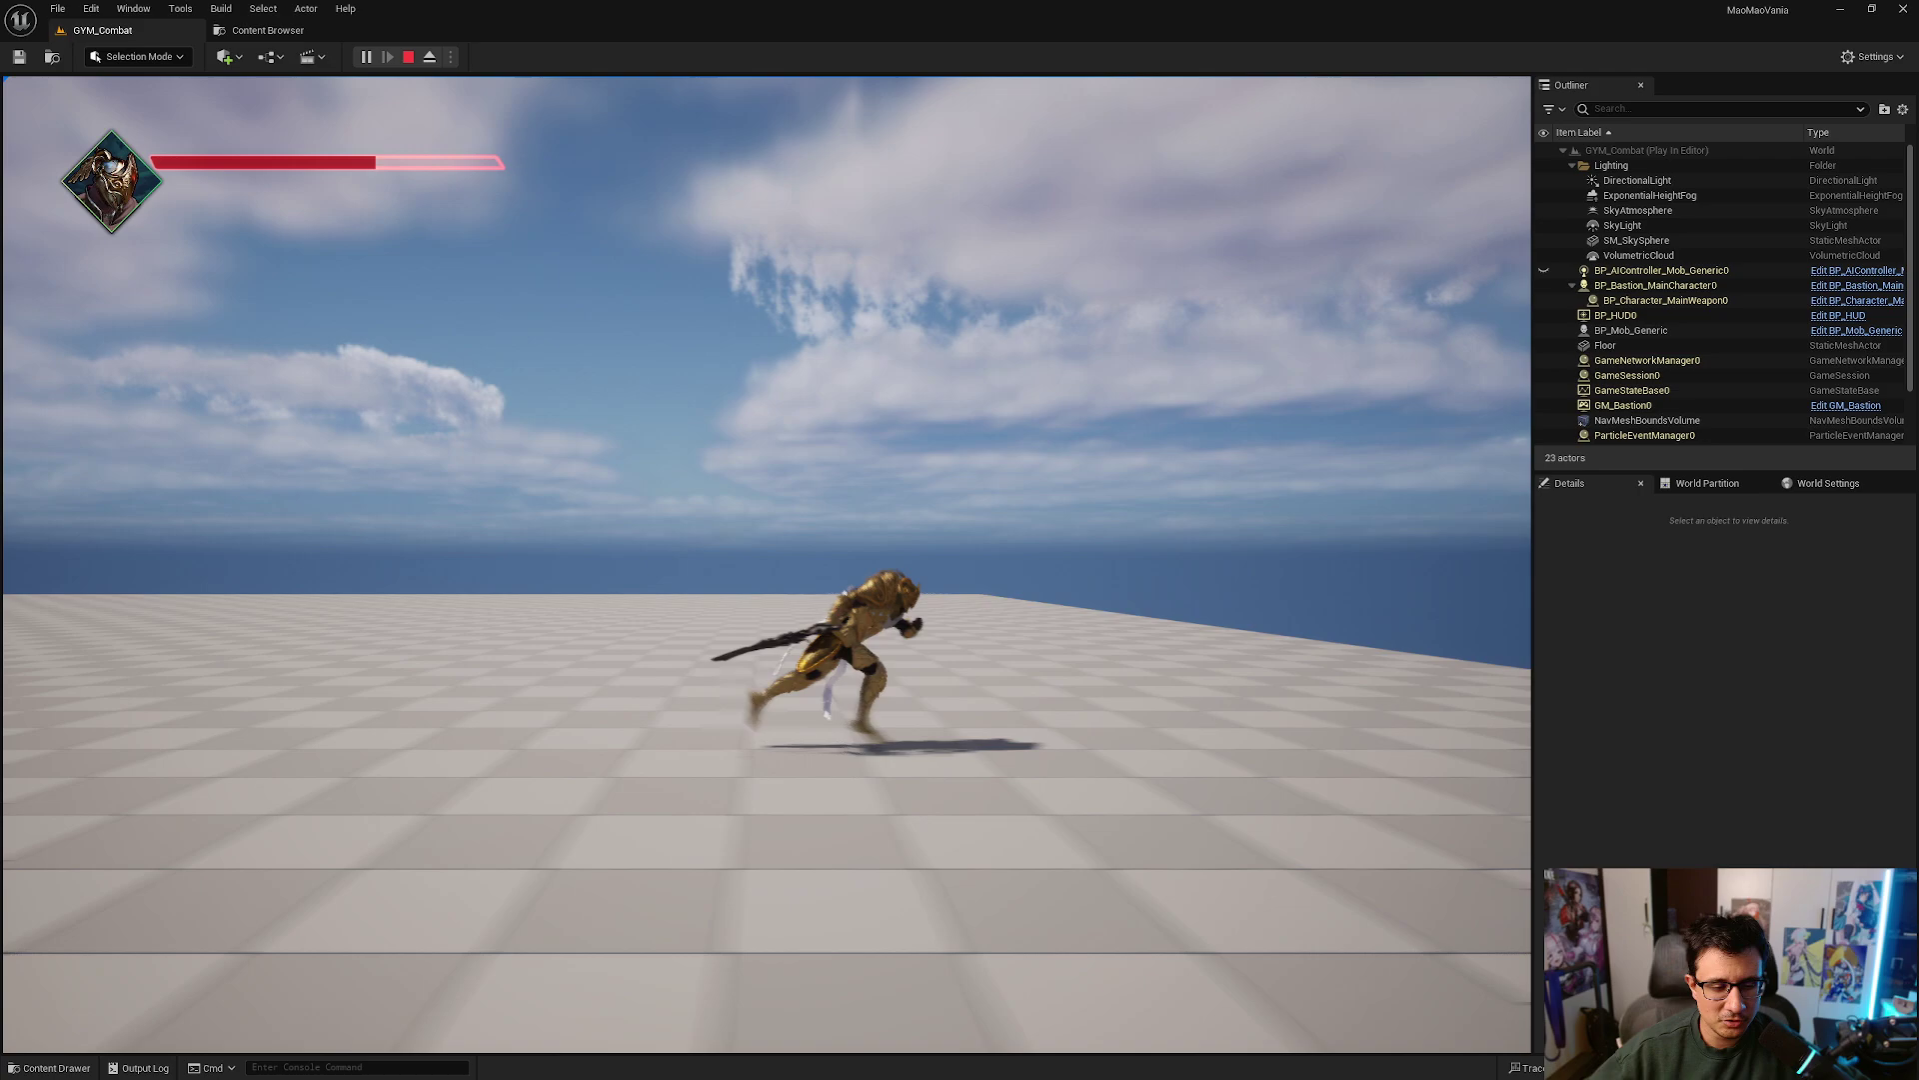
Run the player character back and forth away from the mob to test how it chases.
key(a)
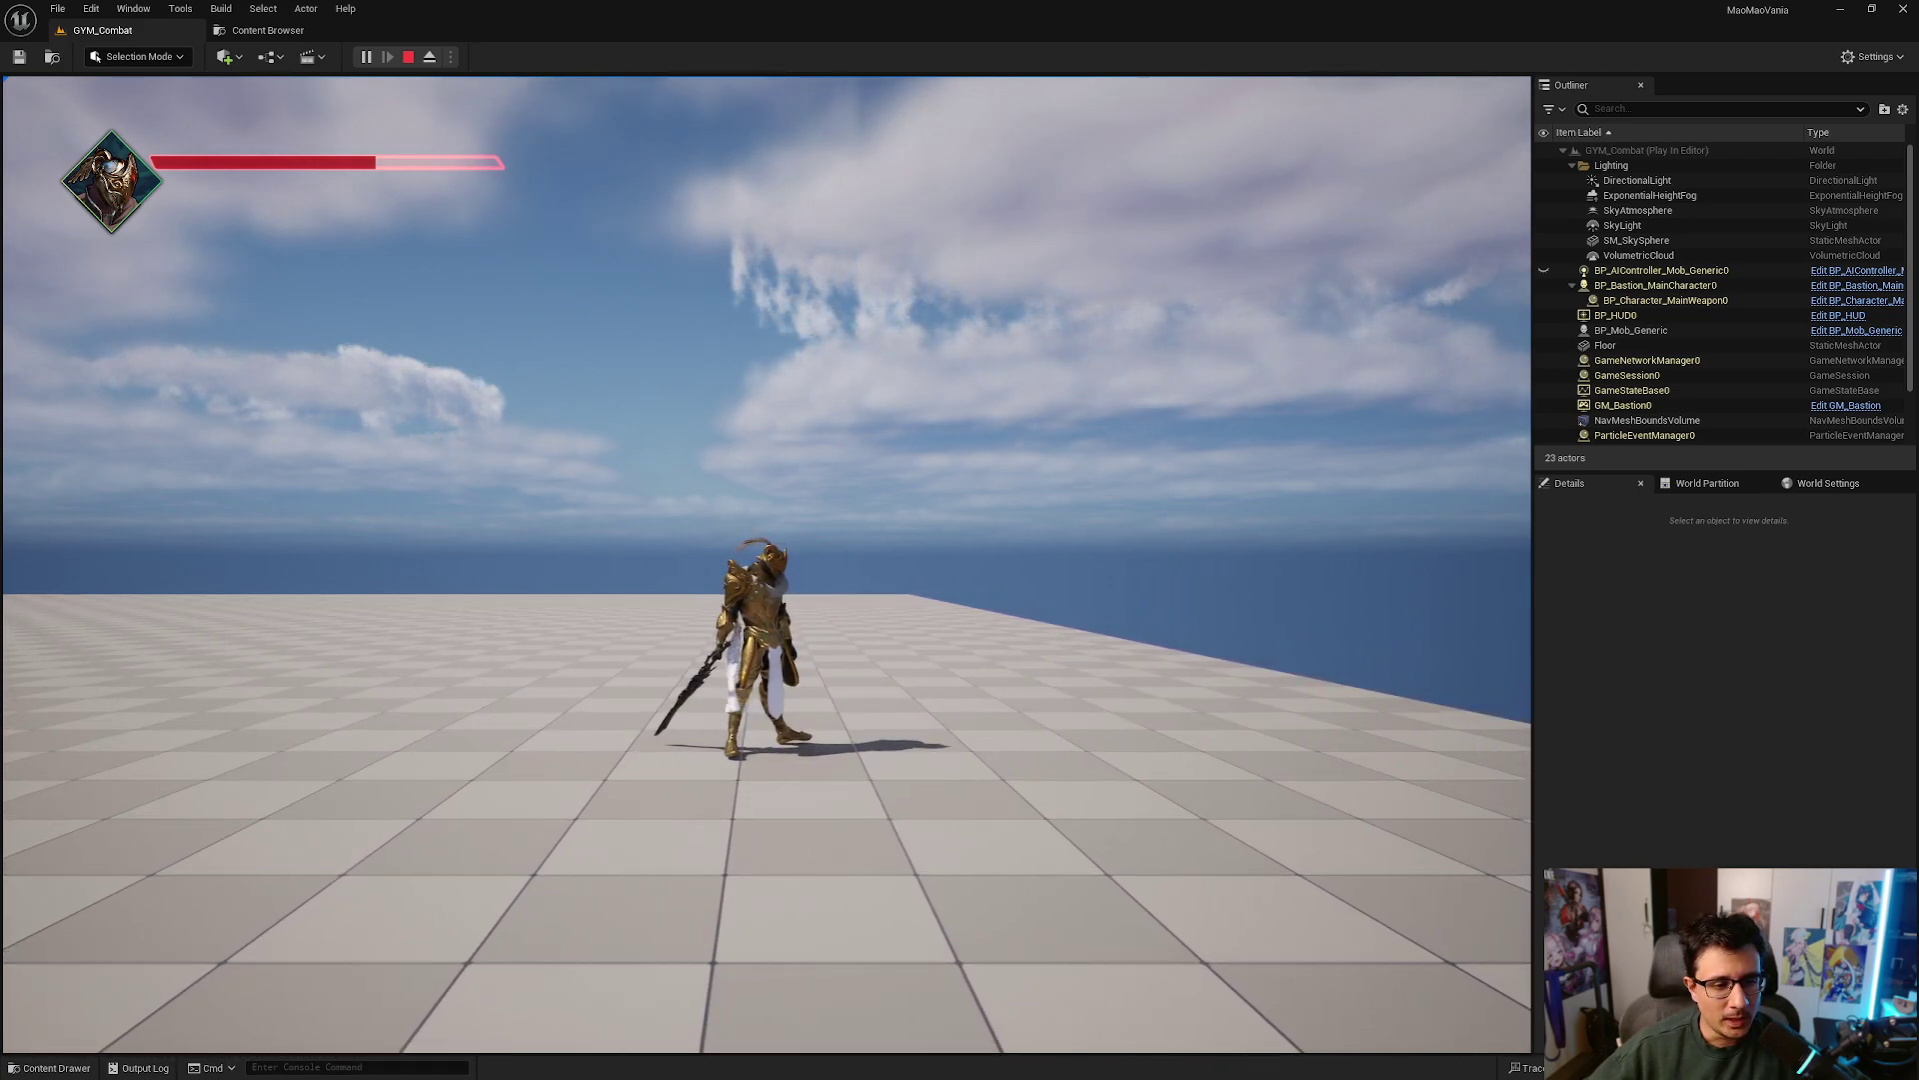
key(a)
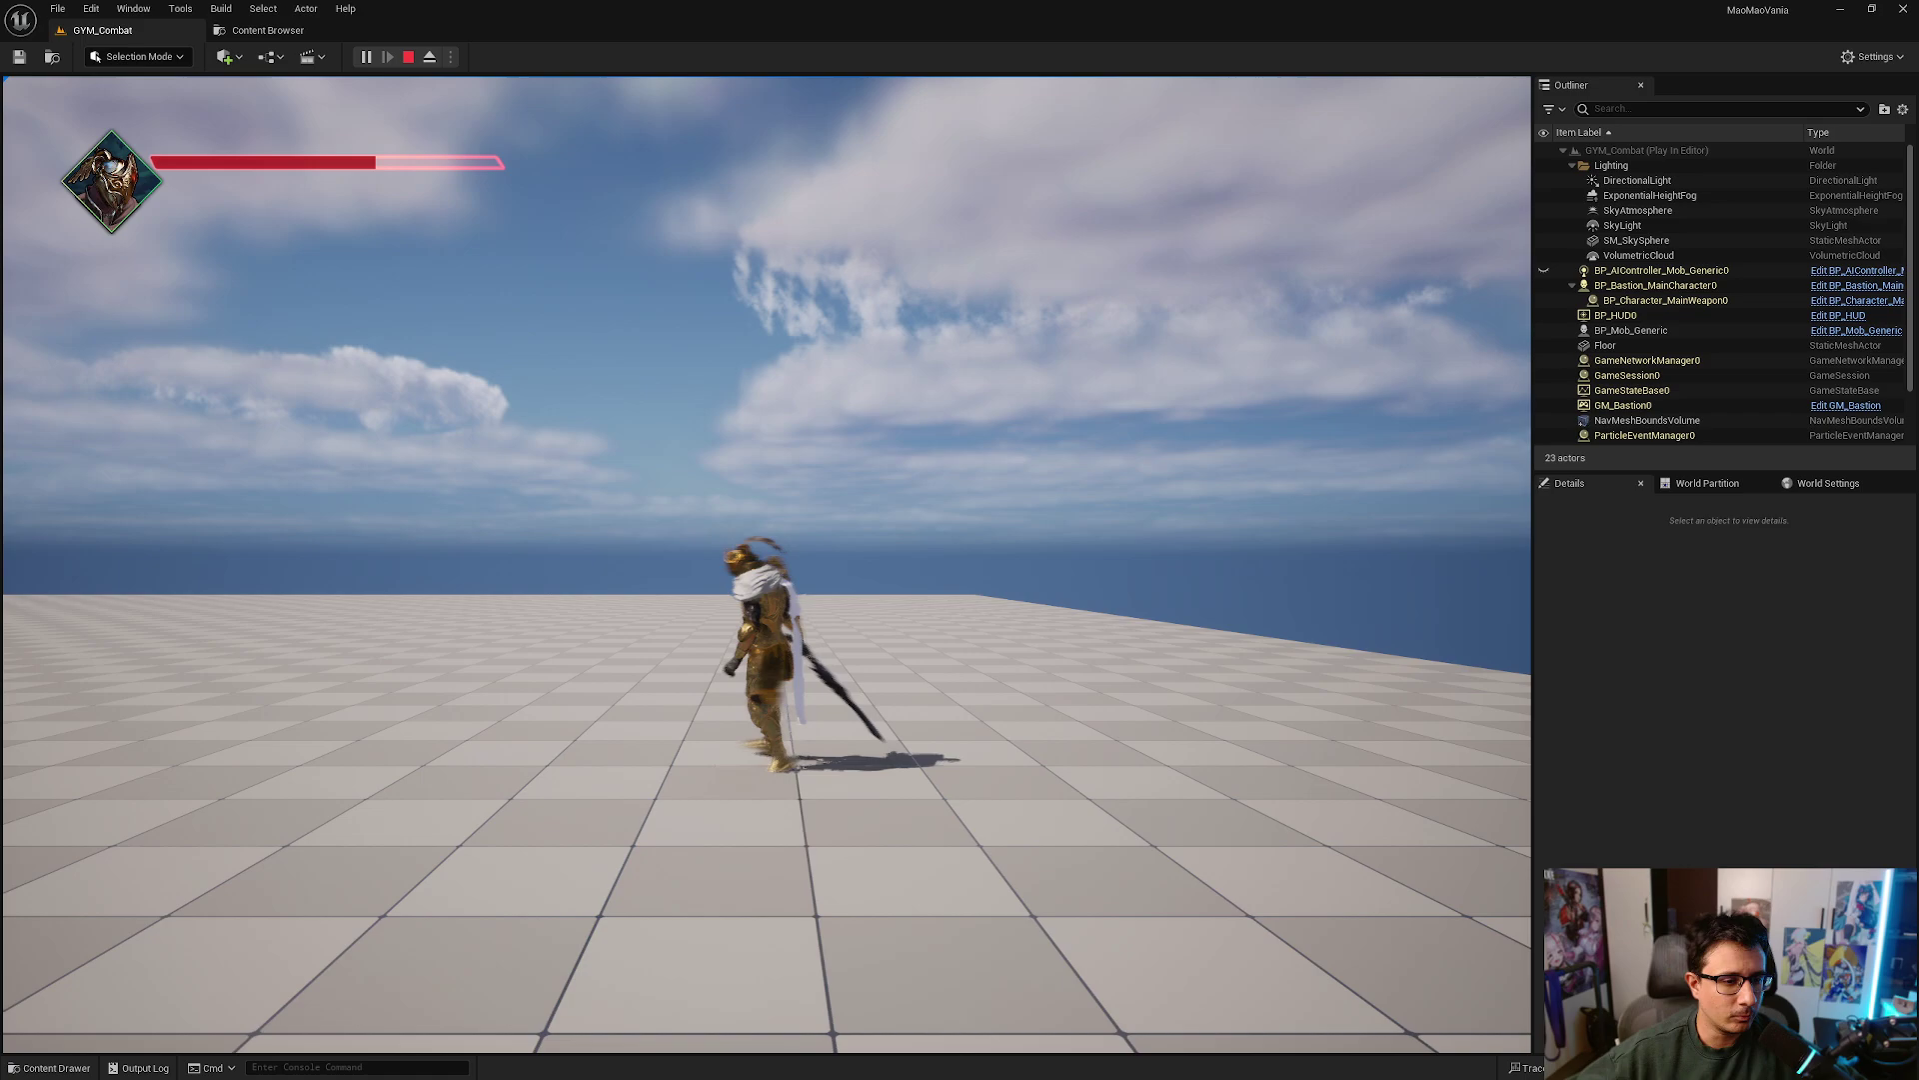
key(a)
key(d)
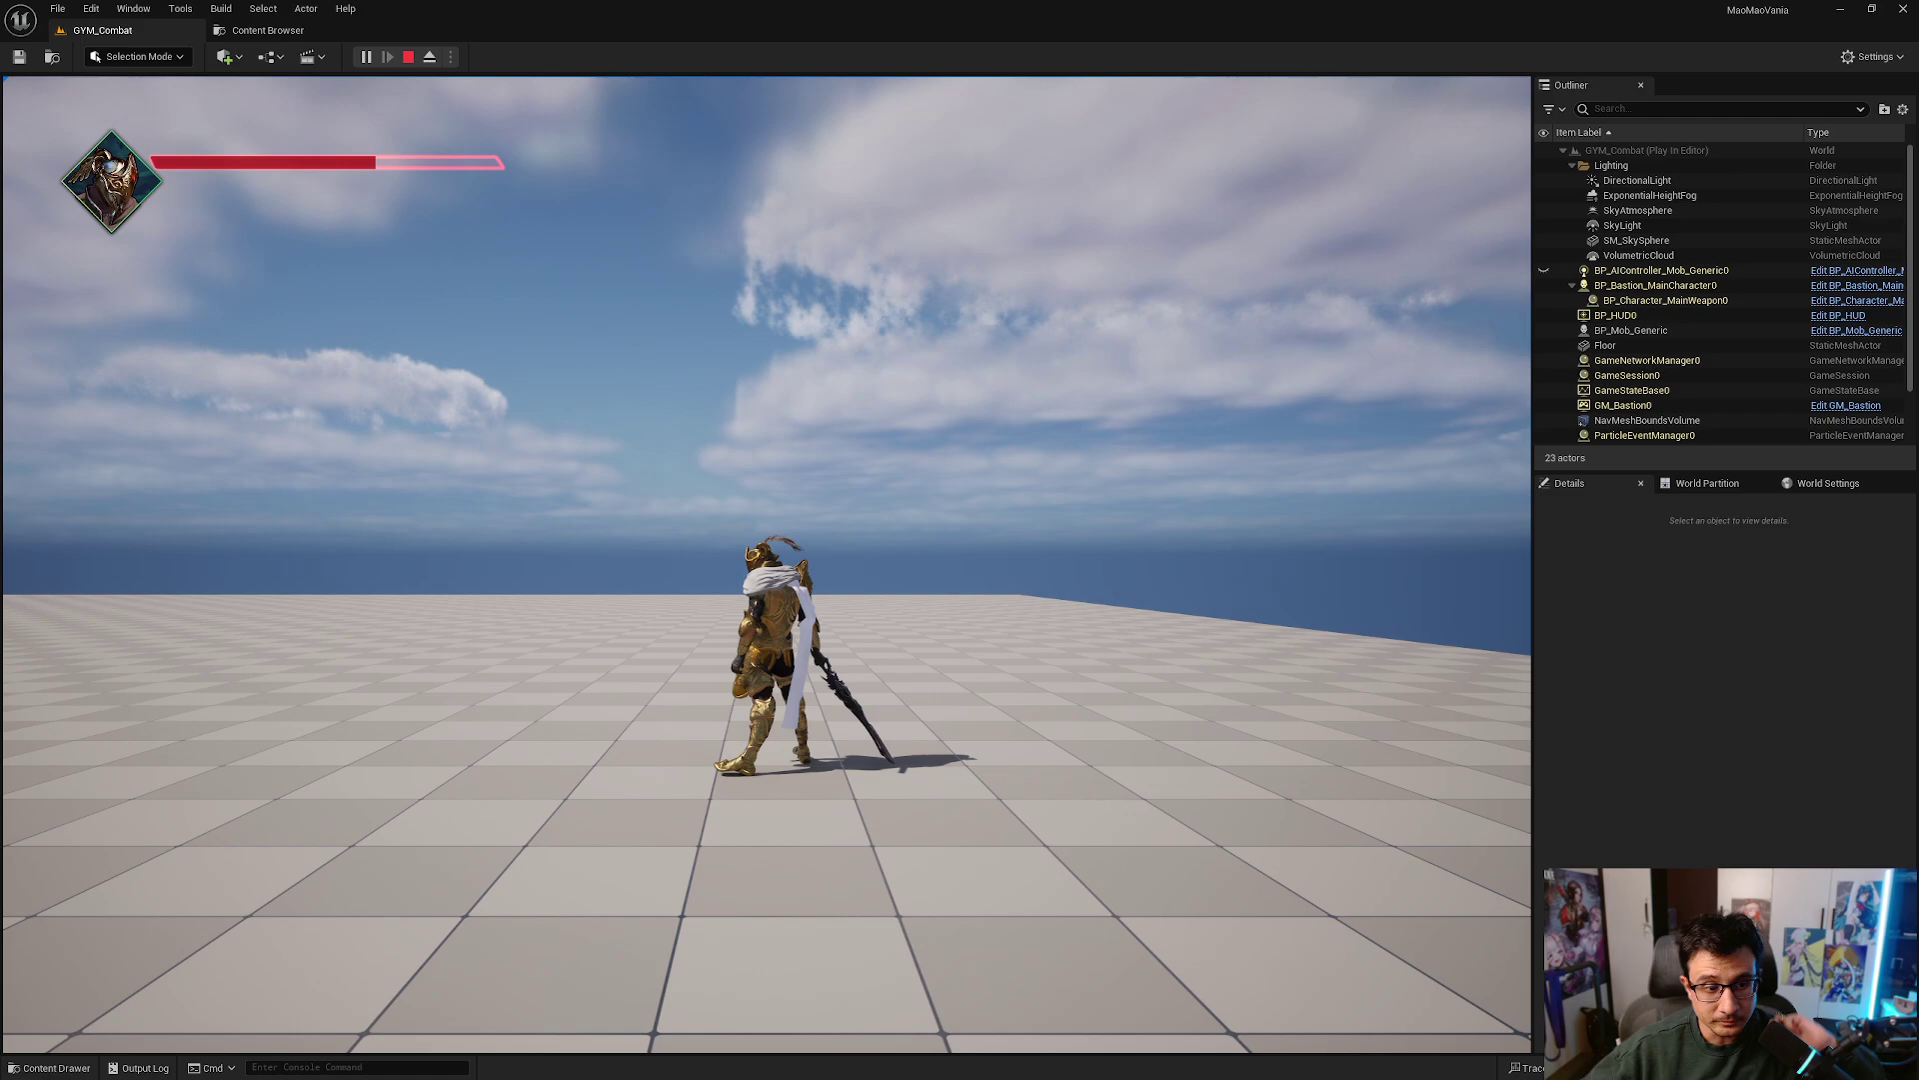
key(a)
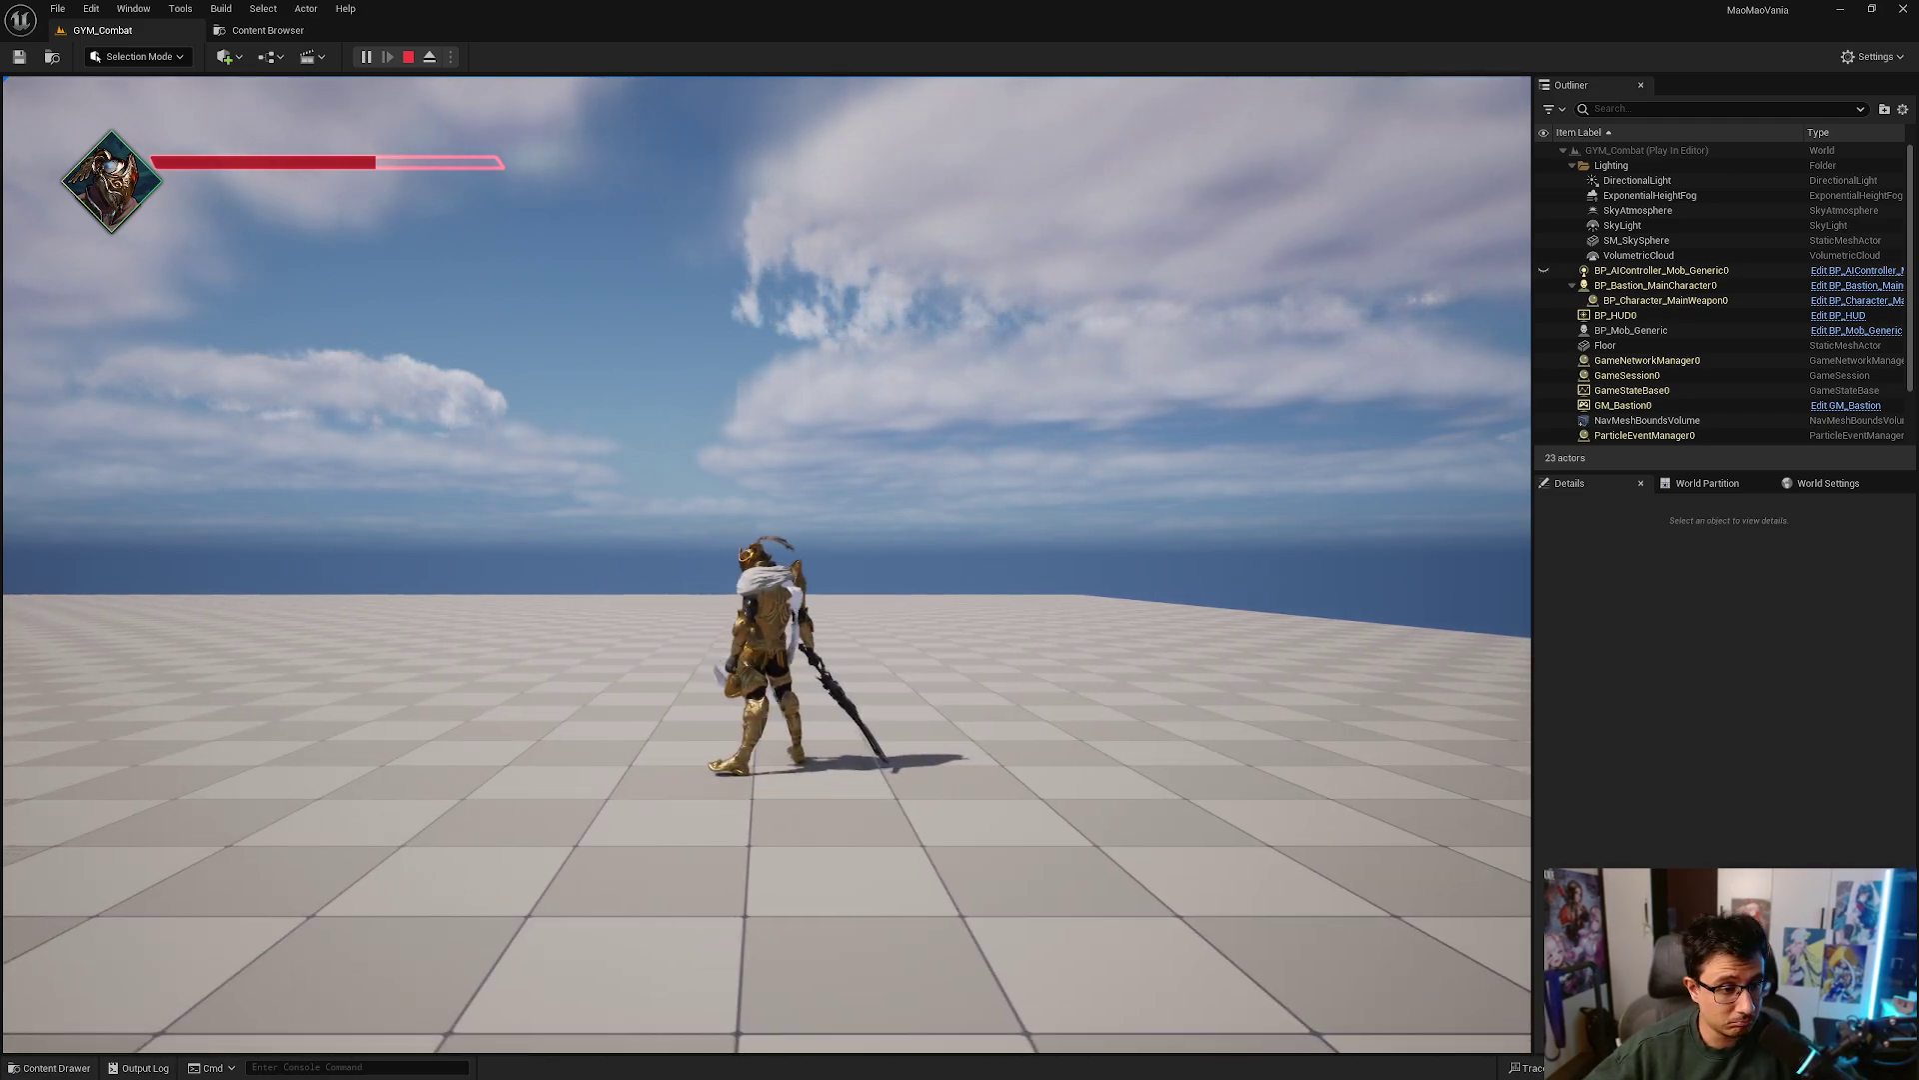
key(a)
key(d)
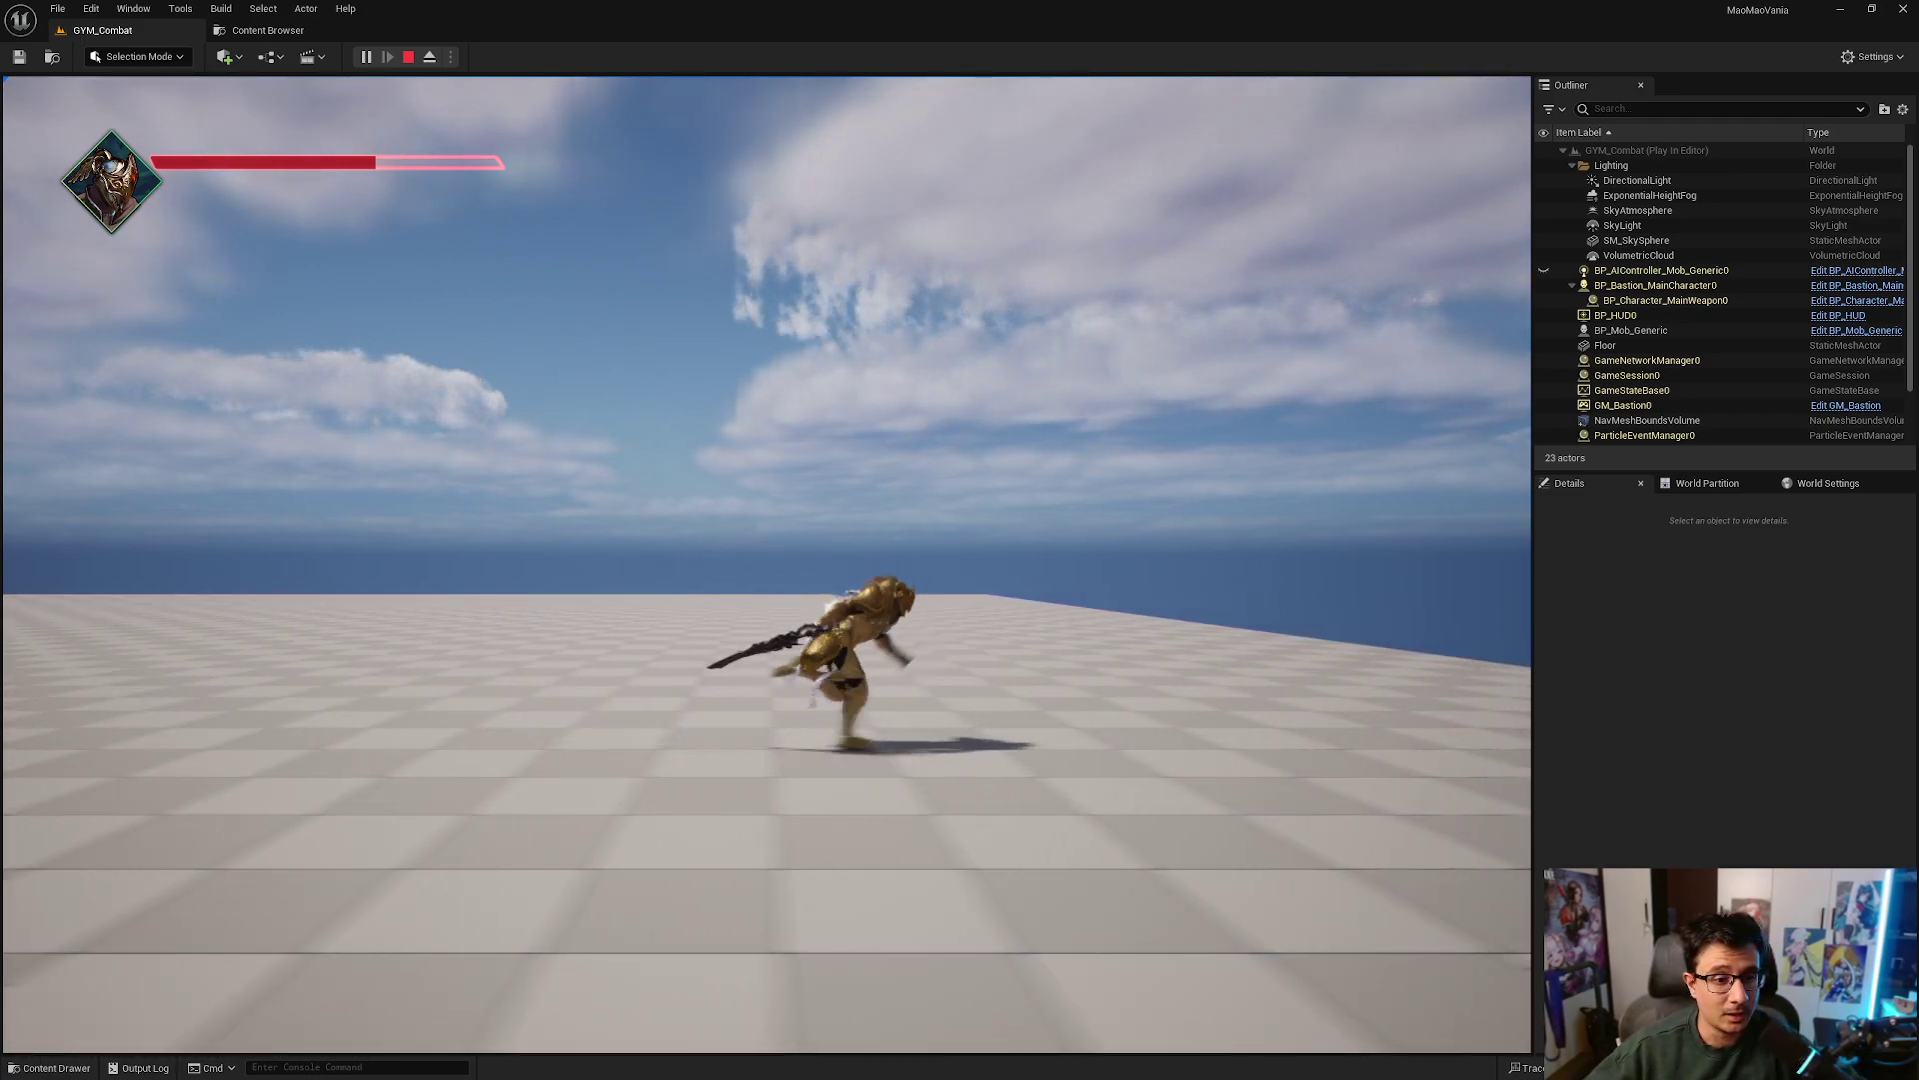
key(a)
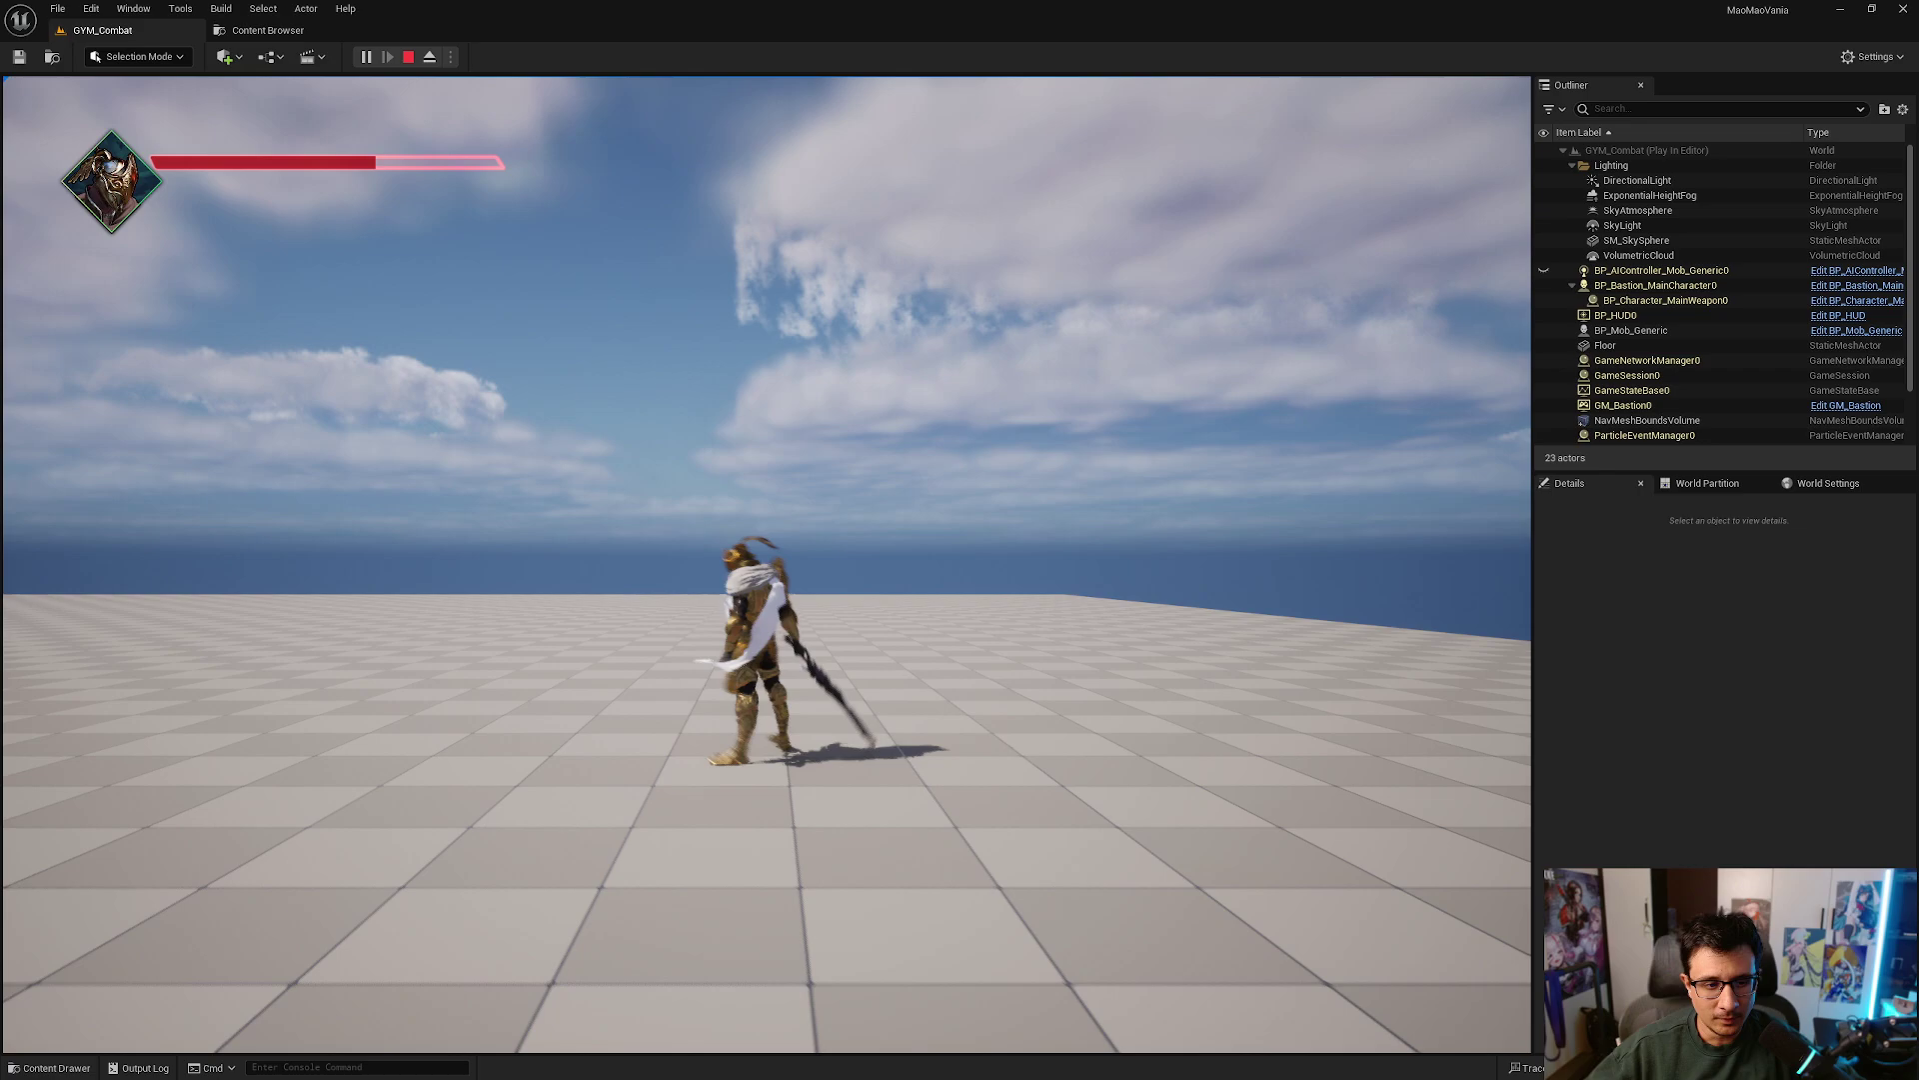
key(a)
key(d)
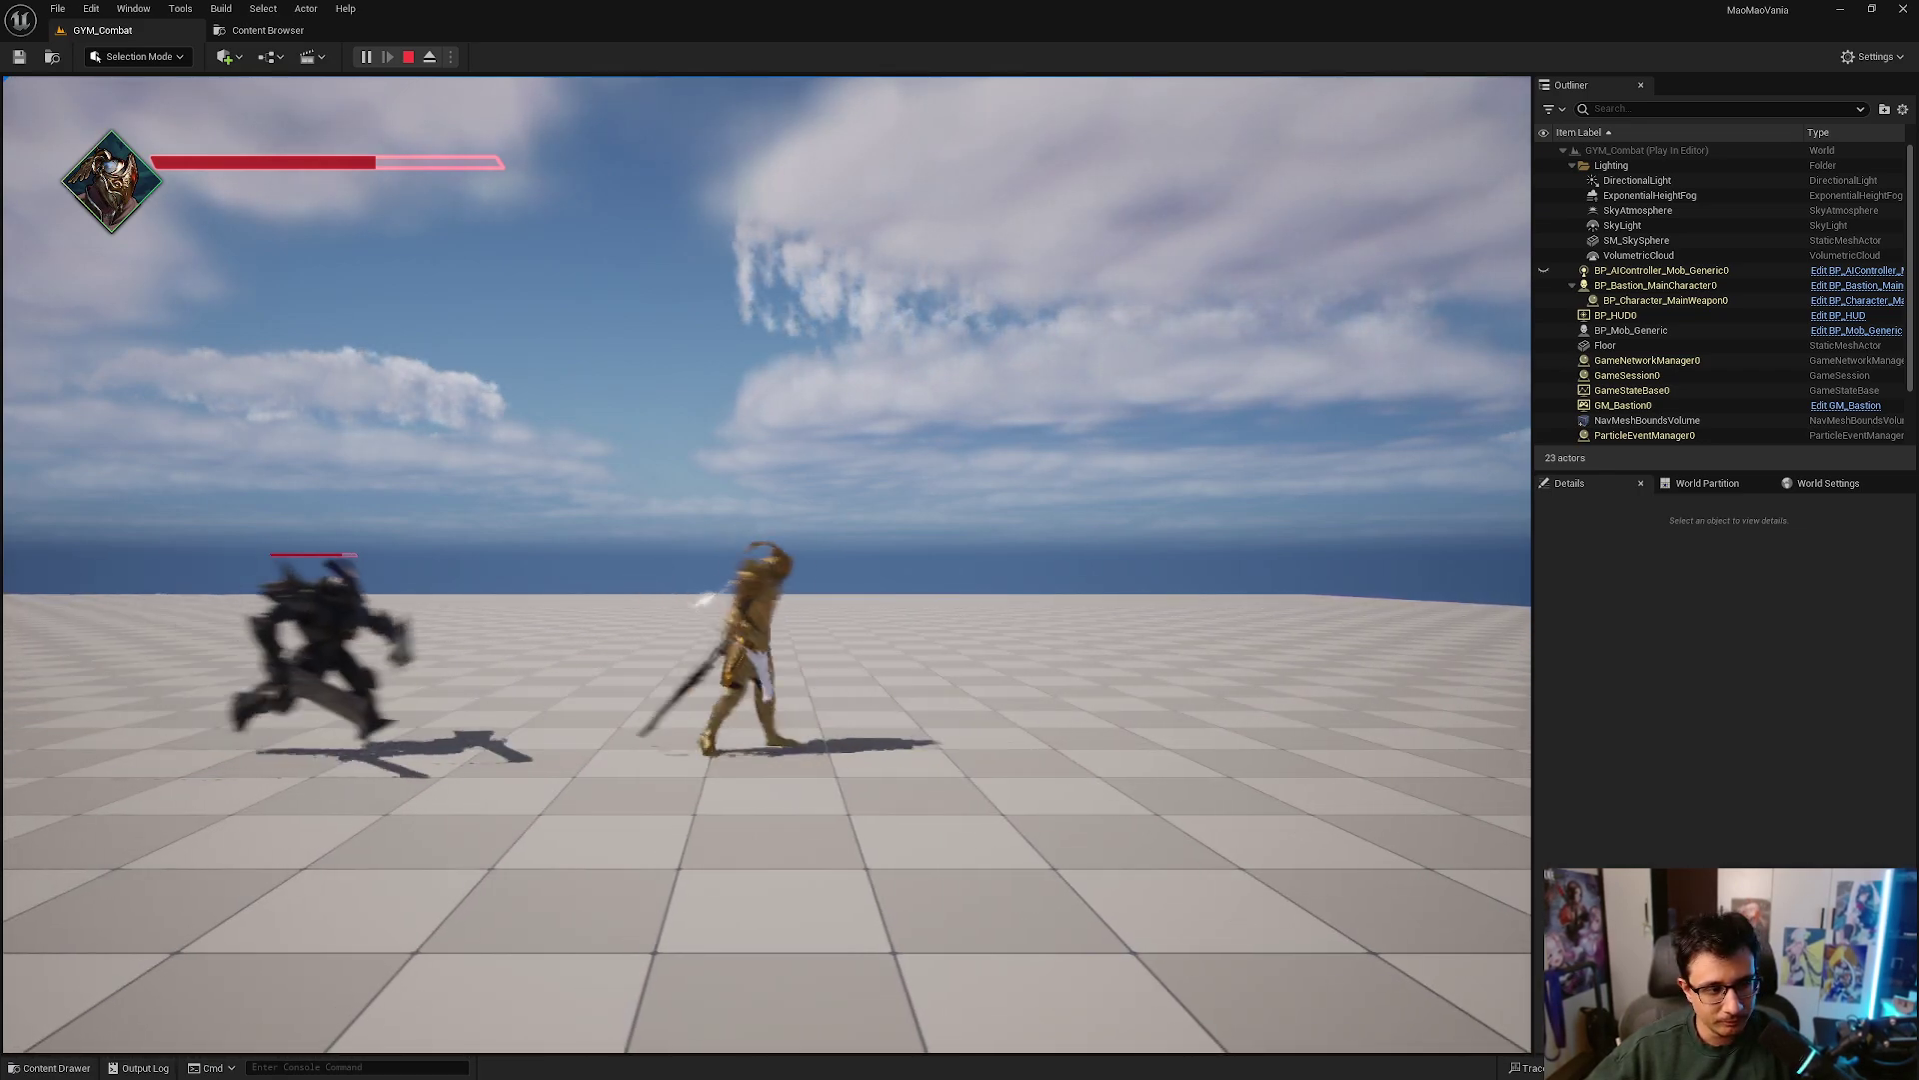
key(d)
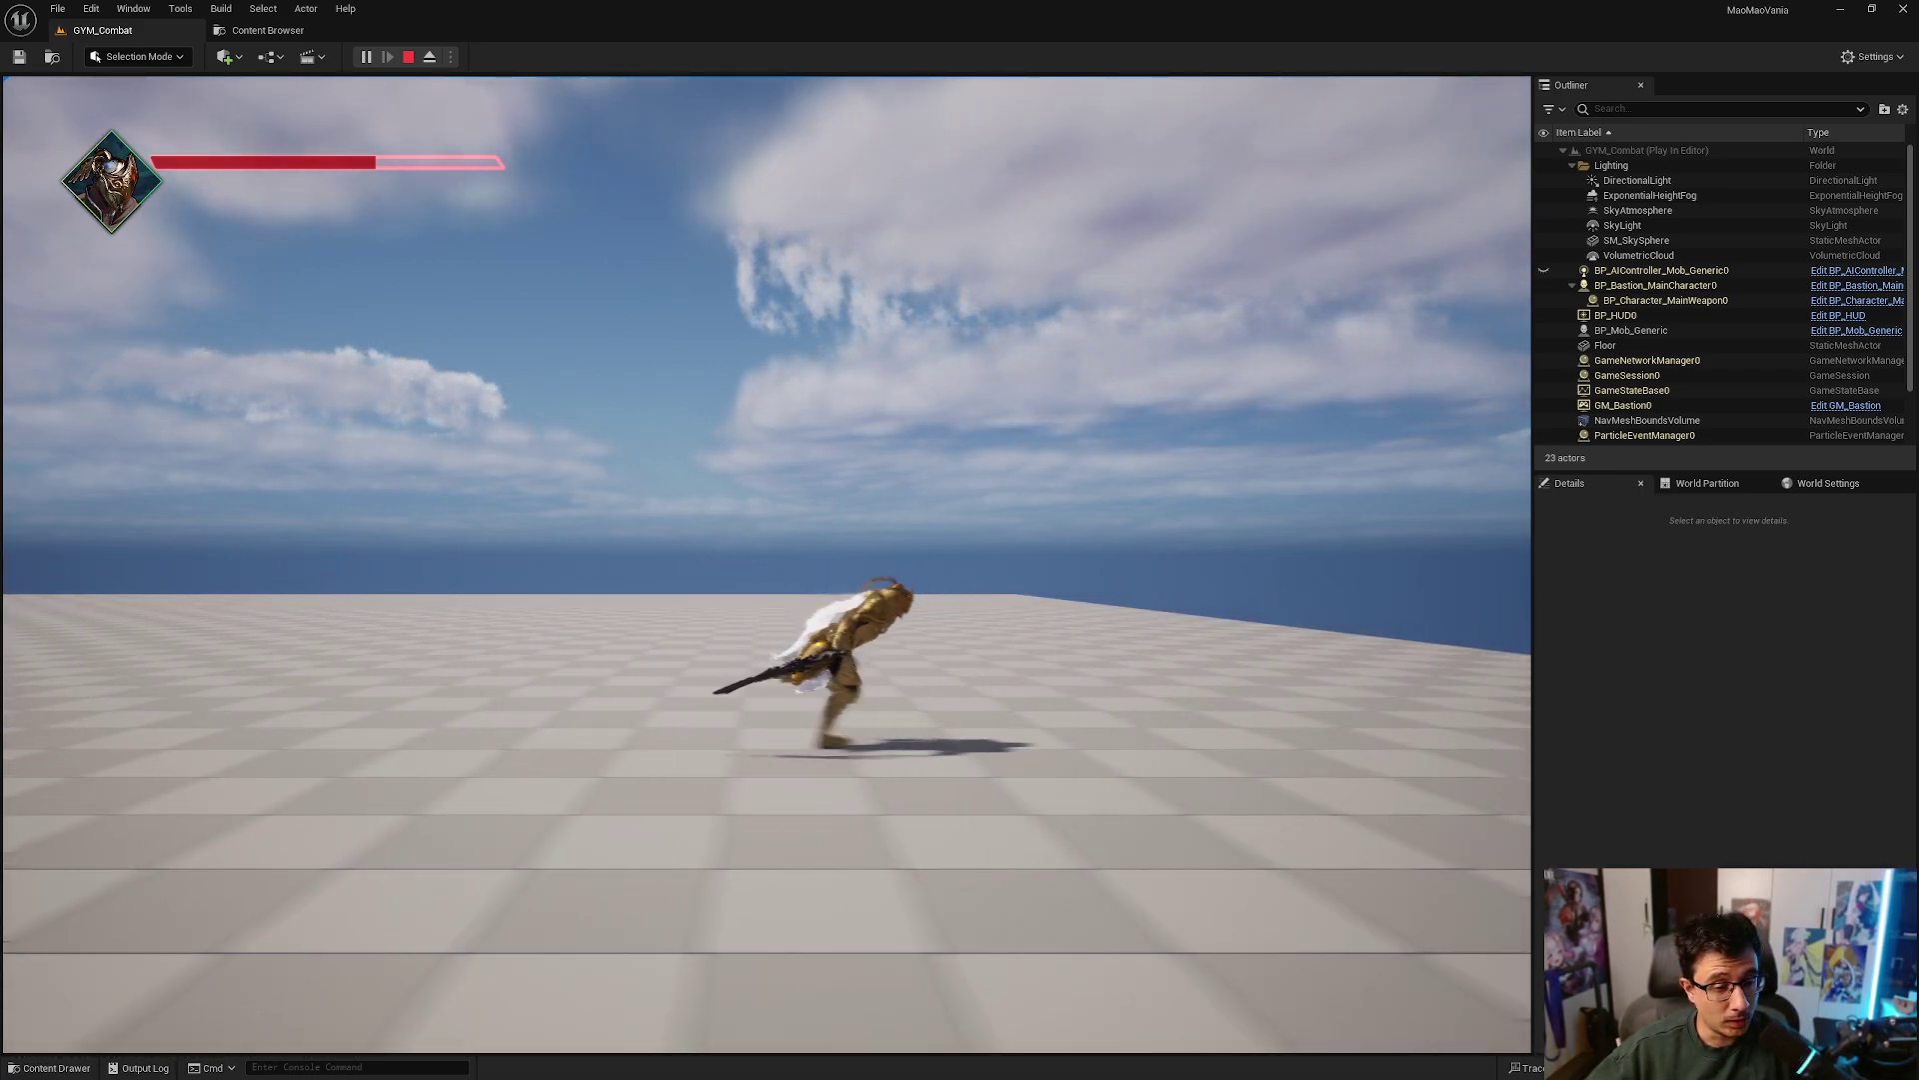
key(a)
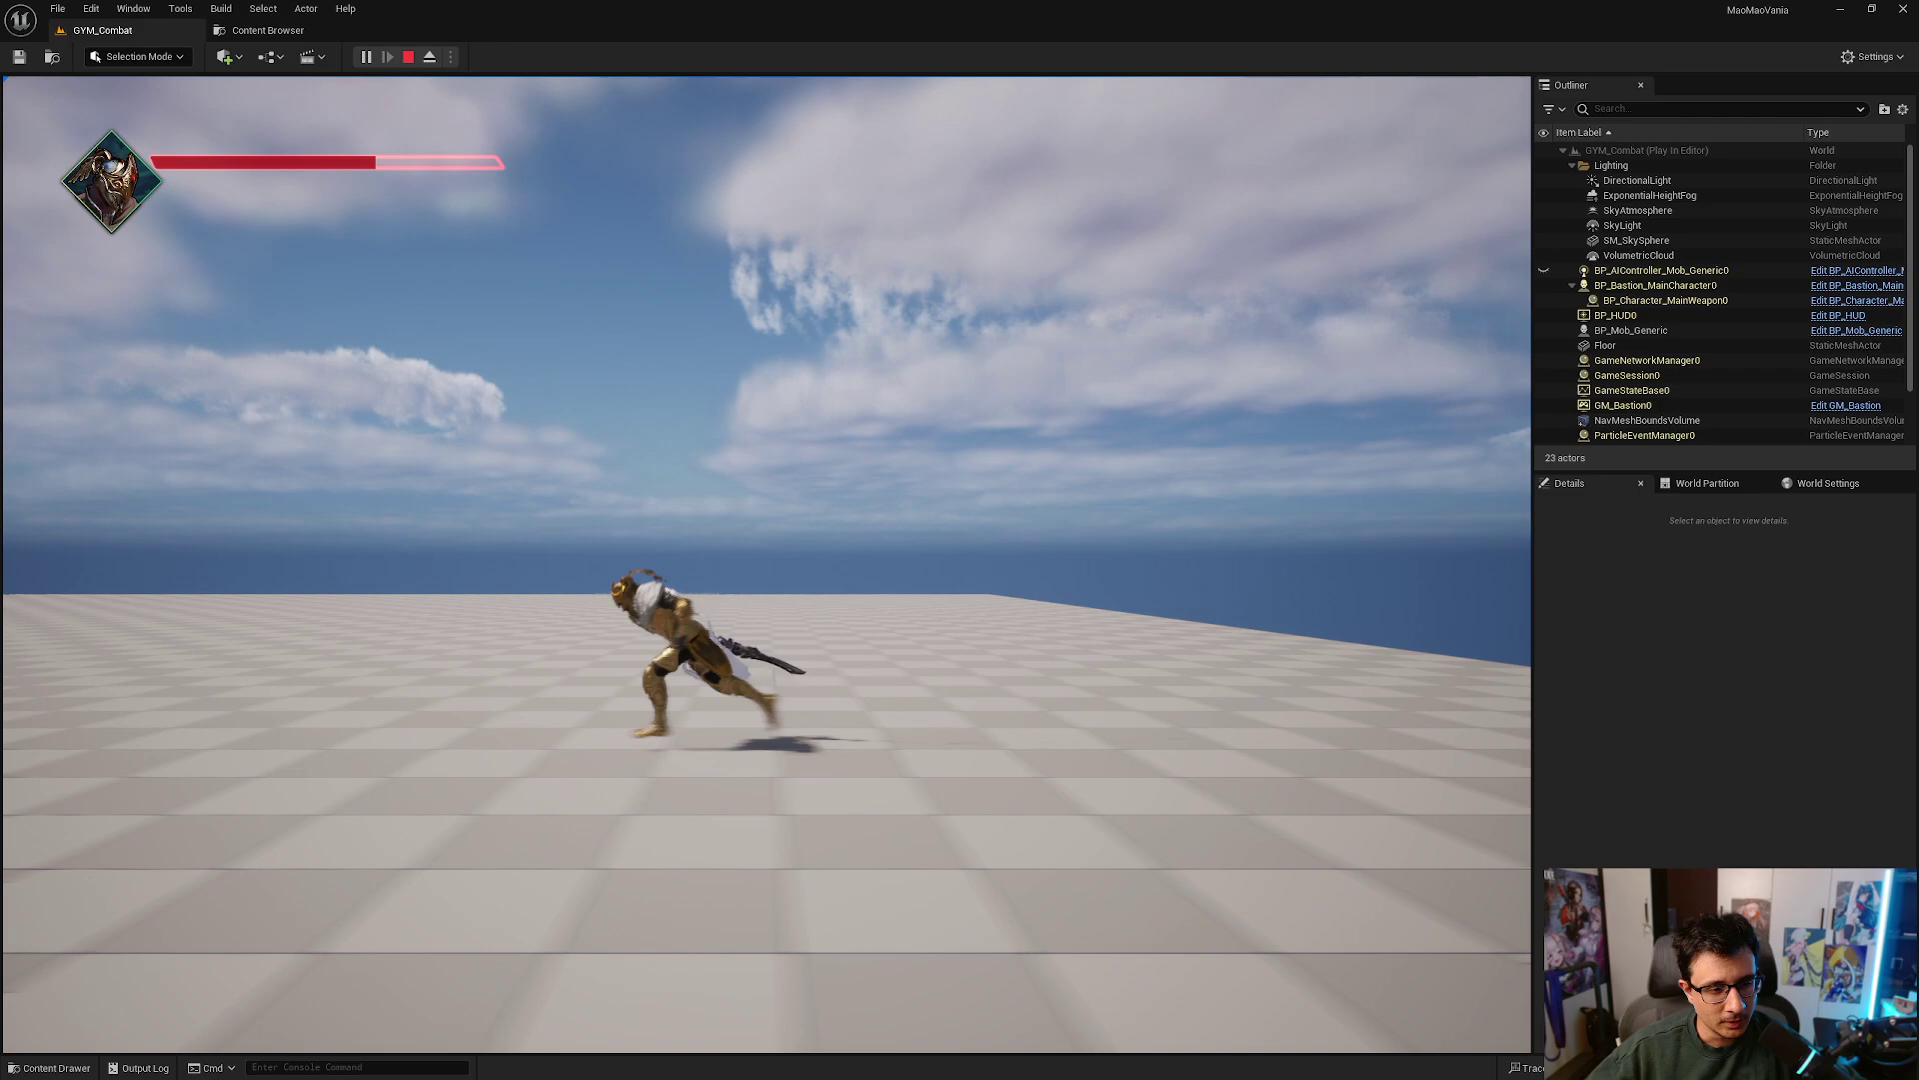
Jump the player character over the mob and keep changing running direction to test its pursuit.
key(space)
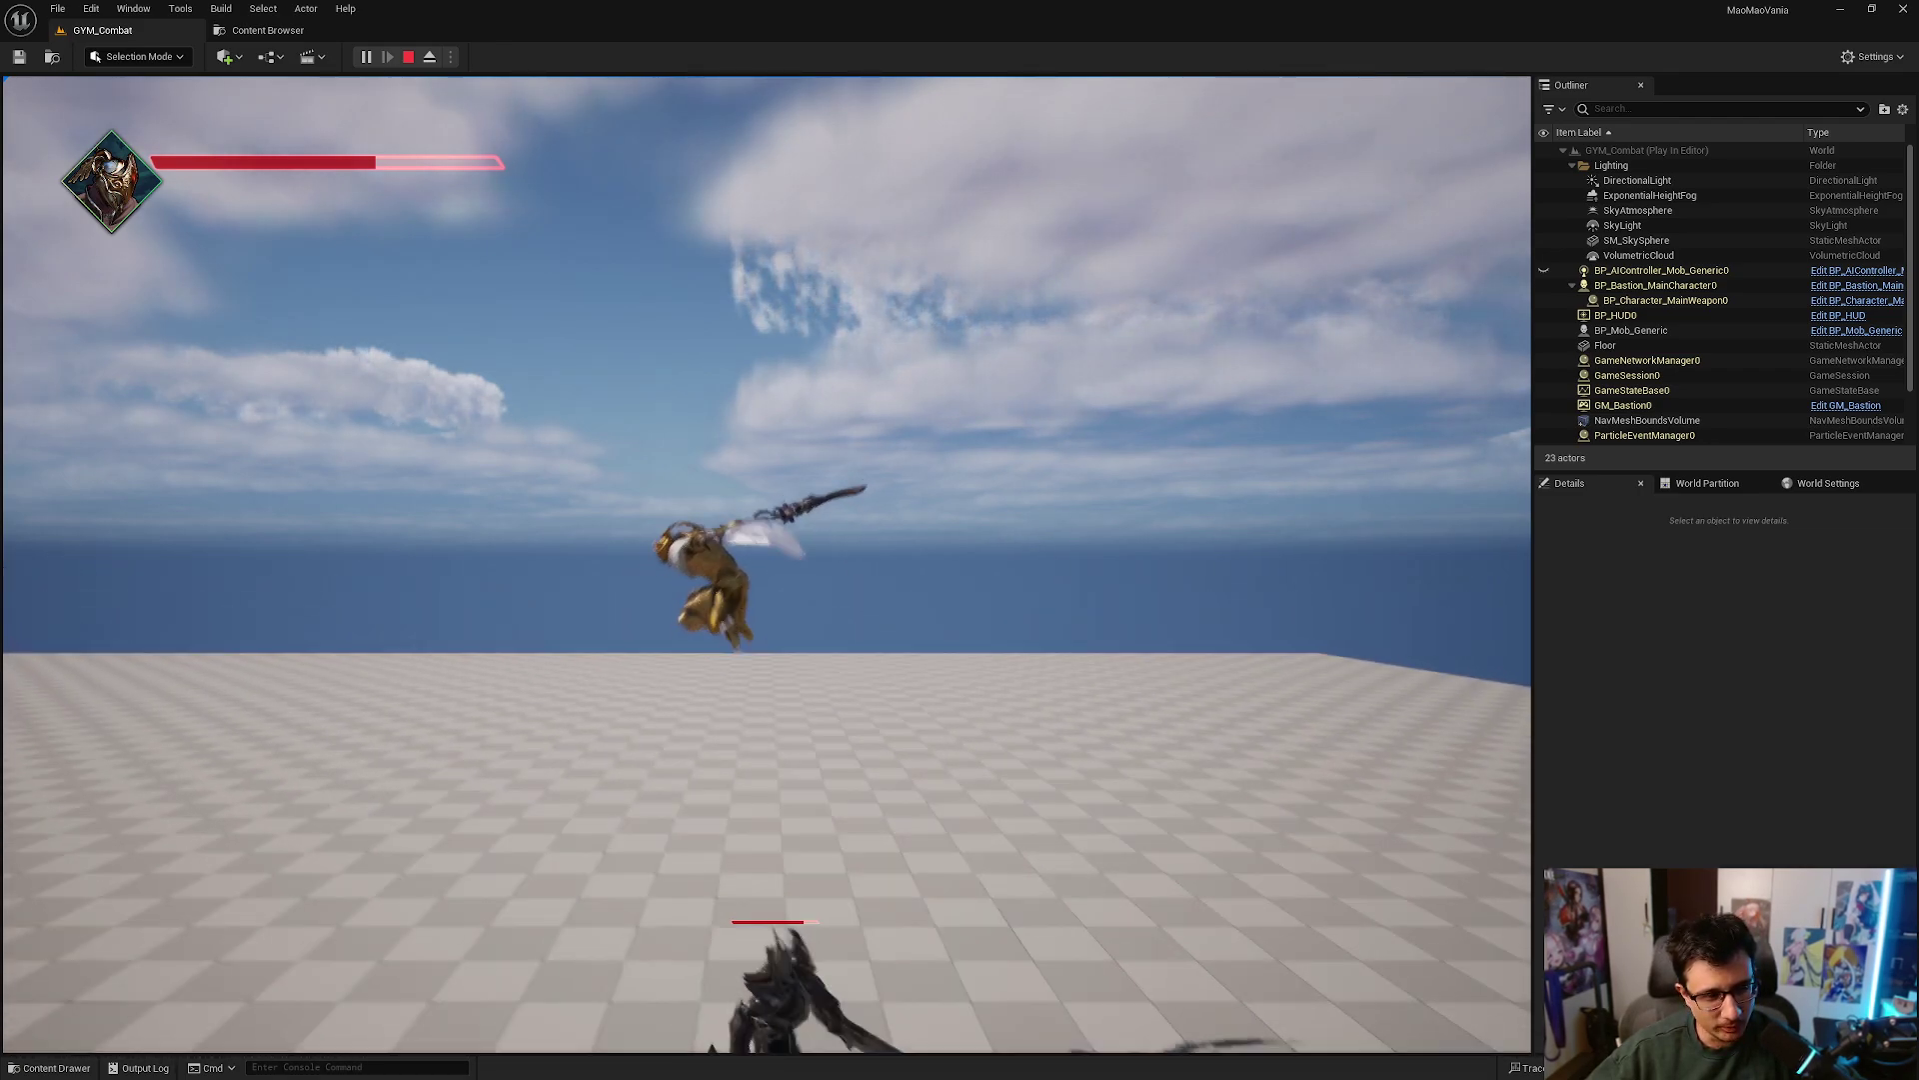
key(a)
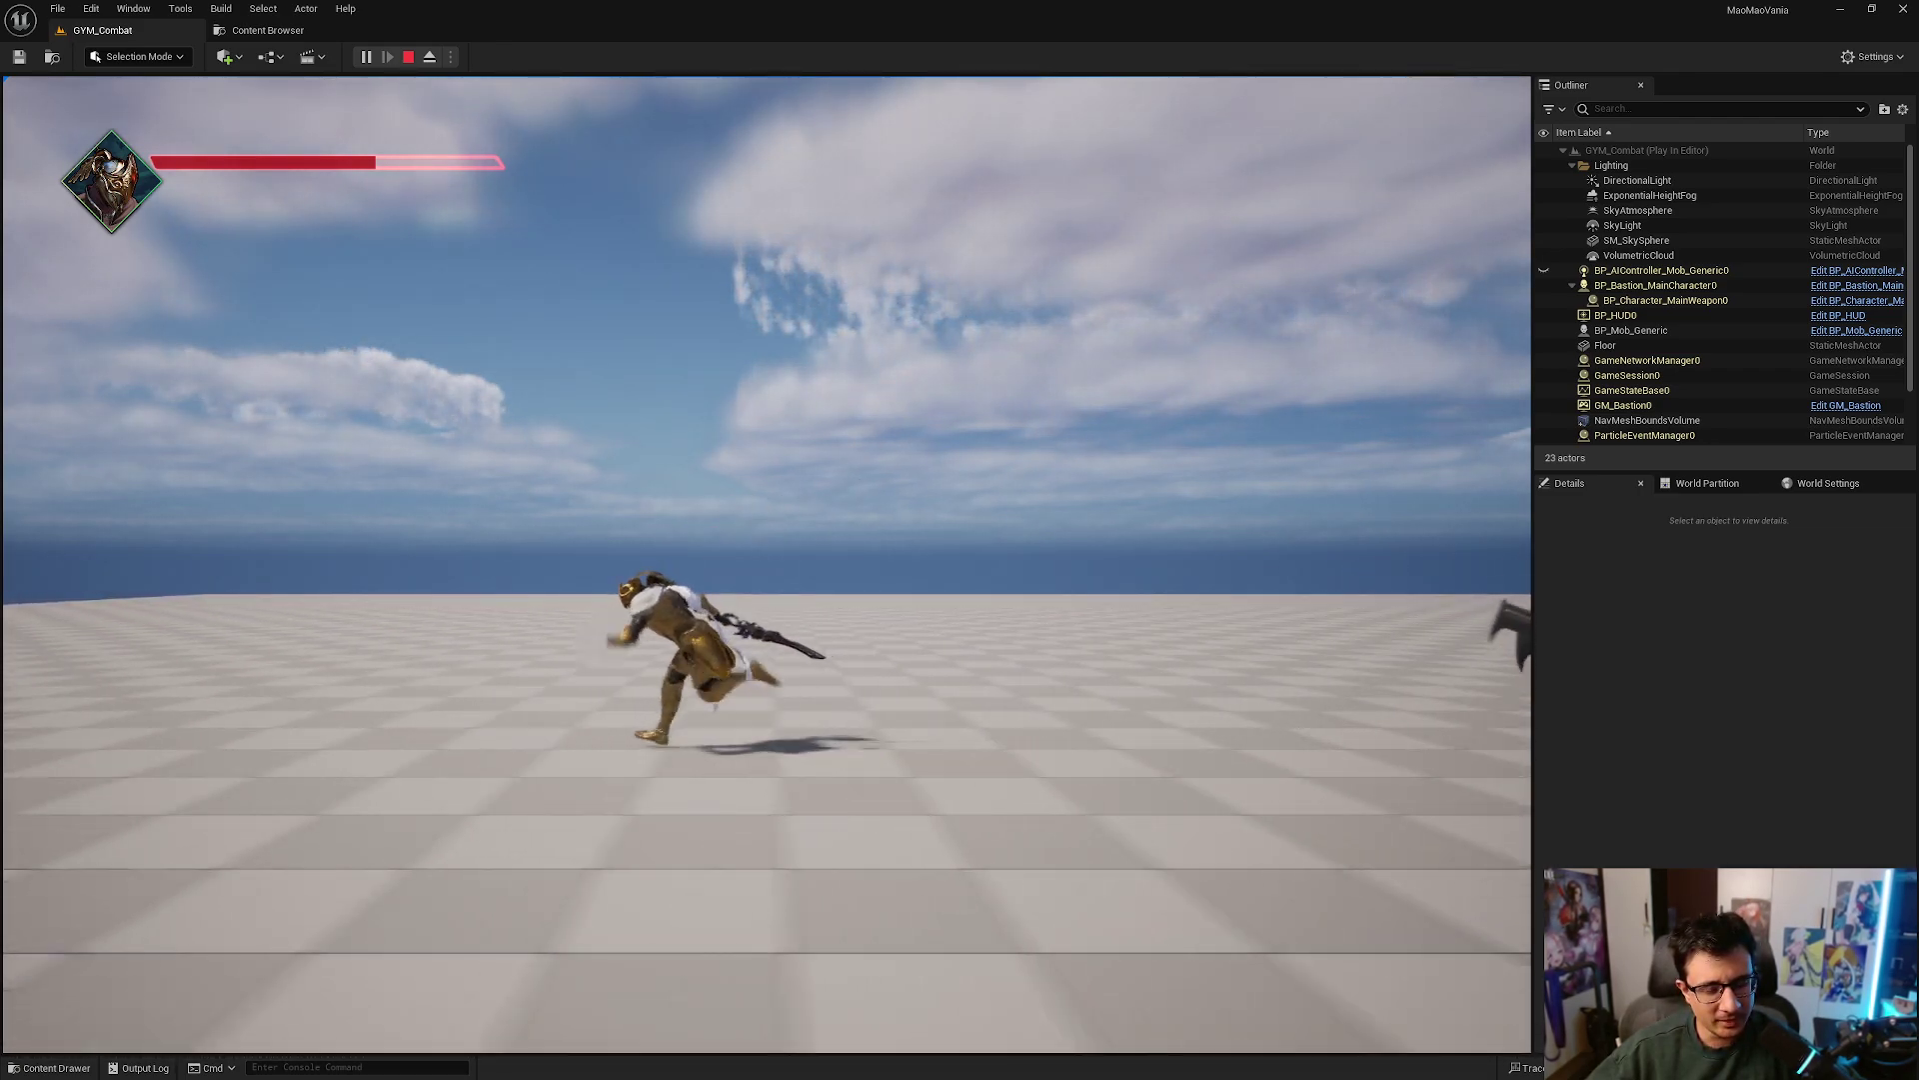
key(d)
key(d)
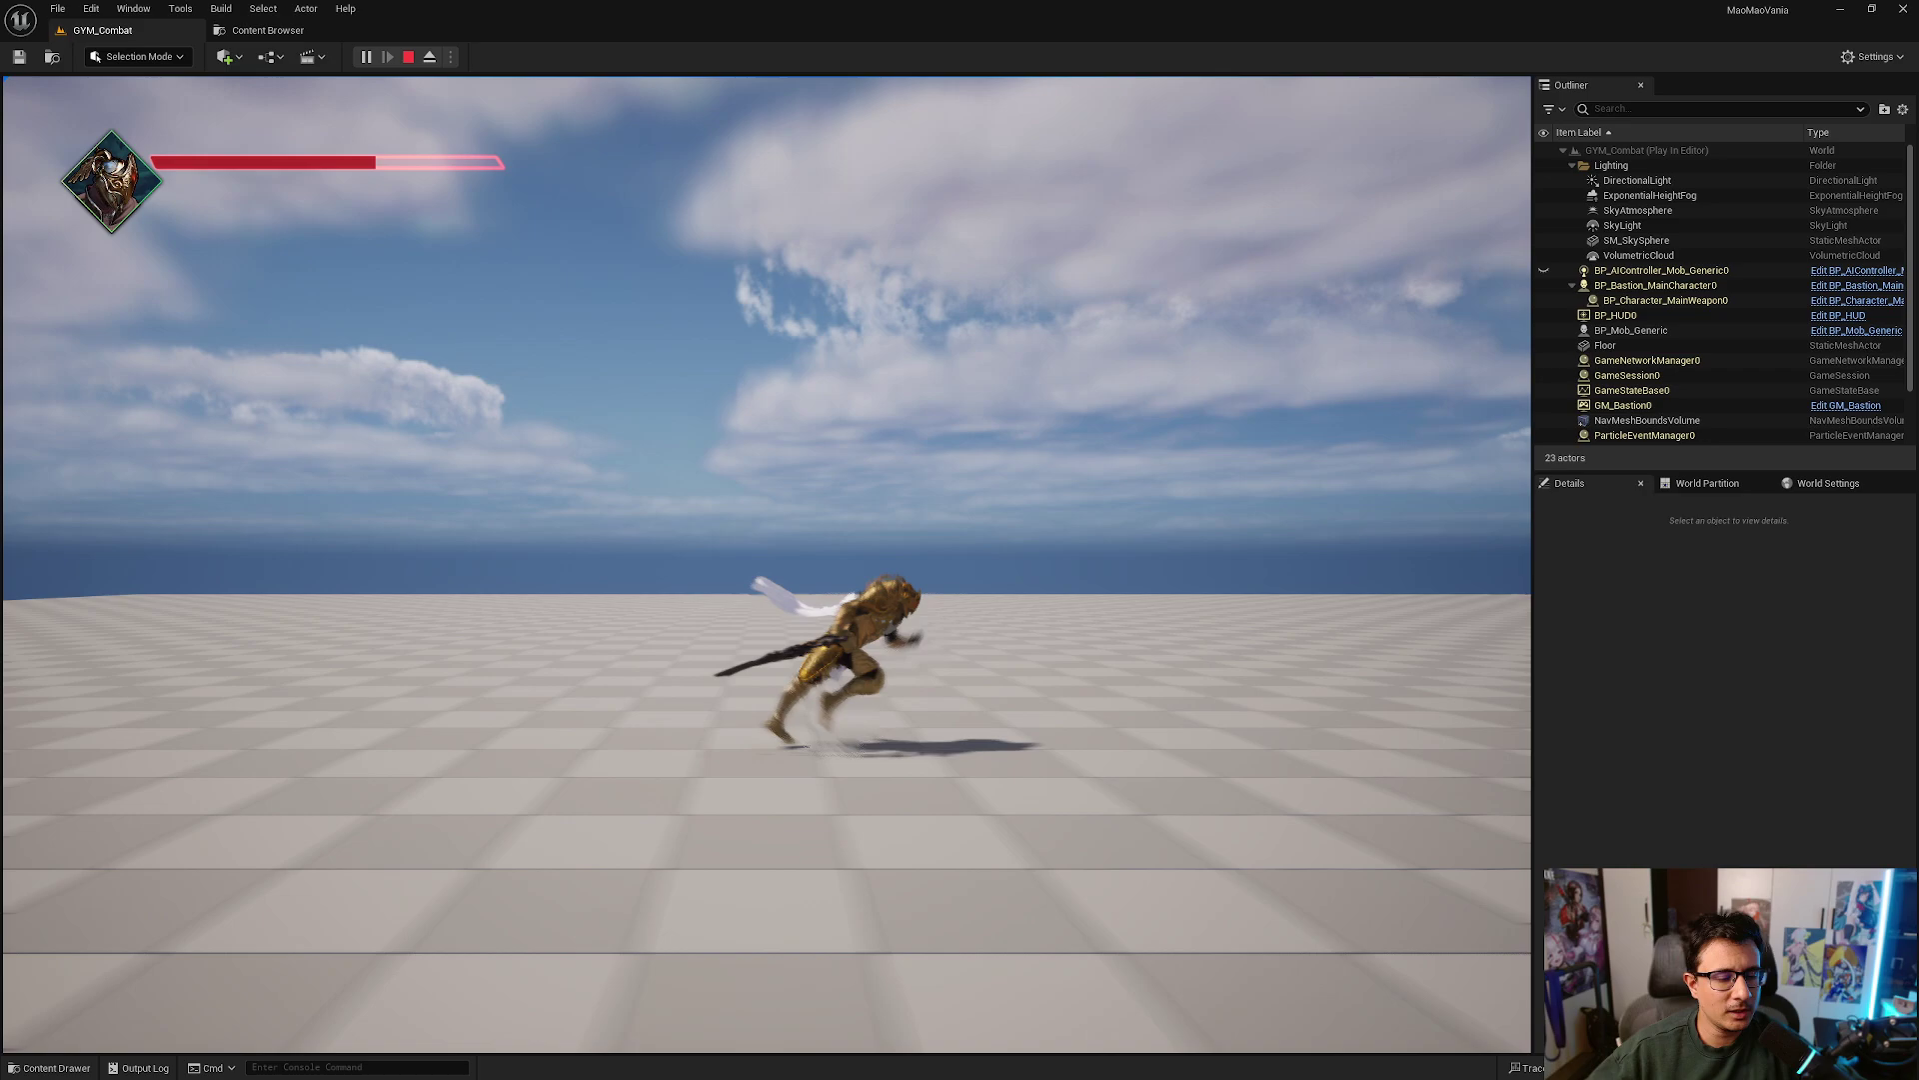
key(a)
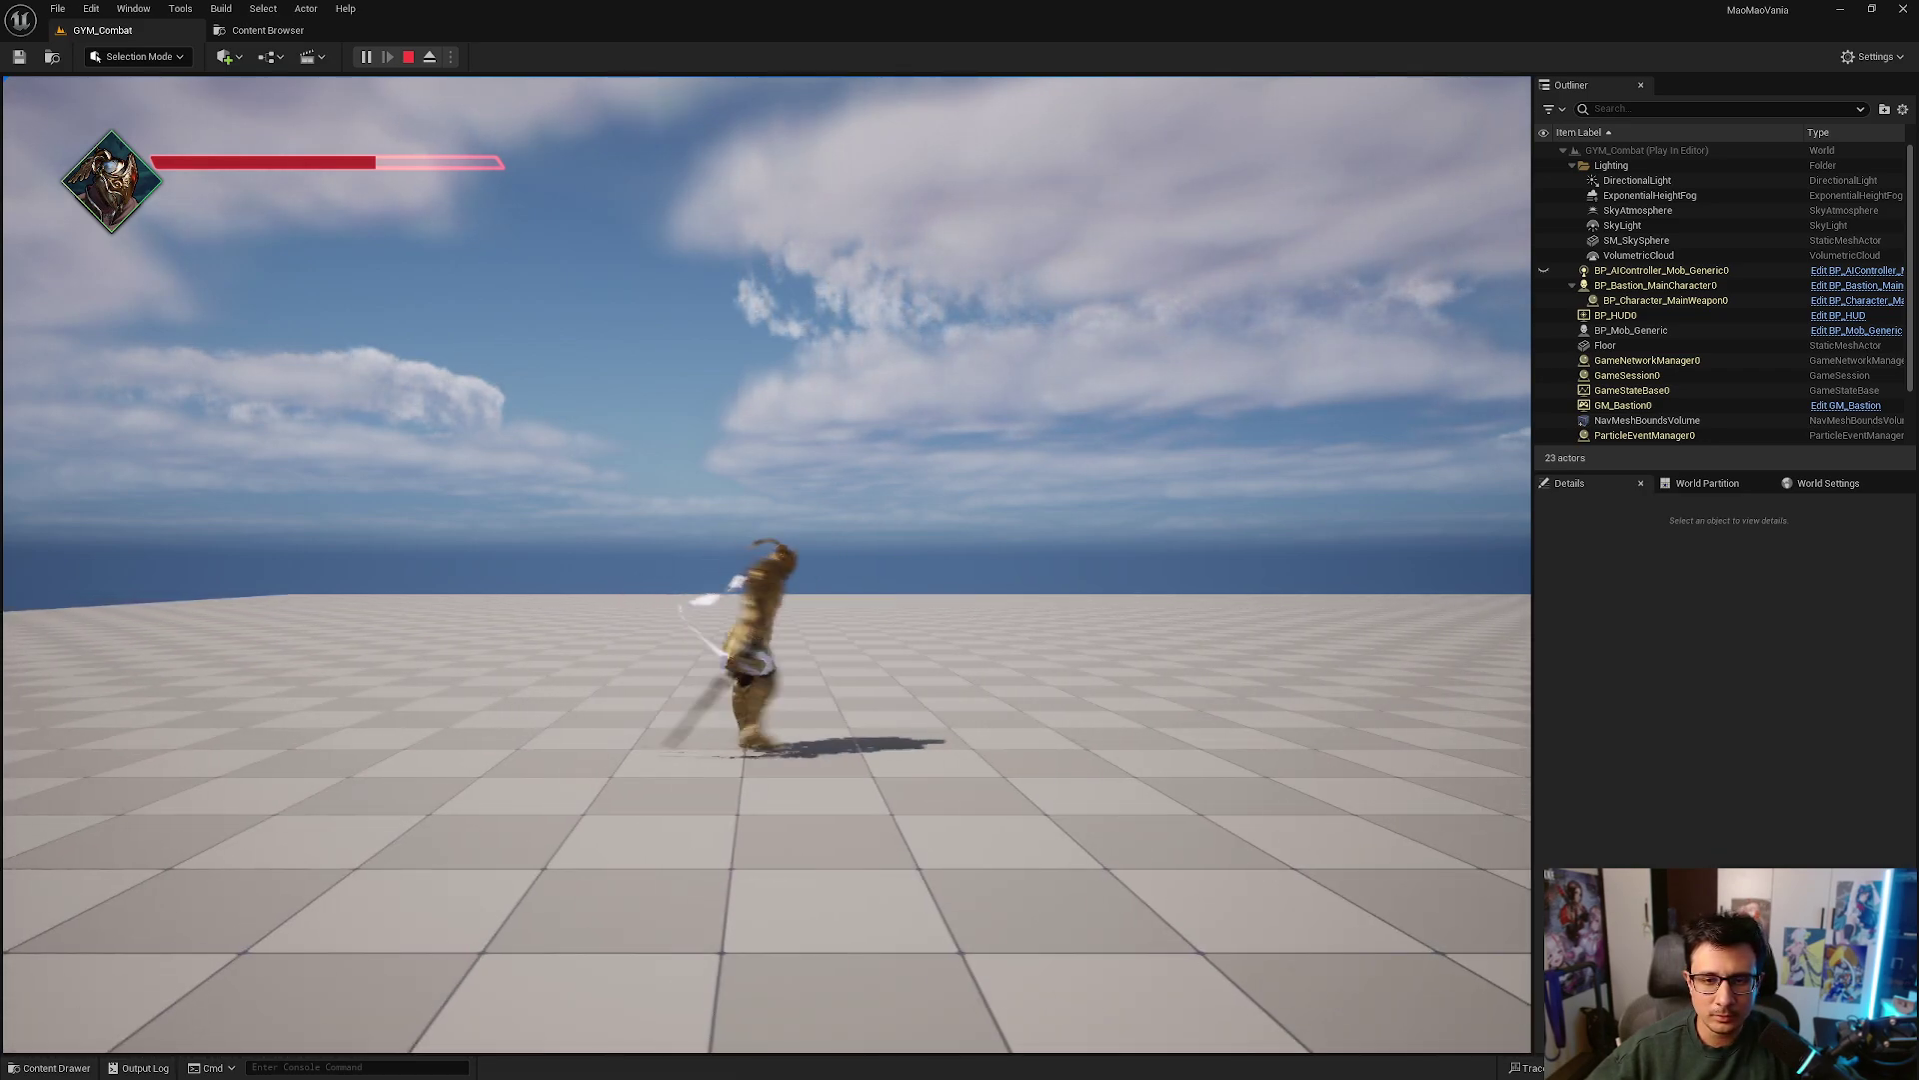
key(d)
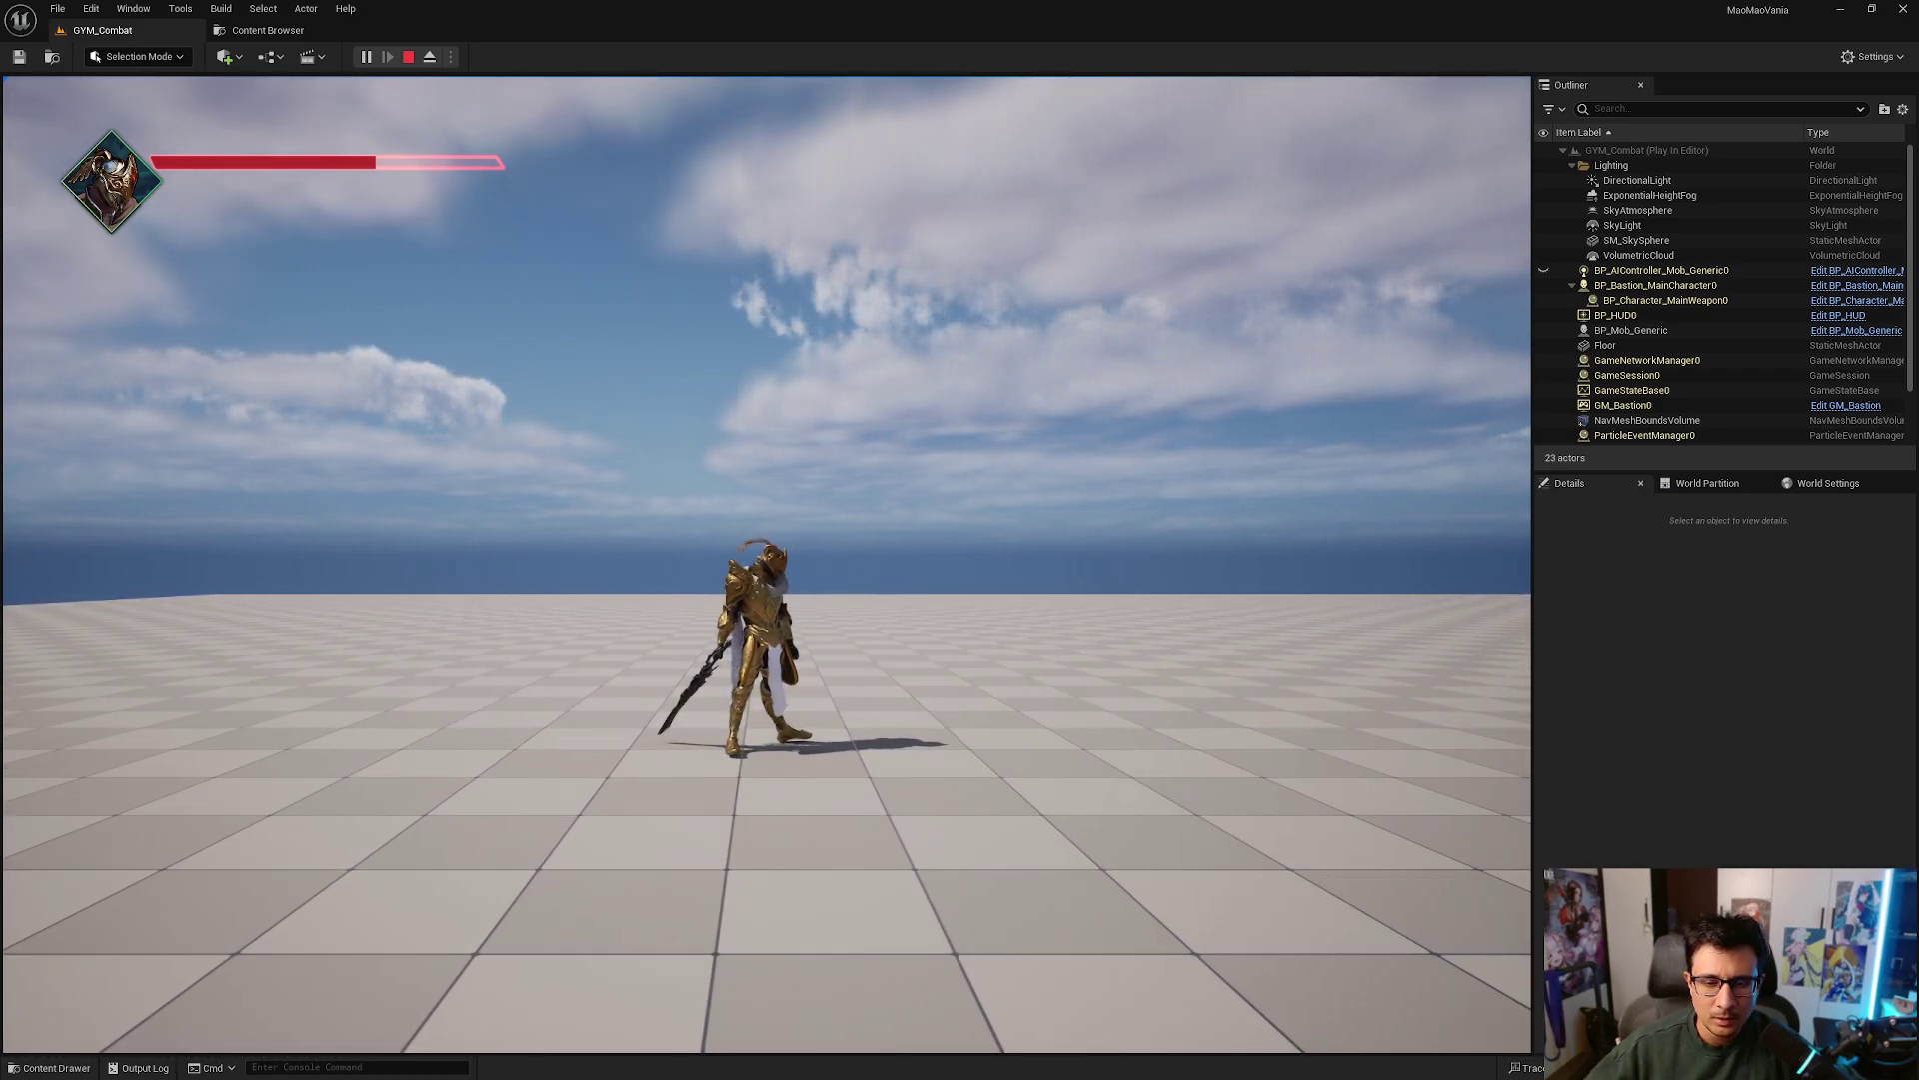
key(s)
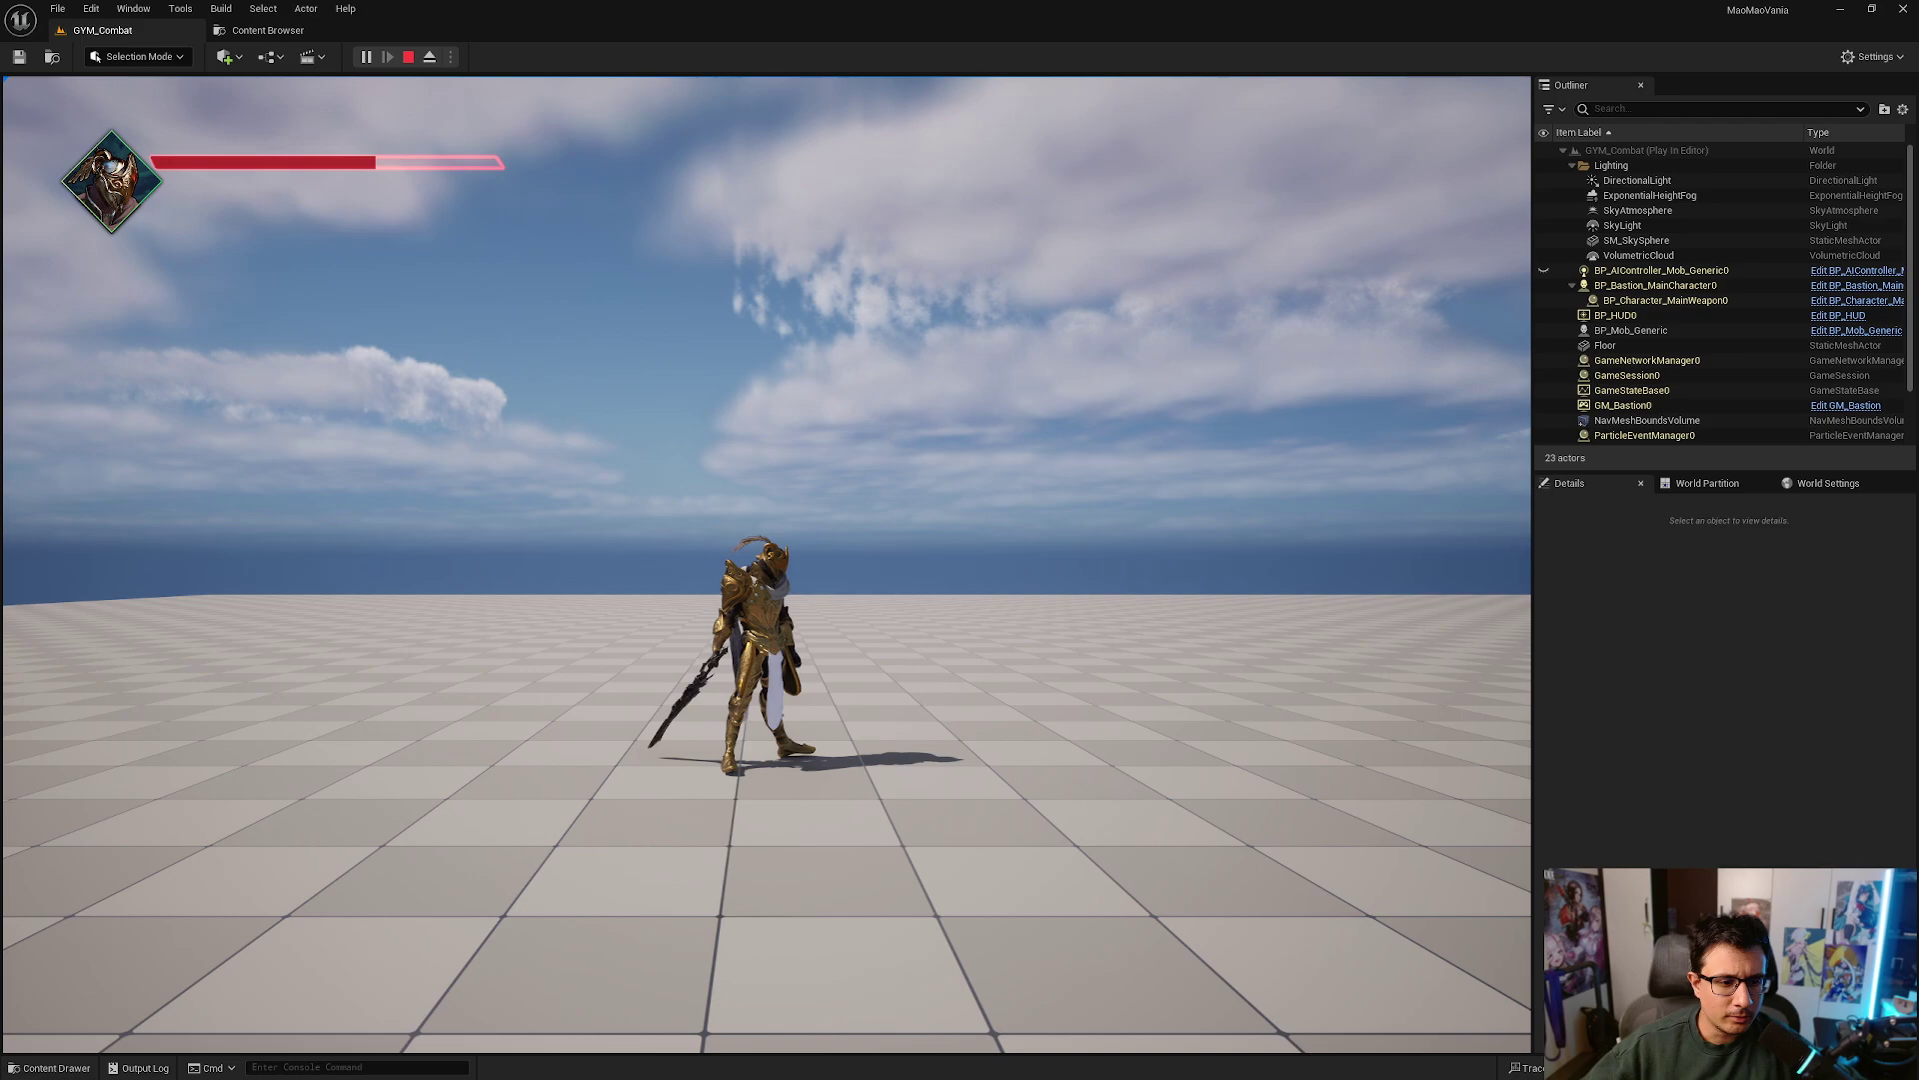
key(a)
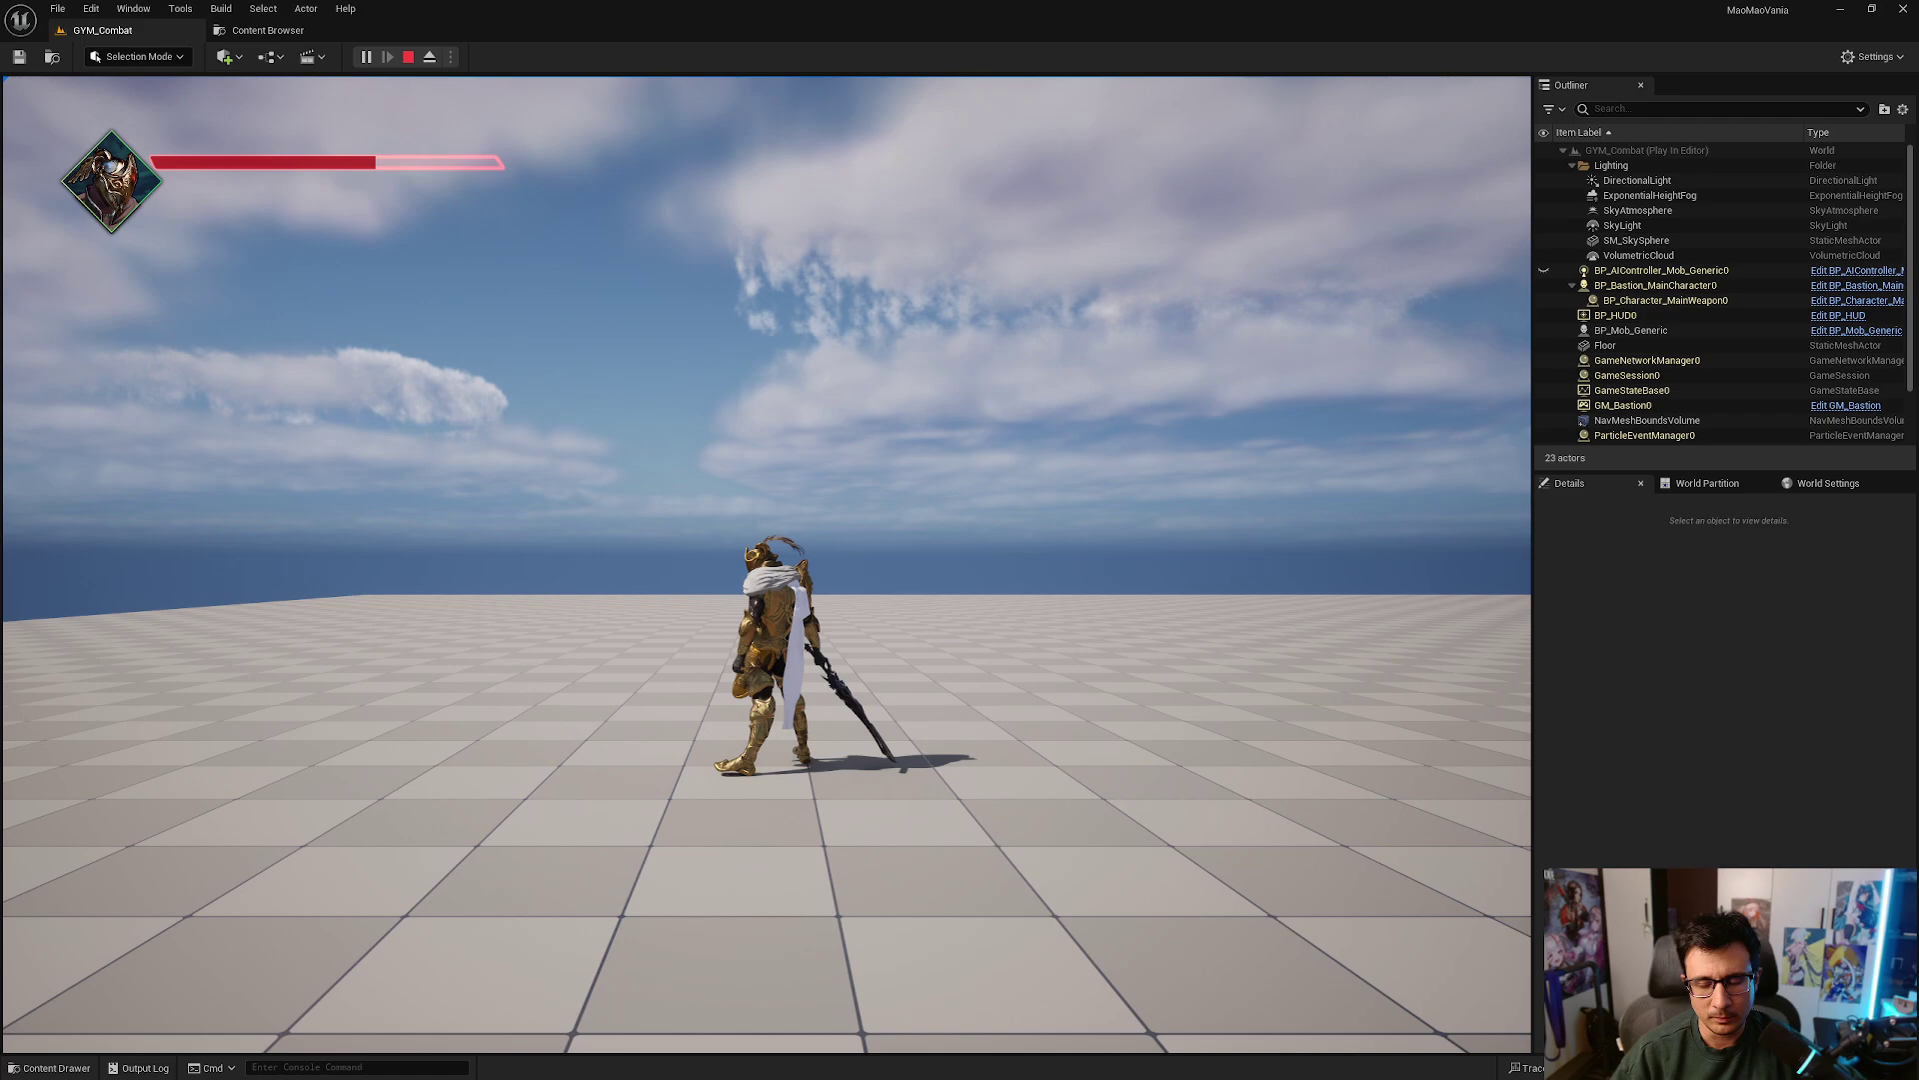
key(d)
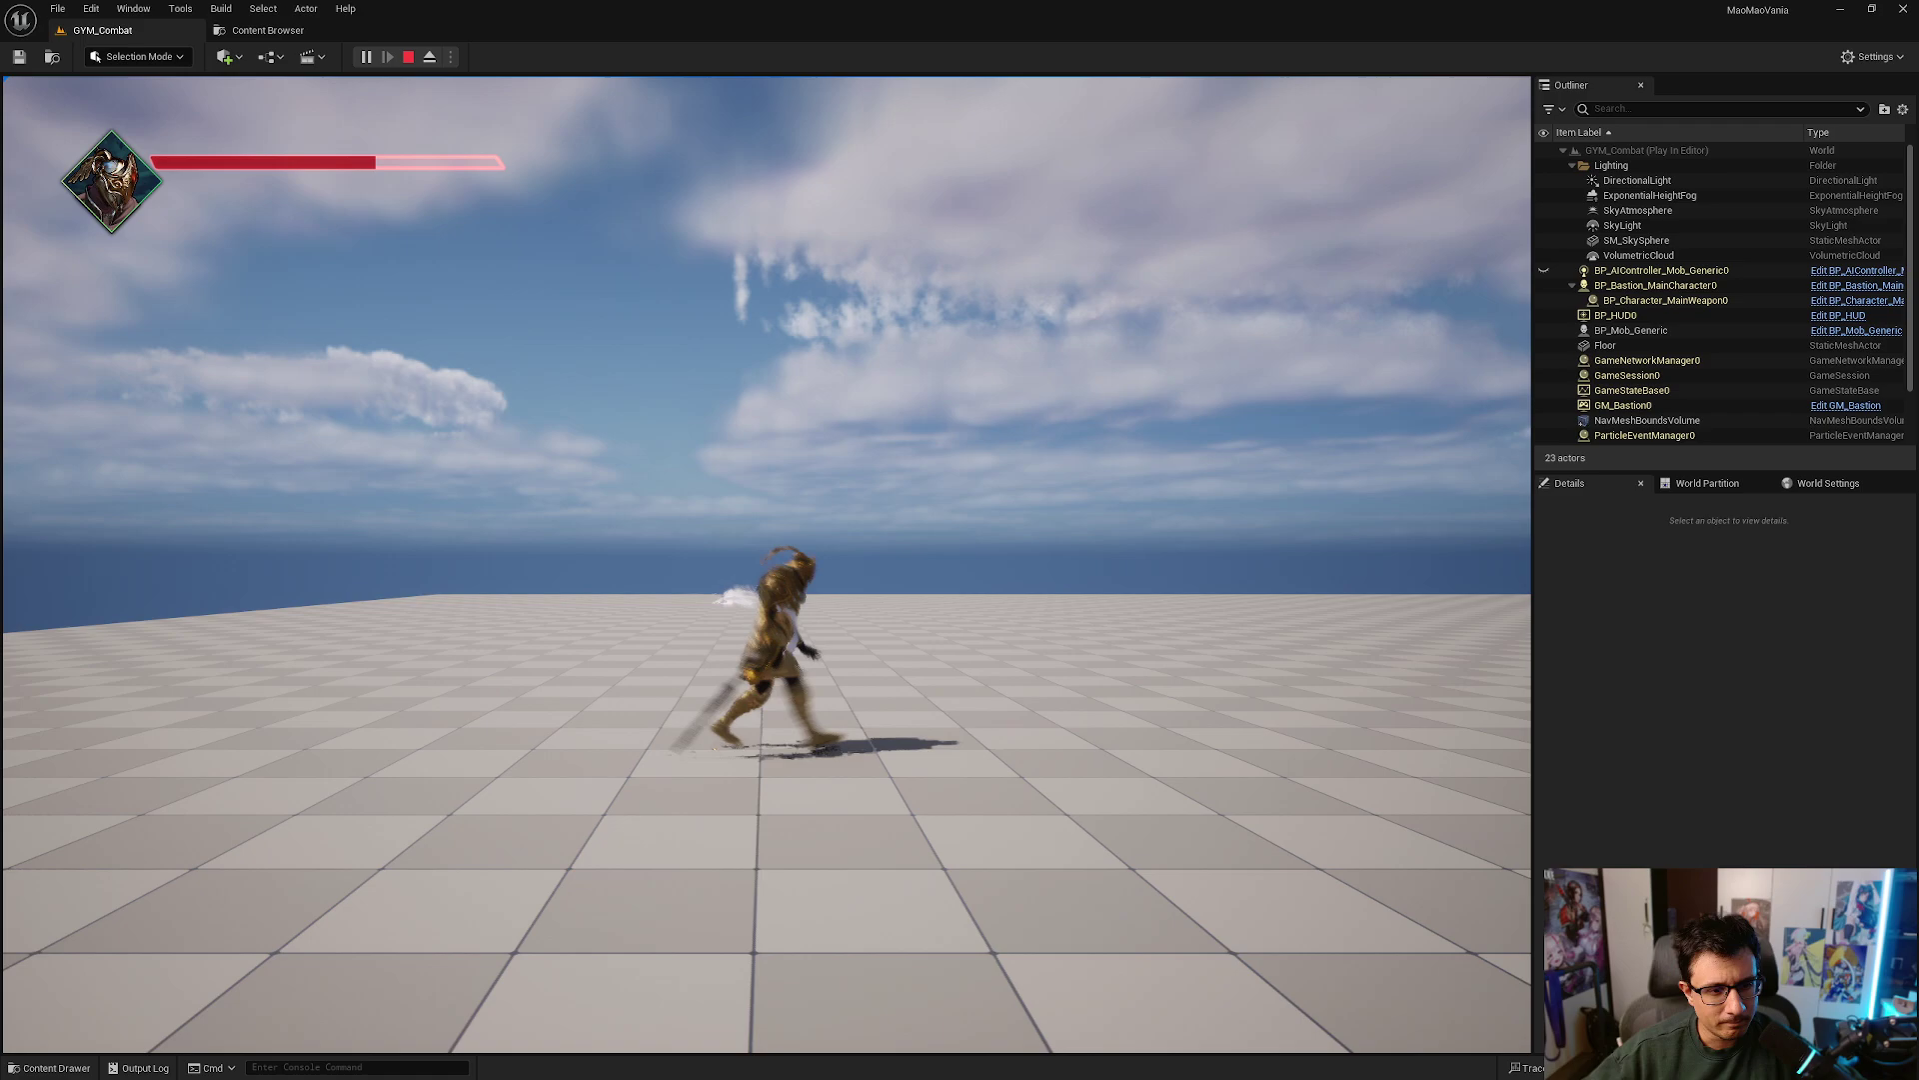
key(d)
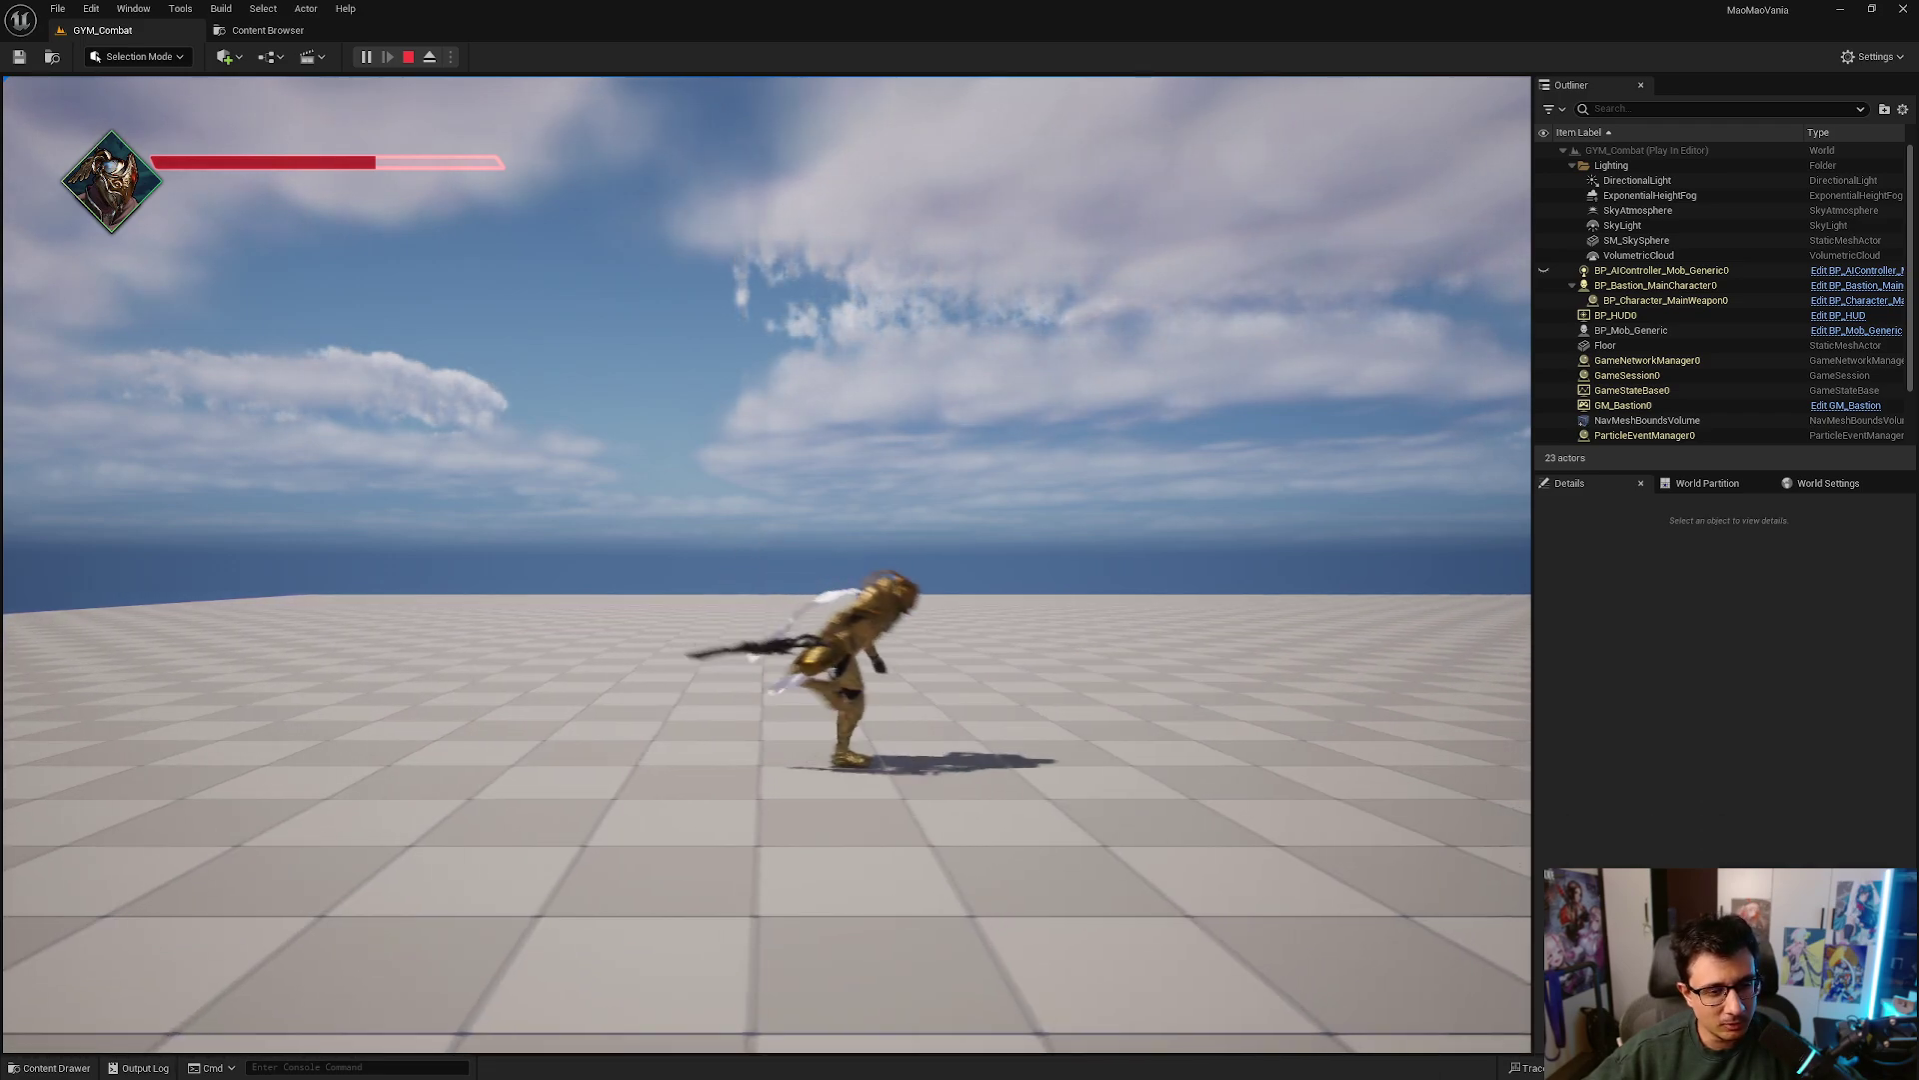
Jump the player character over the attacking mob and run in alternating directions to test how it turns and follows.
key(space)
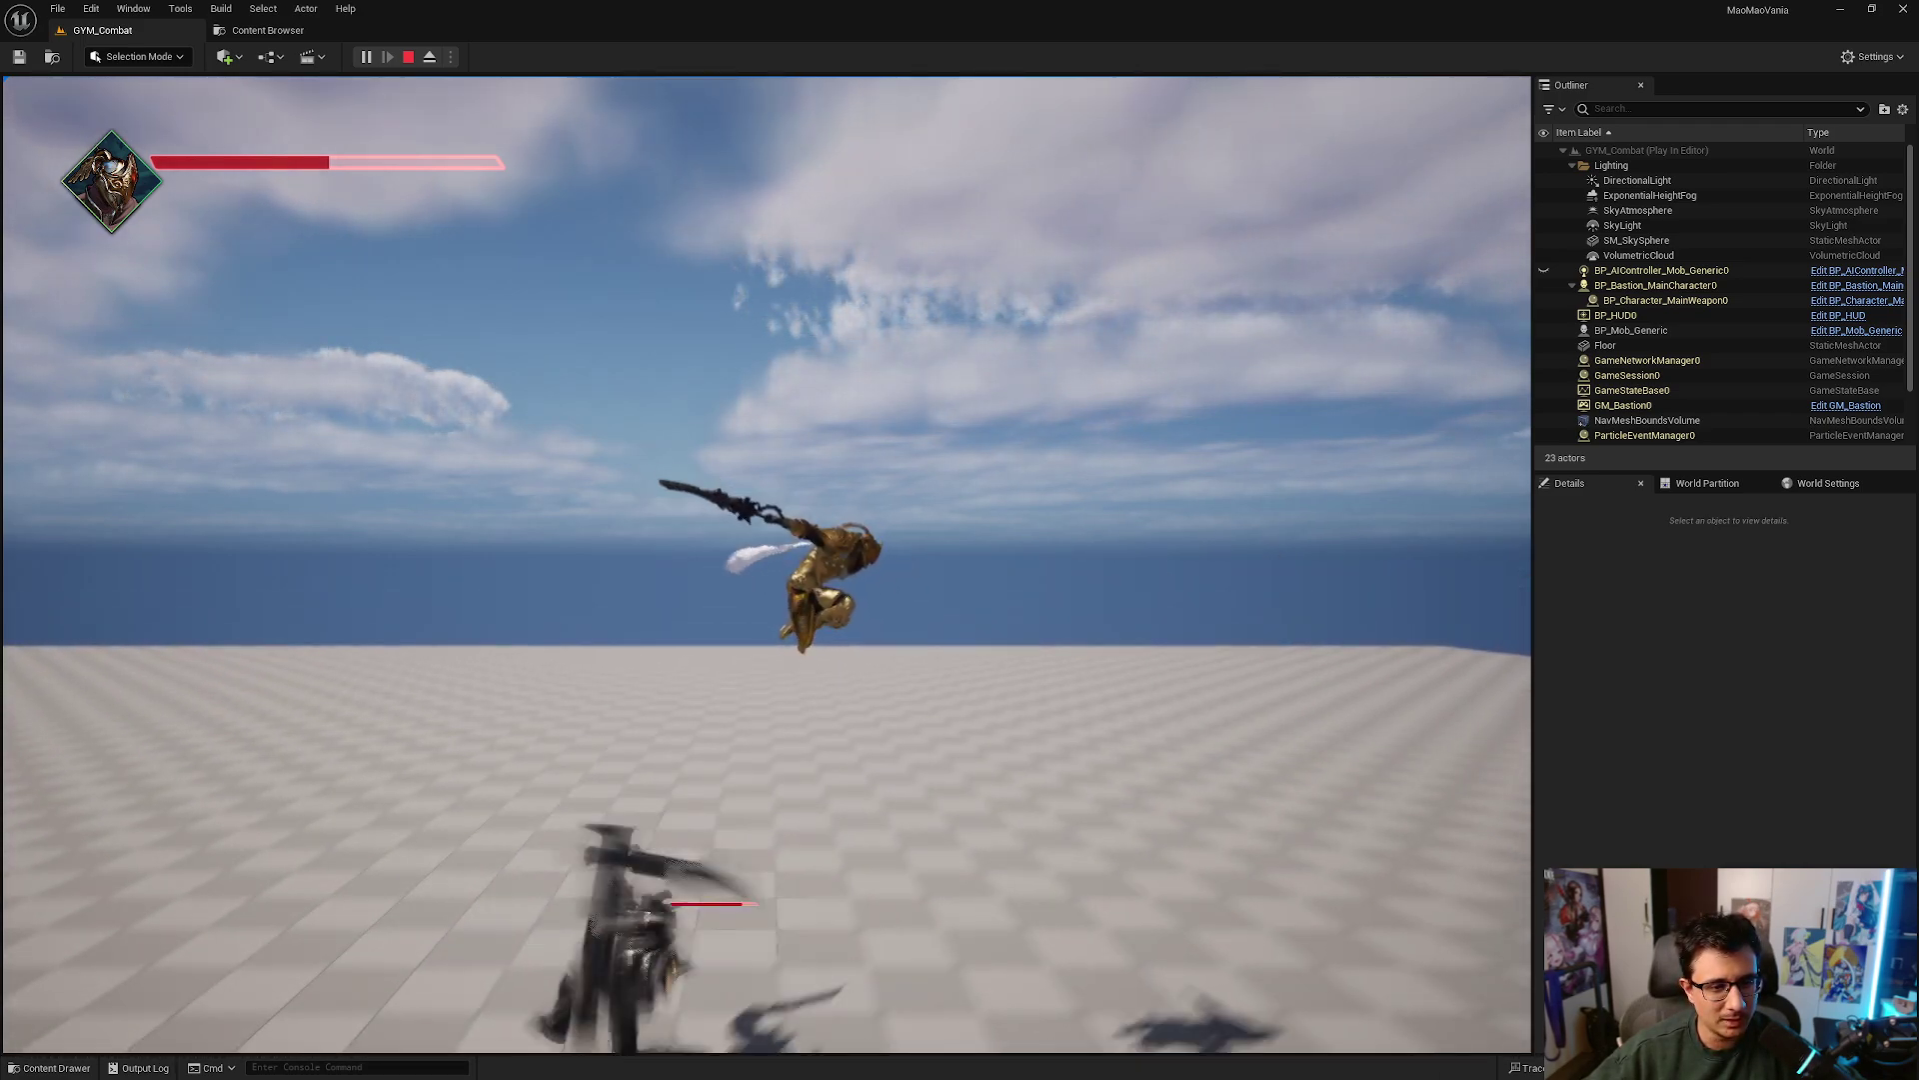
key(a)
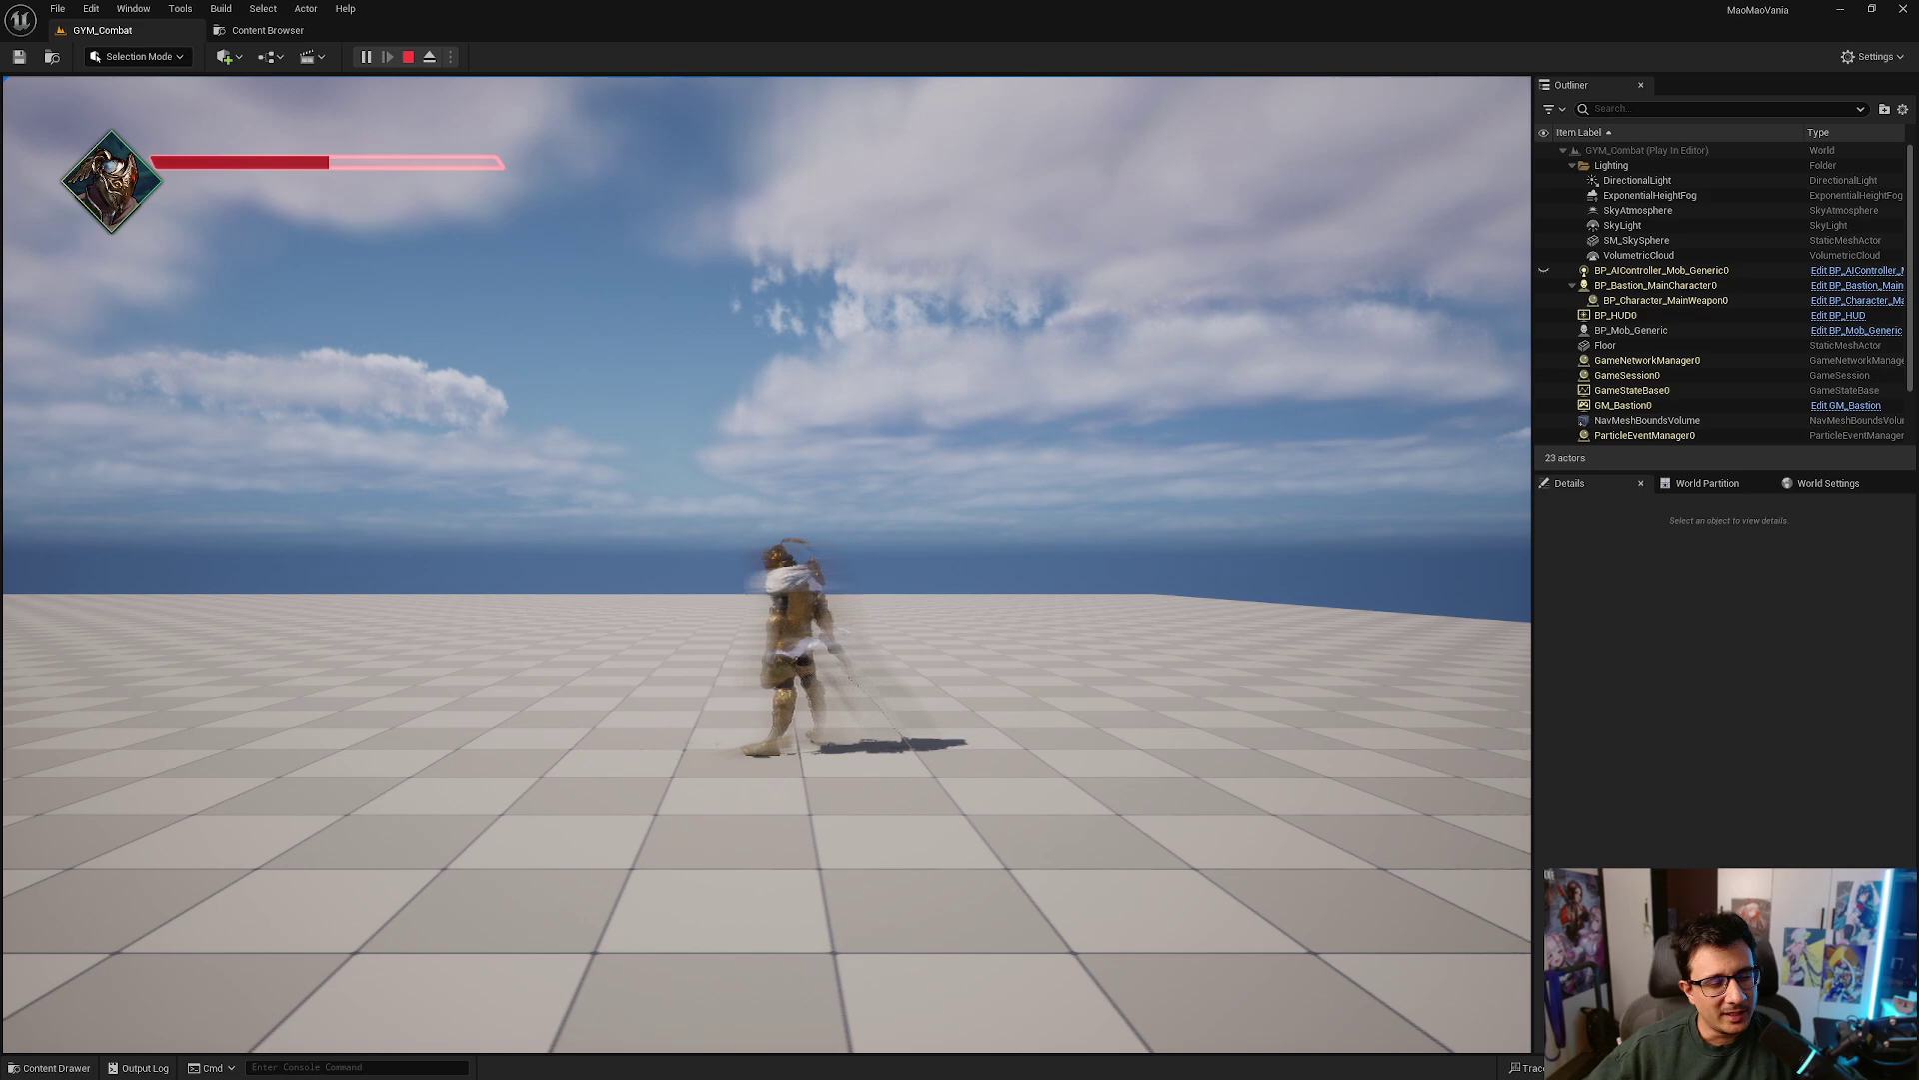
key(space)
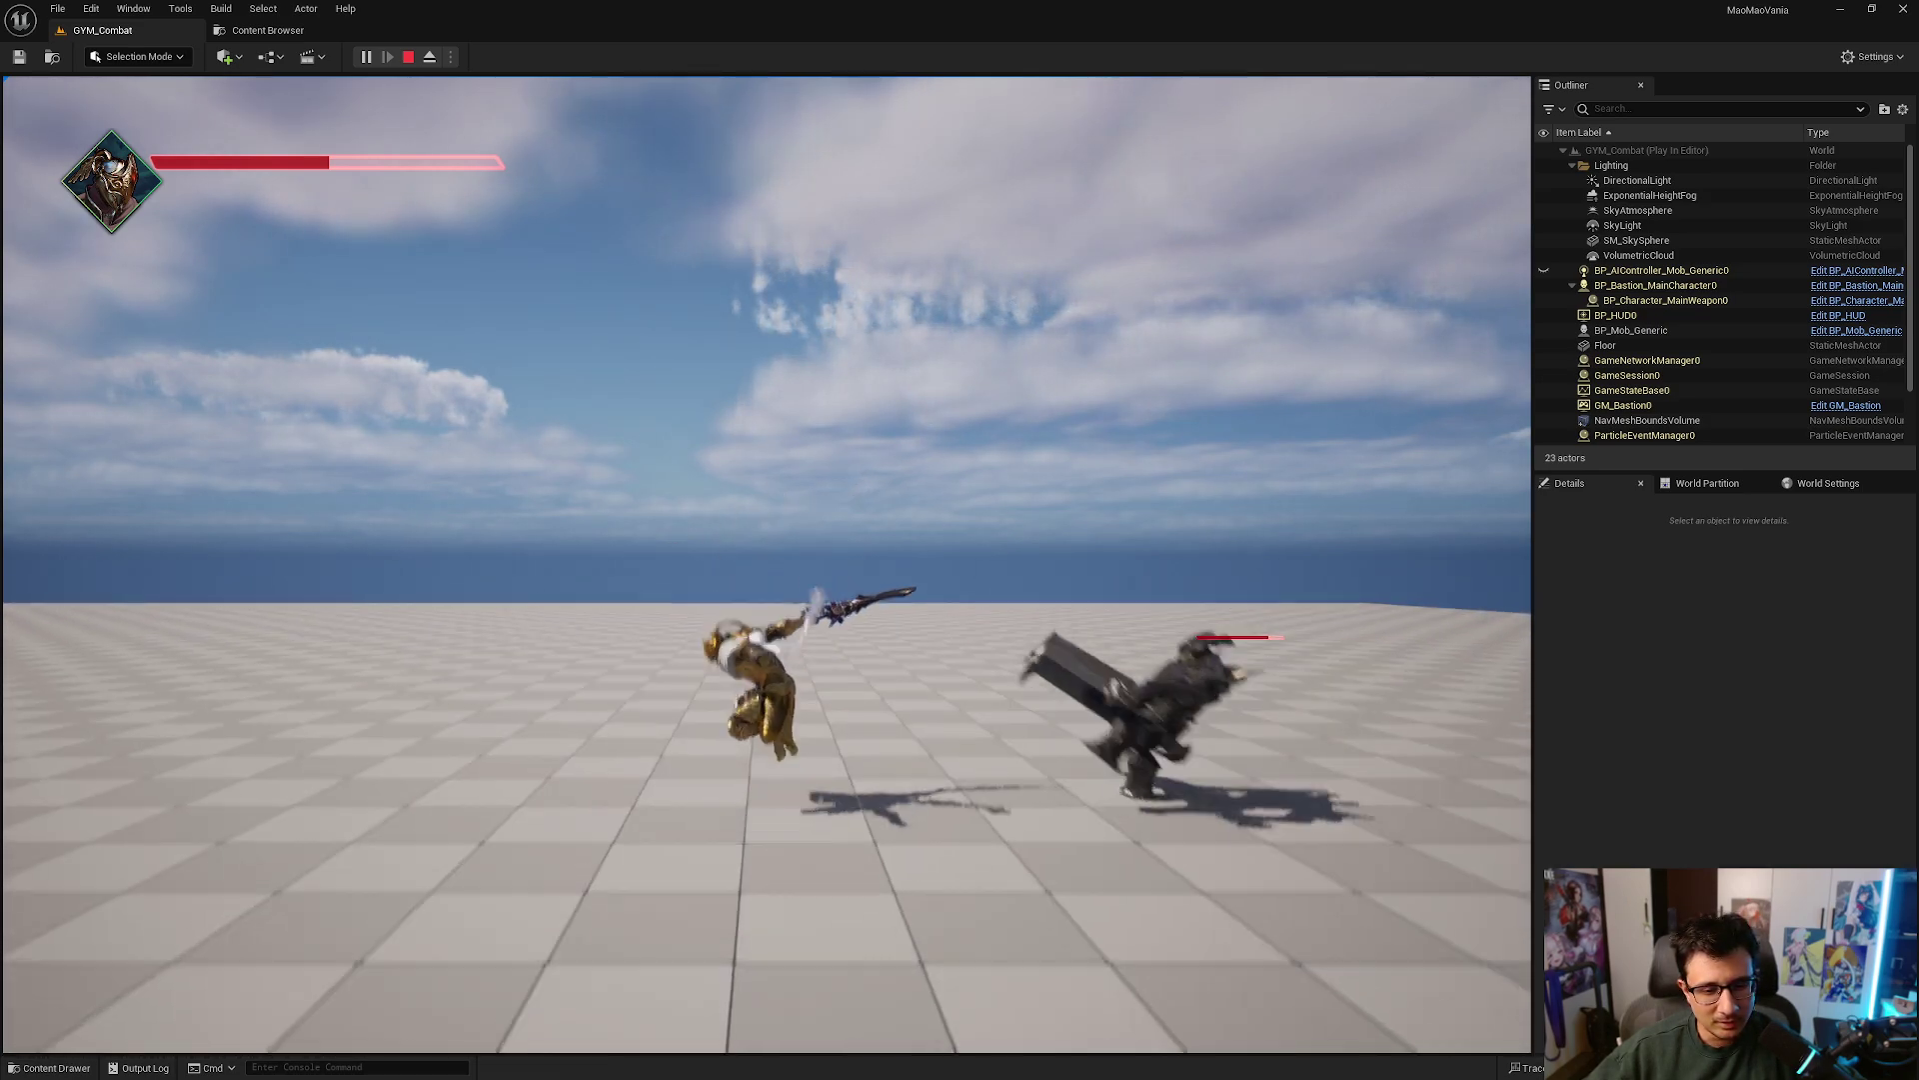
key(d)
key(a)
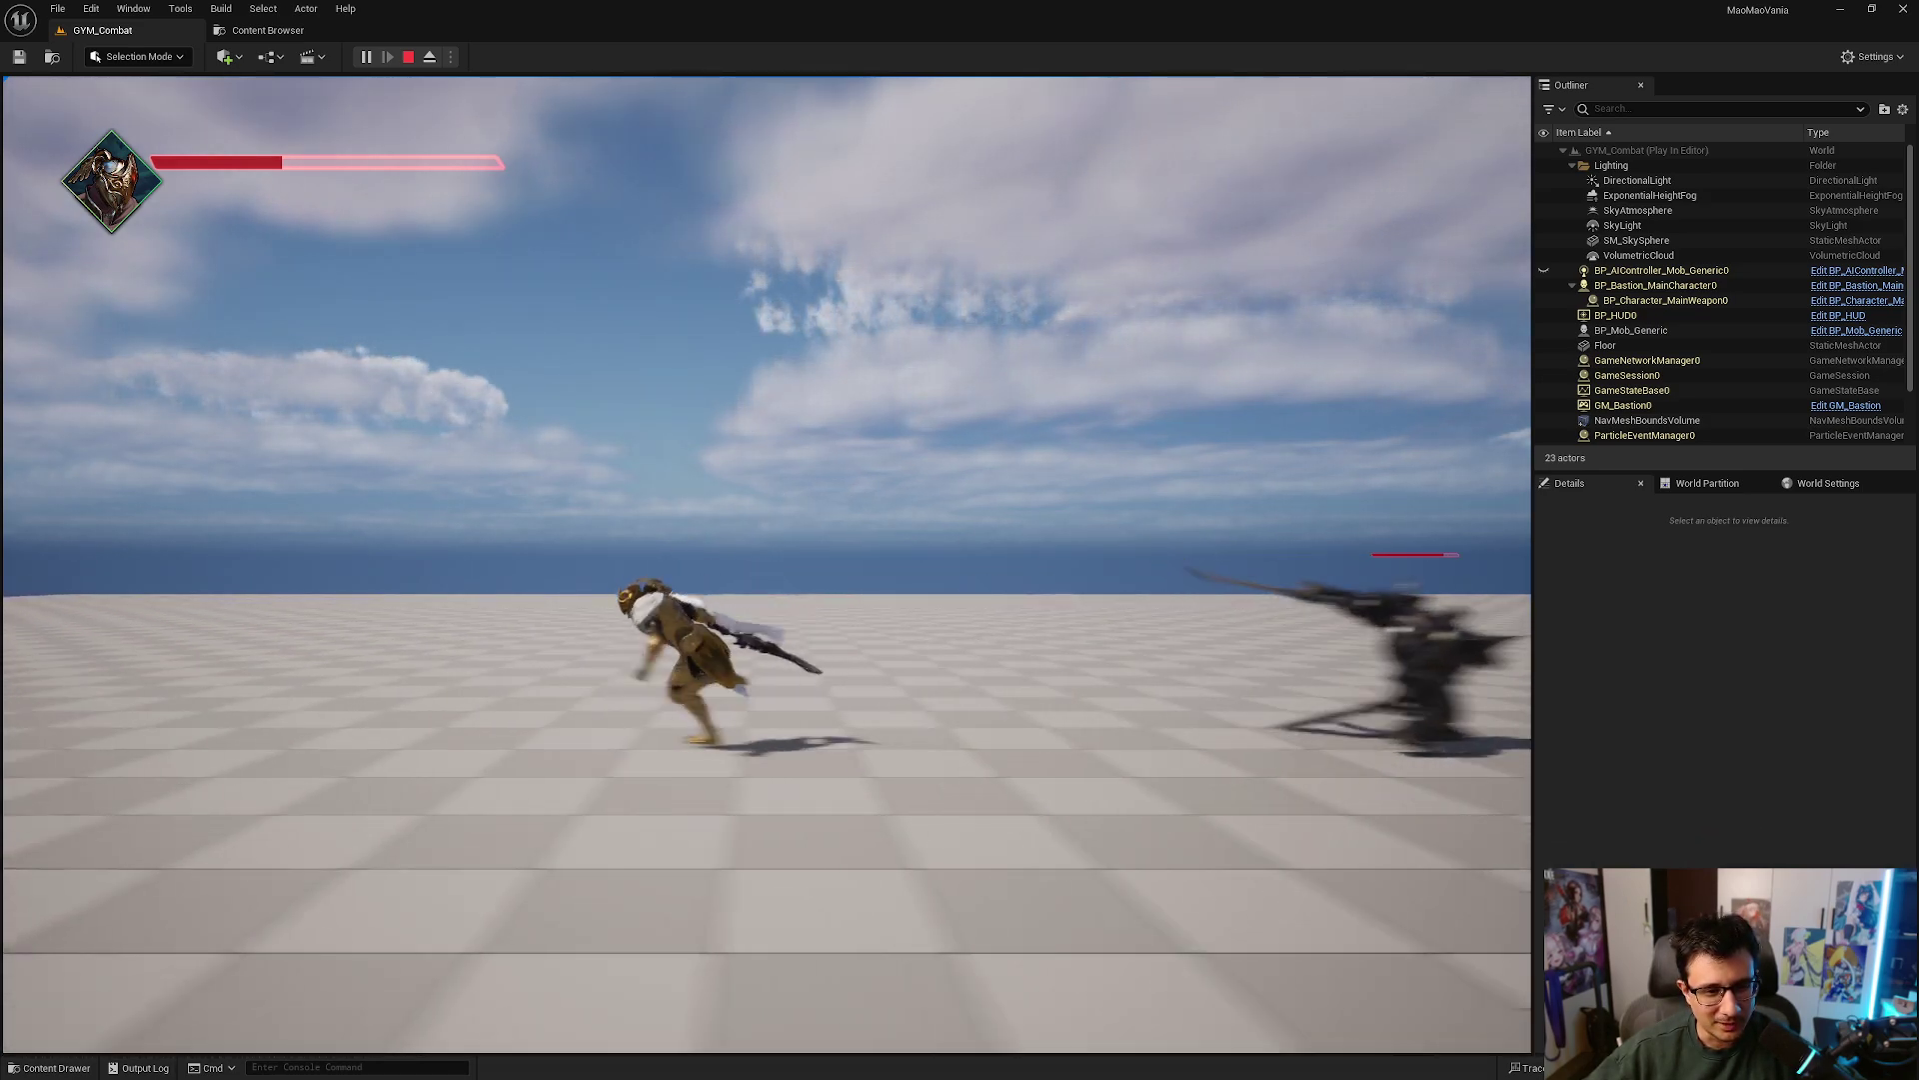
key(d)
key(d)
key(a)
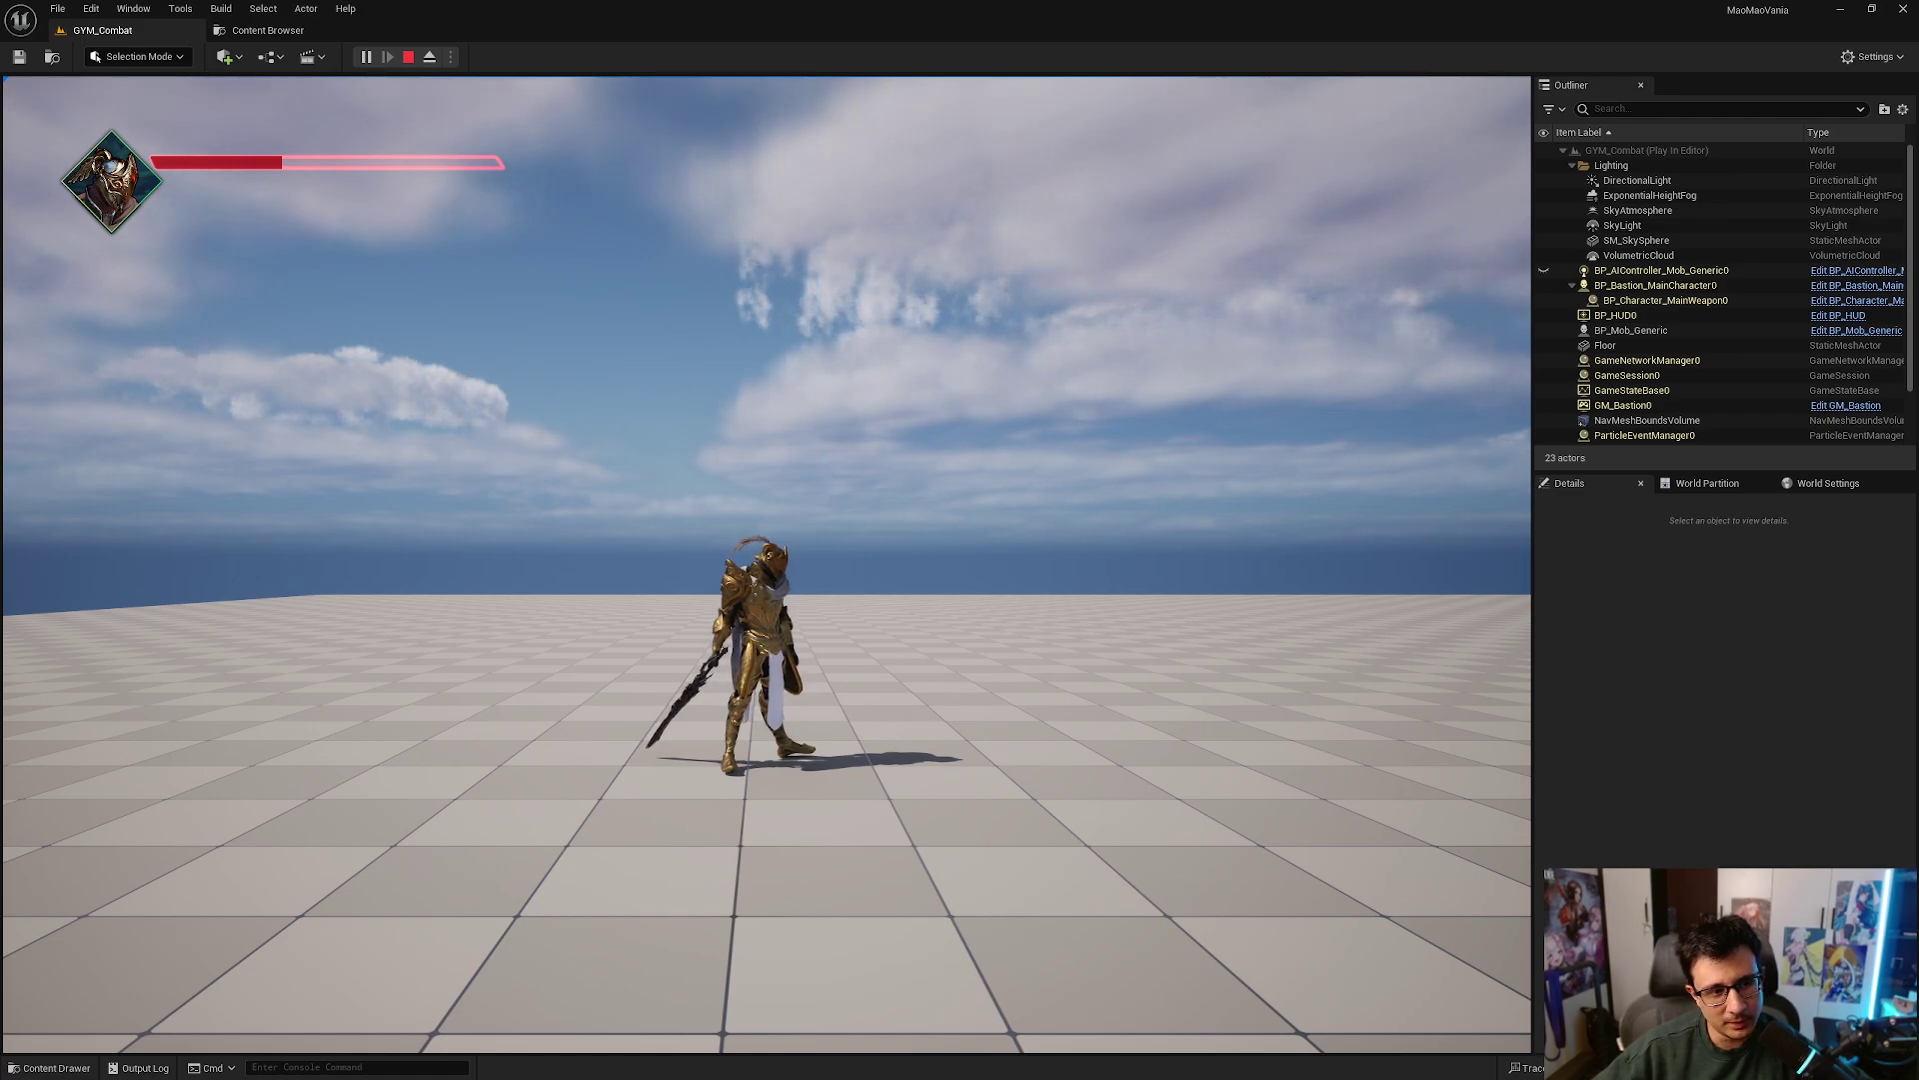
Run the player character in short bursts out of the mob's reach, pausing in between to observe its behaviour at a distance.
key(d)
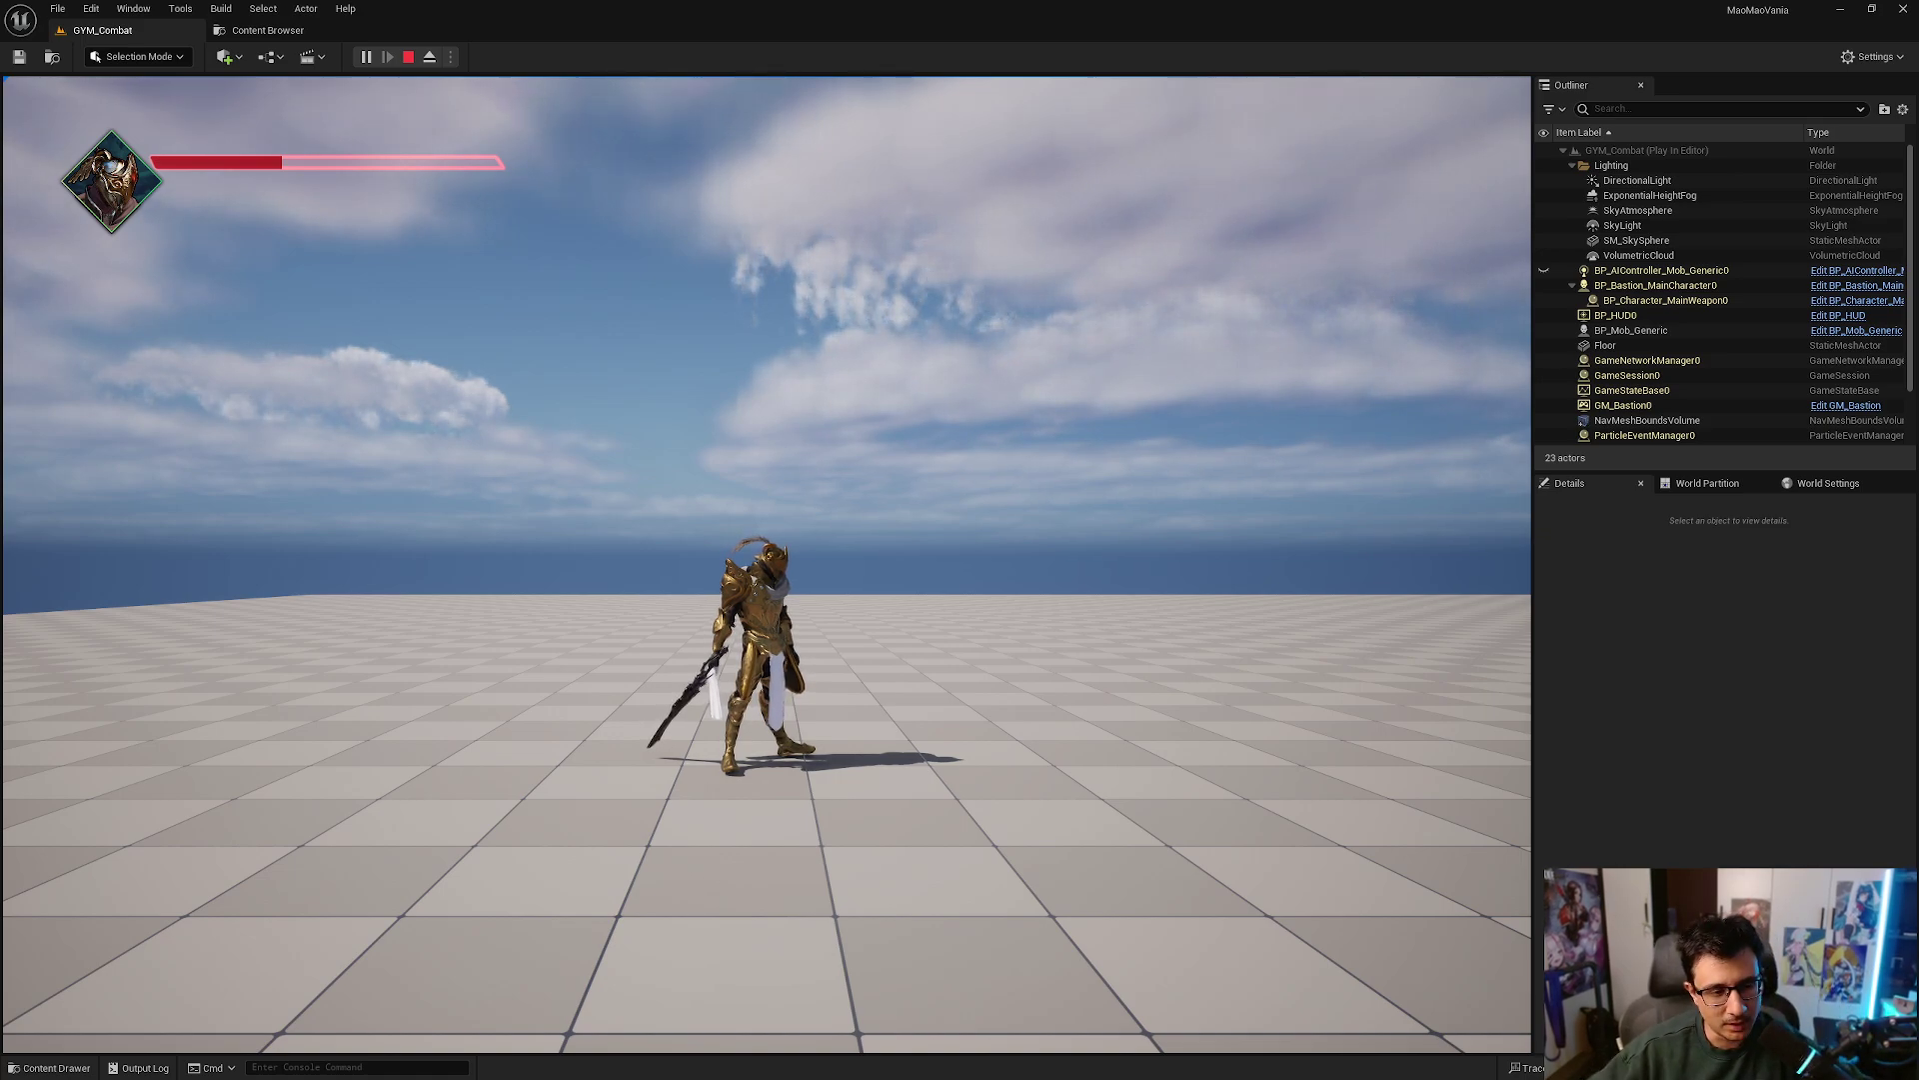
key(d)
key(a)
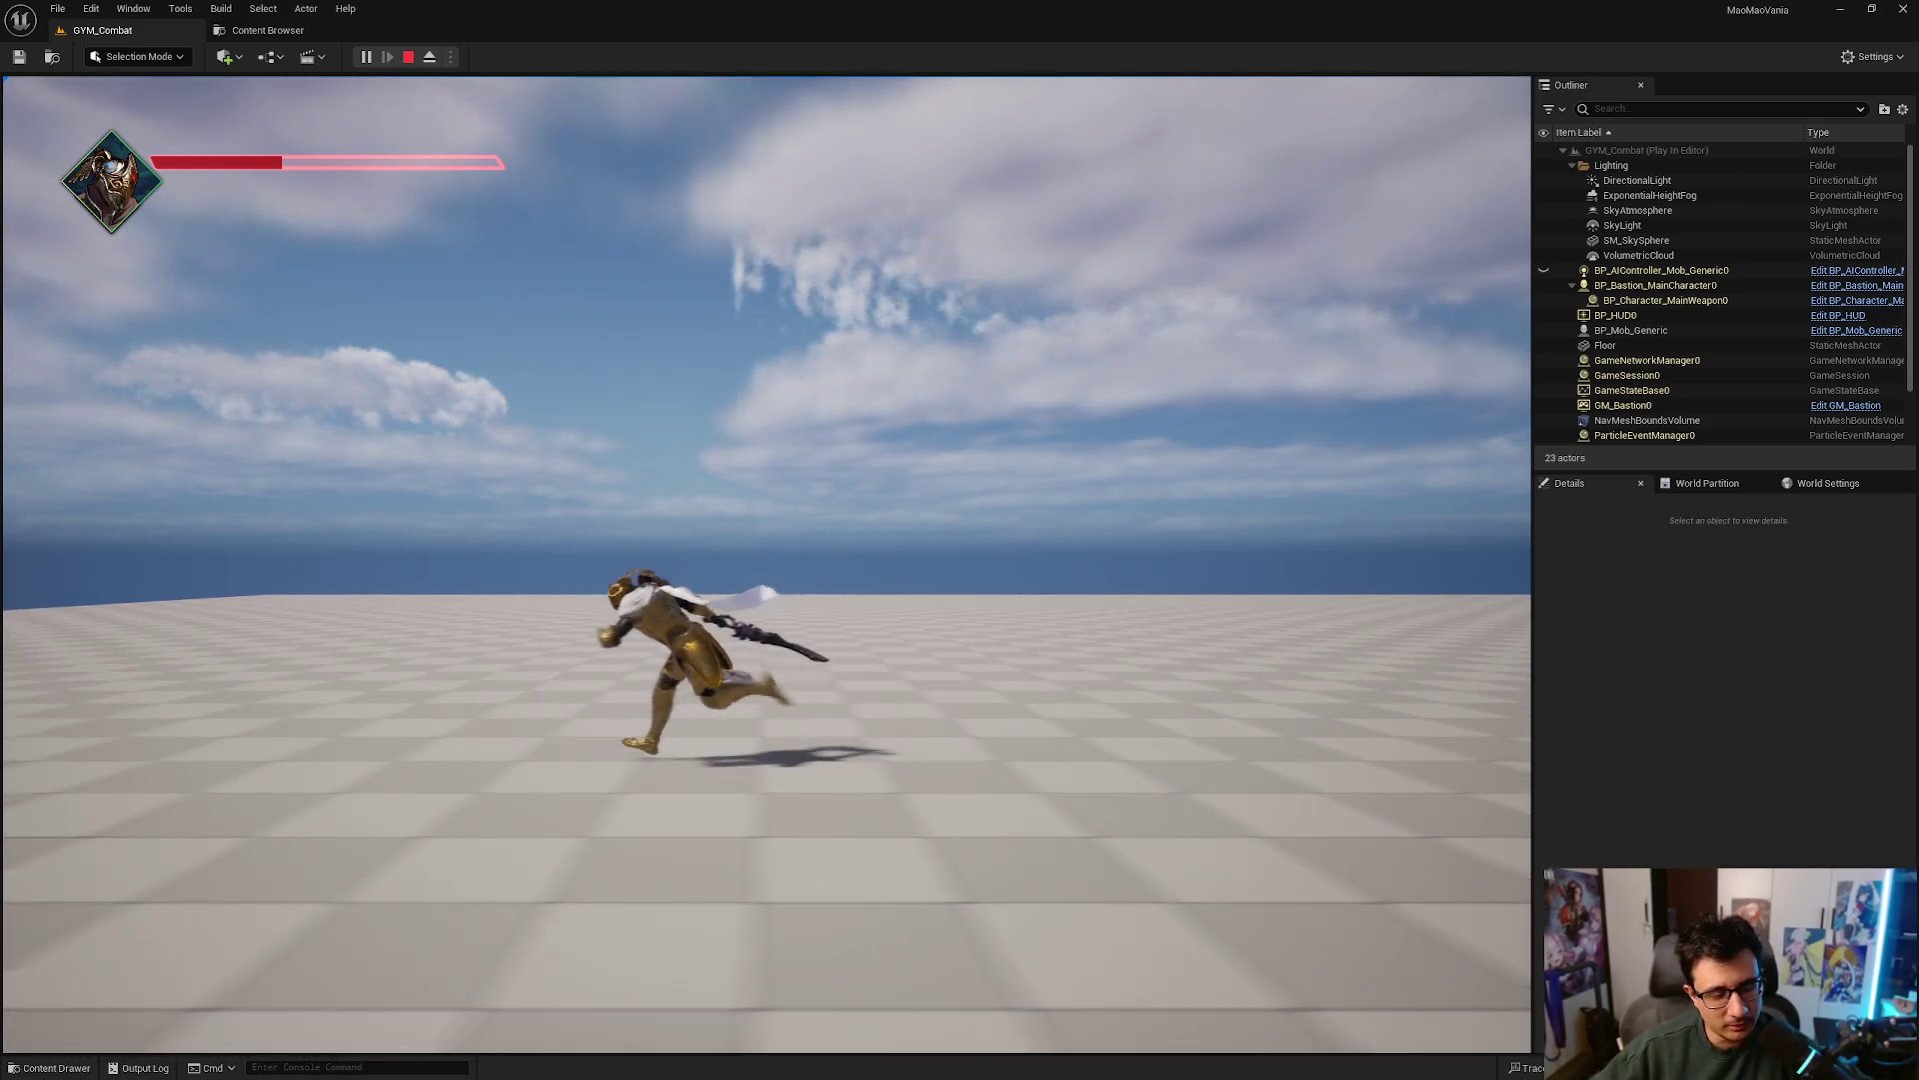
key(d)
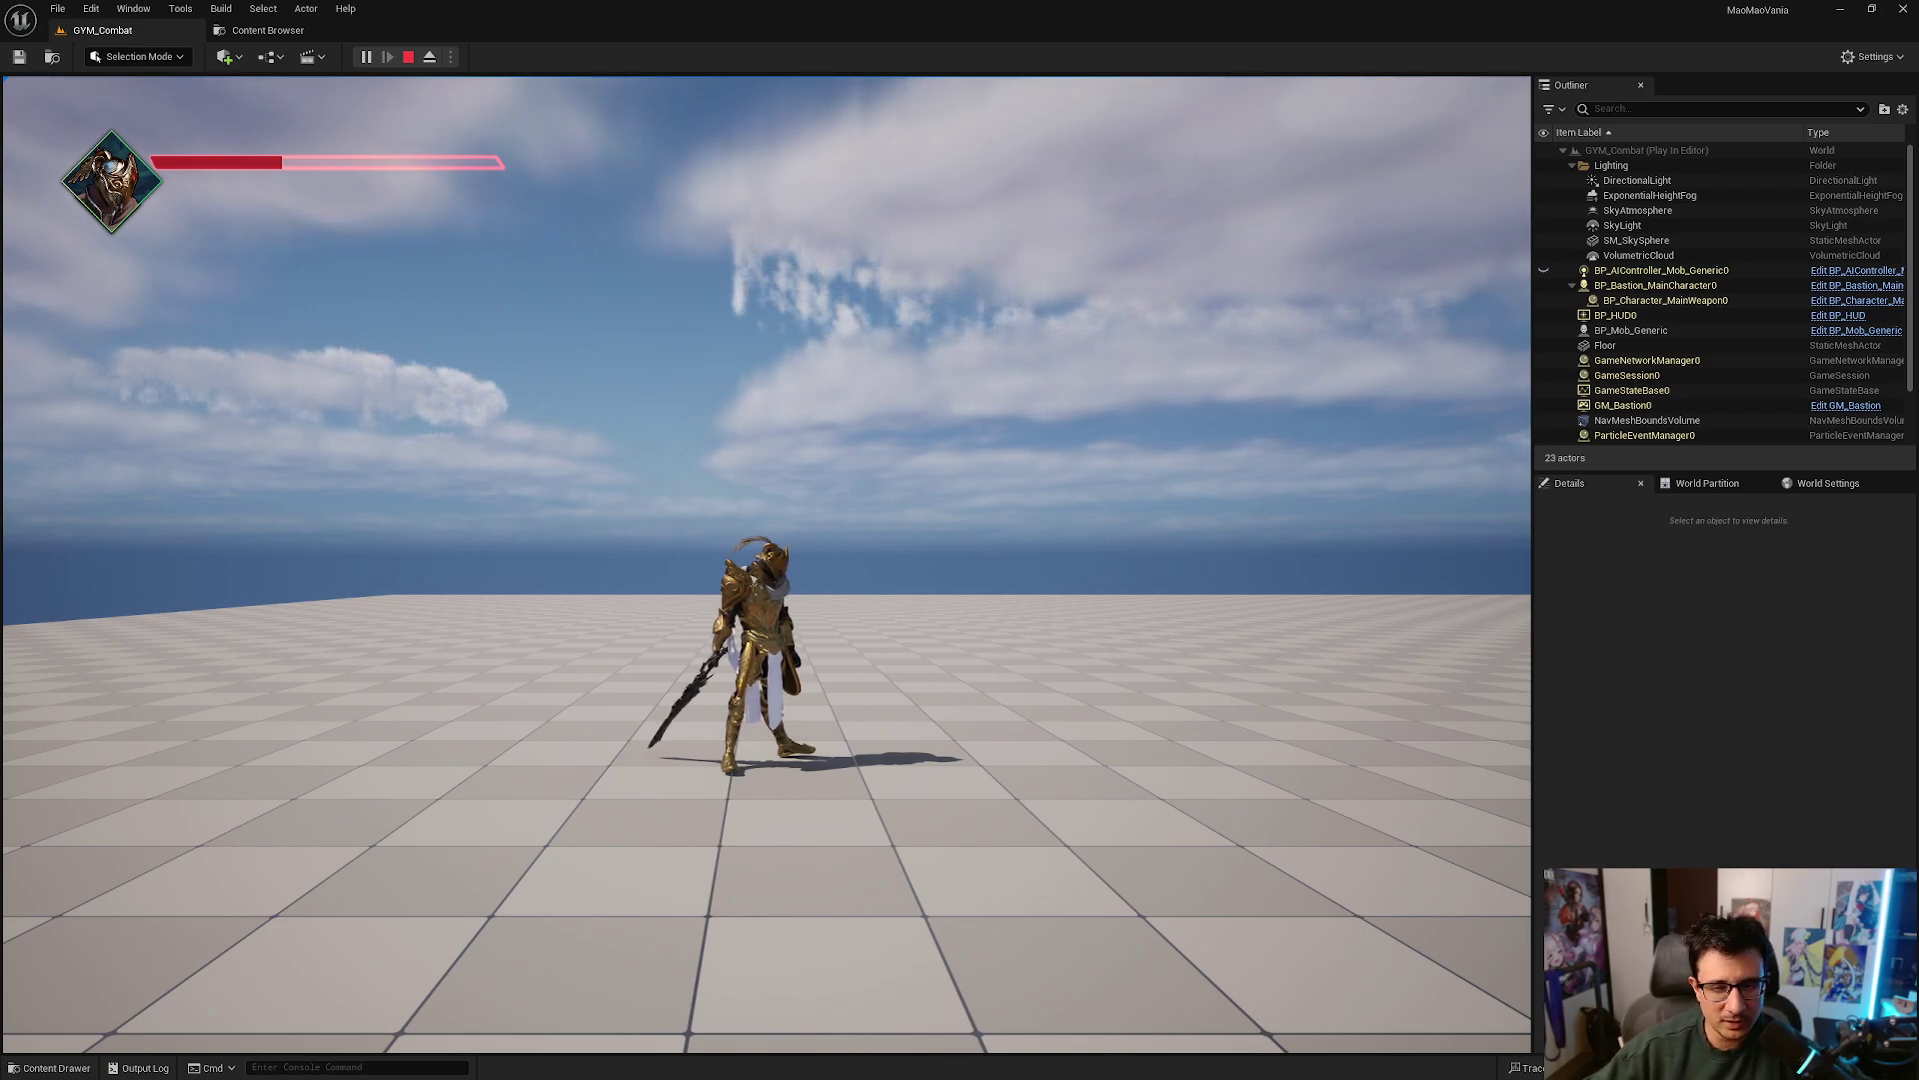
key(d)
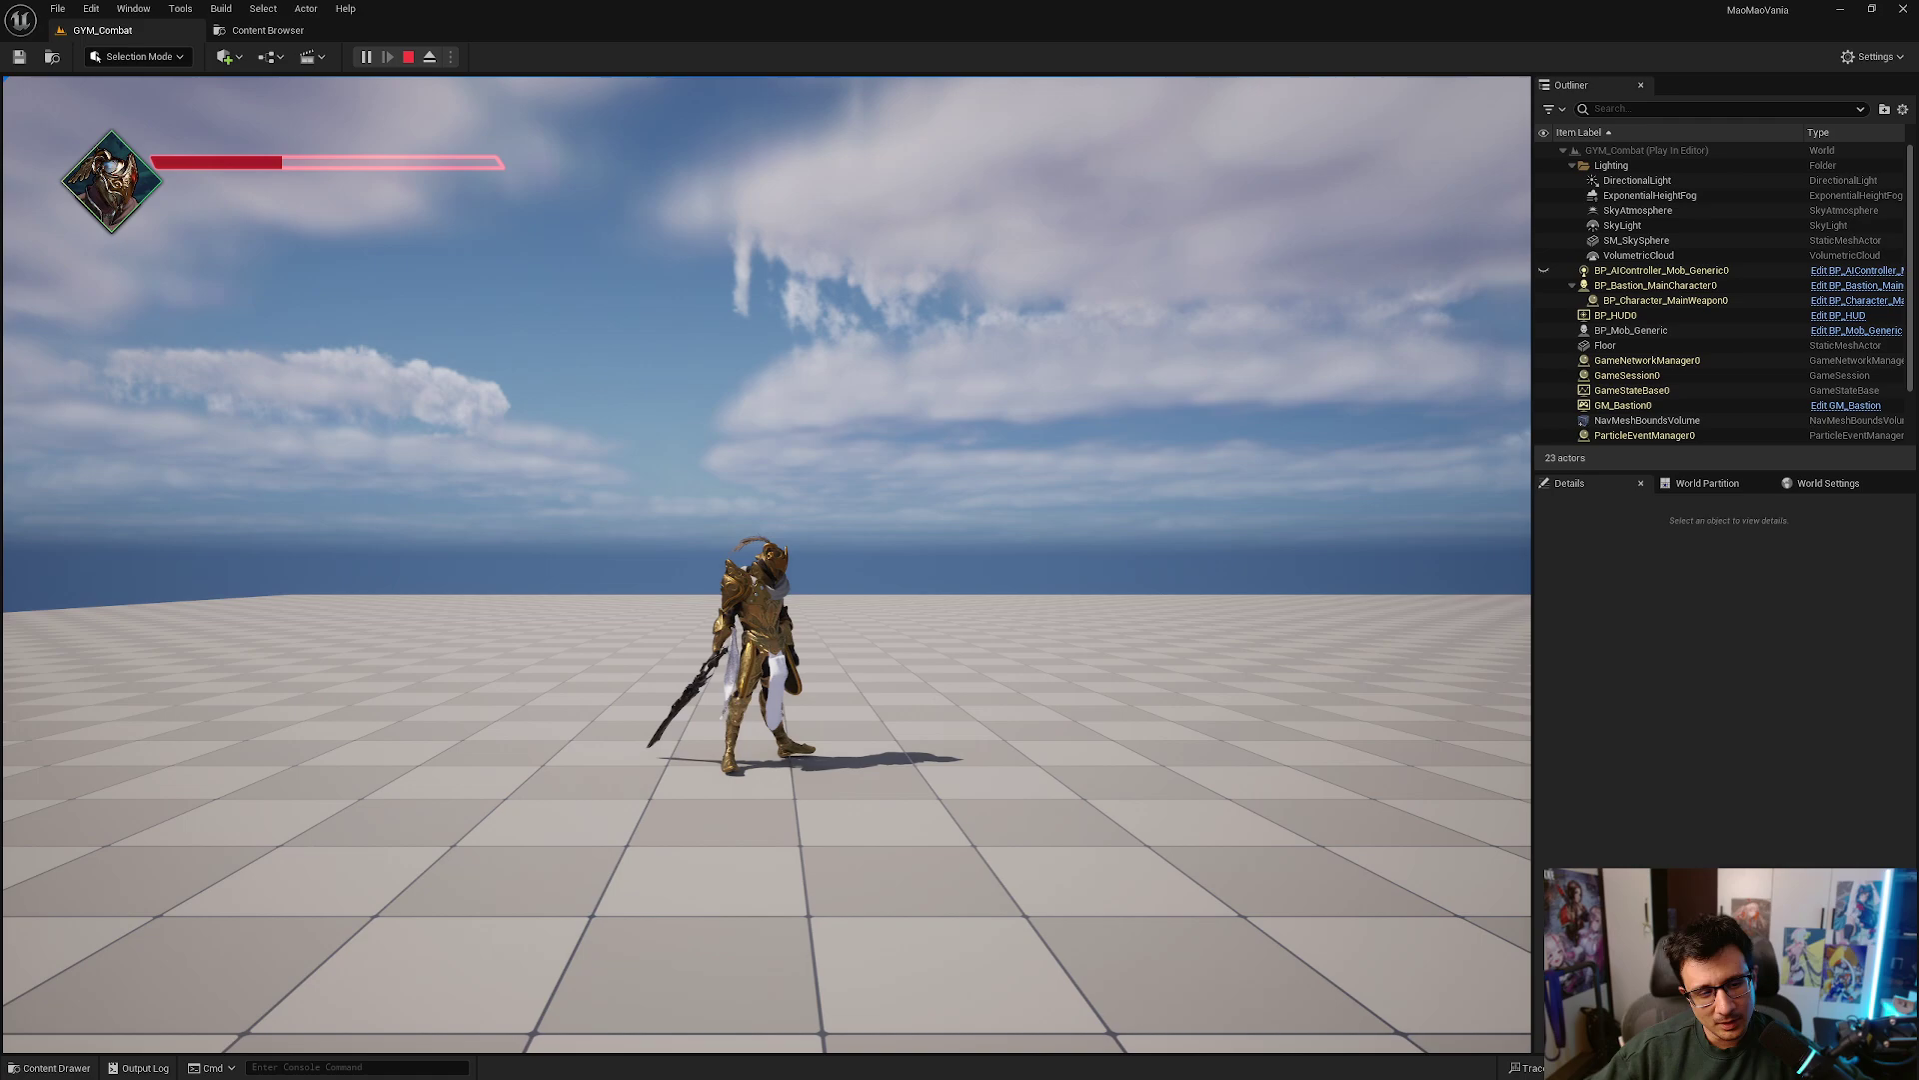
key(d)
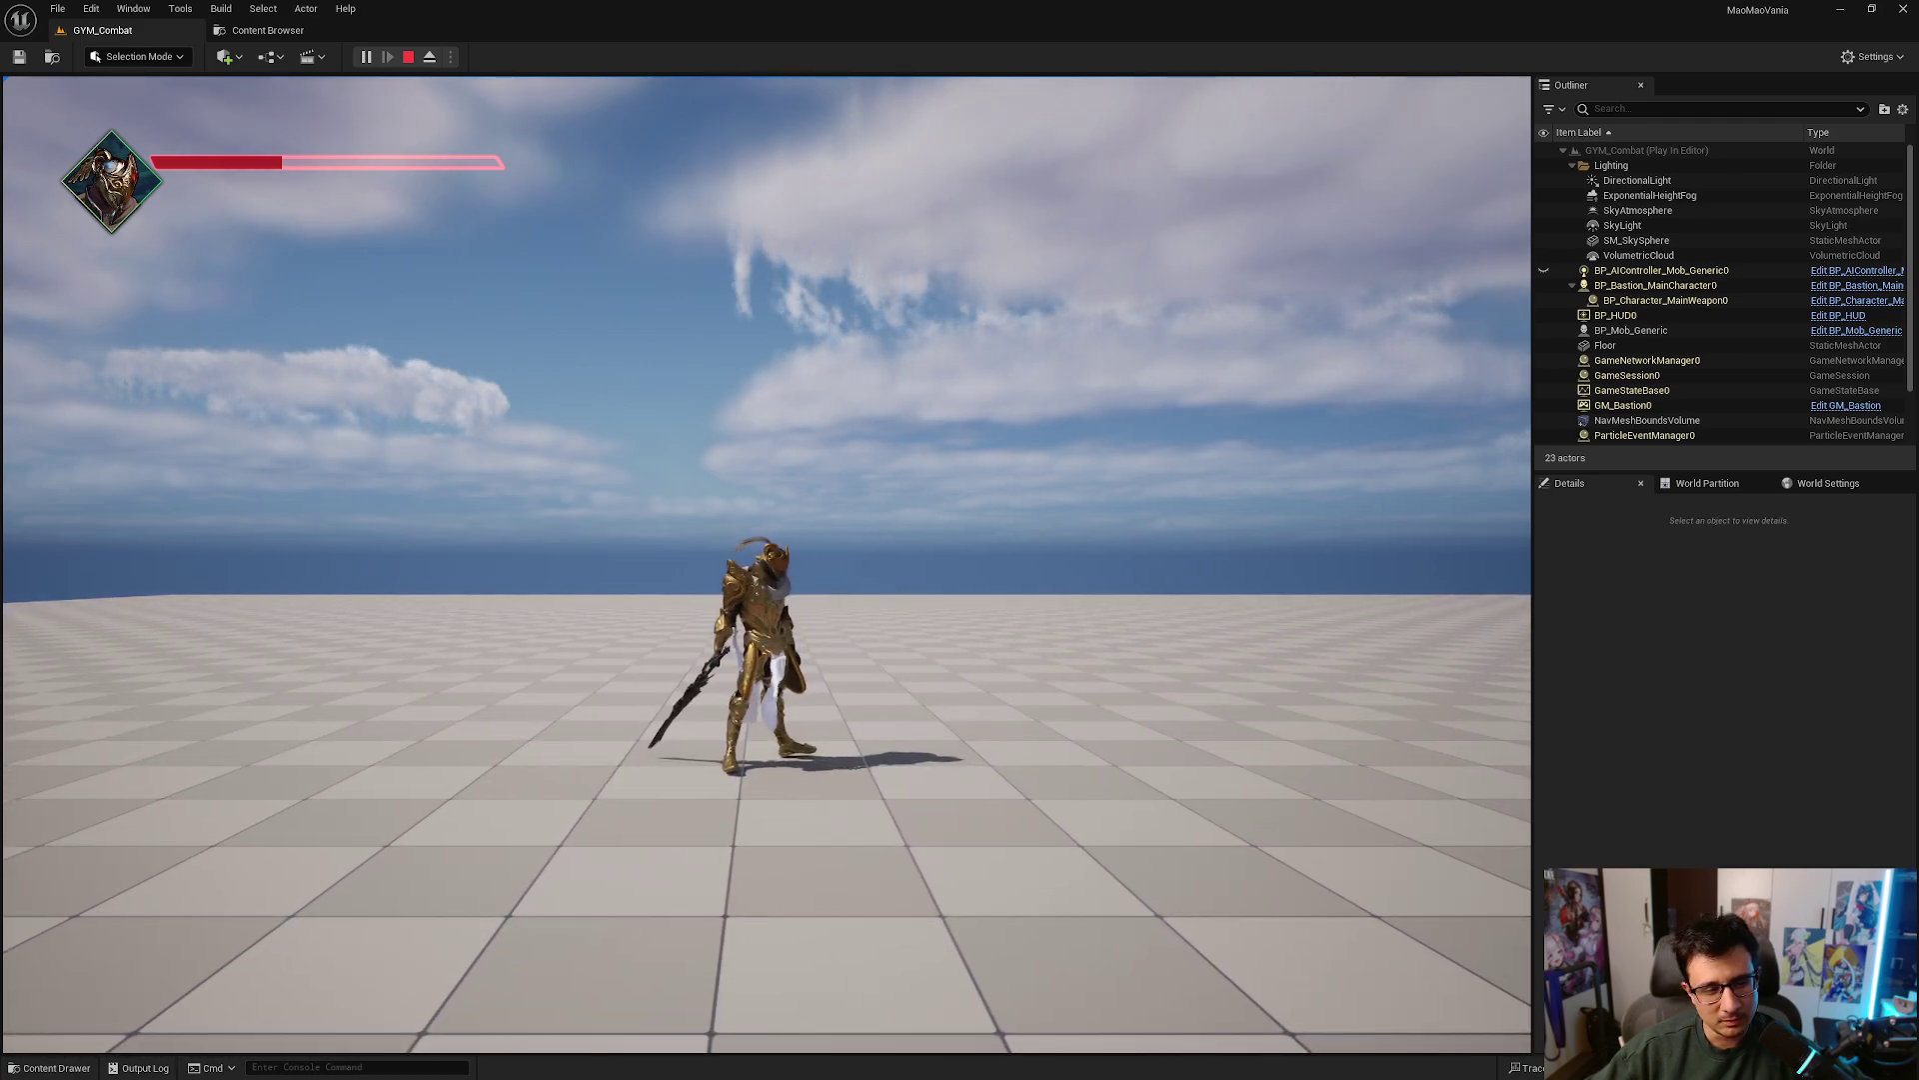
Combine jumps with running in both directions to test how the mob approaches and attacks the moving player character.
key(space)
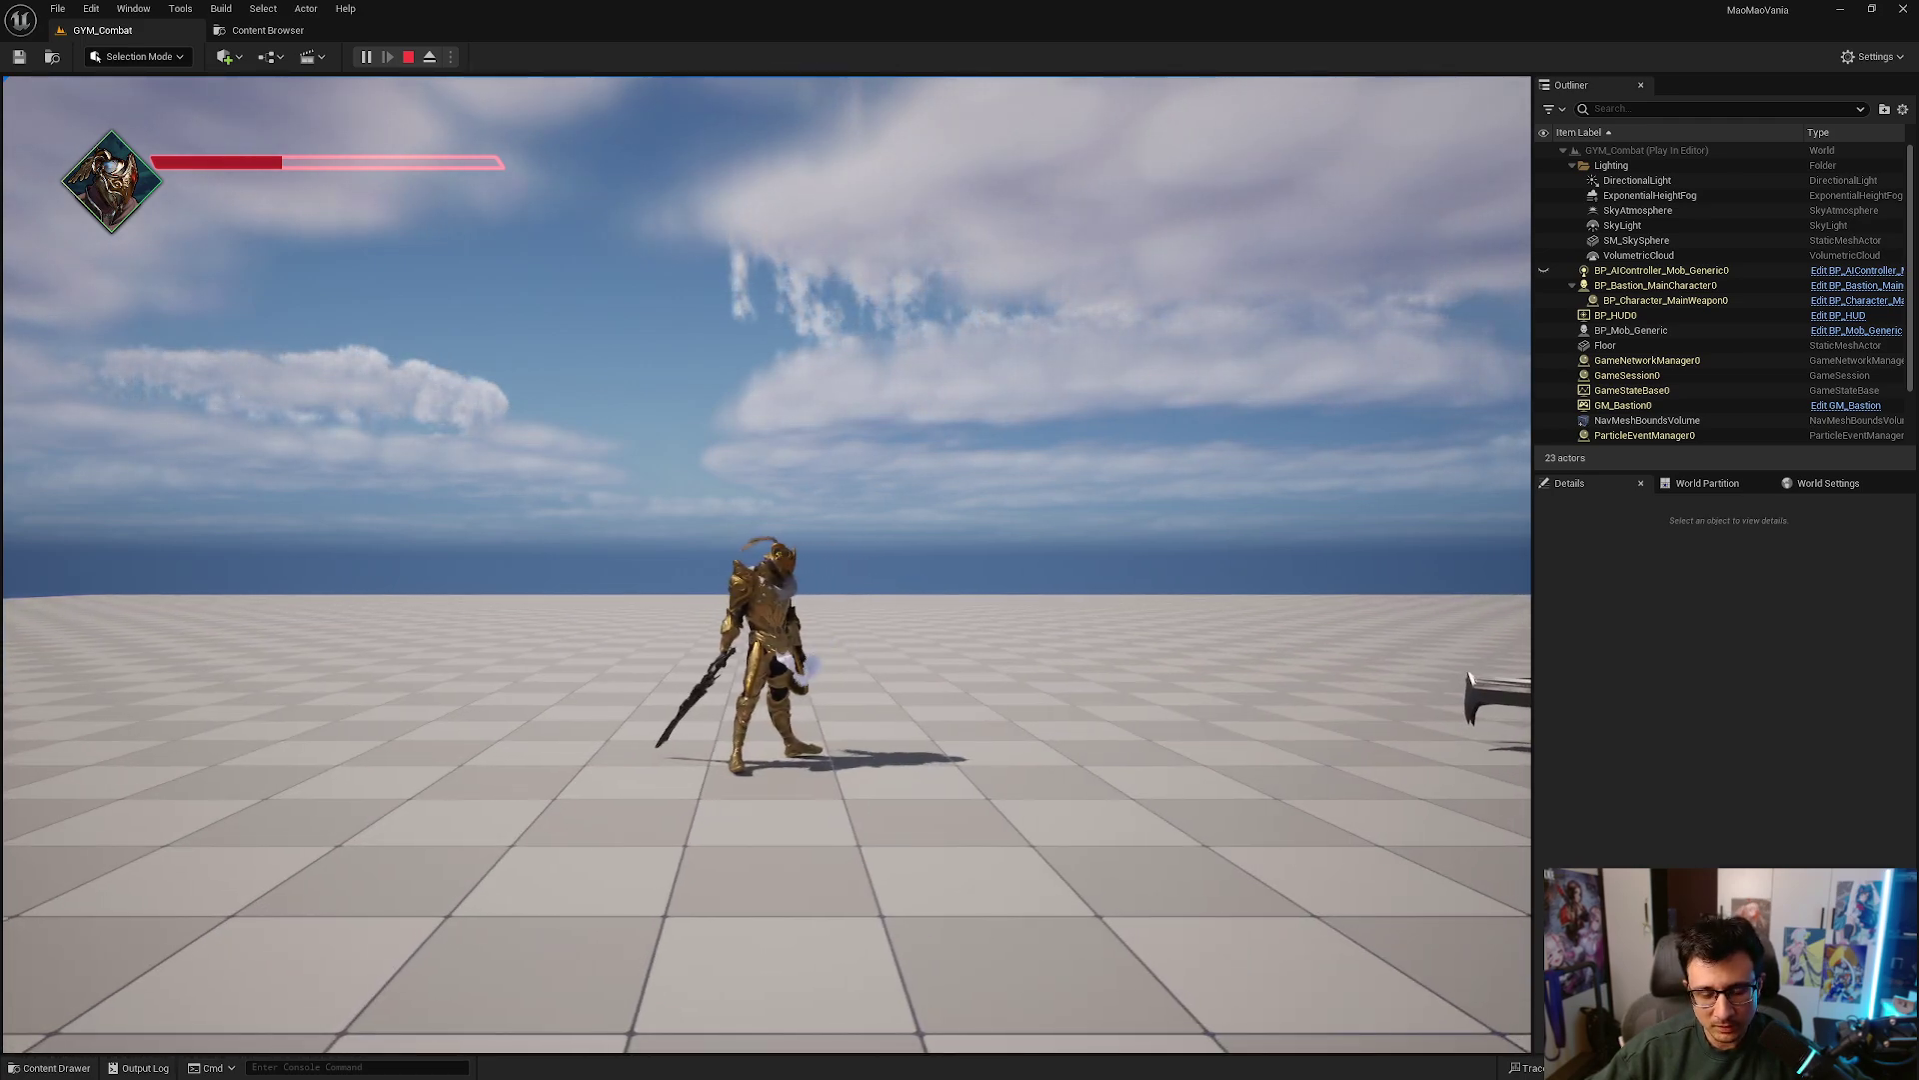
key(d)
key(a)
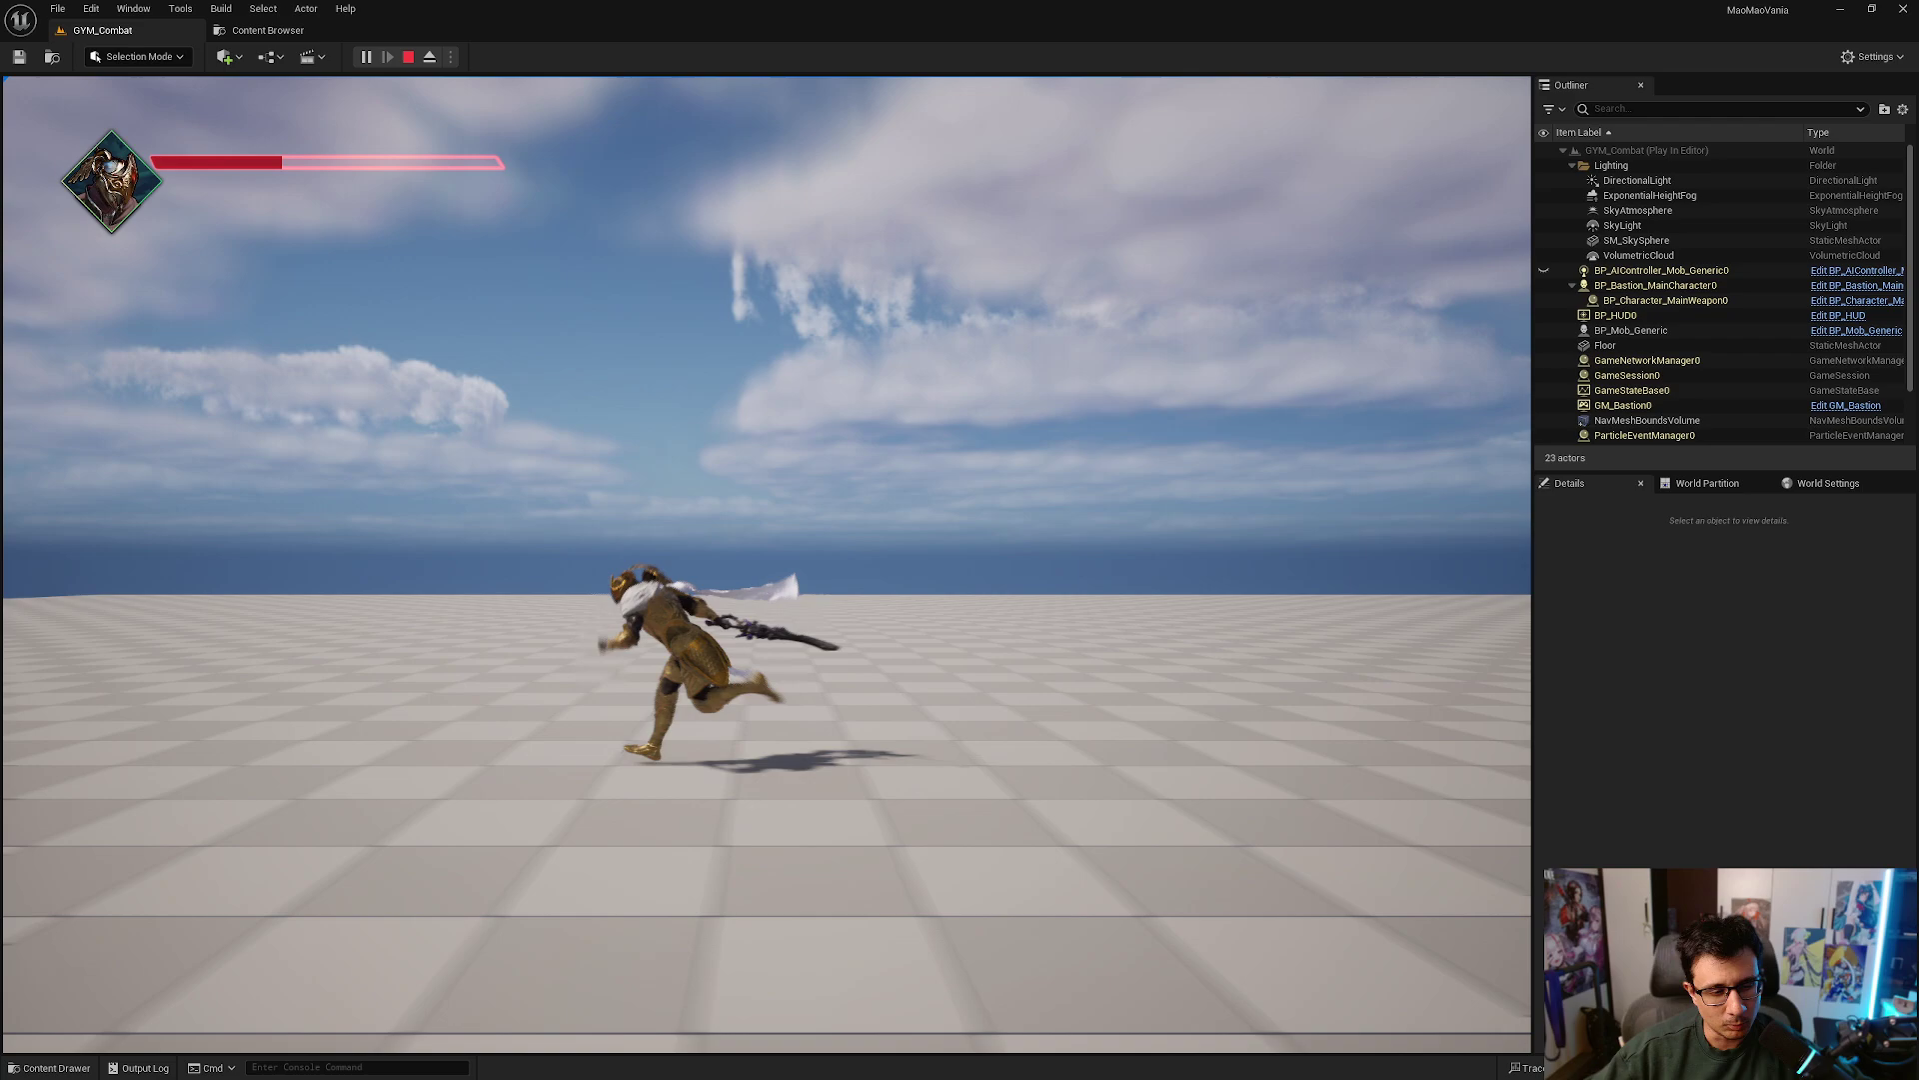
key(d)
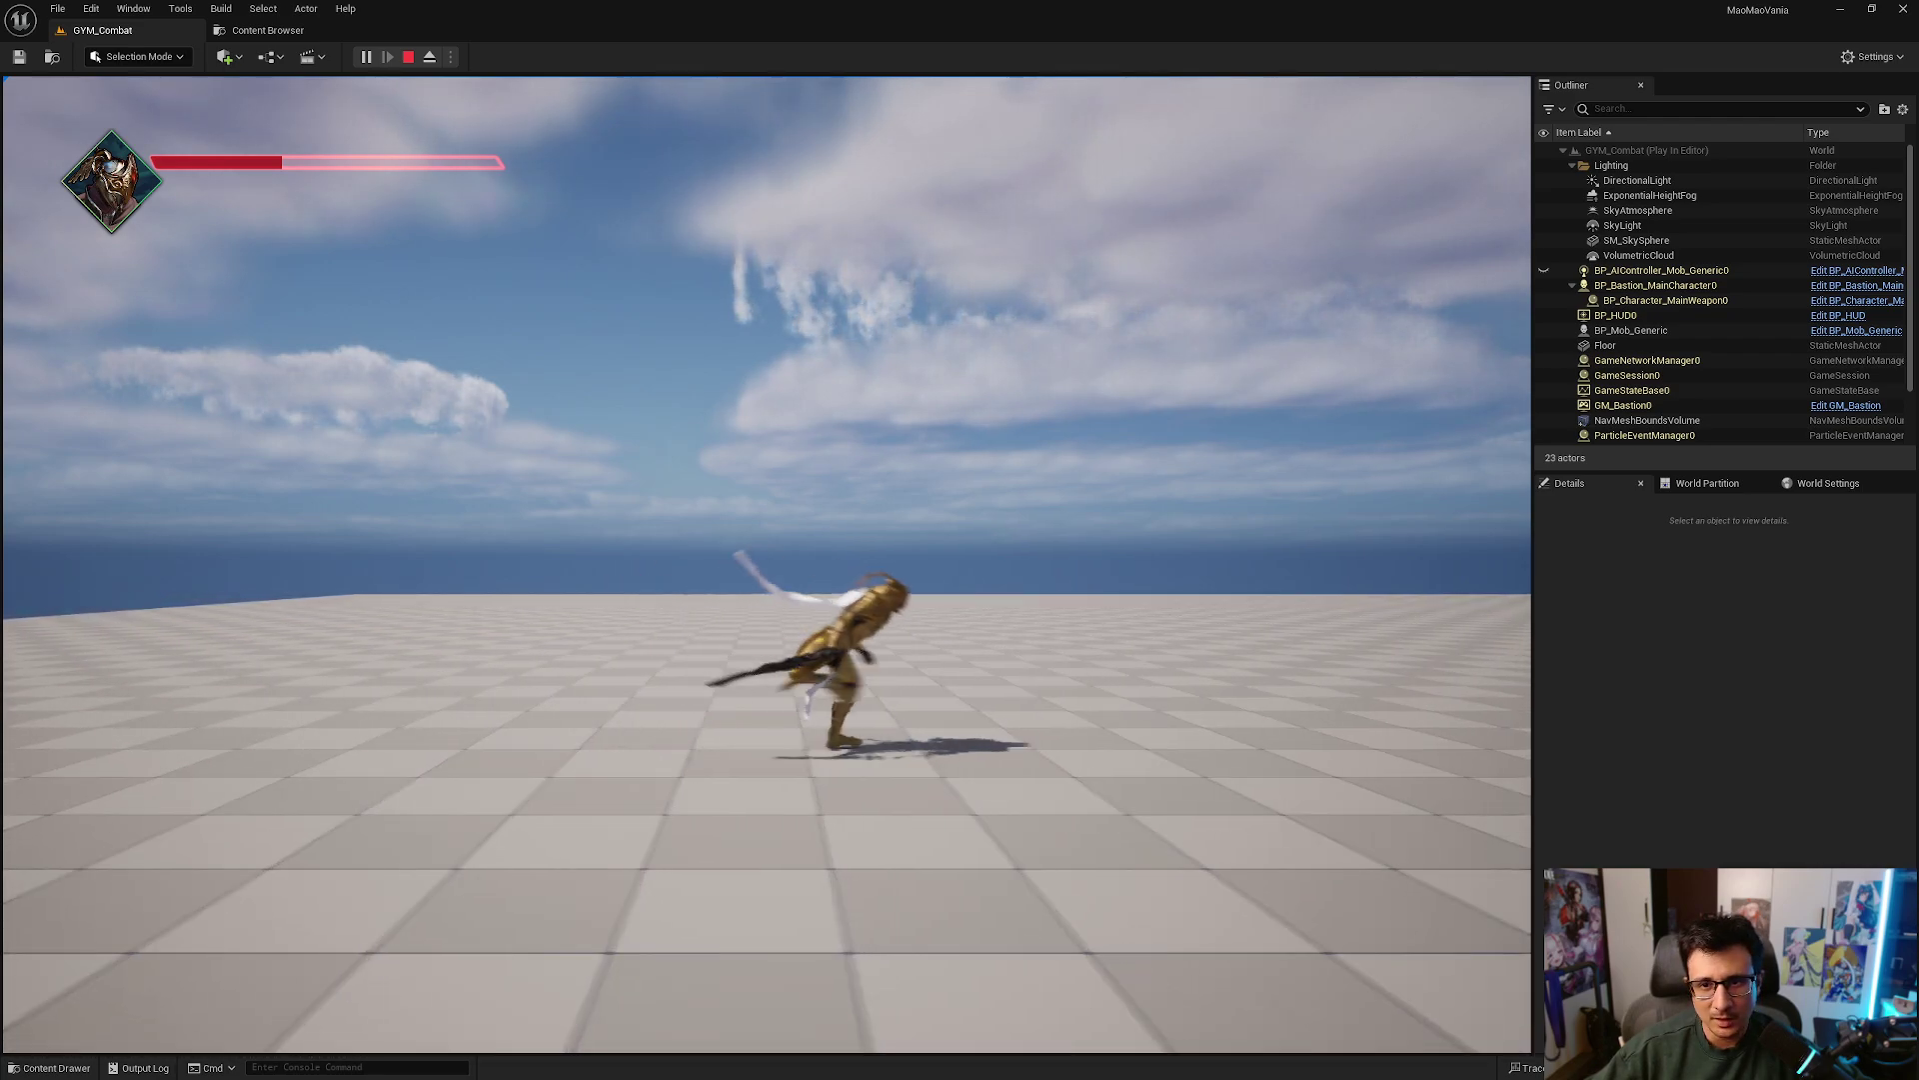
key(space)
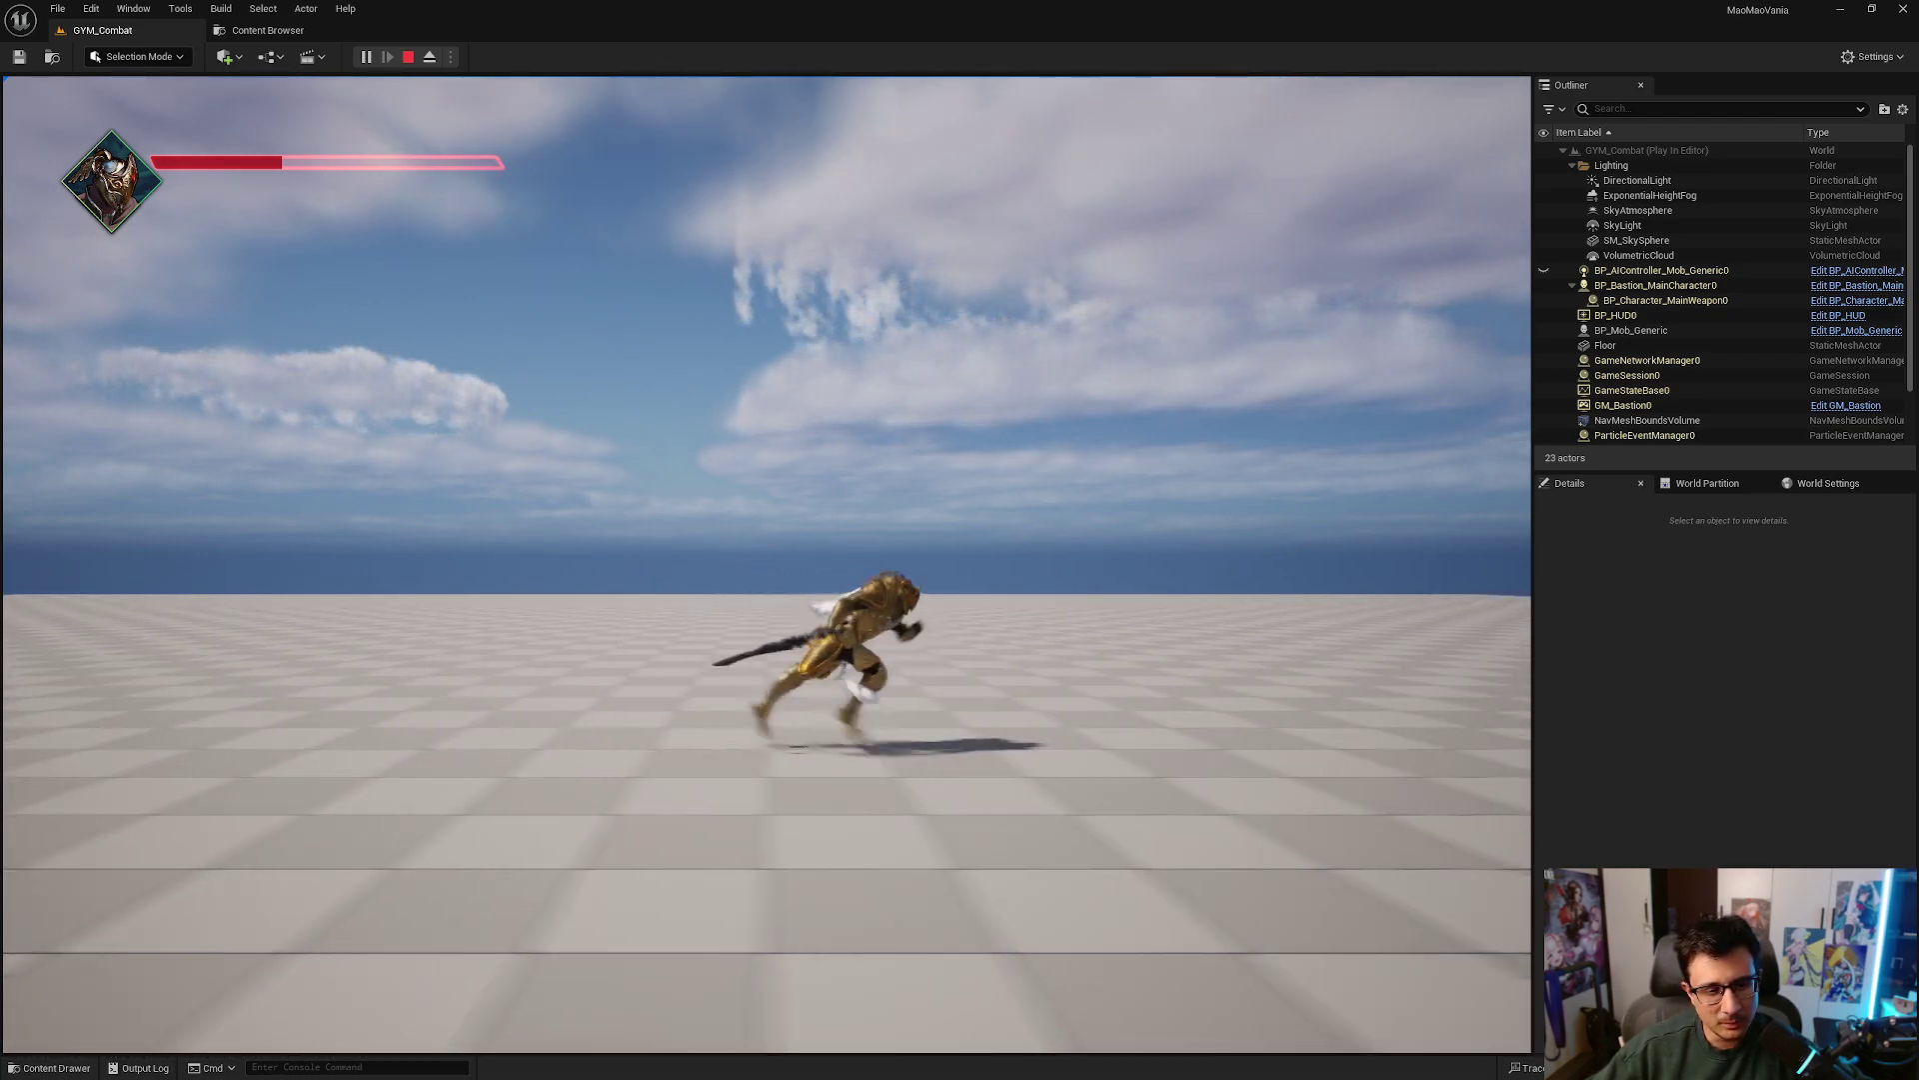
key(space)
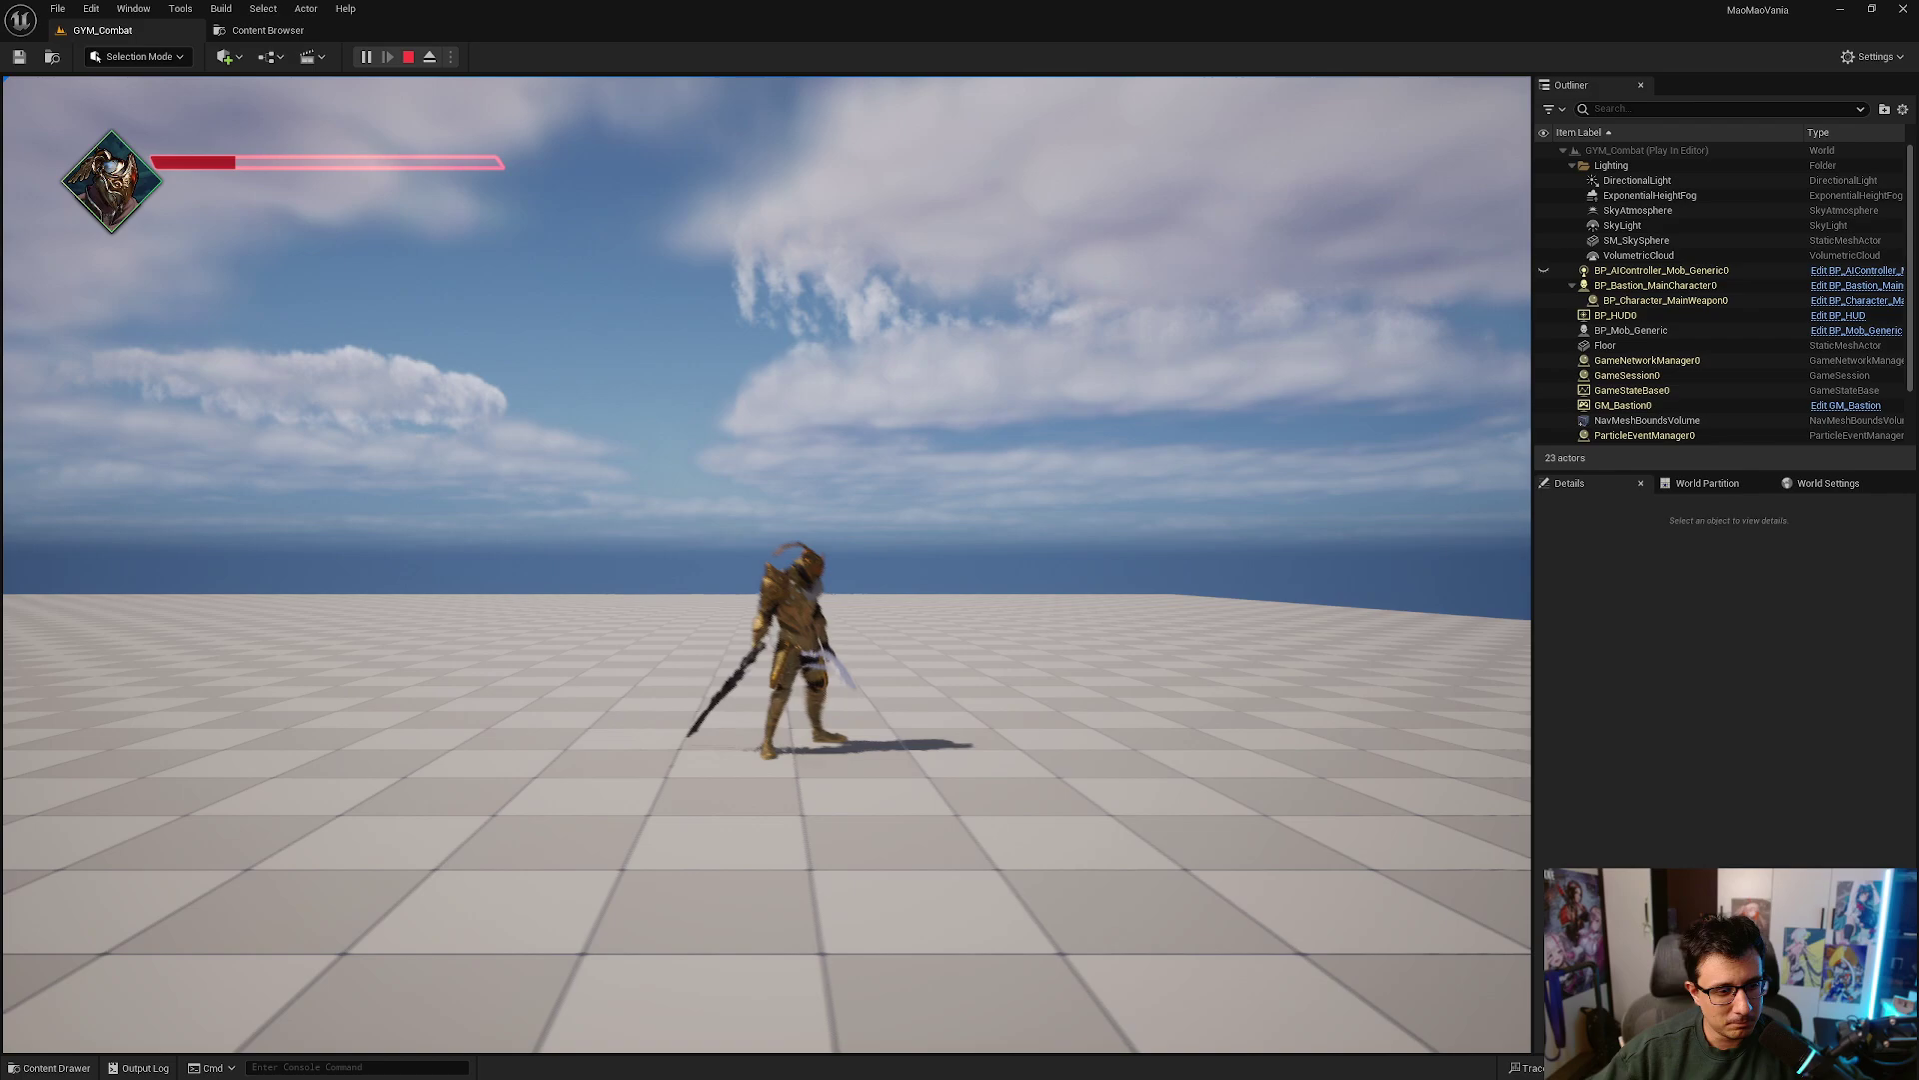
Keep switching running direction near the mob until it defeats the player character, and stop the play session.
key(a)
key(d)
key(a)
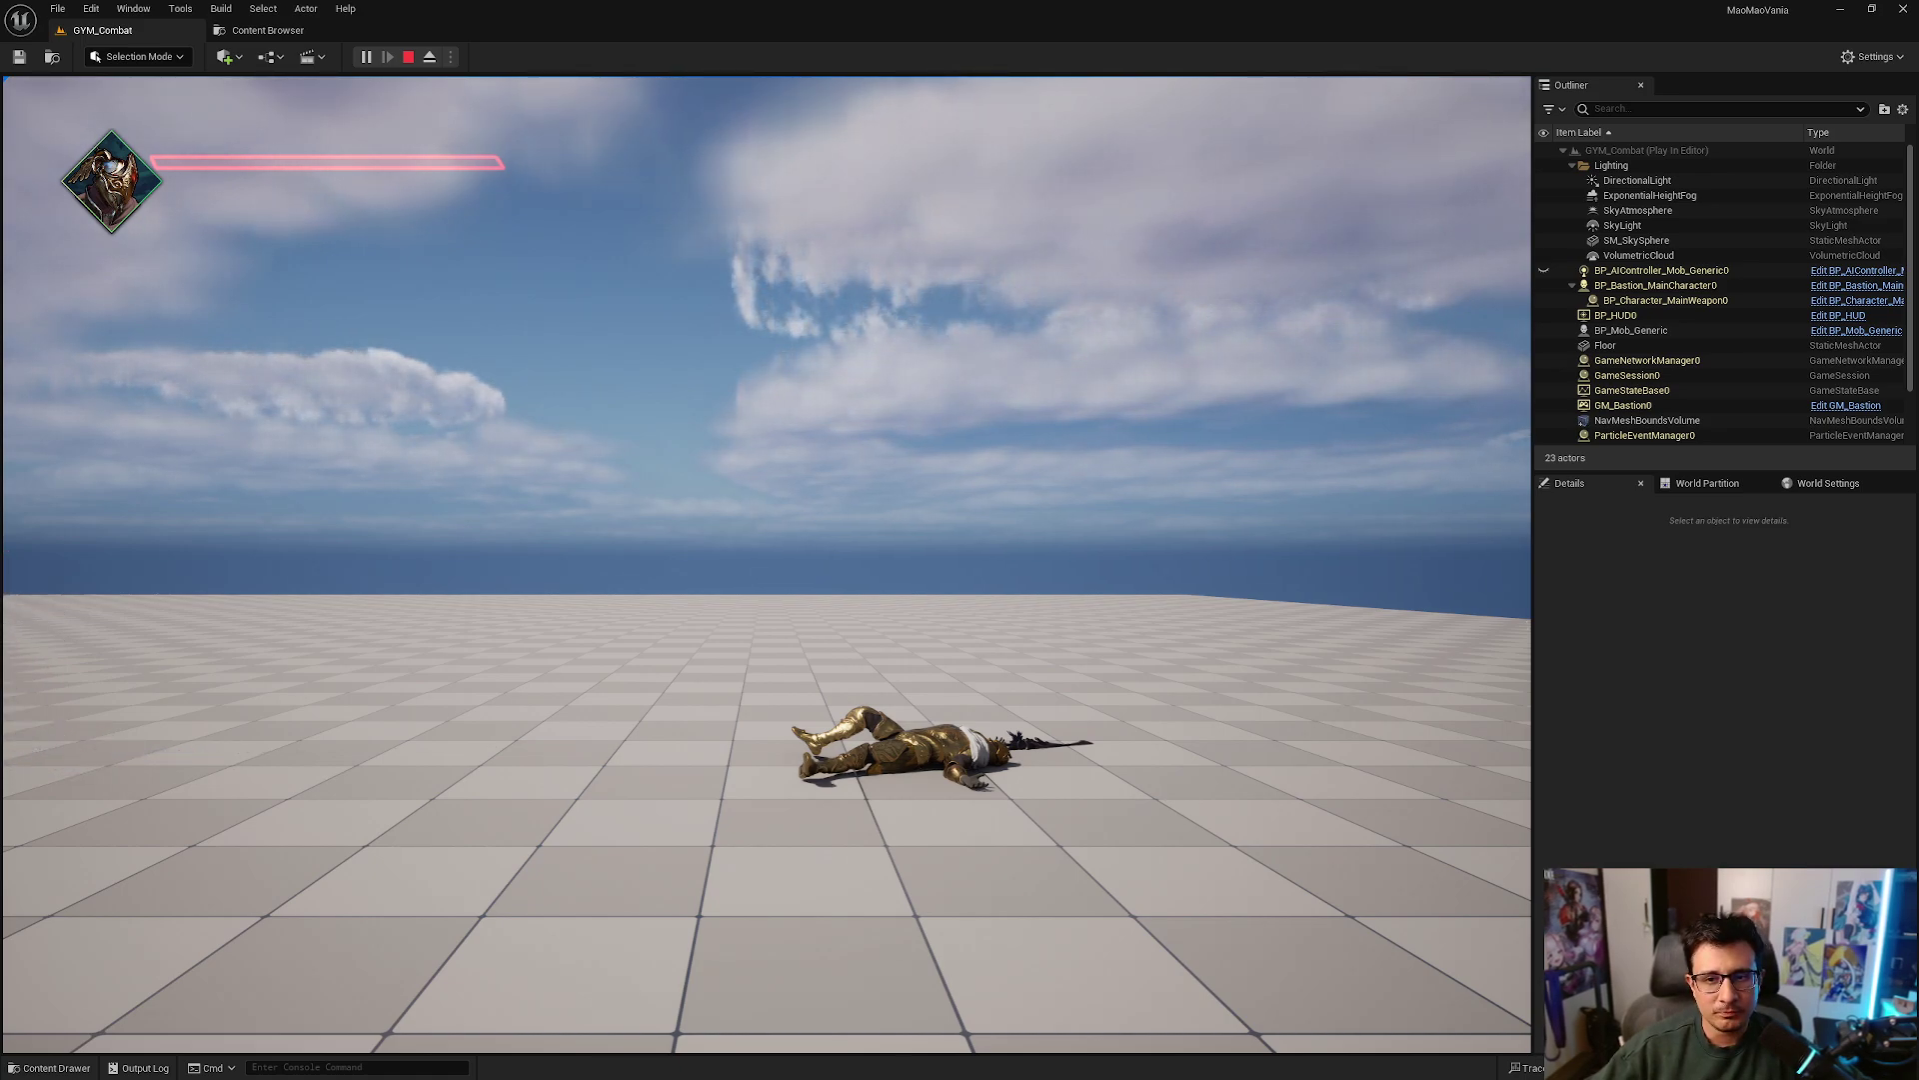
key(Escape)
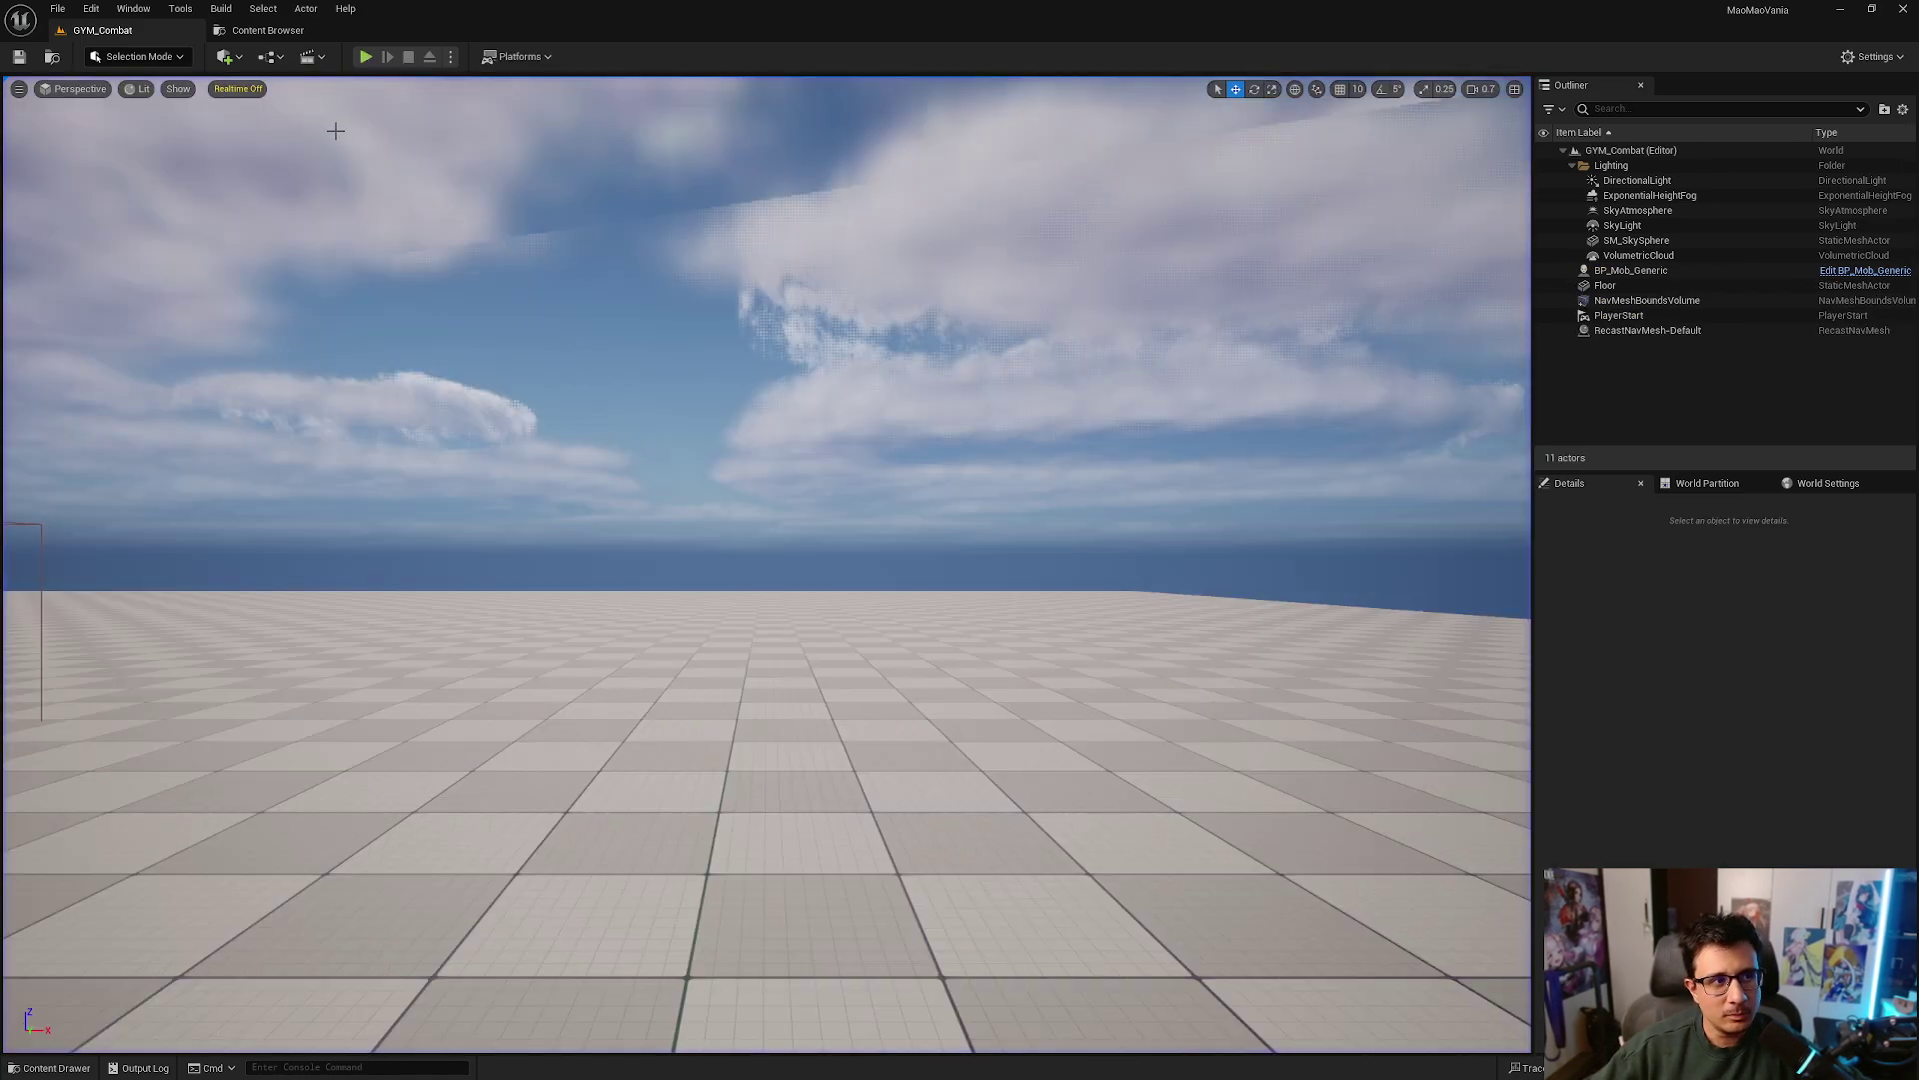
Restart play in the editor and run the player character in both directions away from the mob.
click(369, 57)
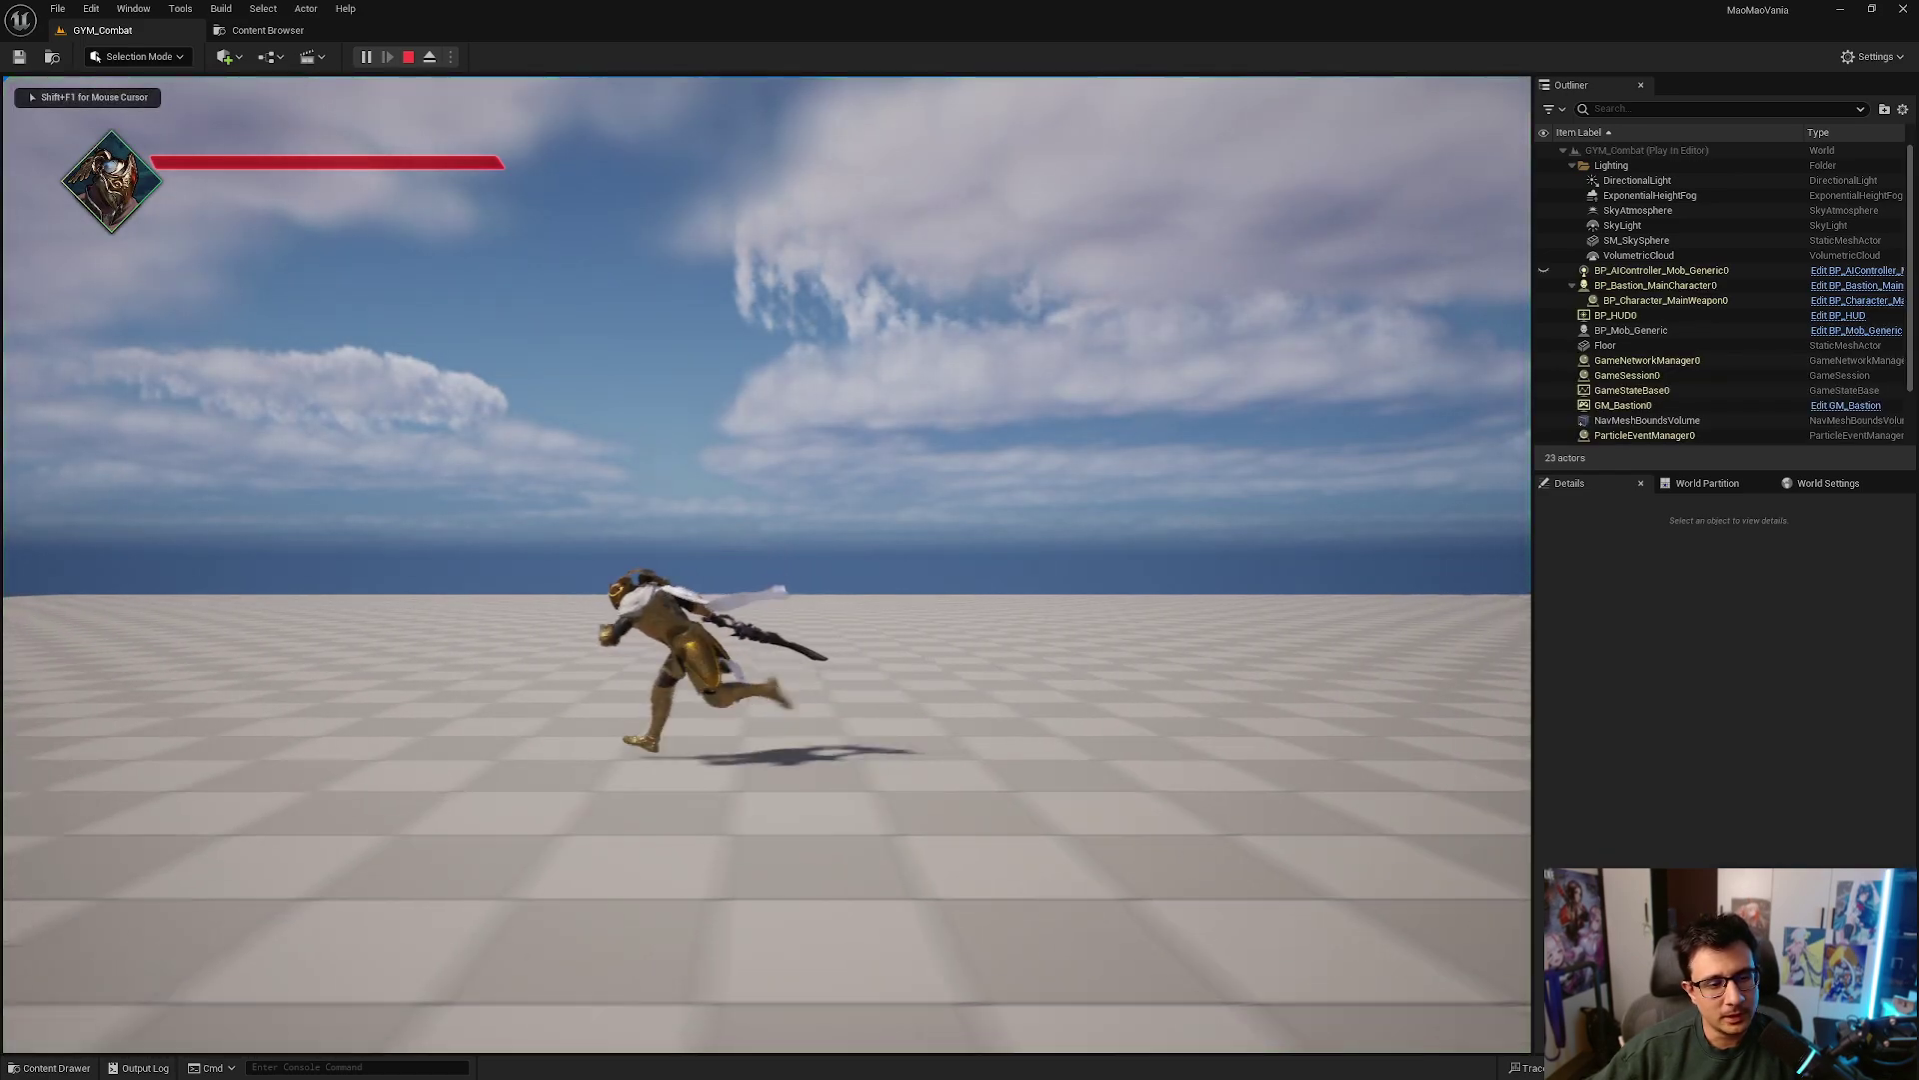
key(d)
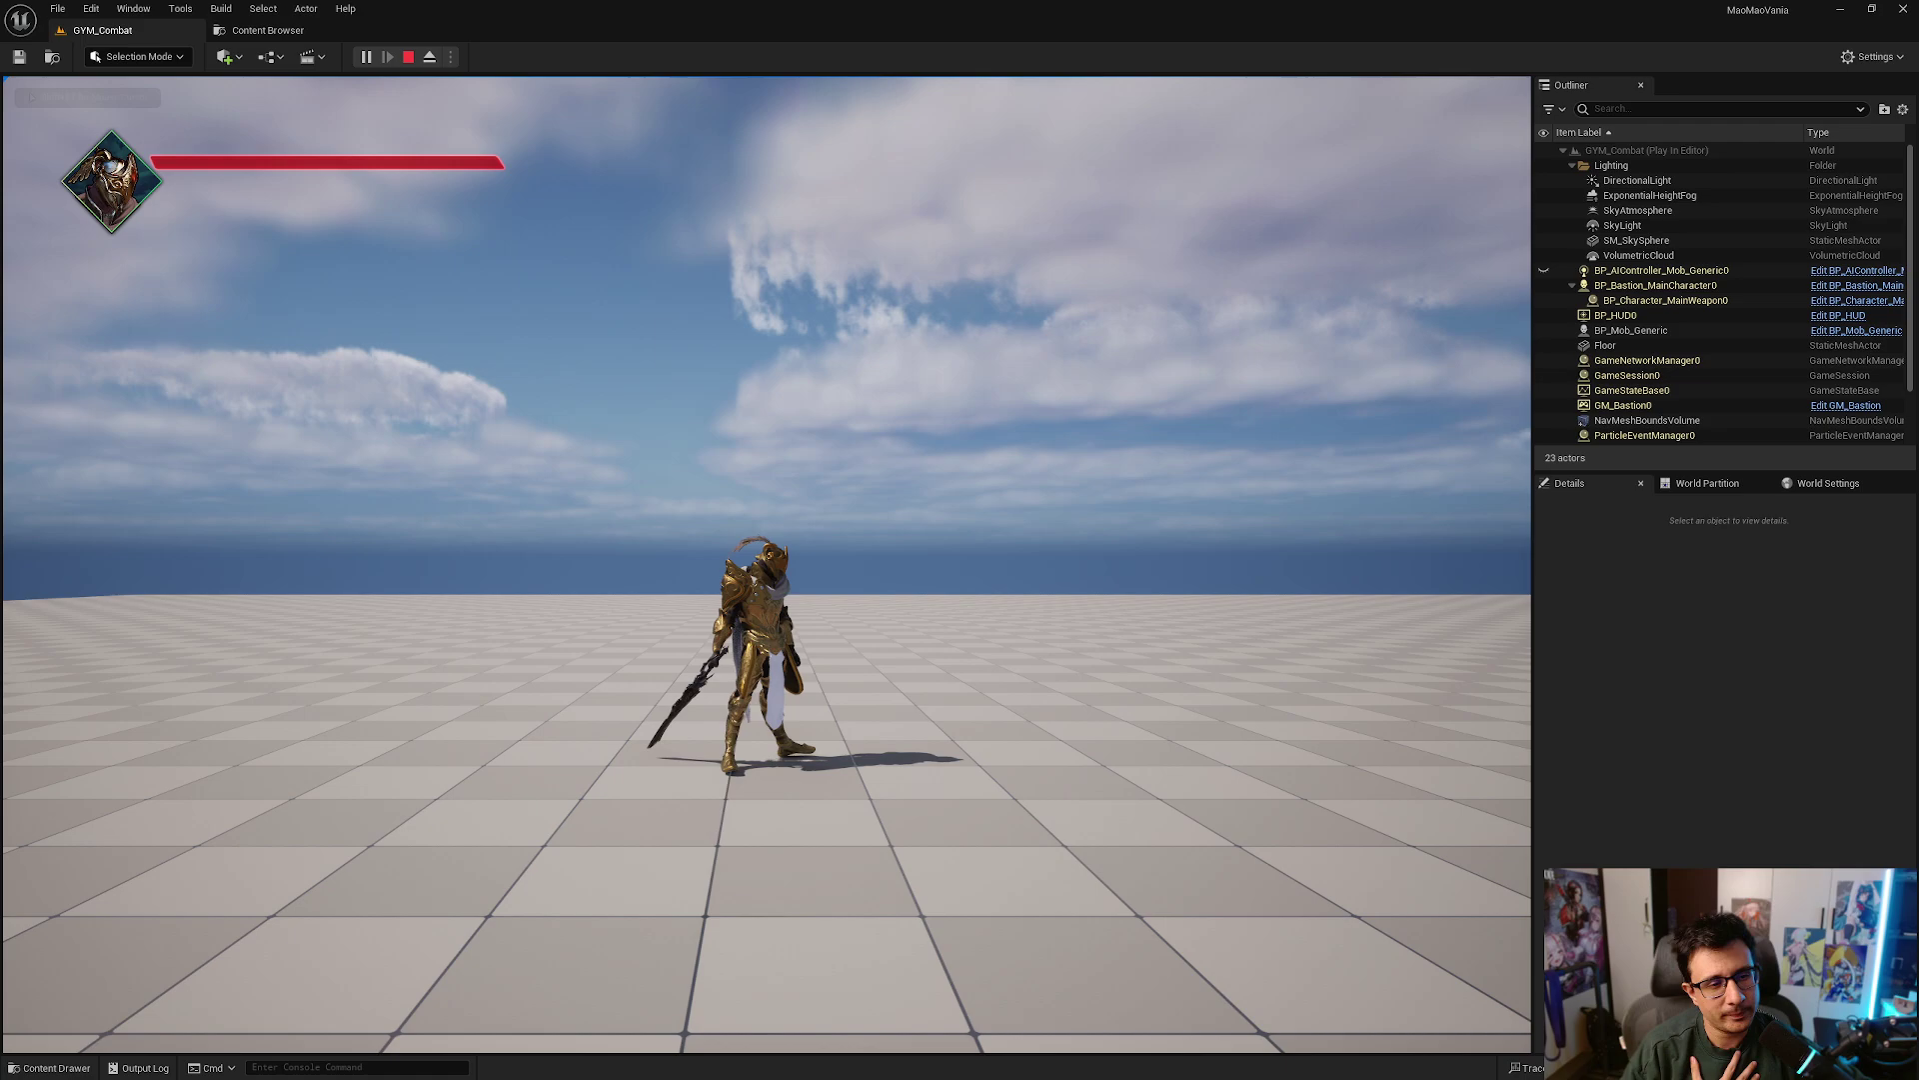
key(a)
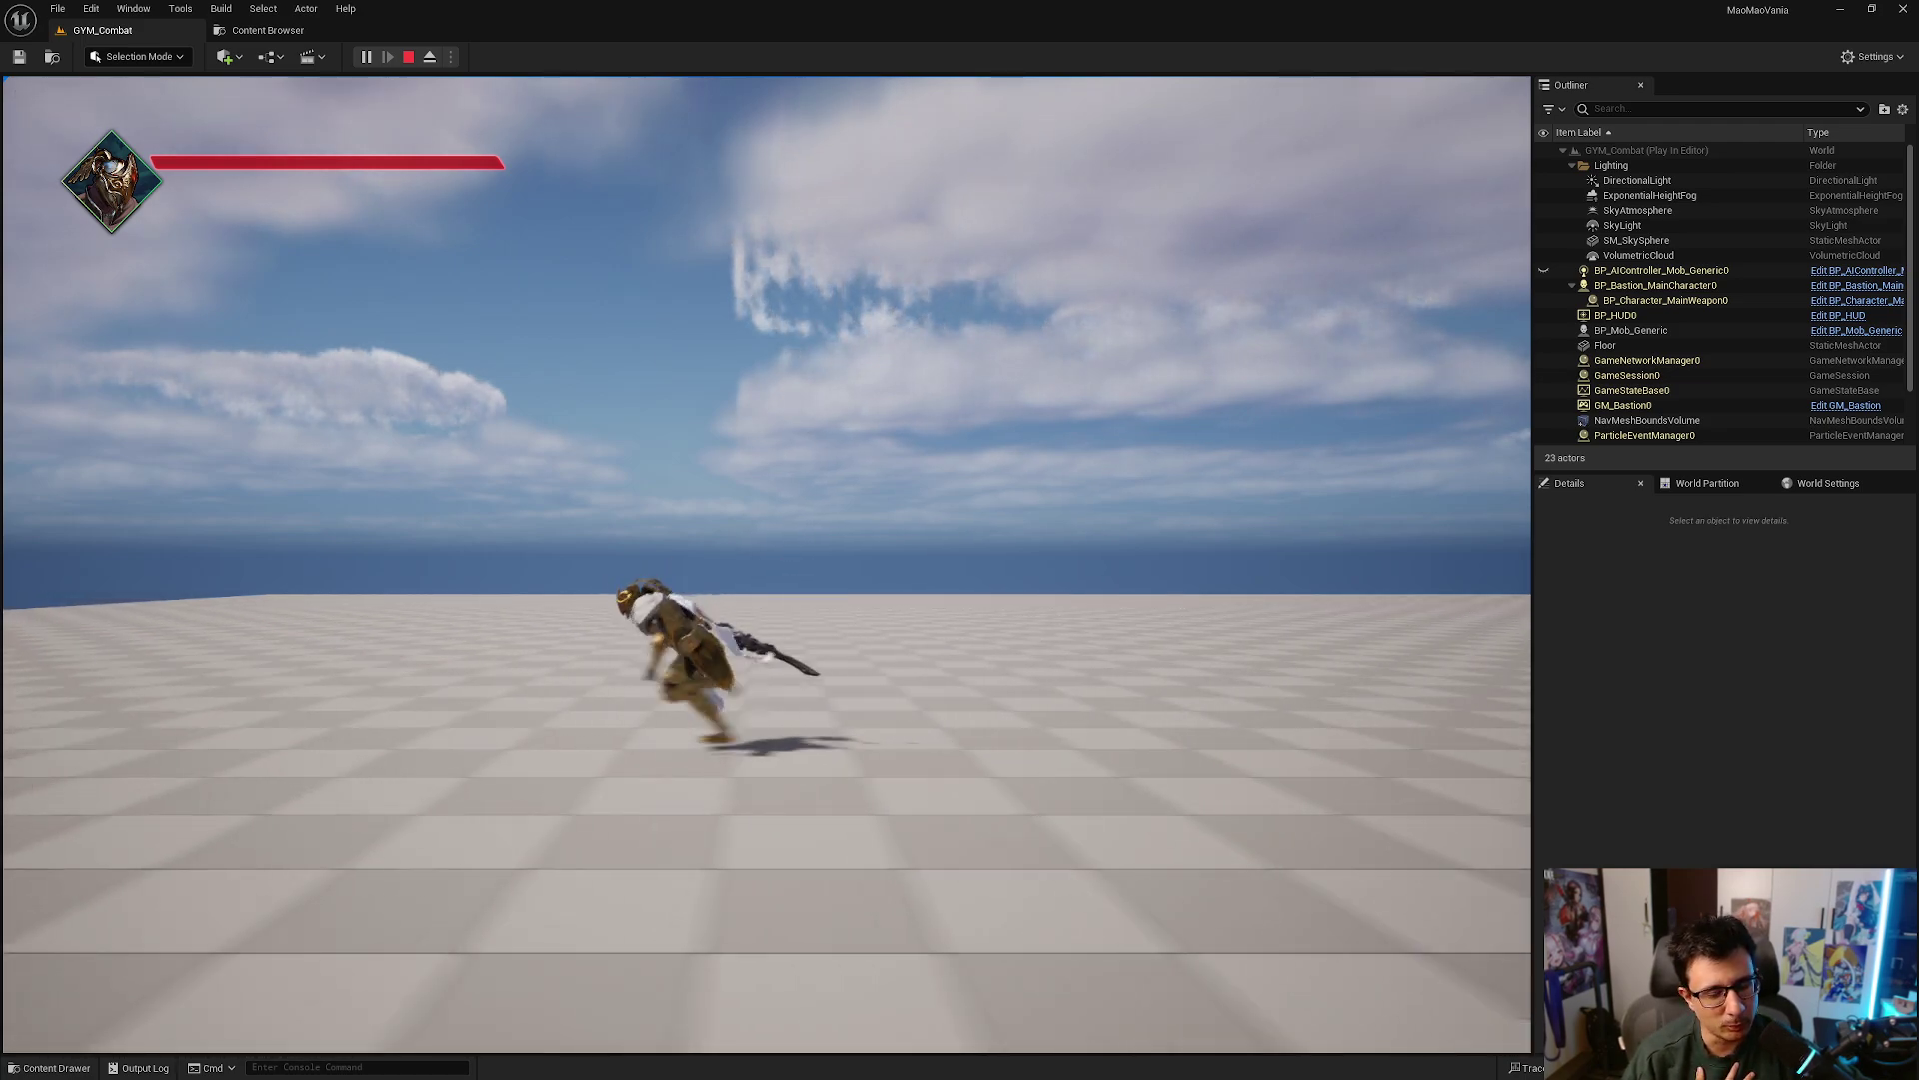
key(d)
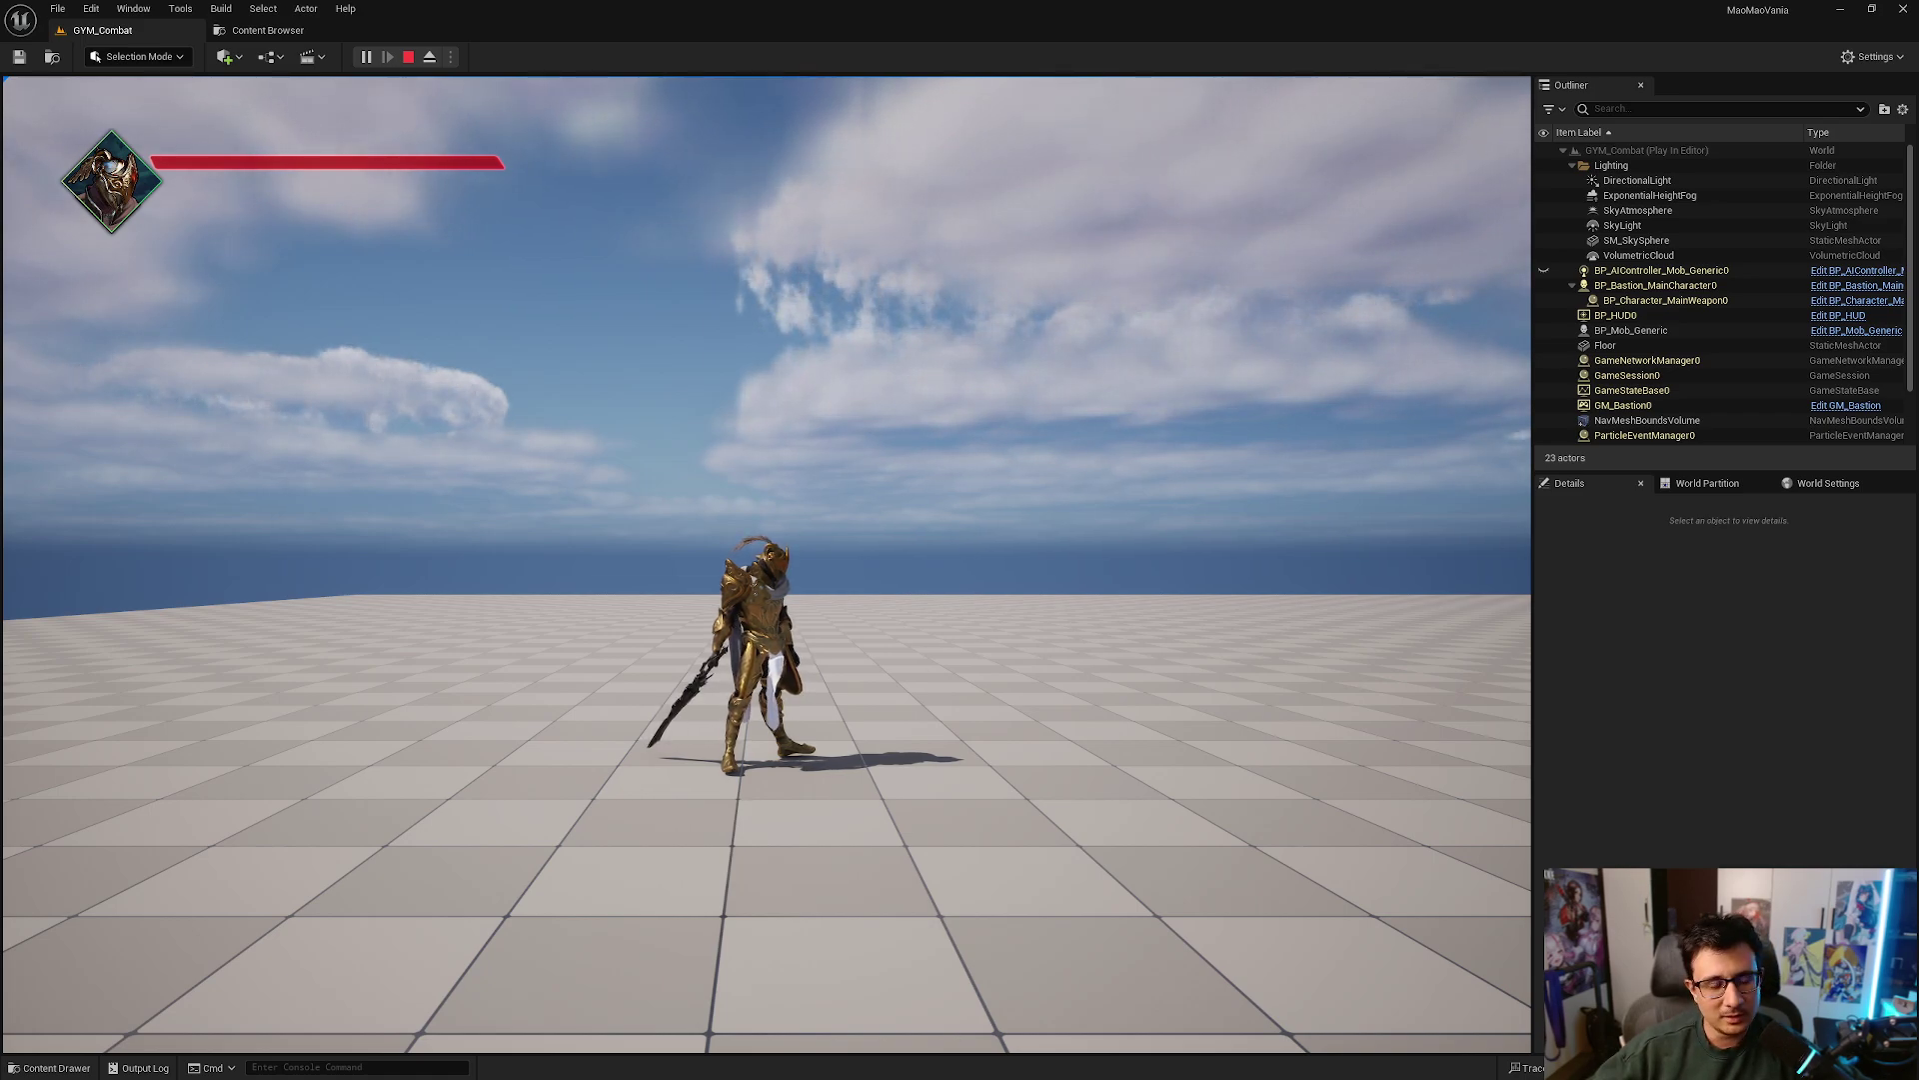
Move the player character back and forth at a distance from the mob, standing still between runs.
key(a)
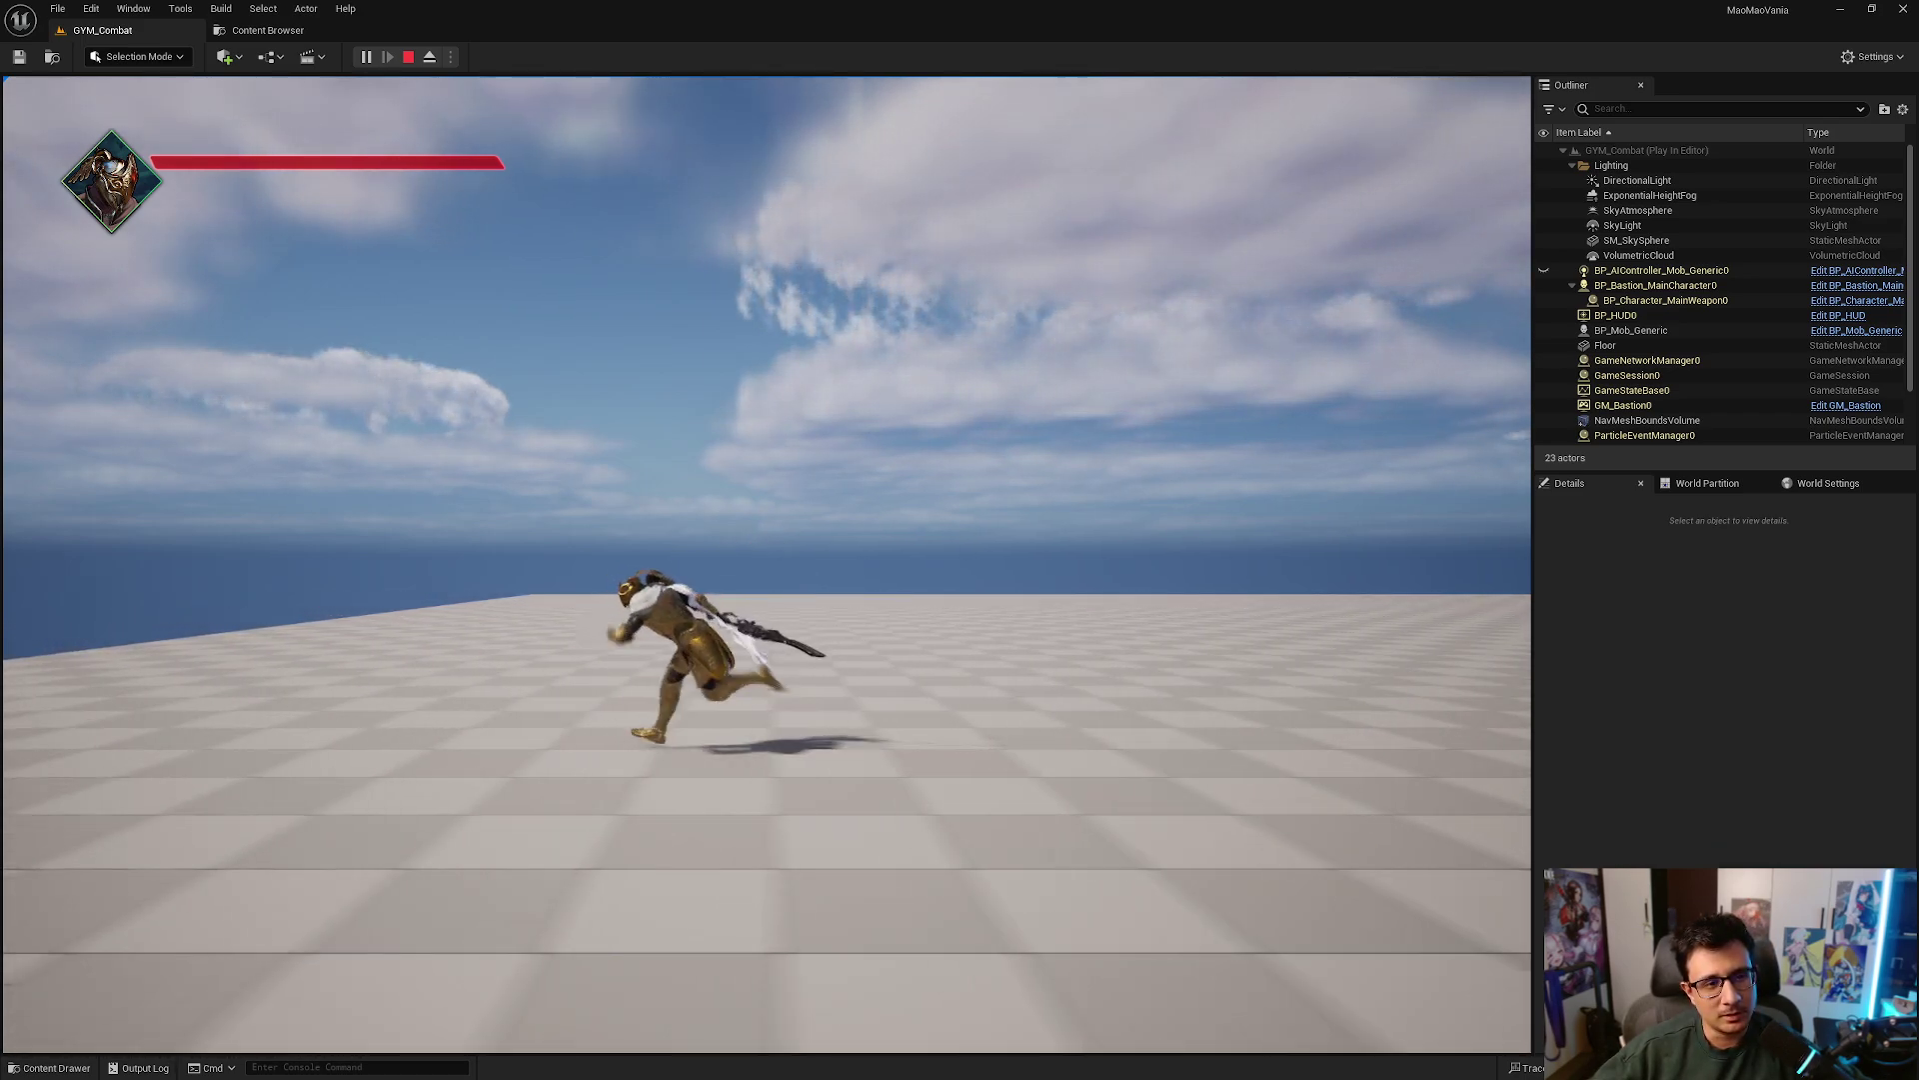
key(d)
key(d)
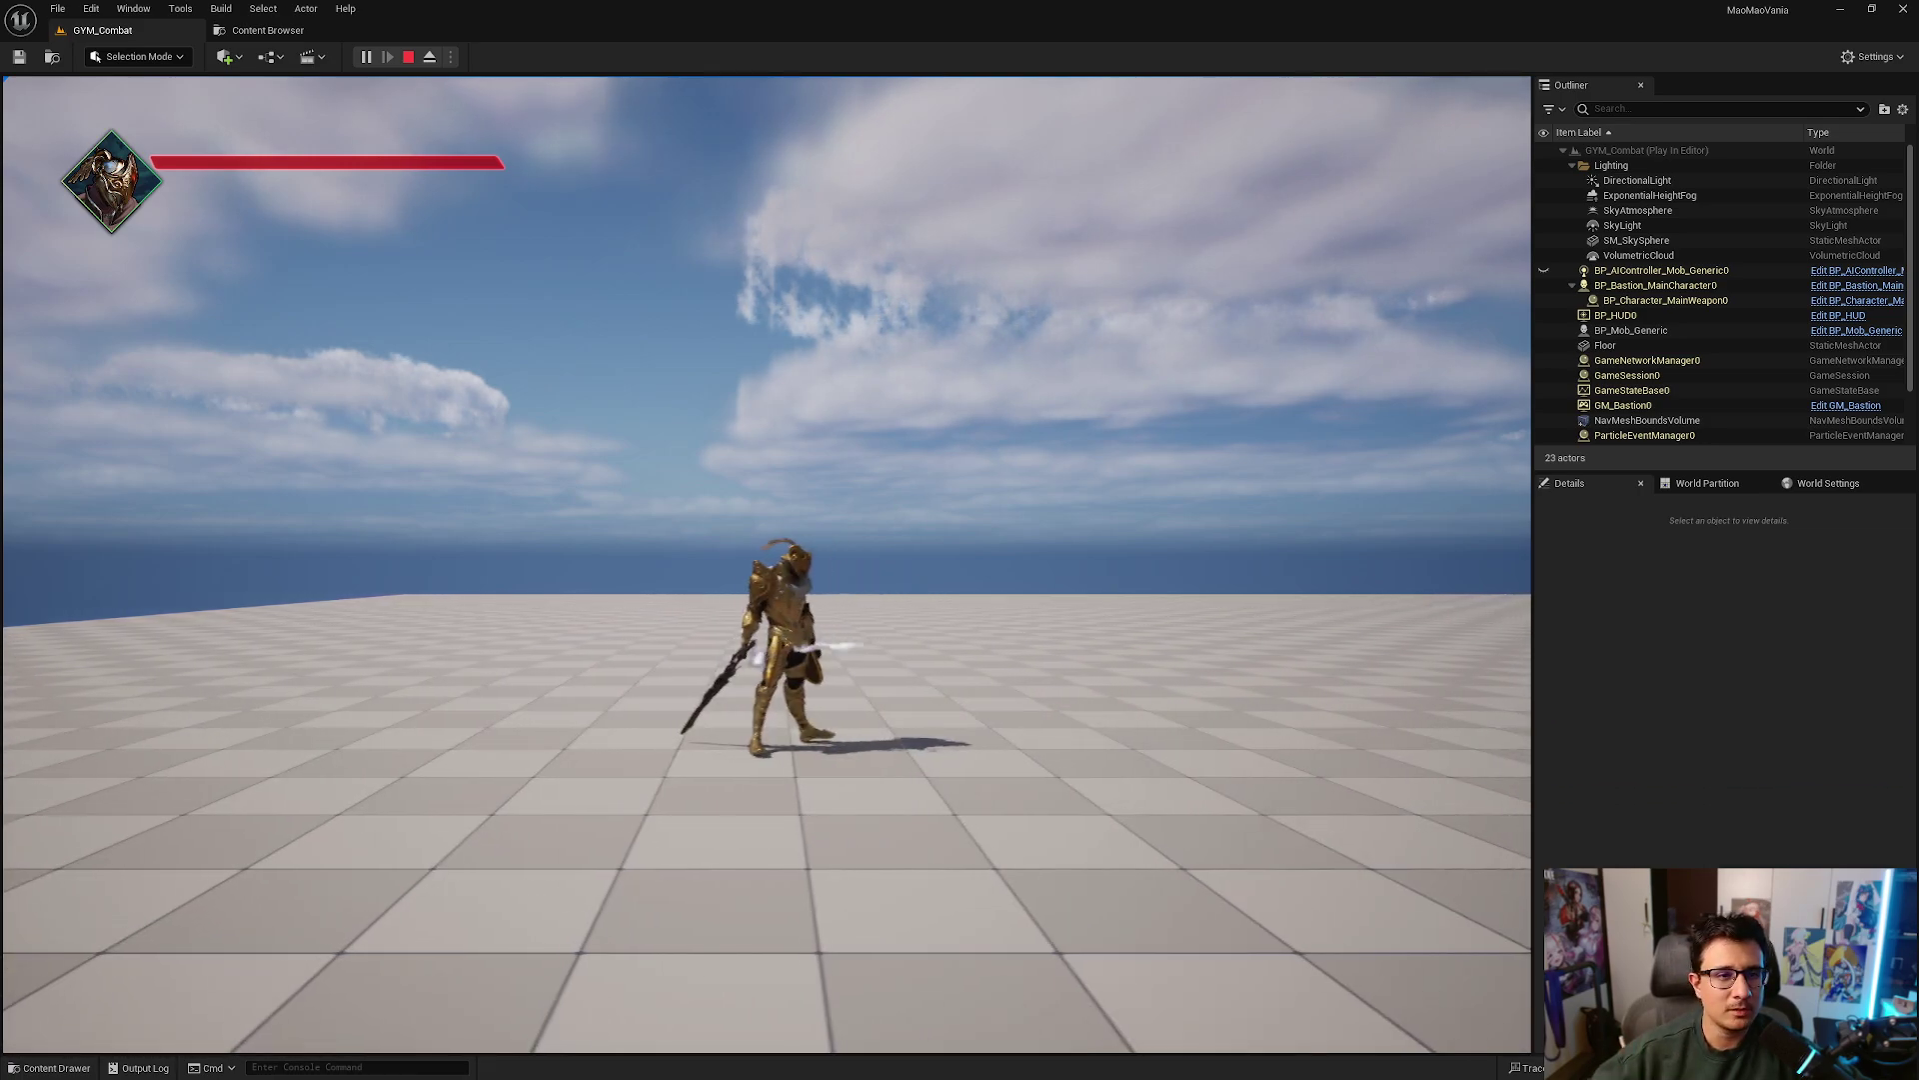
key(s)
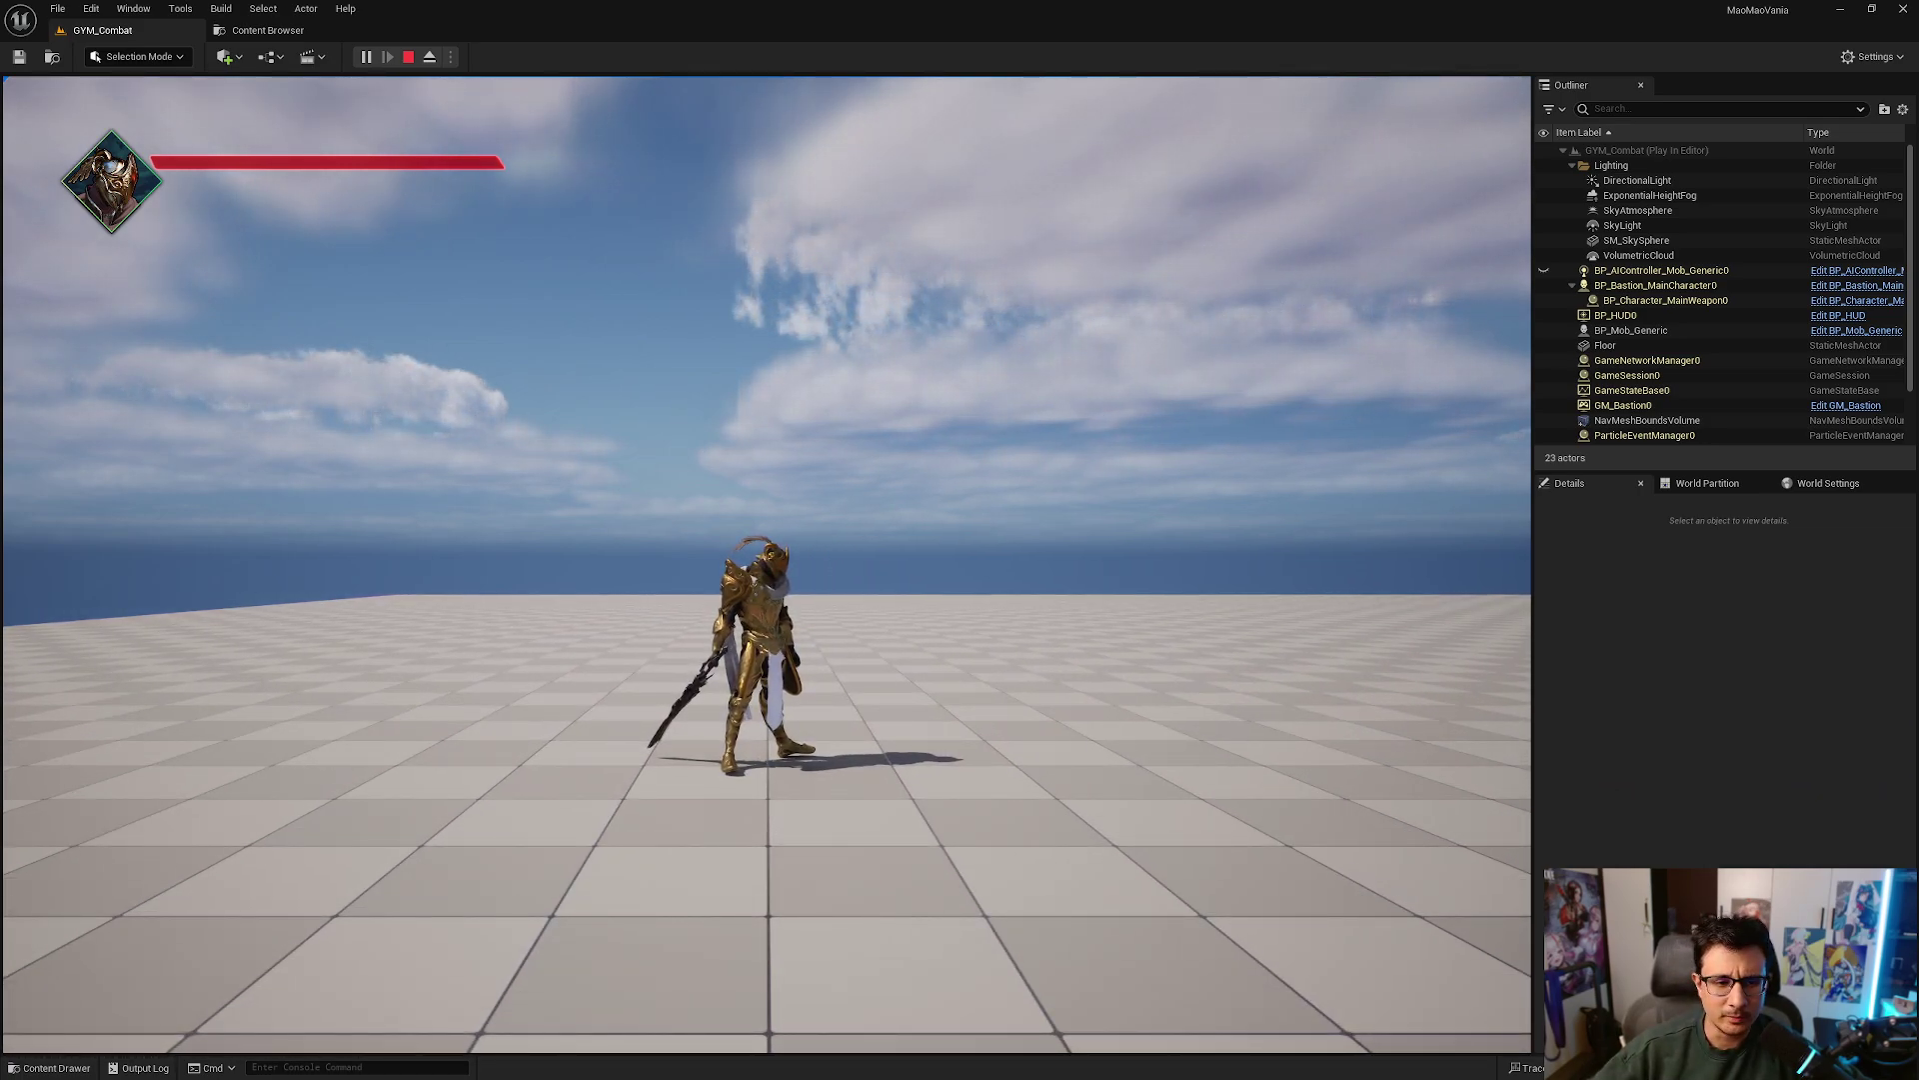
key(d)
key(a)
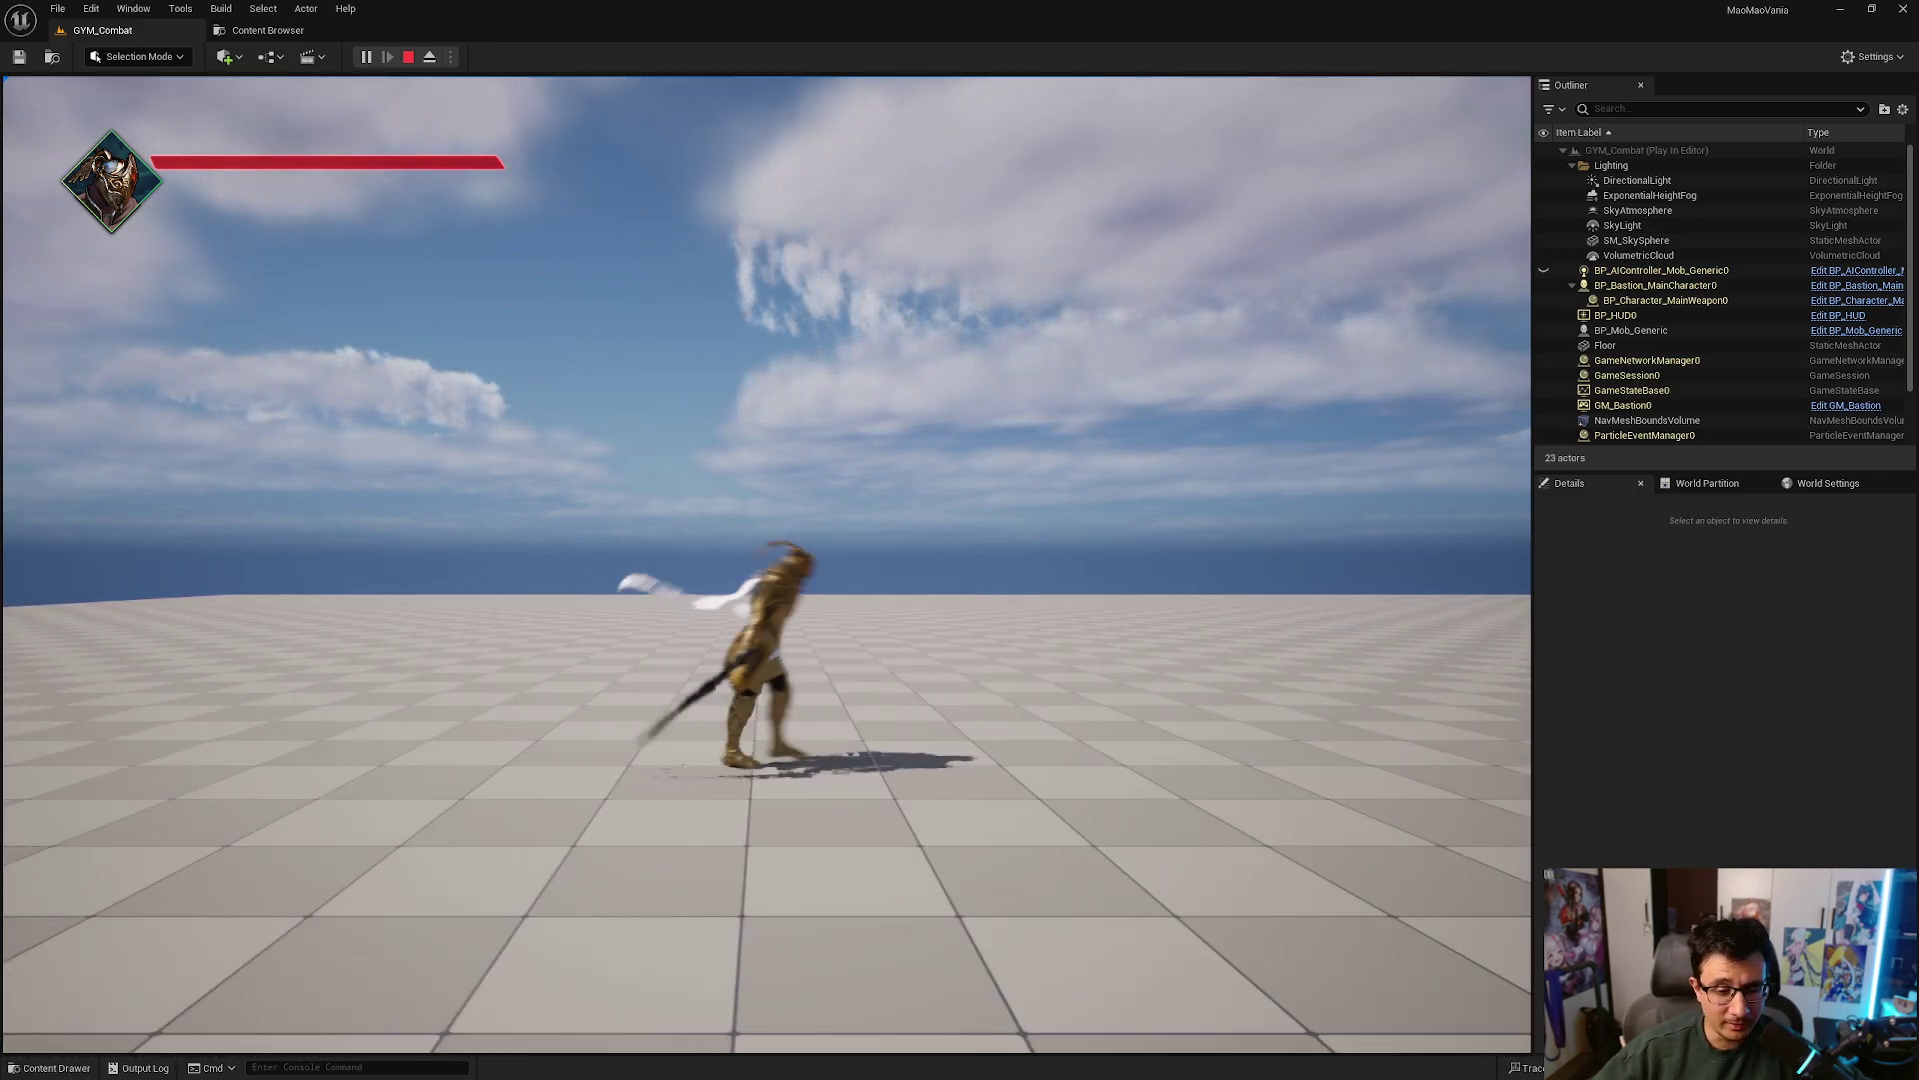
Let the mob close in and evade it with jumps and quick direction changes to test its attack at close range.
key(a)
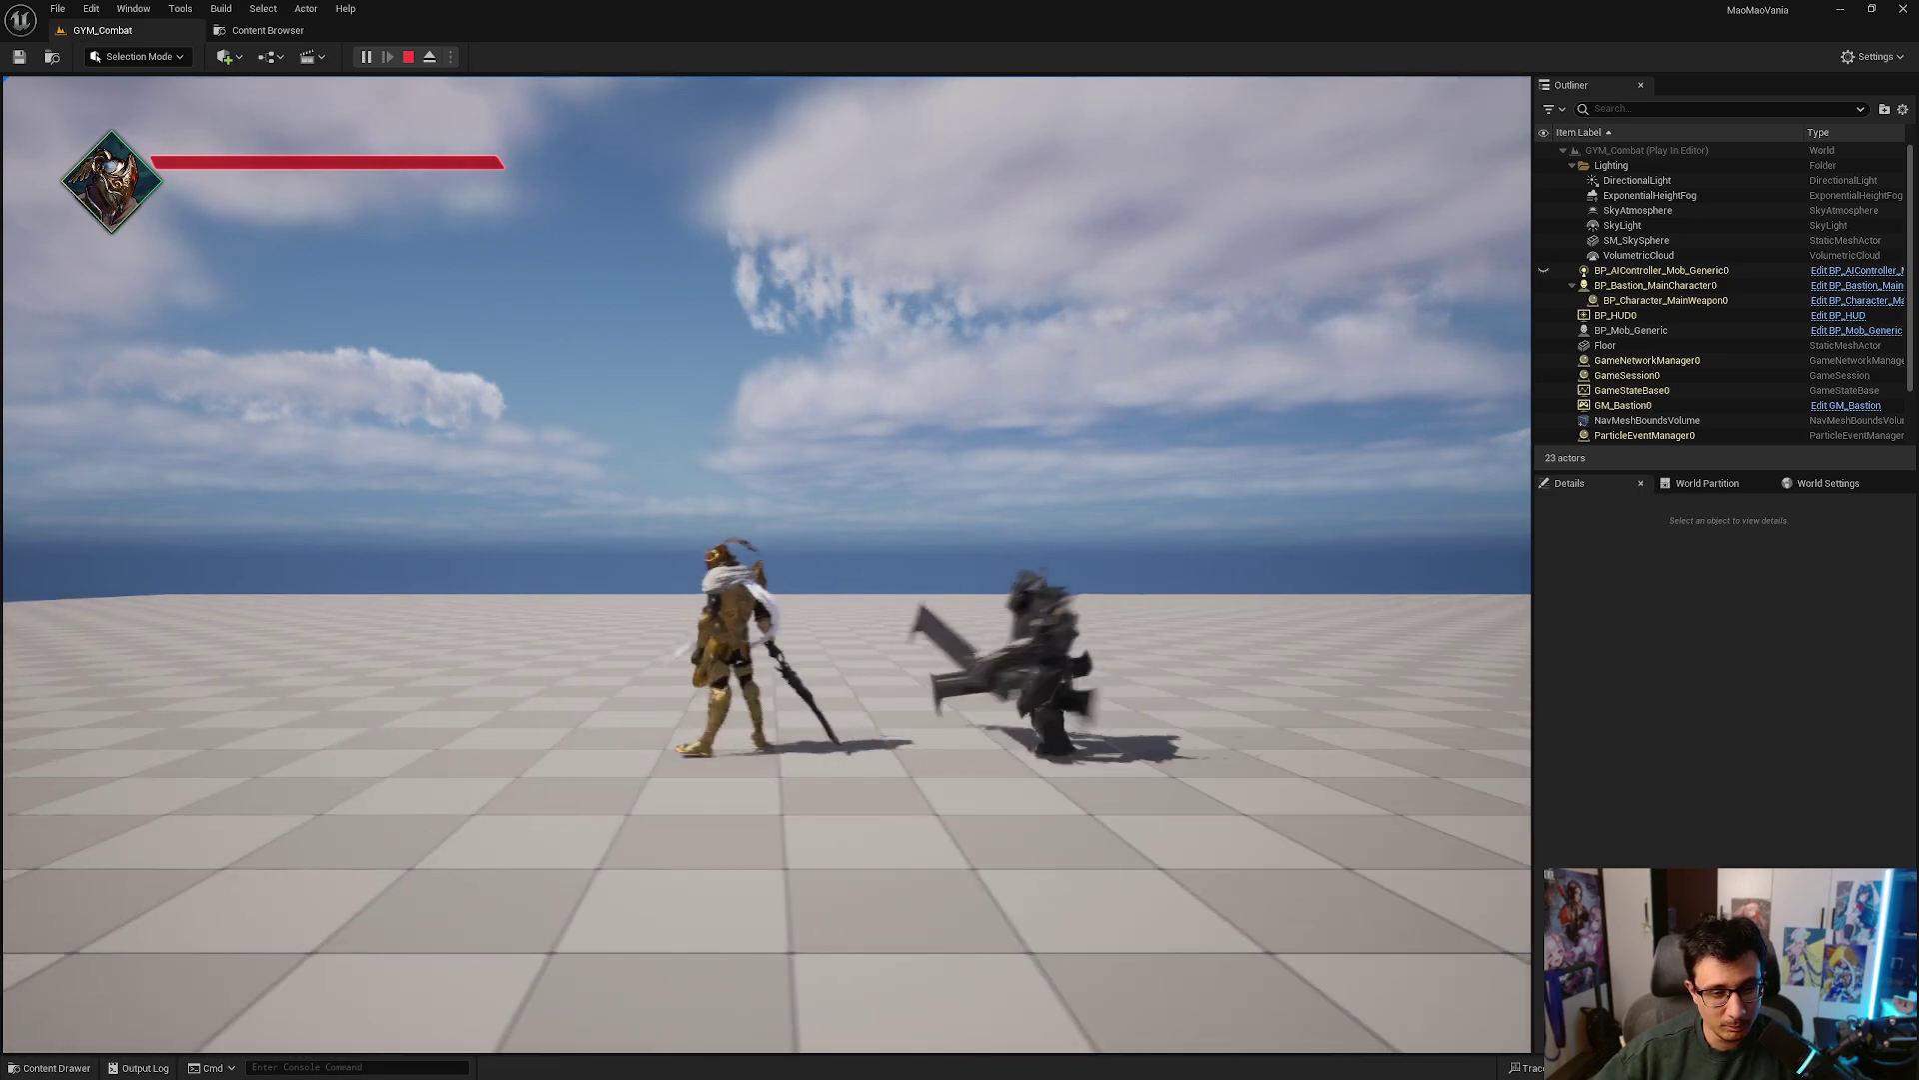
key(d)
key(space)
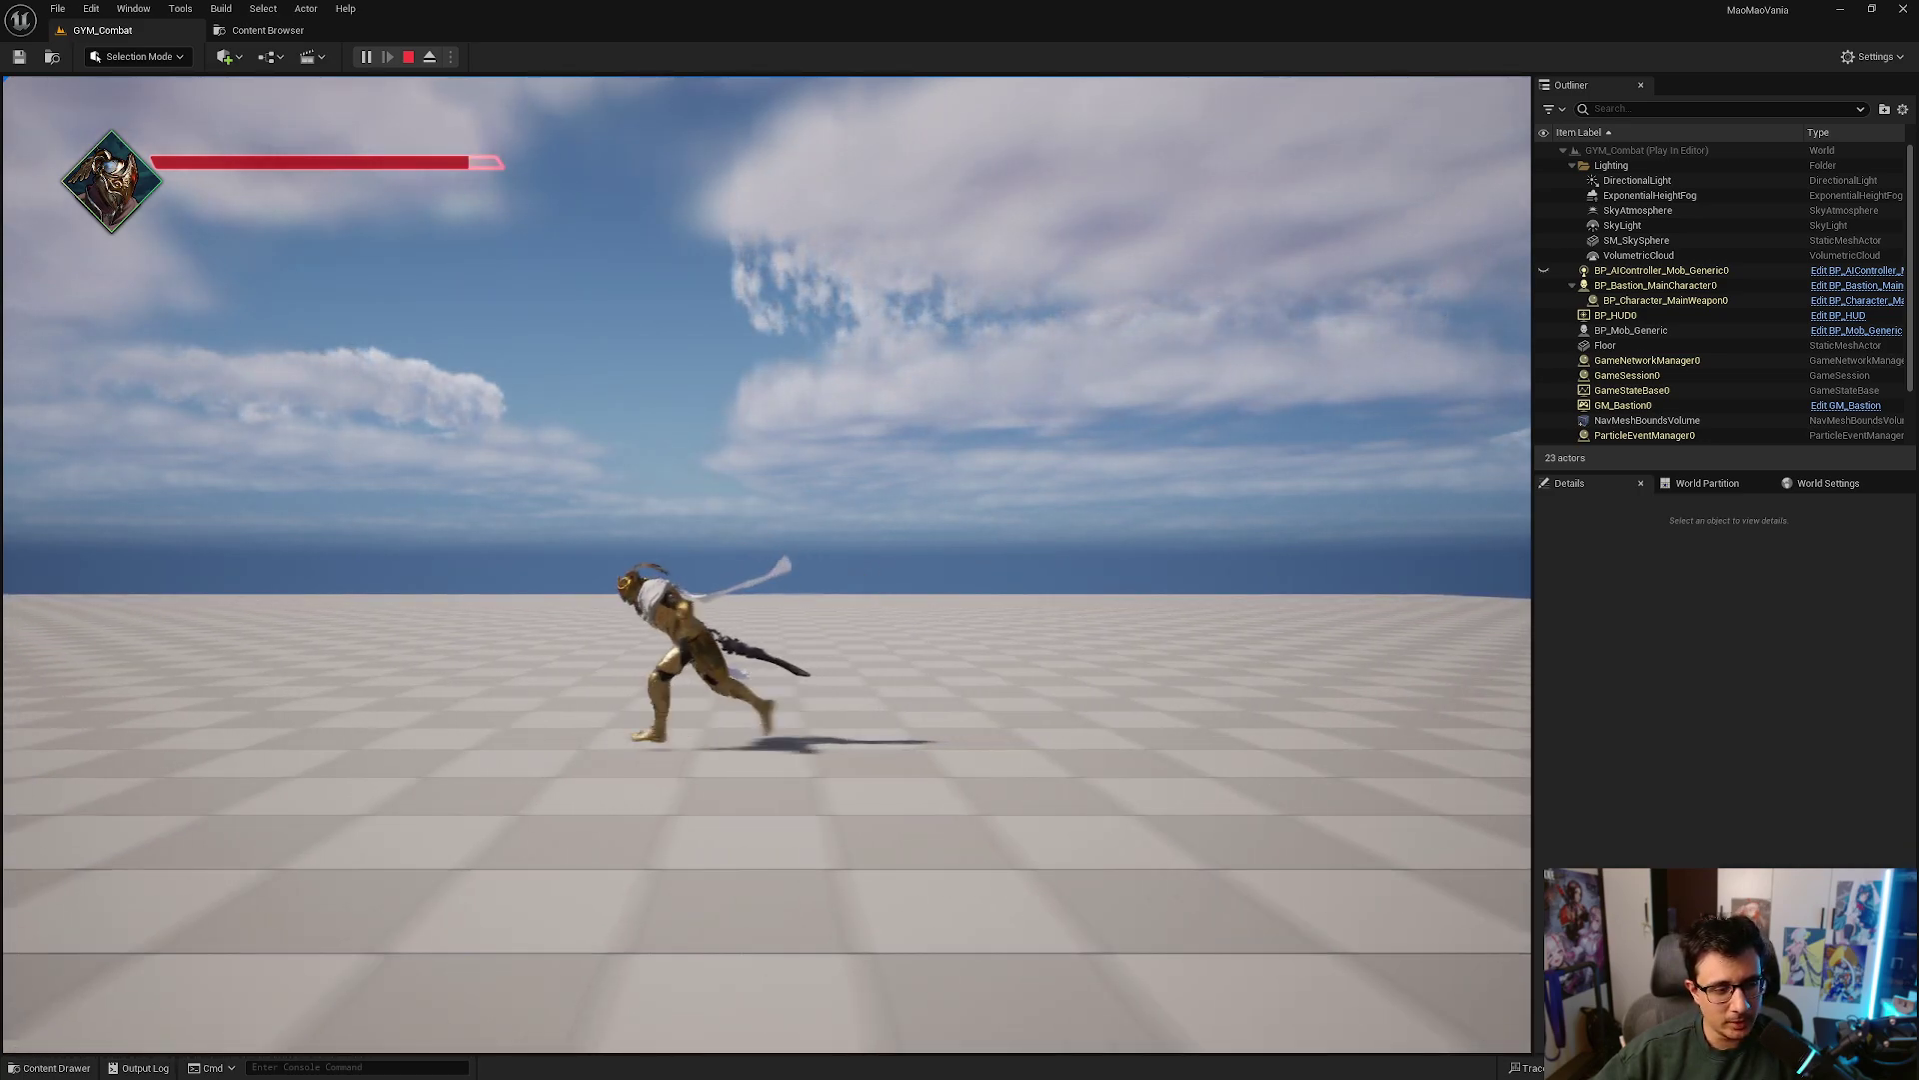
key(space)
key(d)
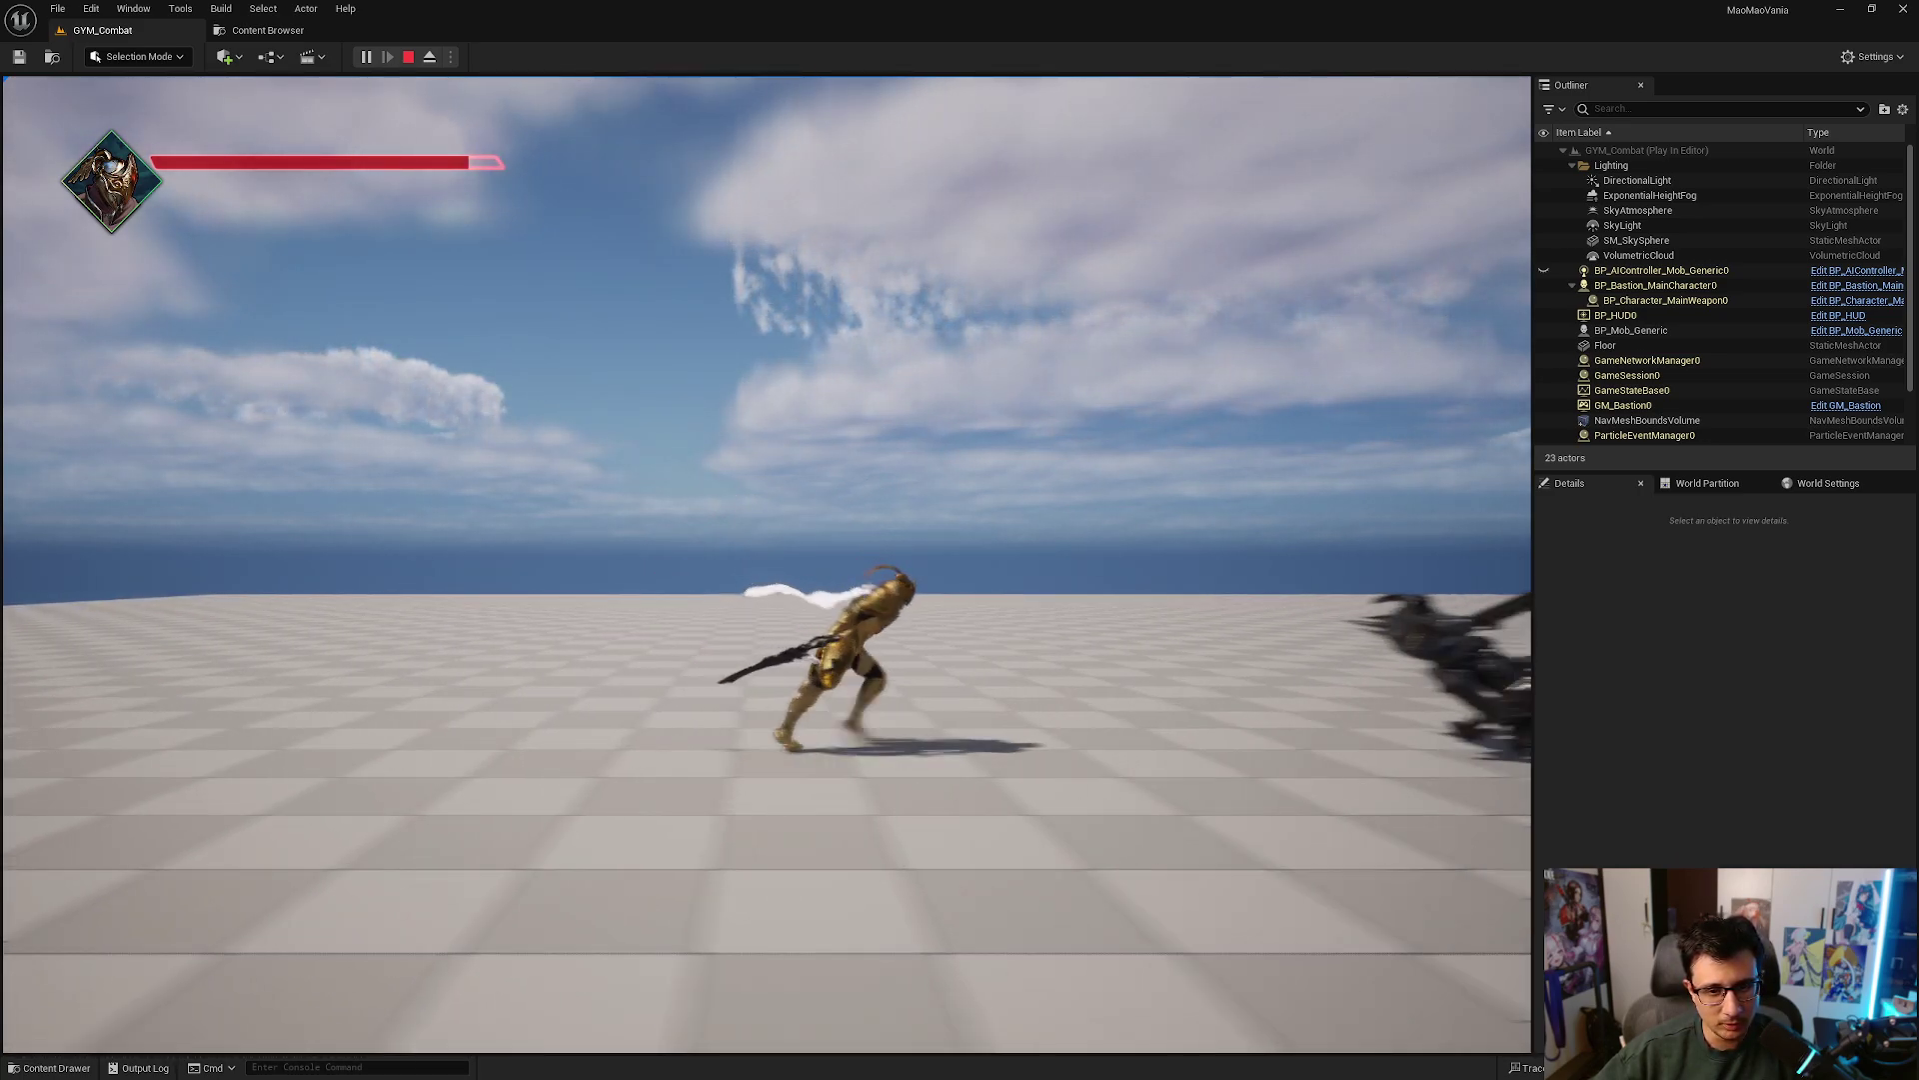
key(a)
key(d)
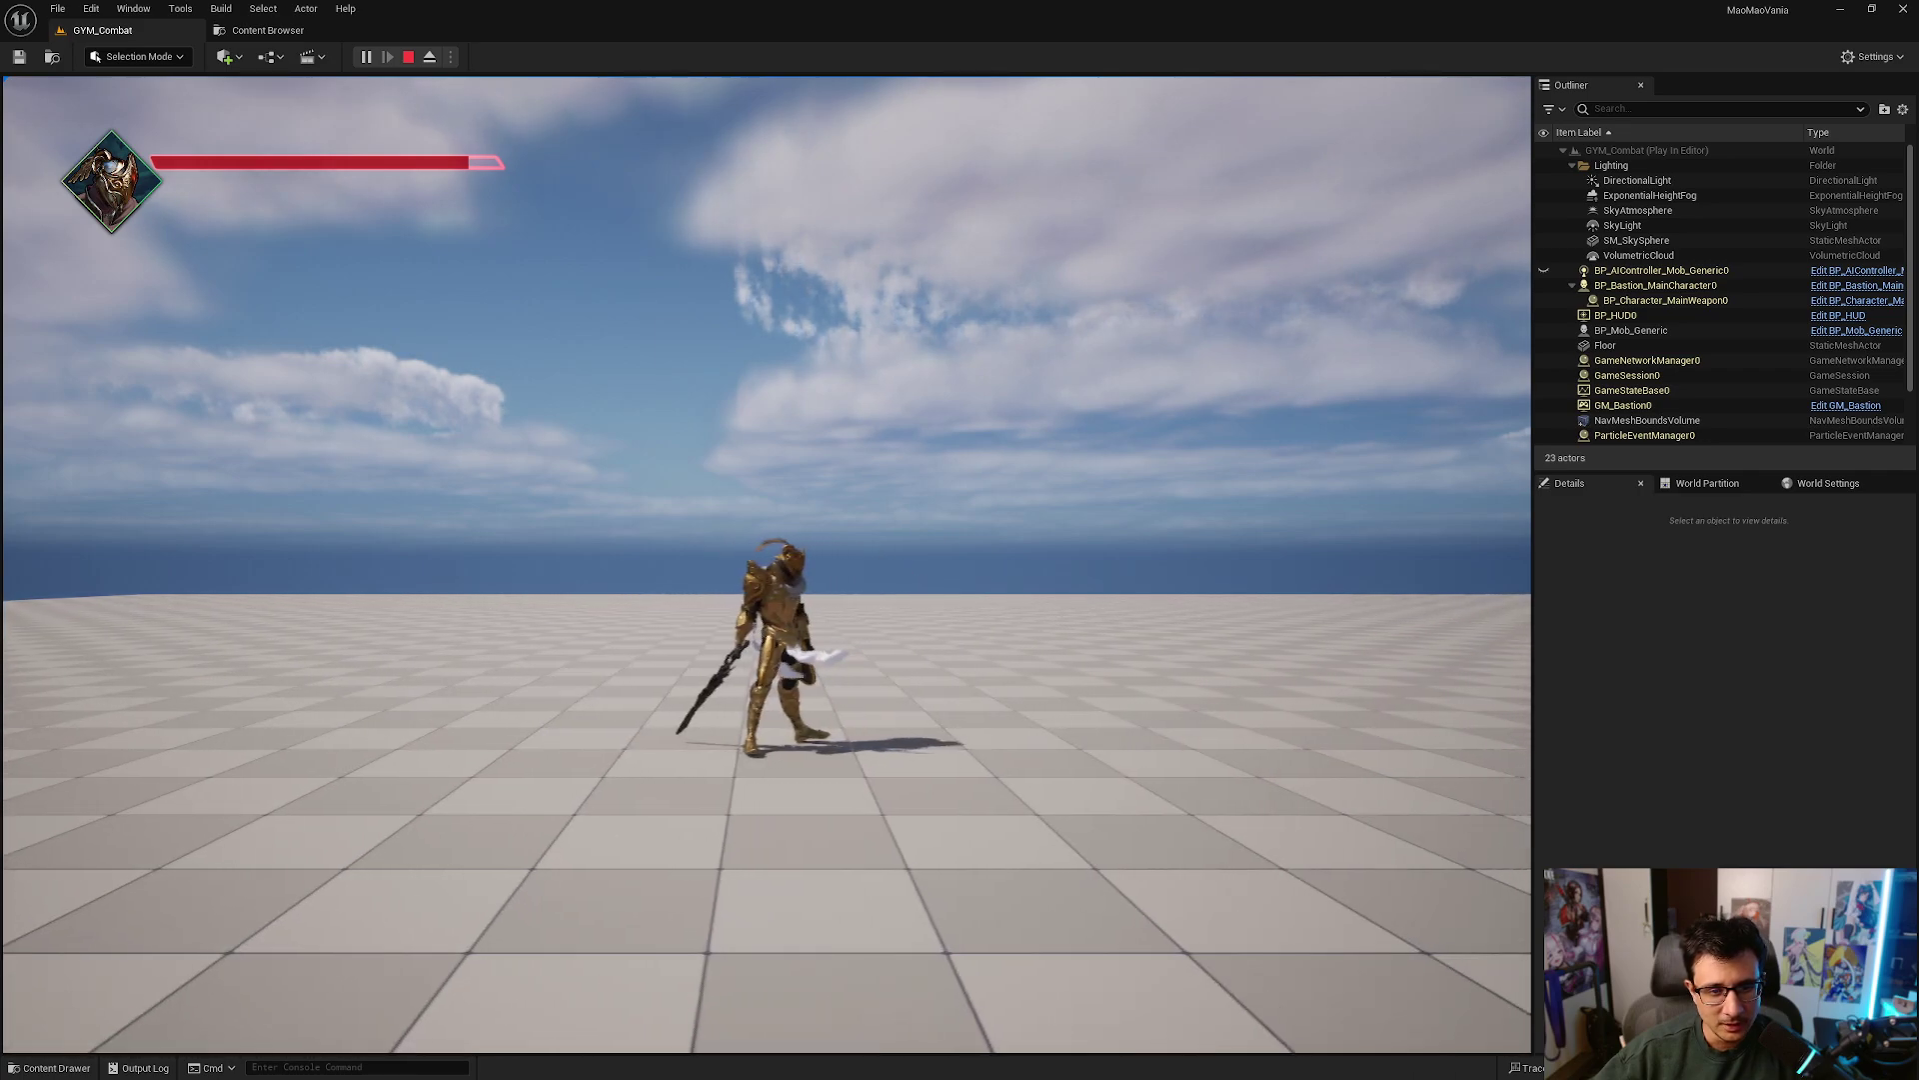
Alternate the player character's running direction with long pauses, keeping out of the mob's view to review its pursuit.
key(d)
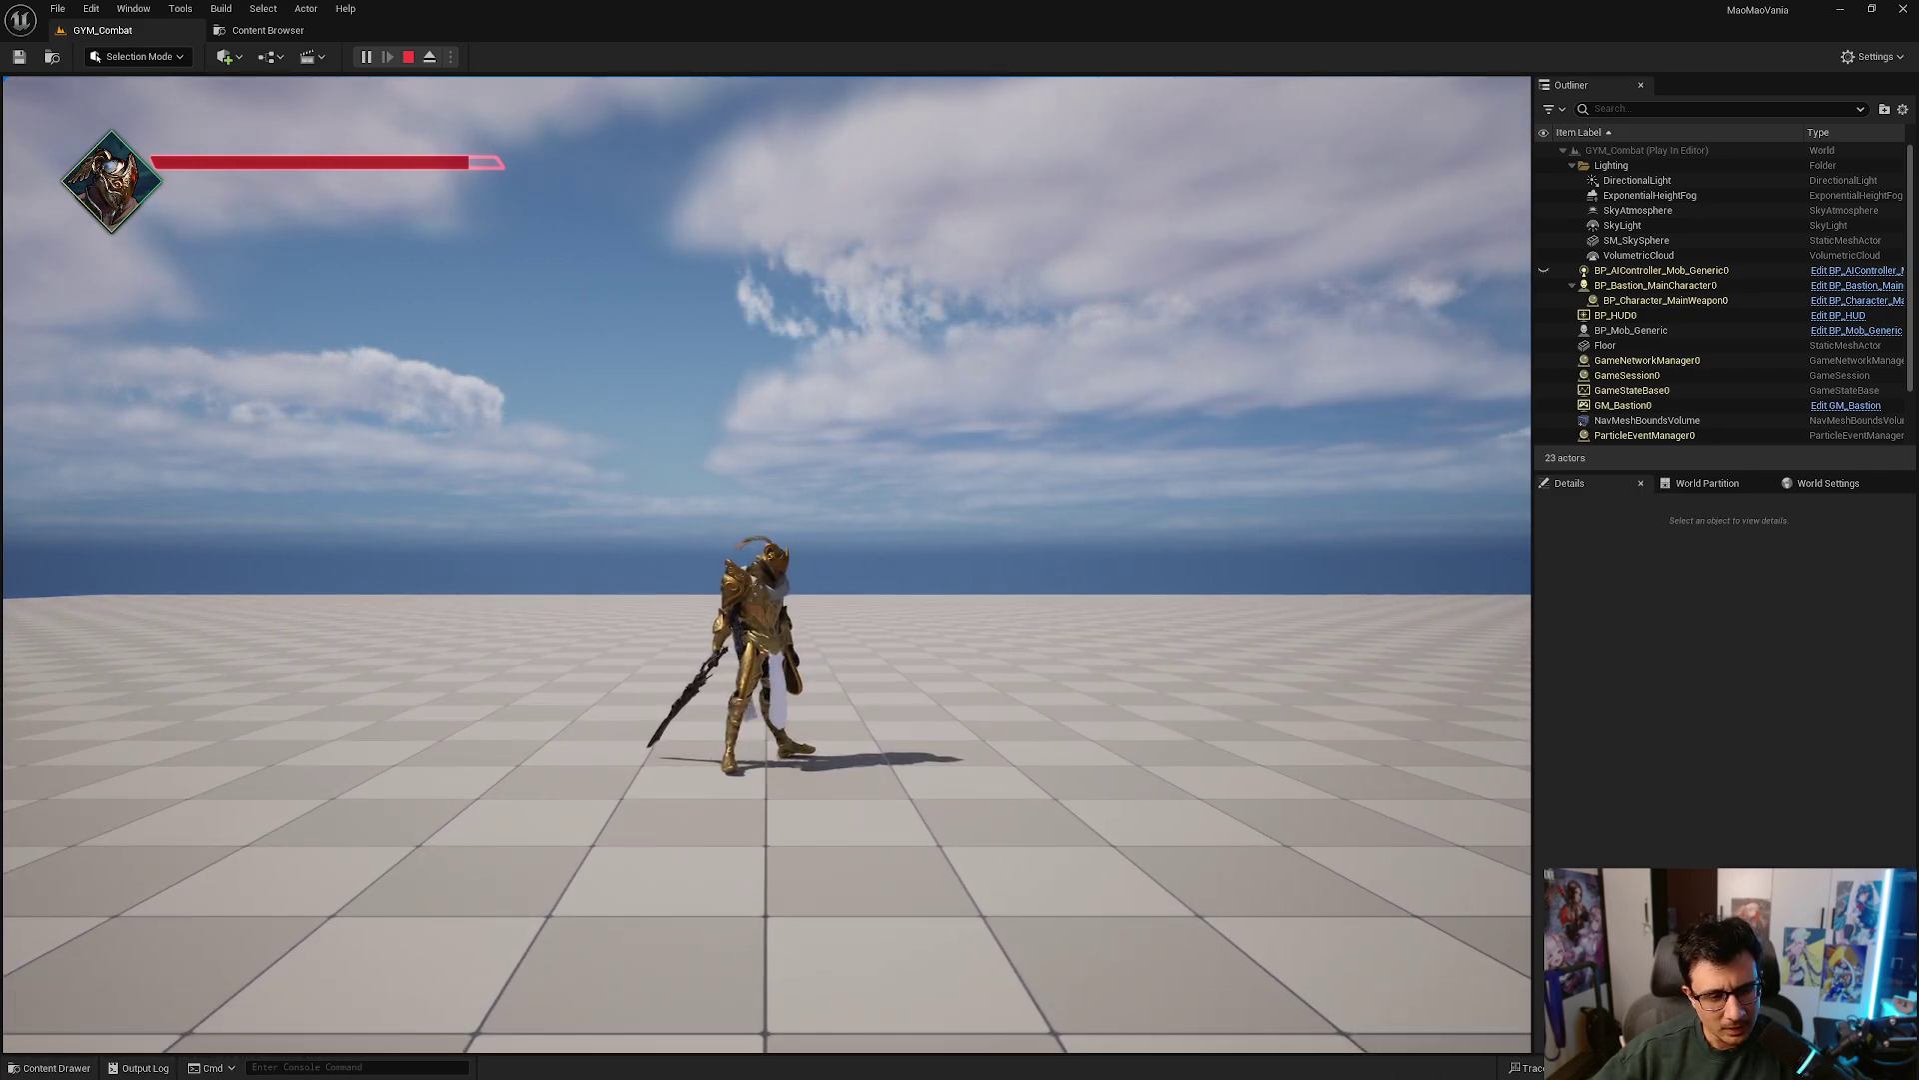
key(a)
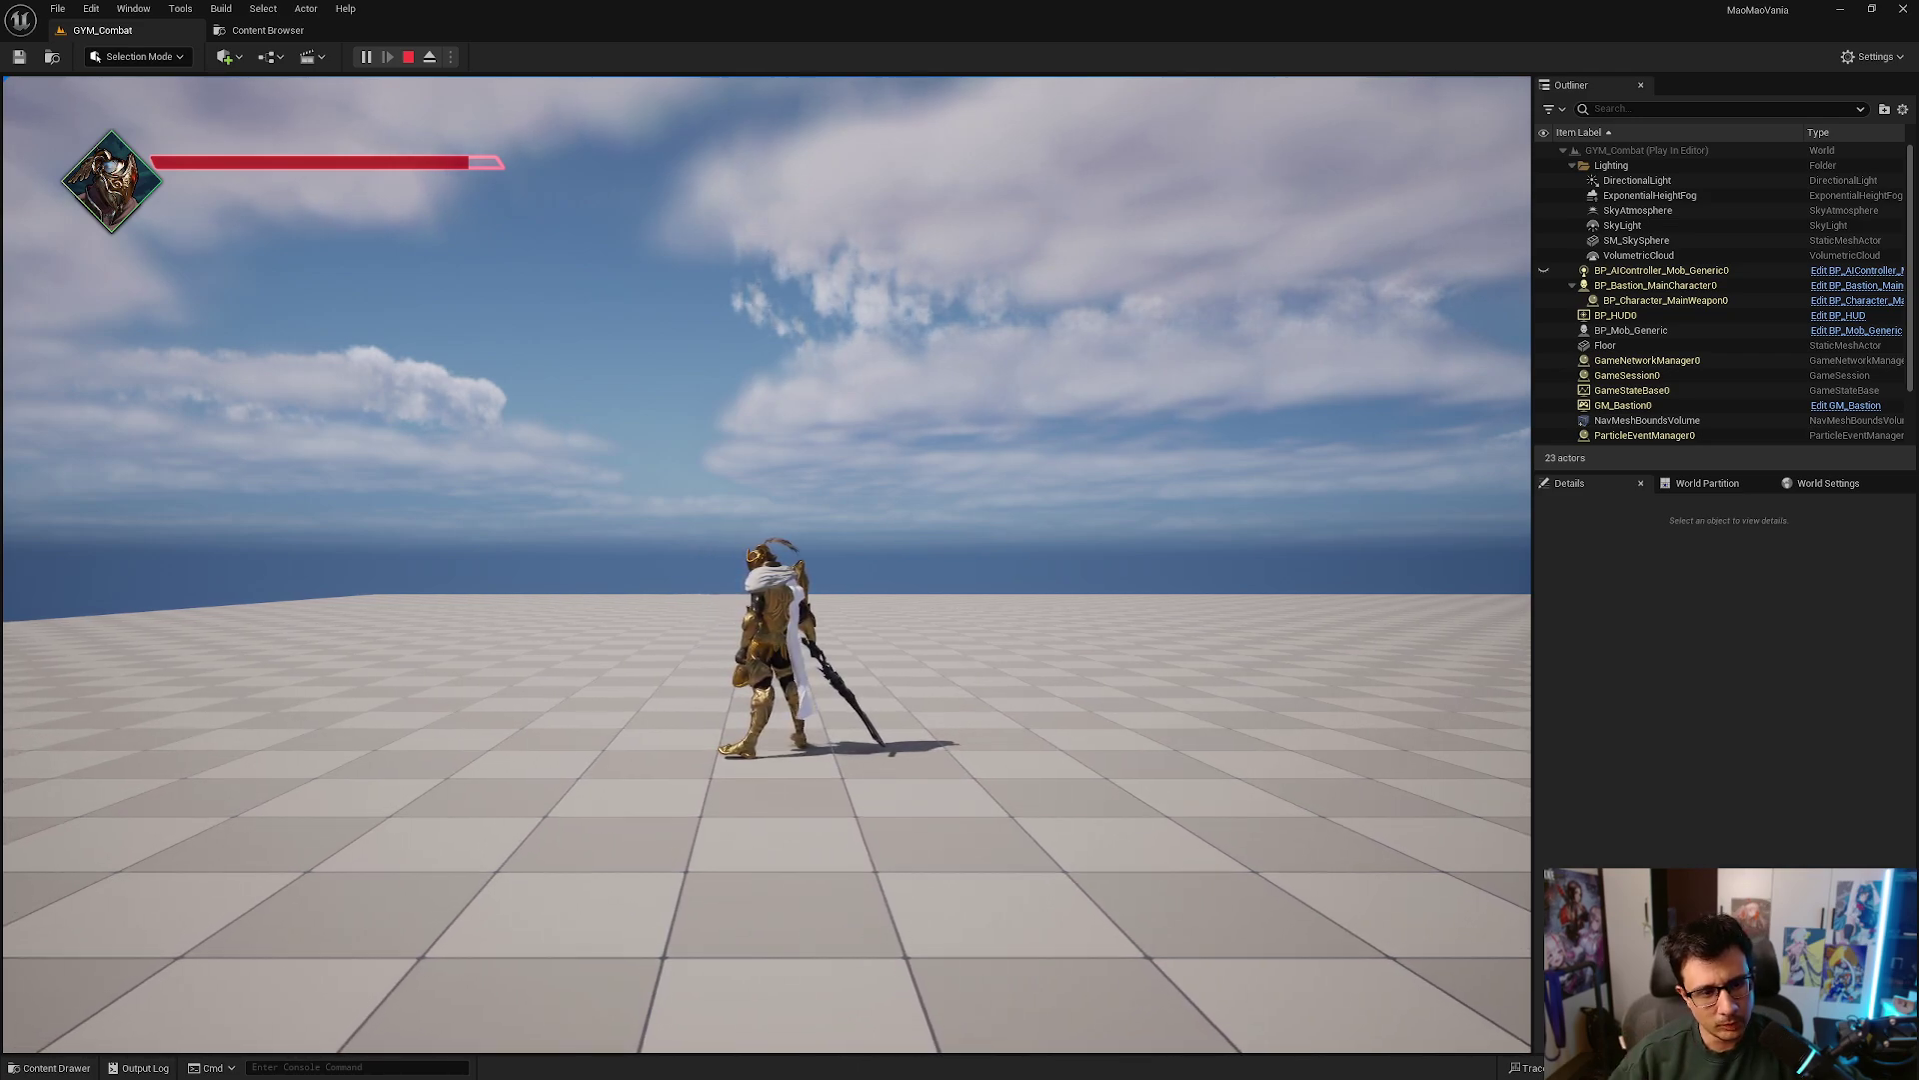
key(d)
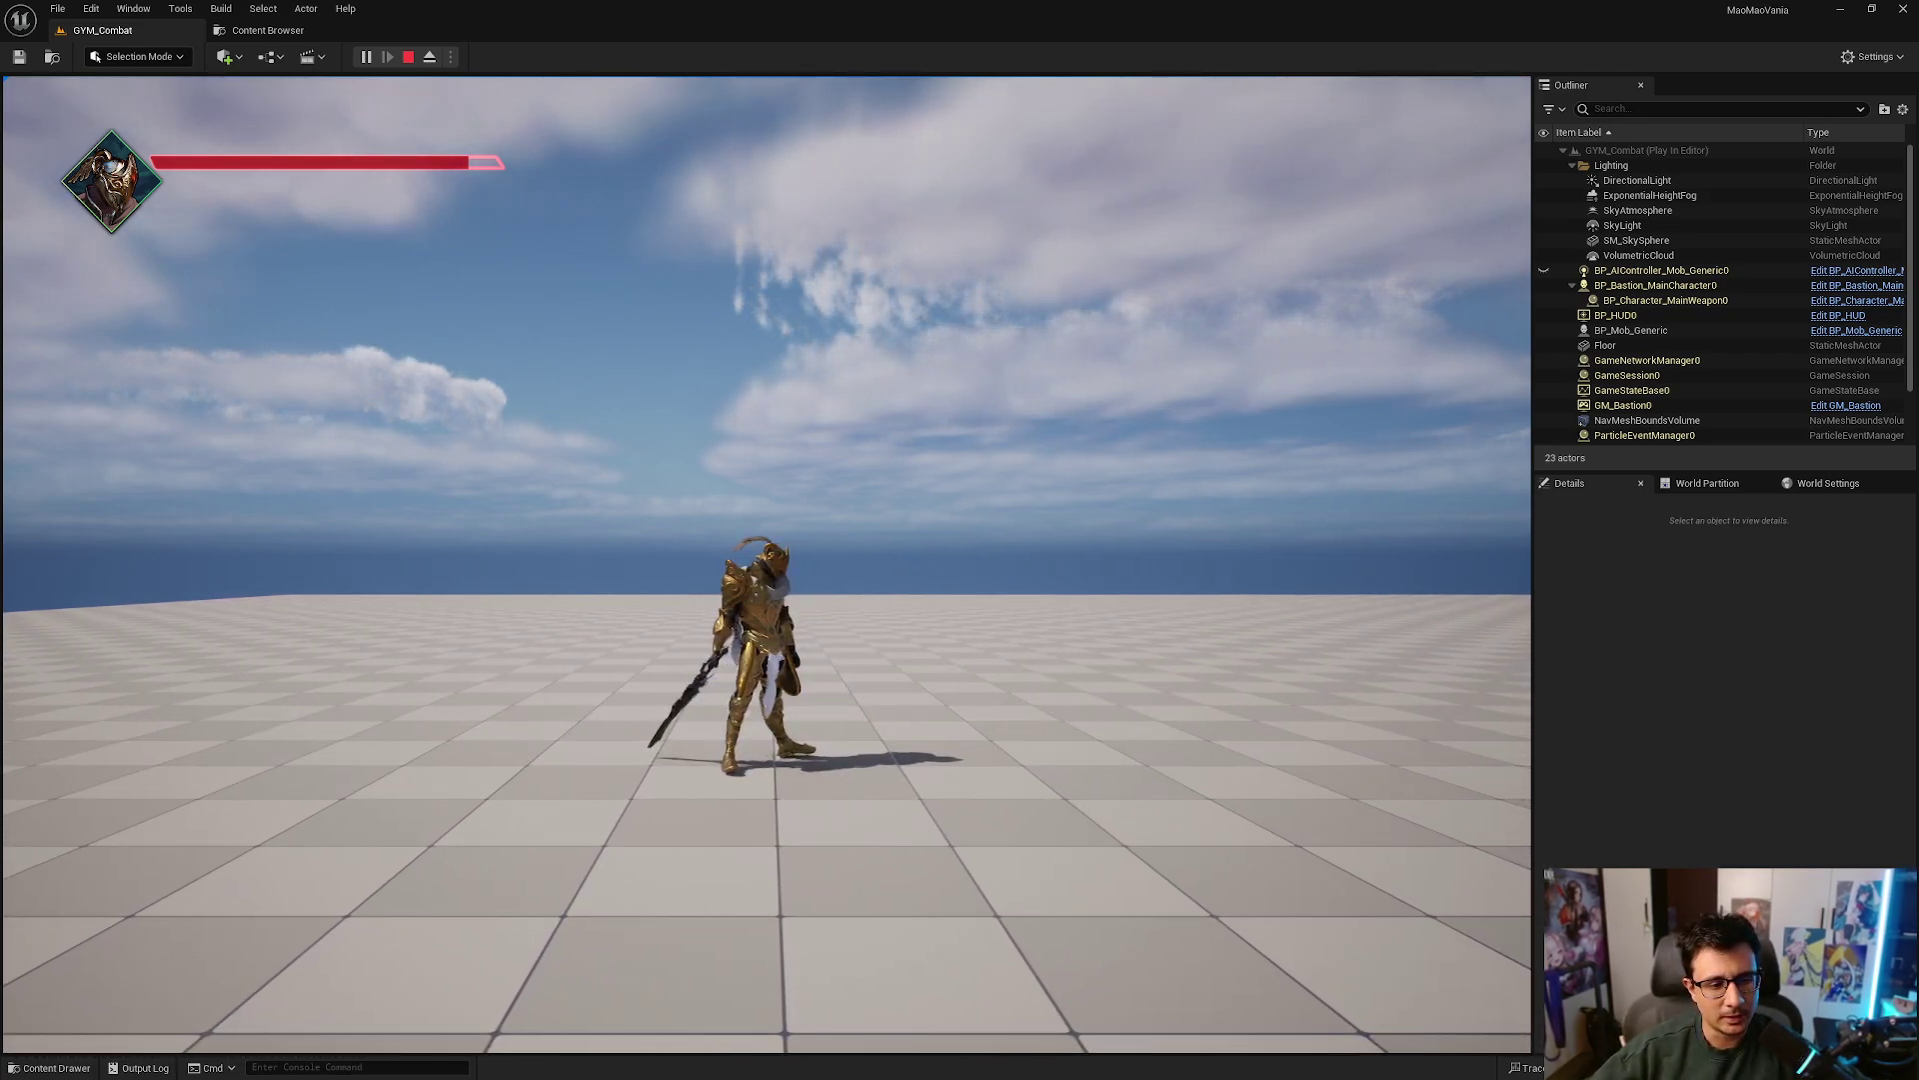
key(a)
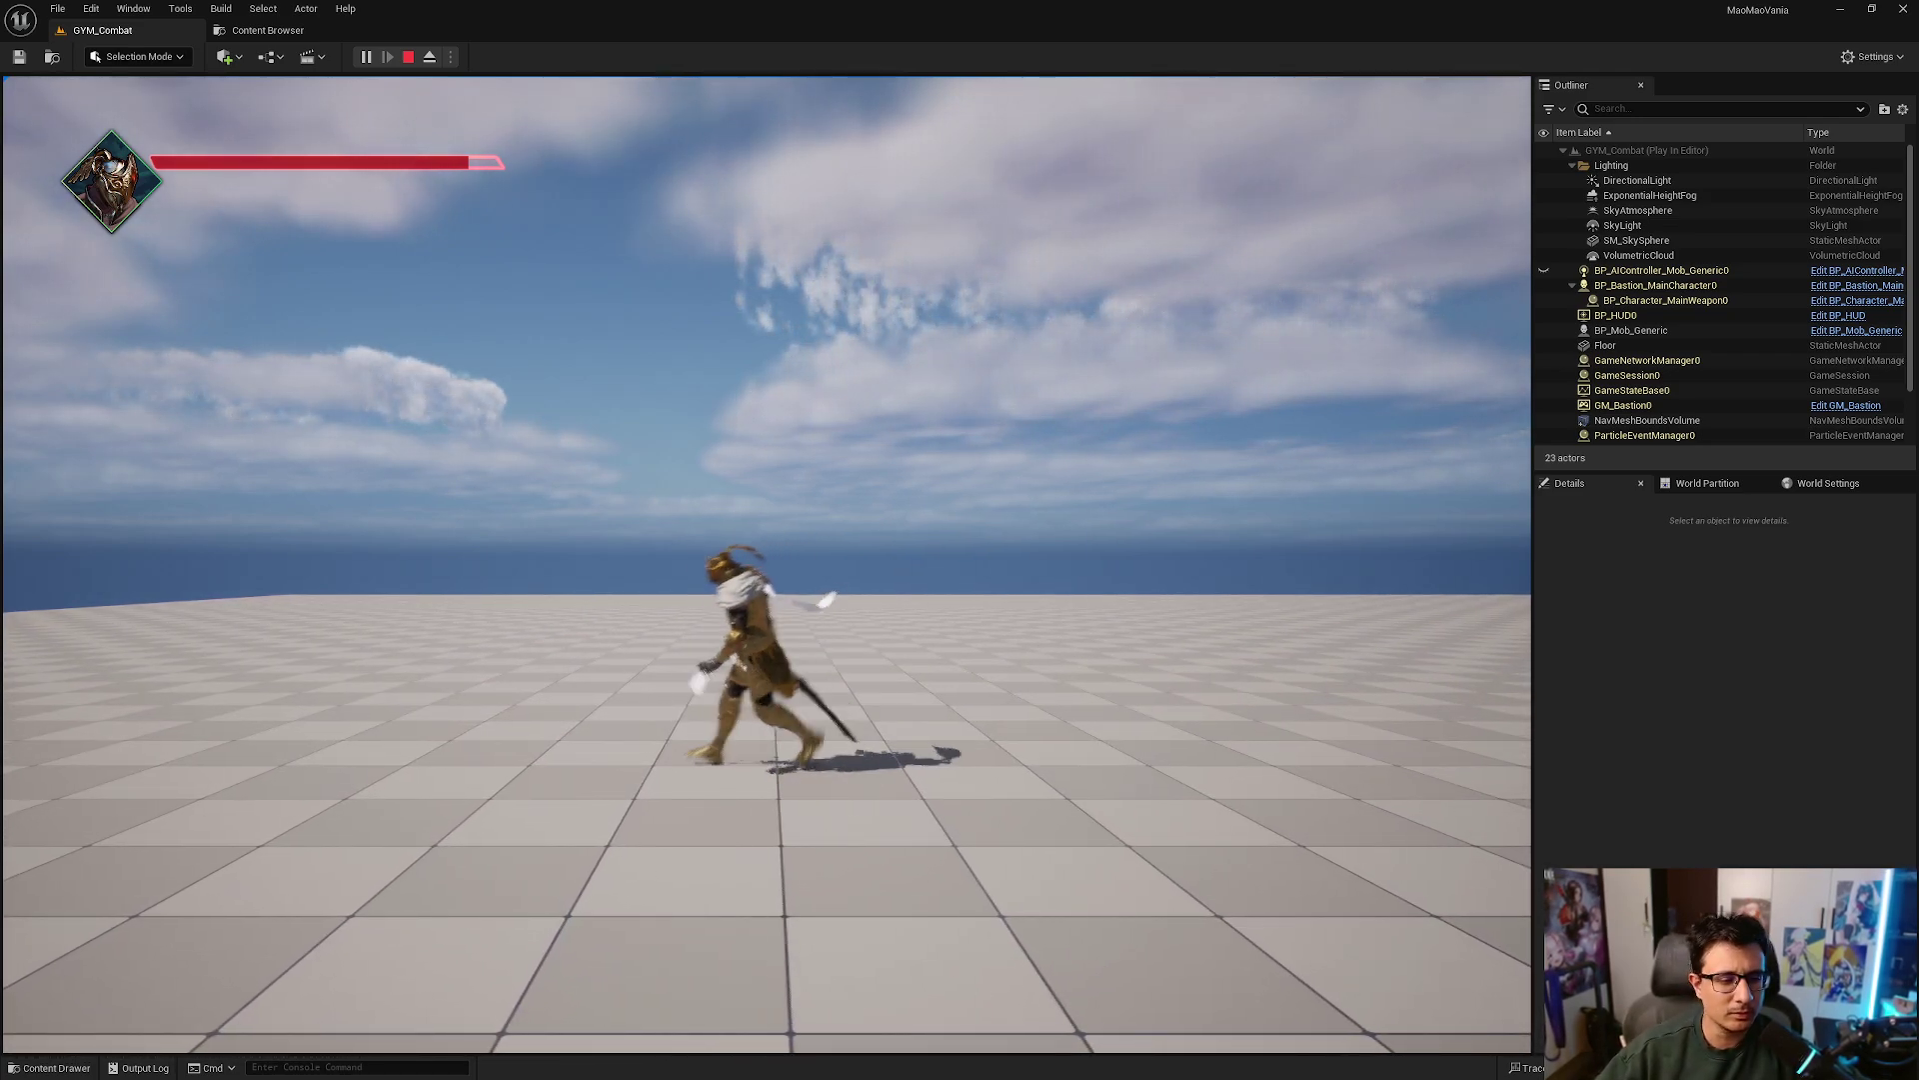
key(d)
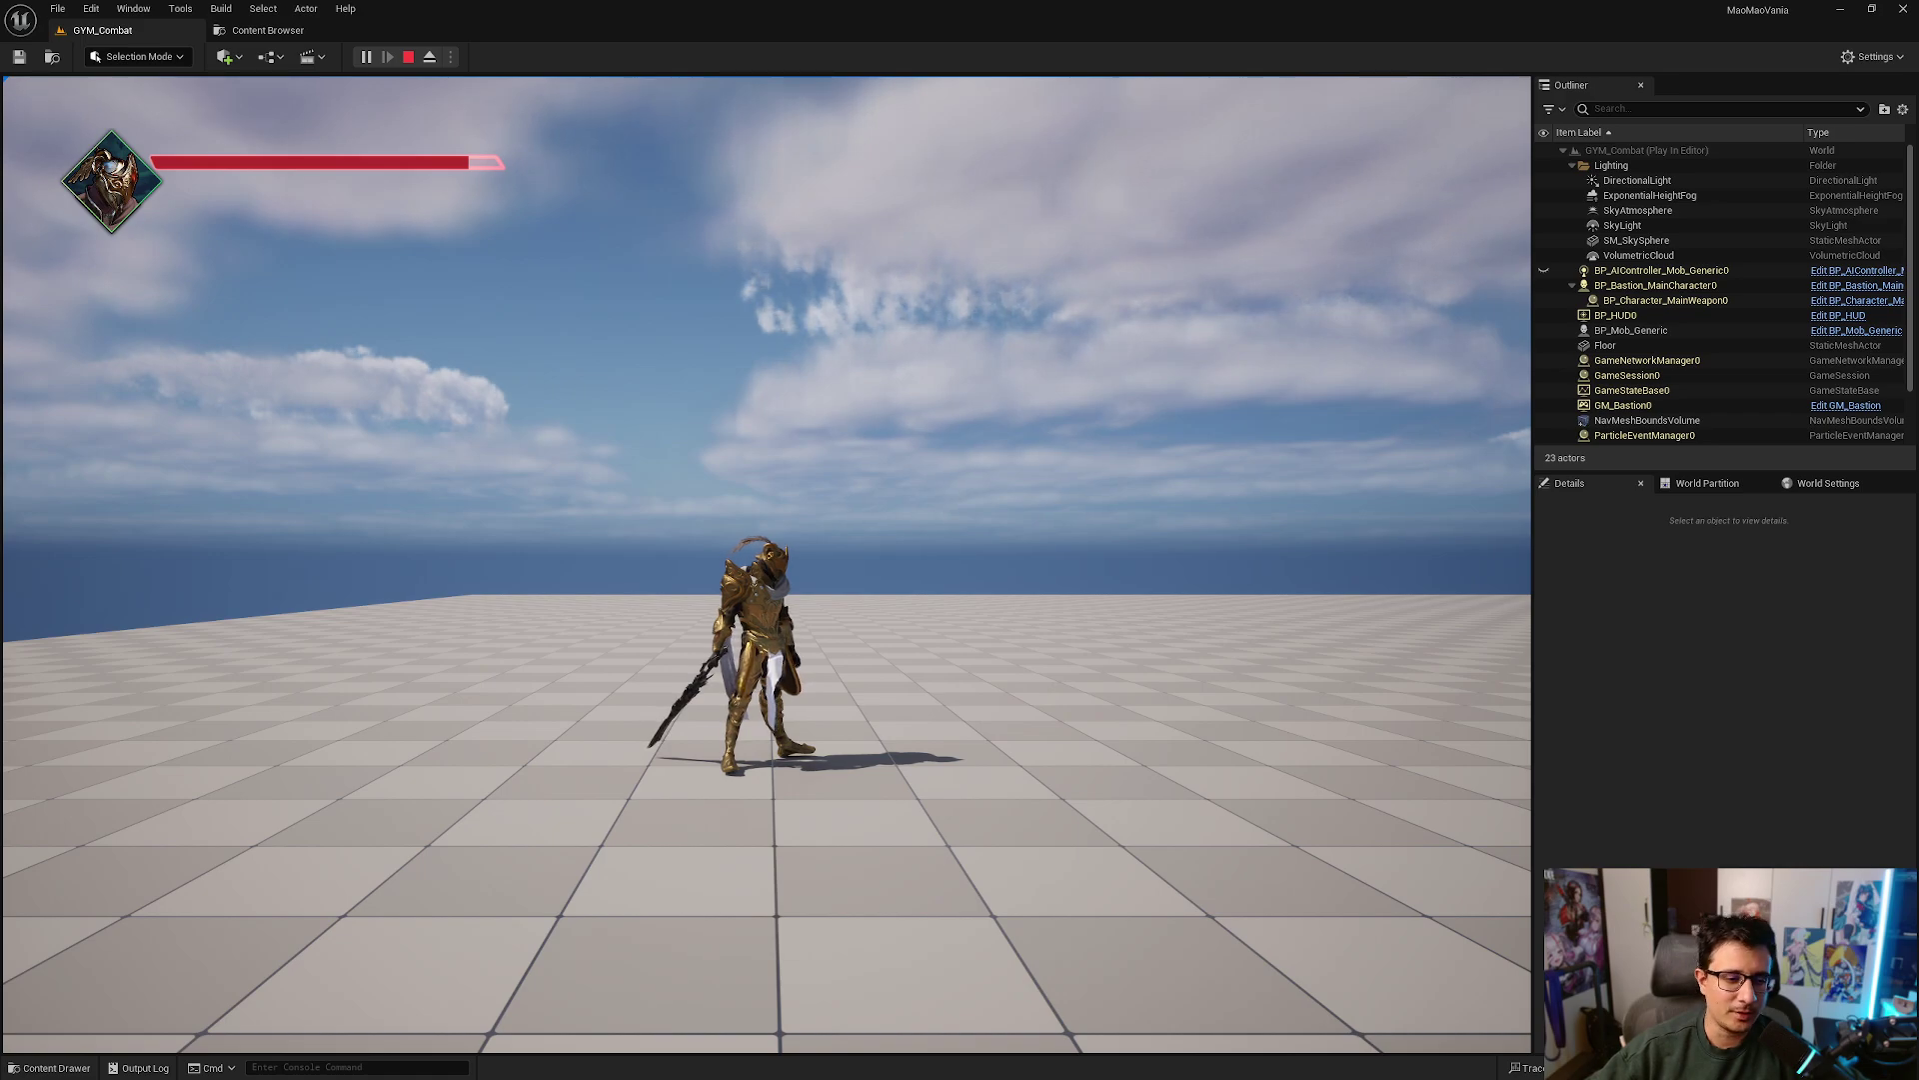
key(a)
key(d)
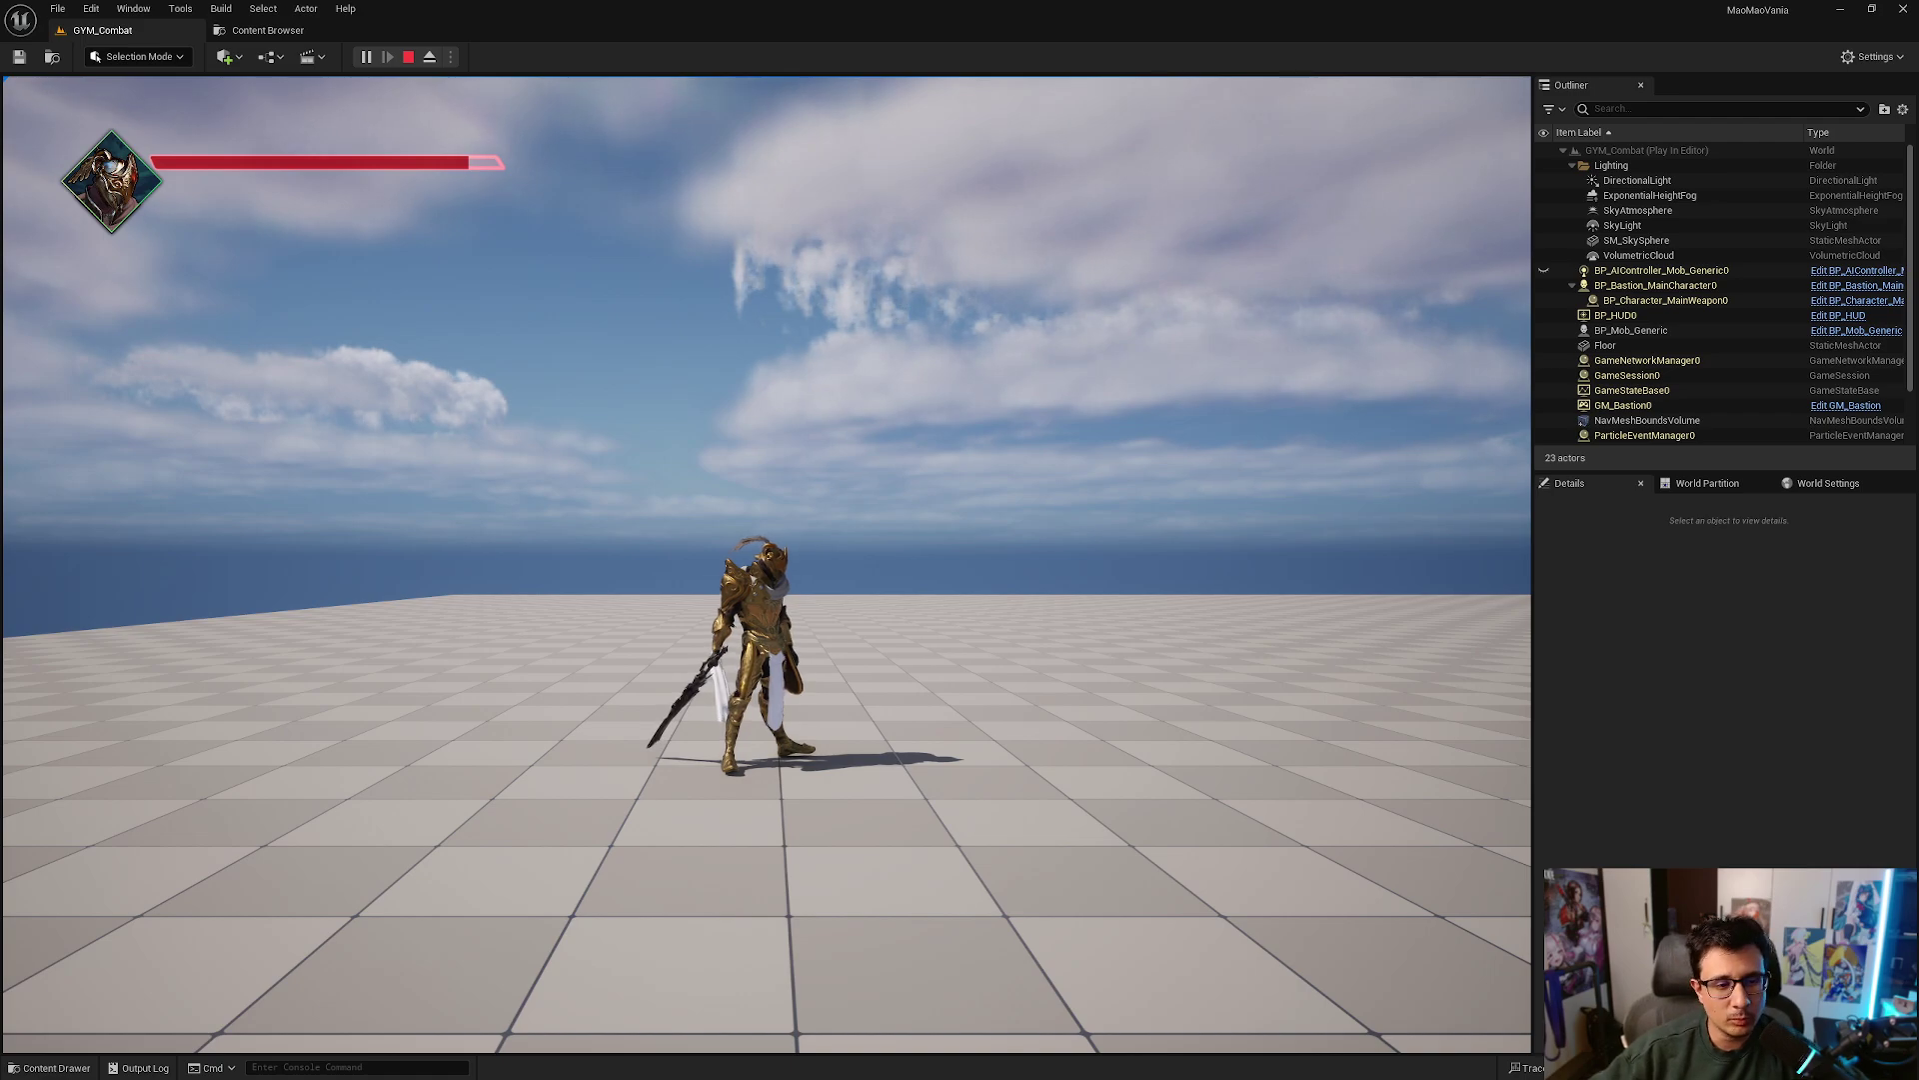
Run the player character back and forth across the open floor away from the mob, standing still between runs.
key(d)
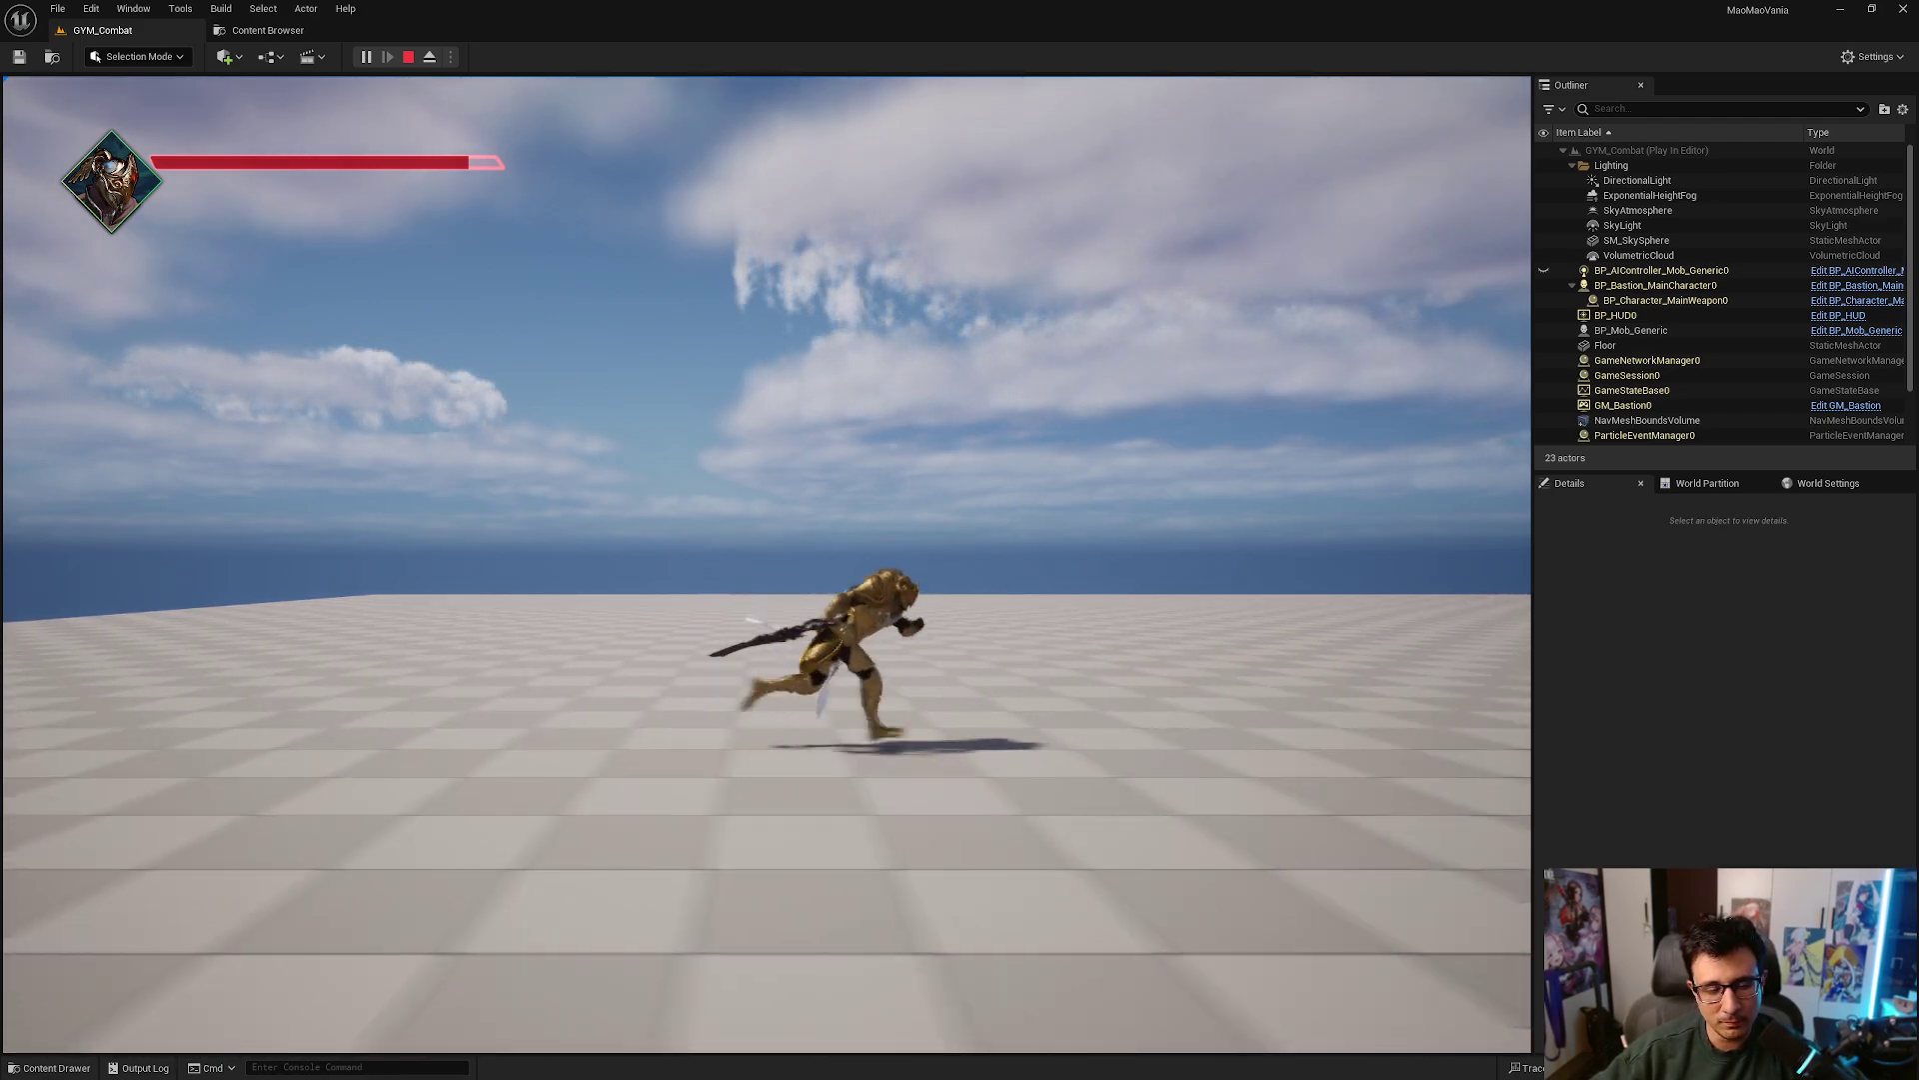
key(a)
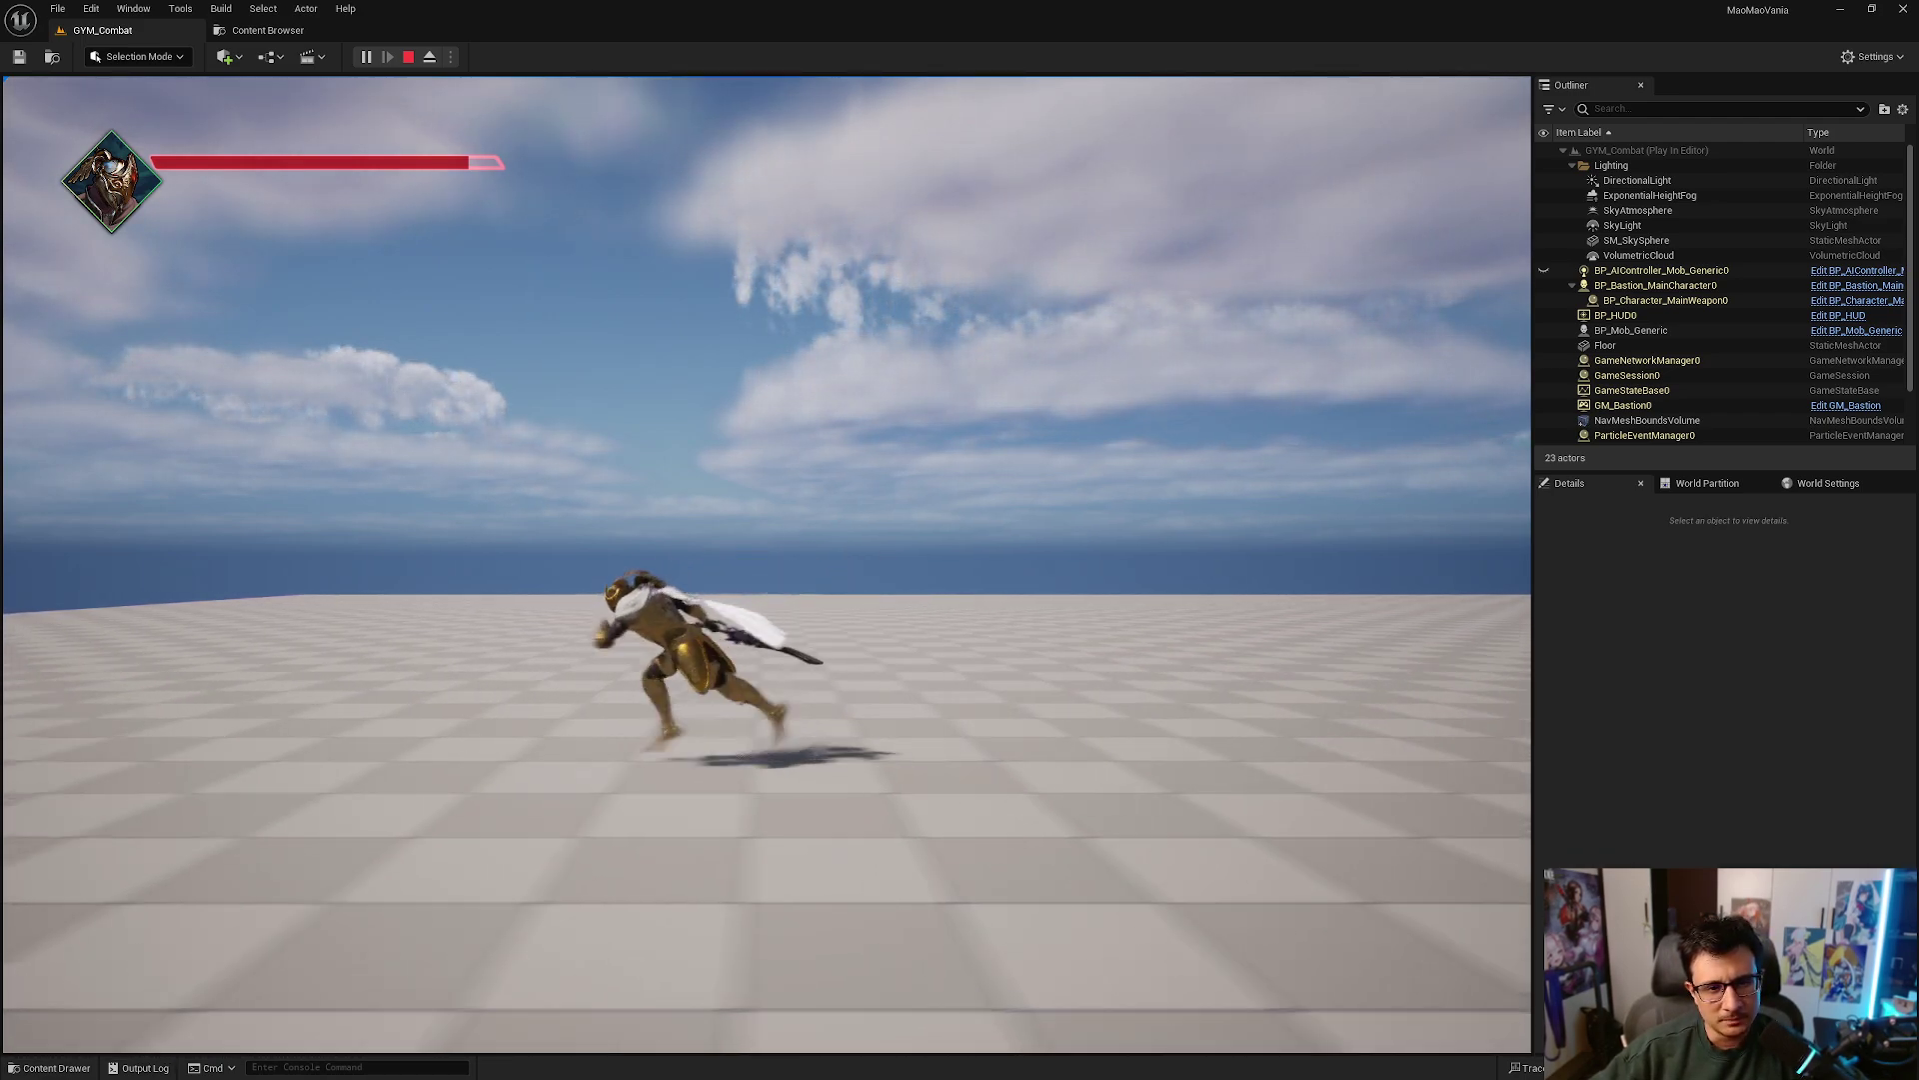
key(d)
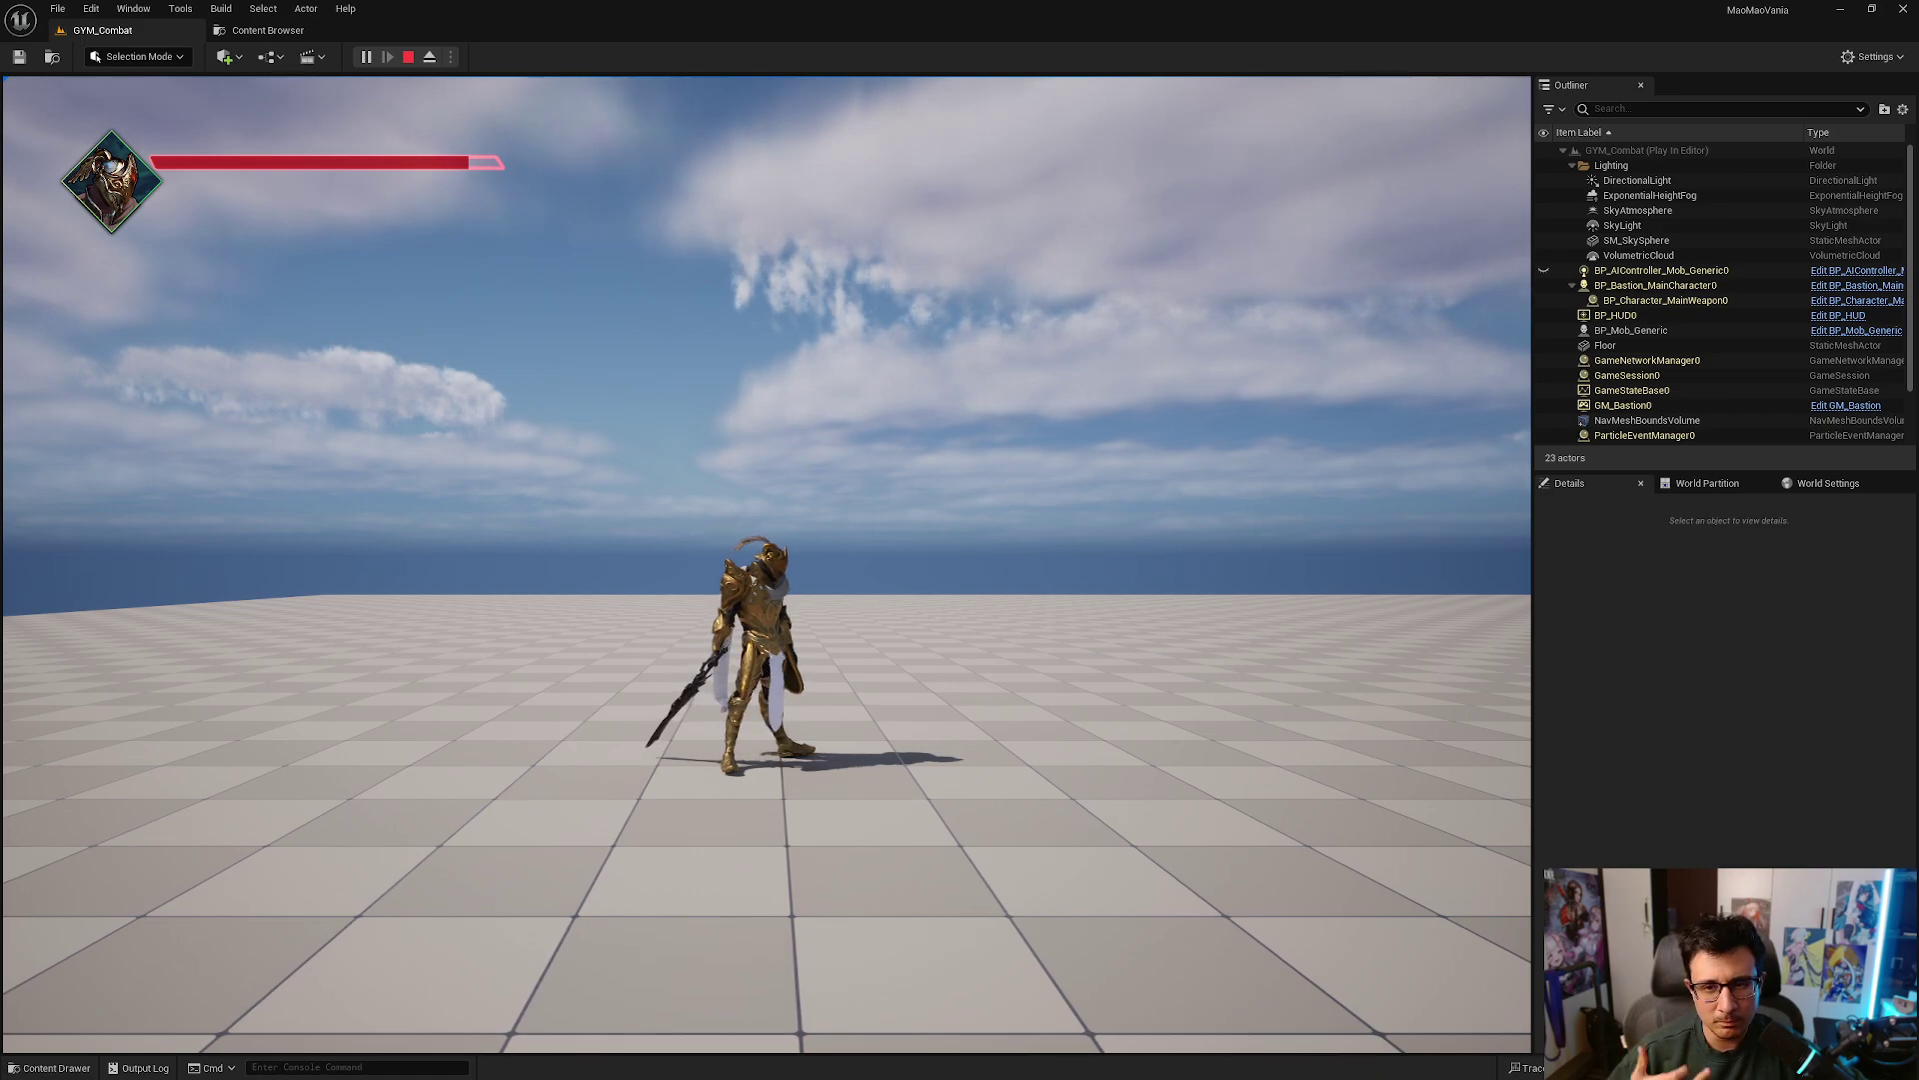
key(a)
key(d)
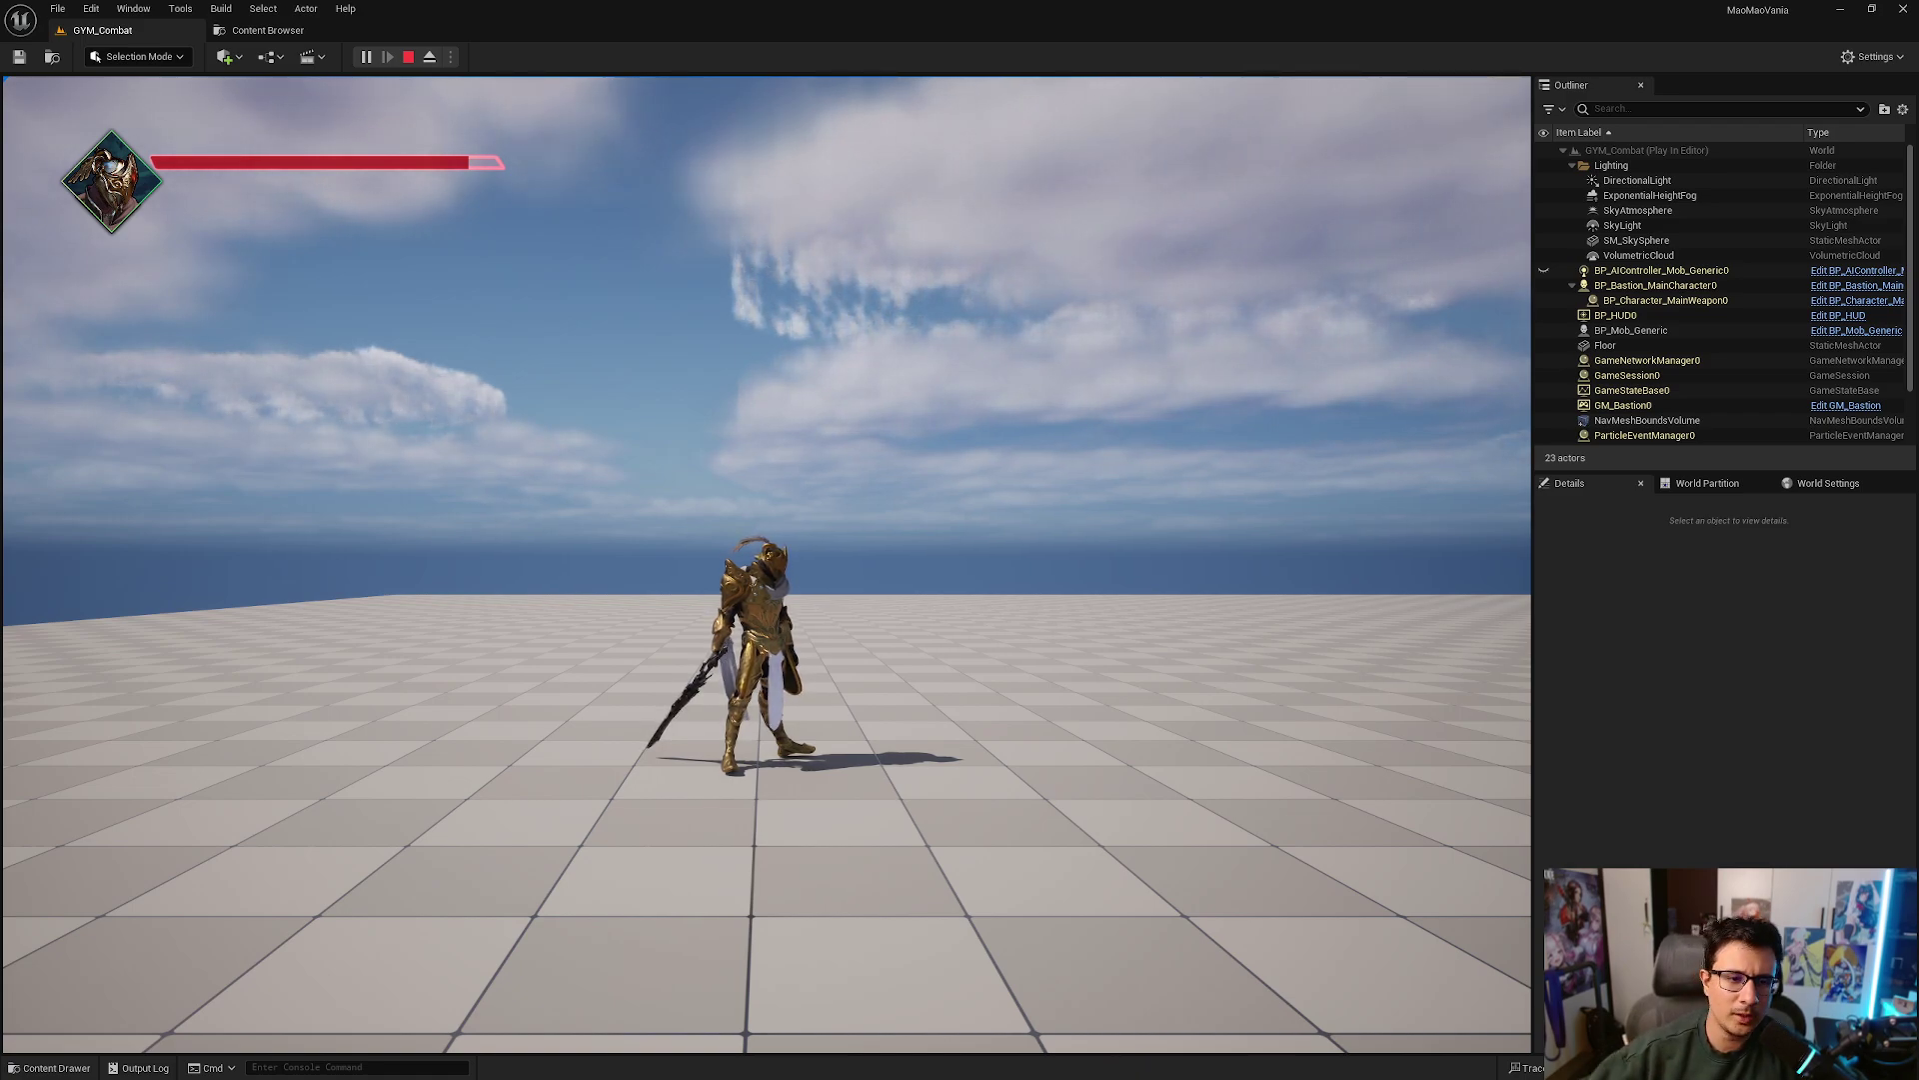
key(a)
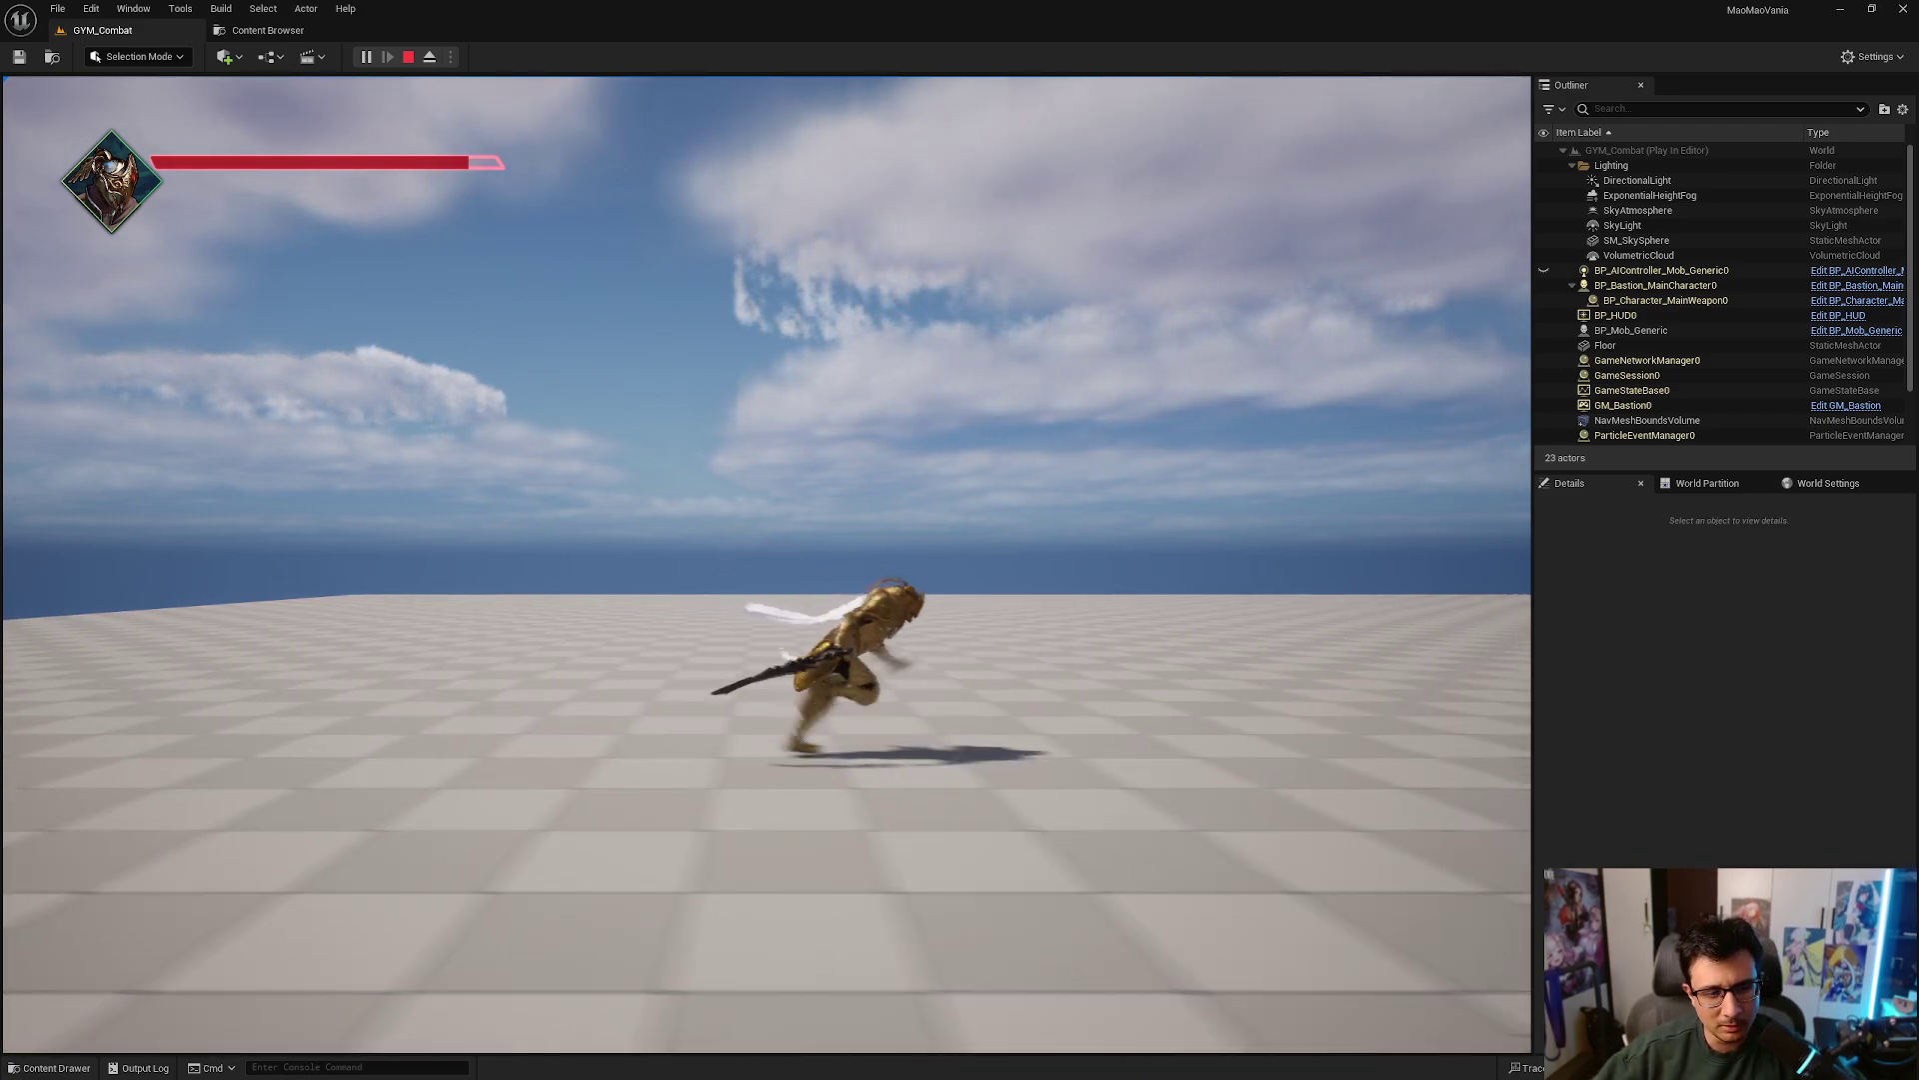
key(d)
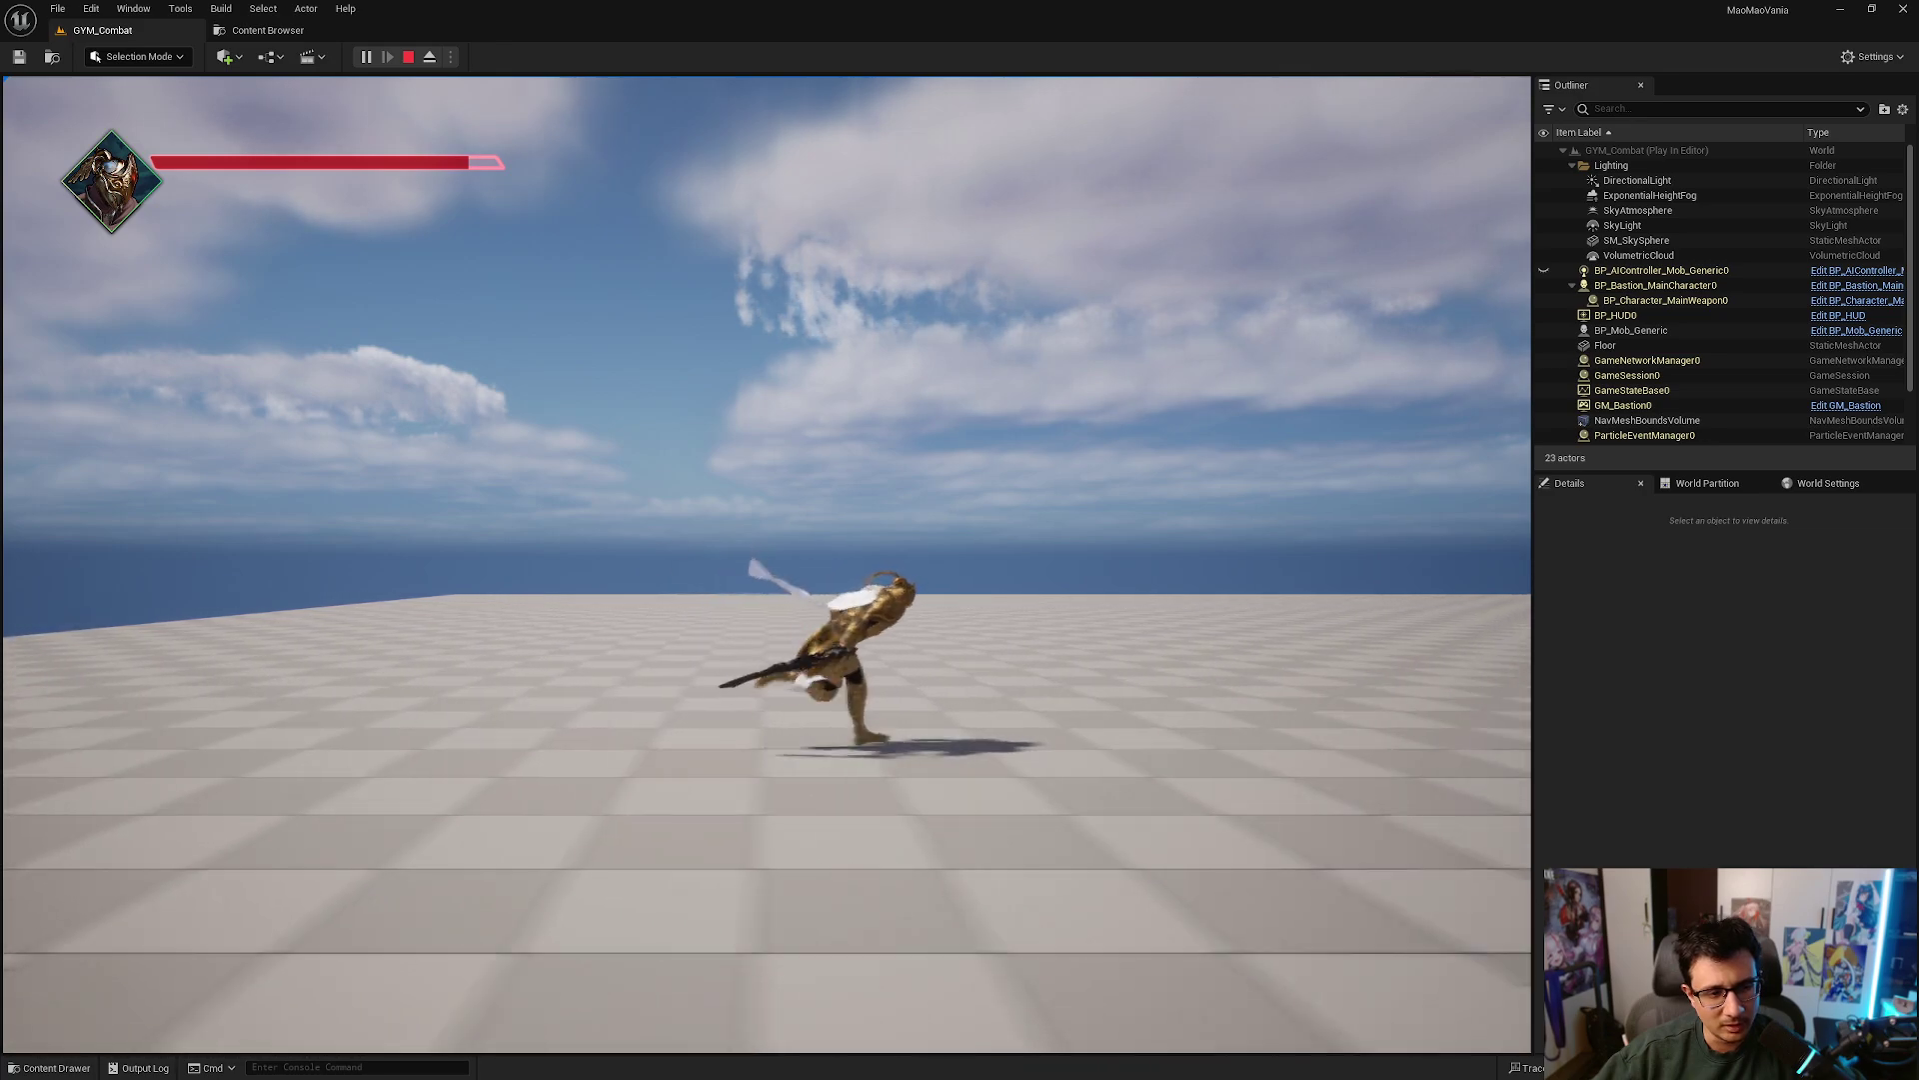
key(a)
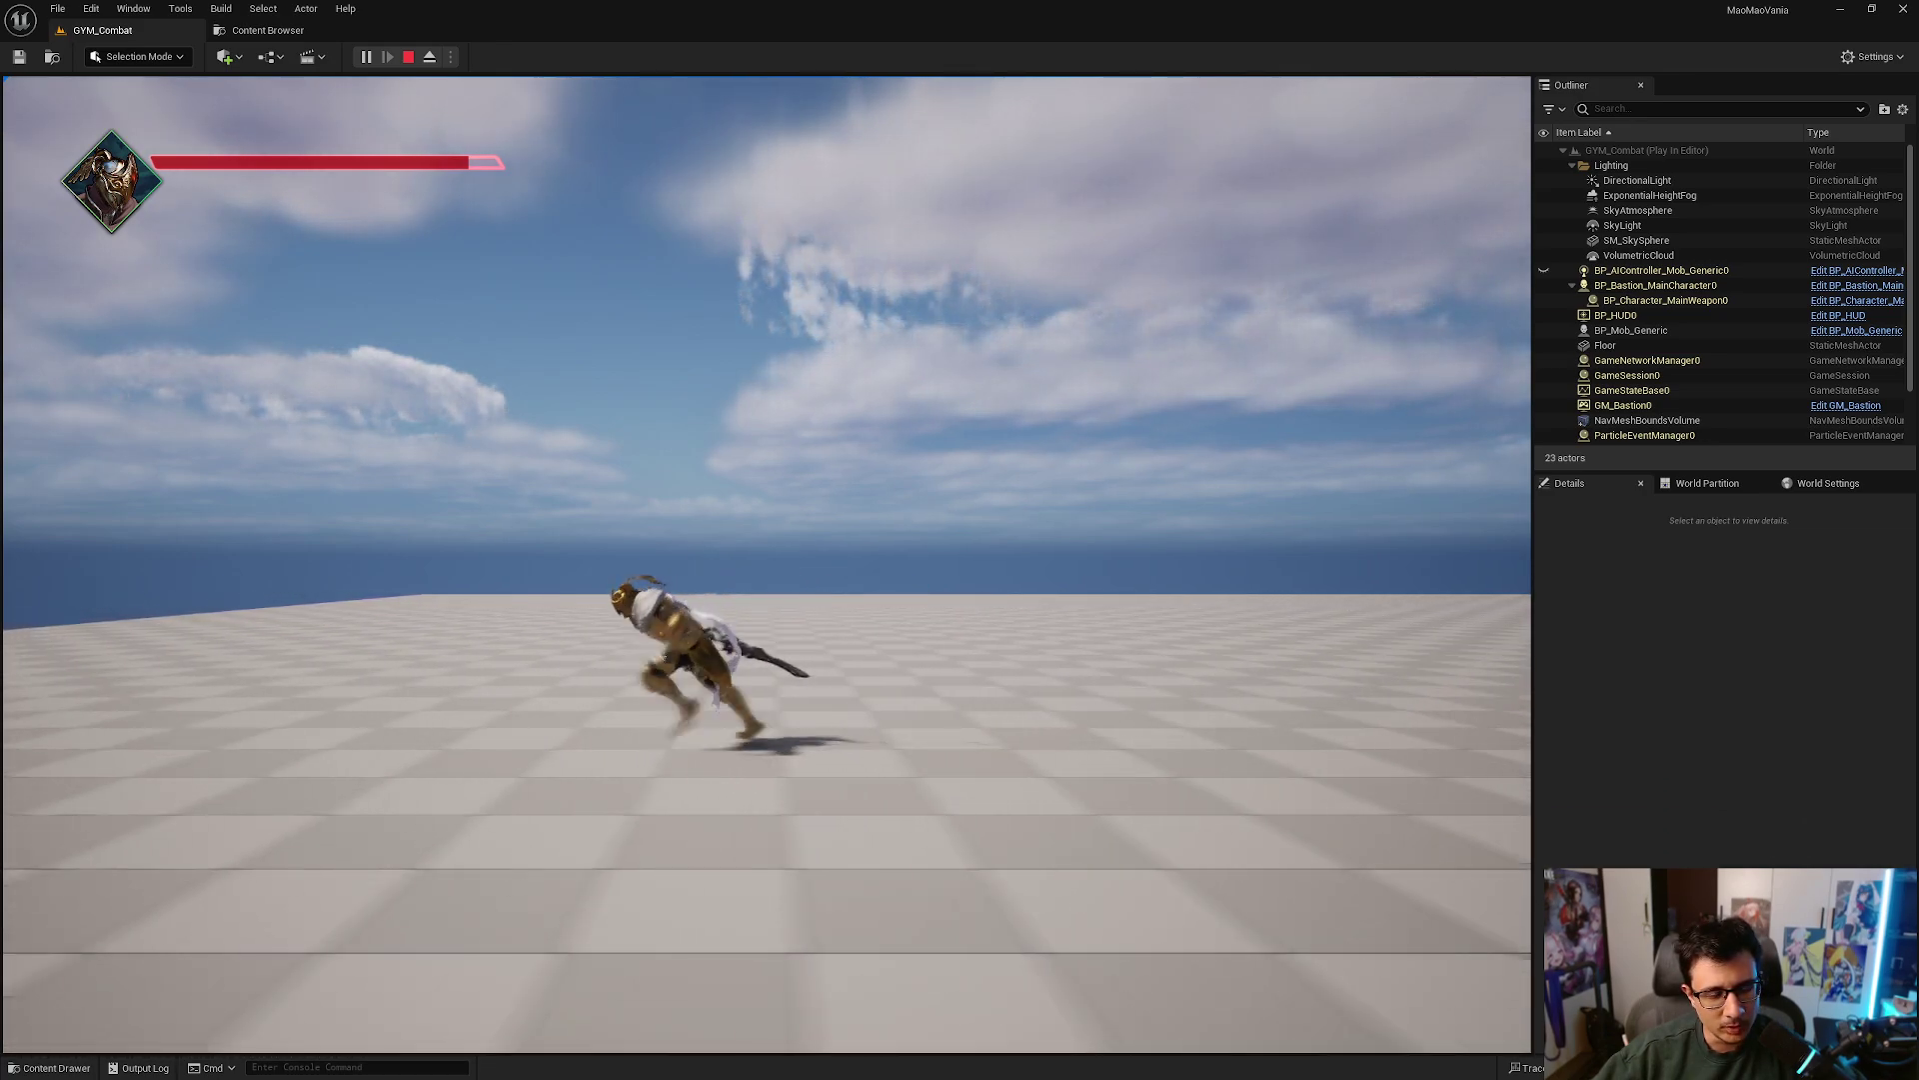
key(d)
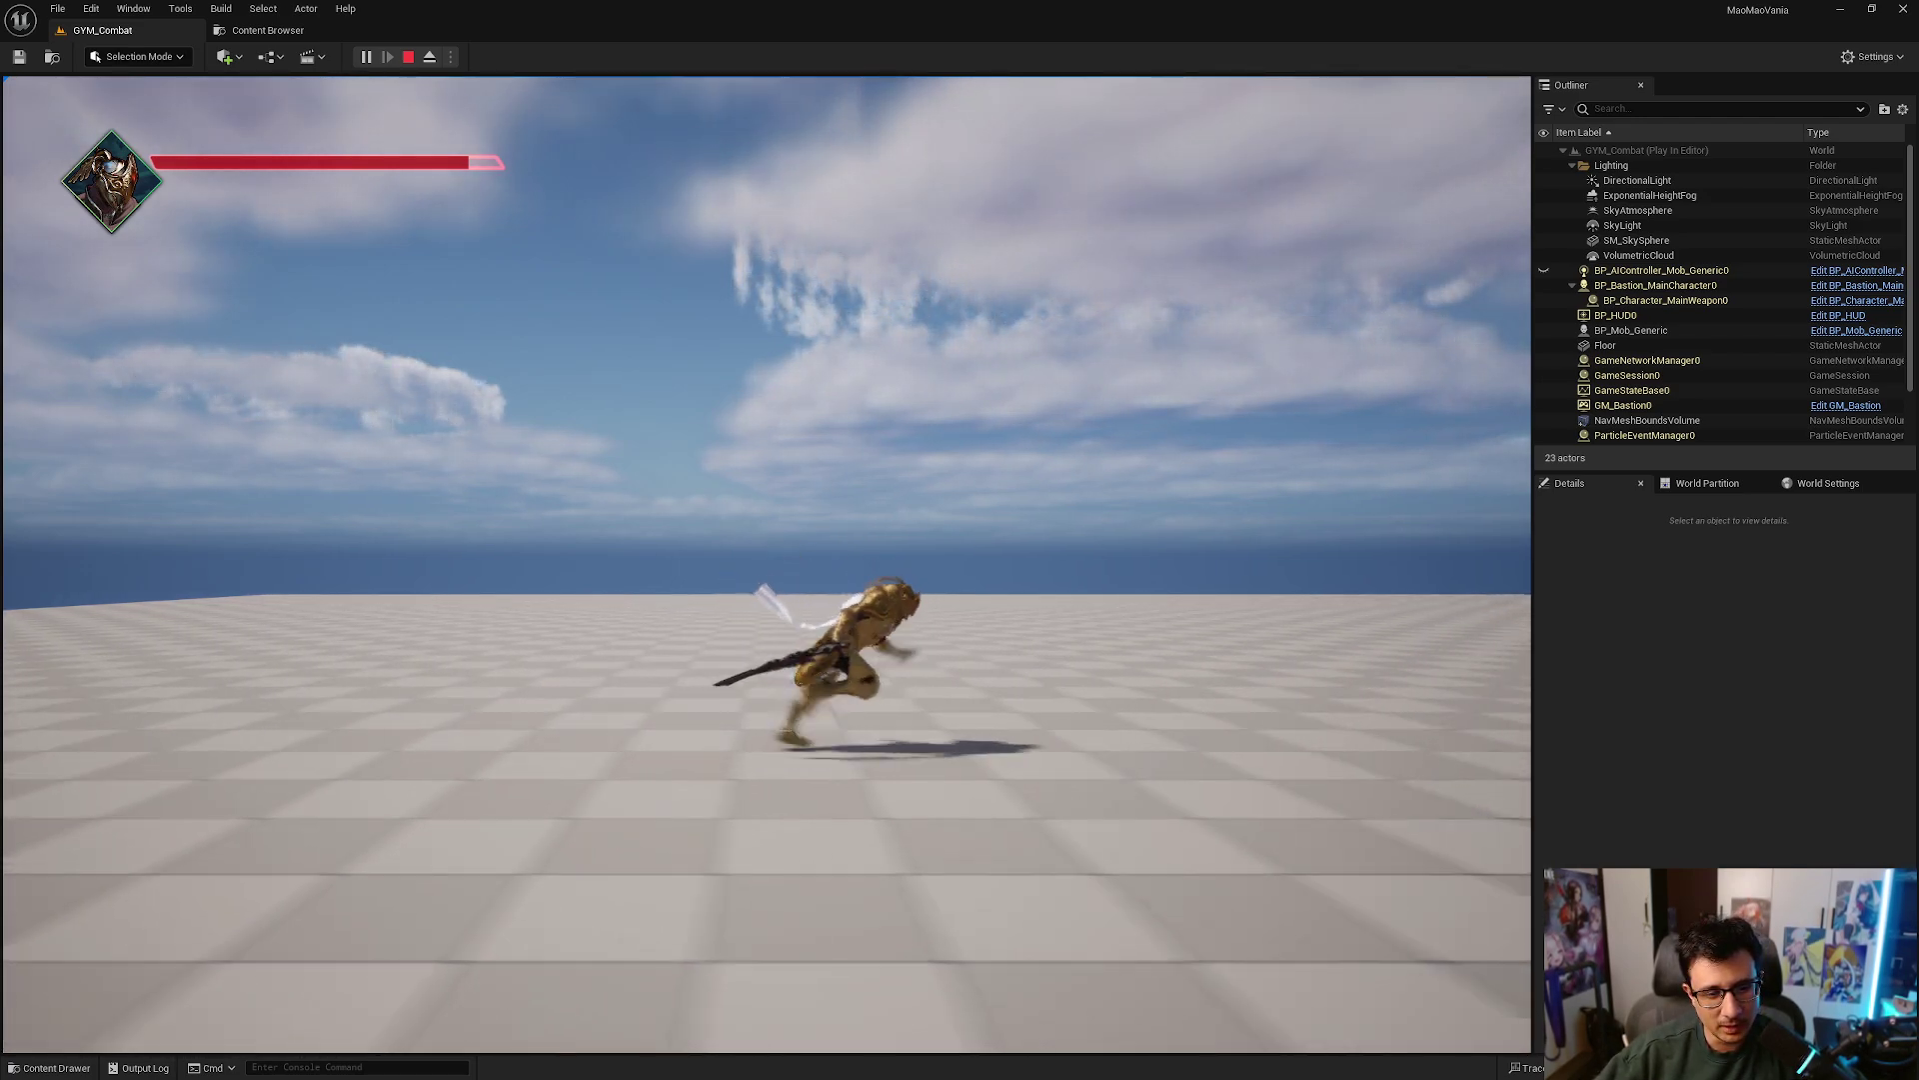
key(a)
Run the player character up to the mob and fight it at close range with the sword until it is defeated.
key(d)
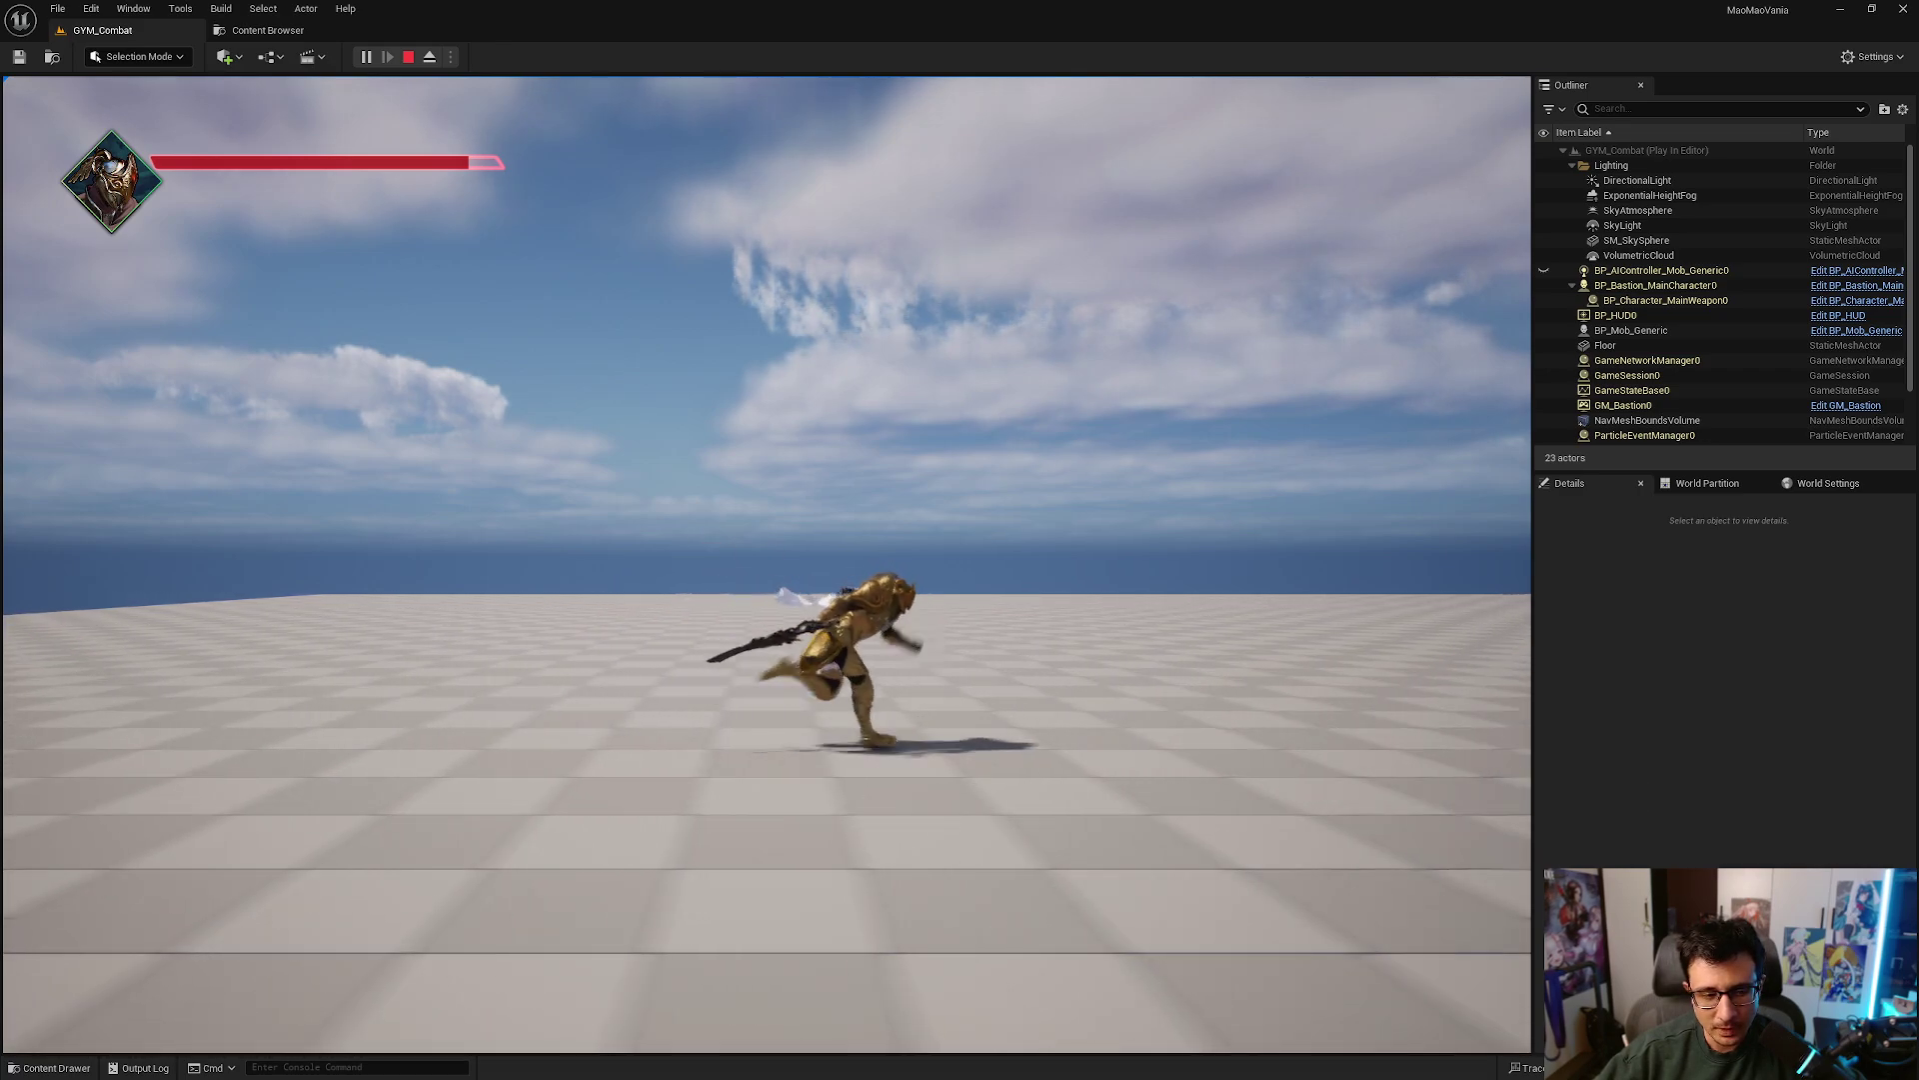
key(d)
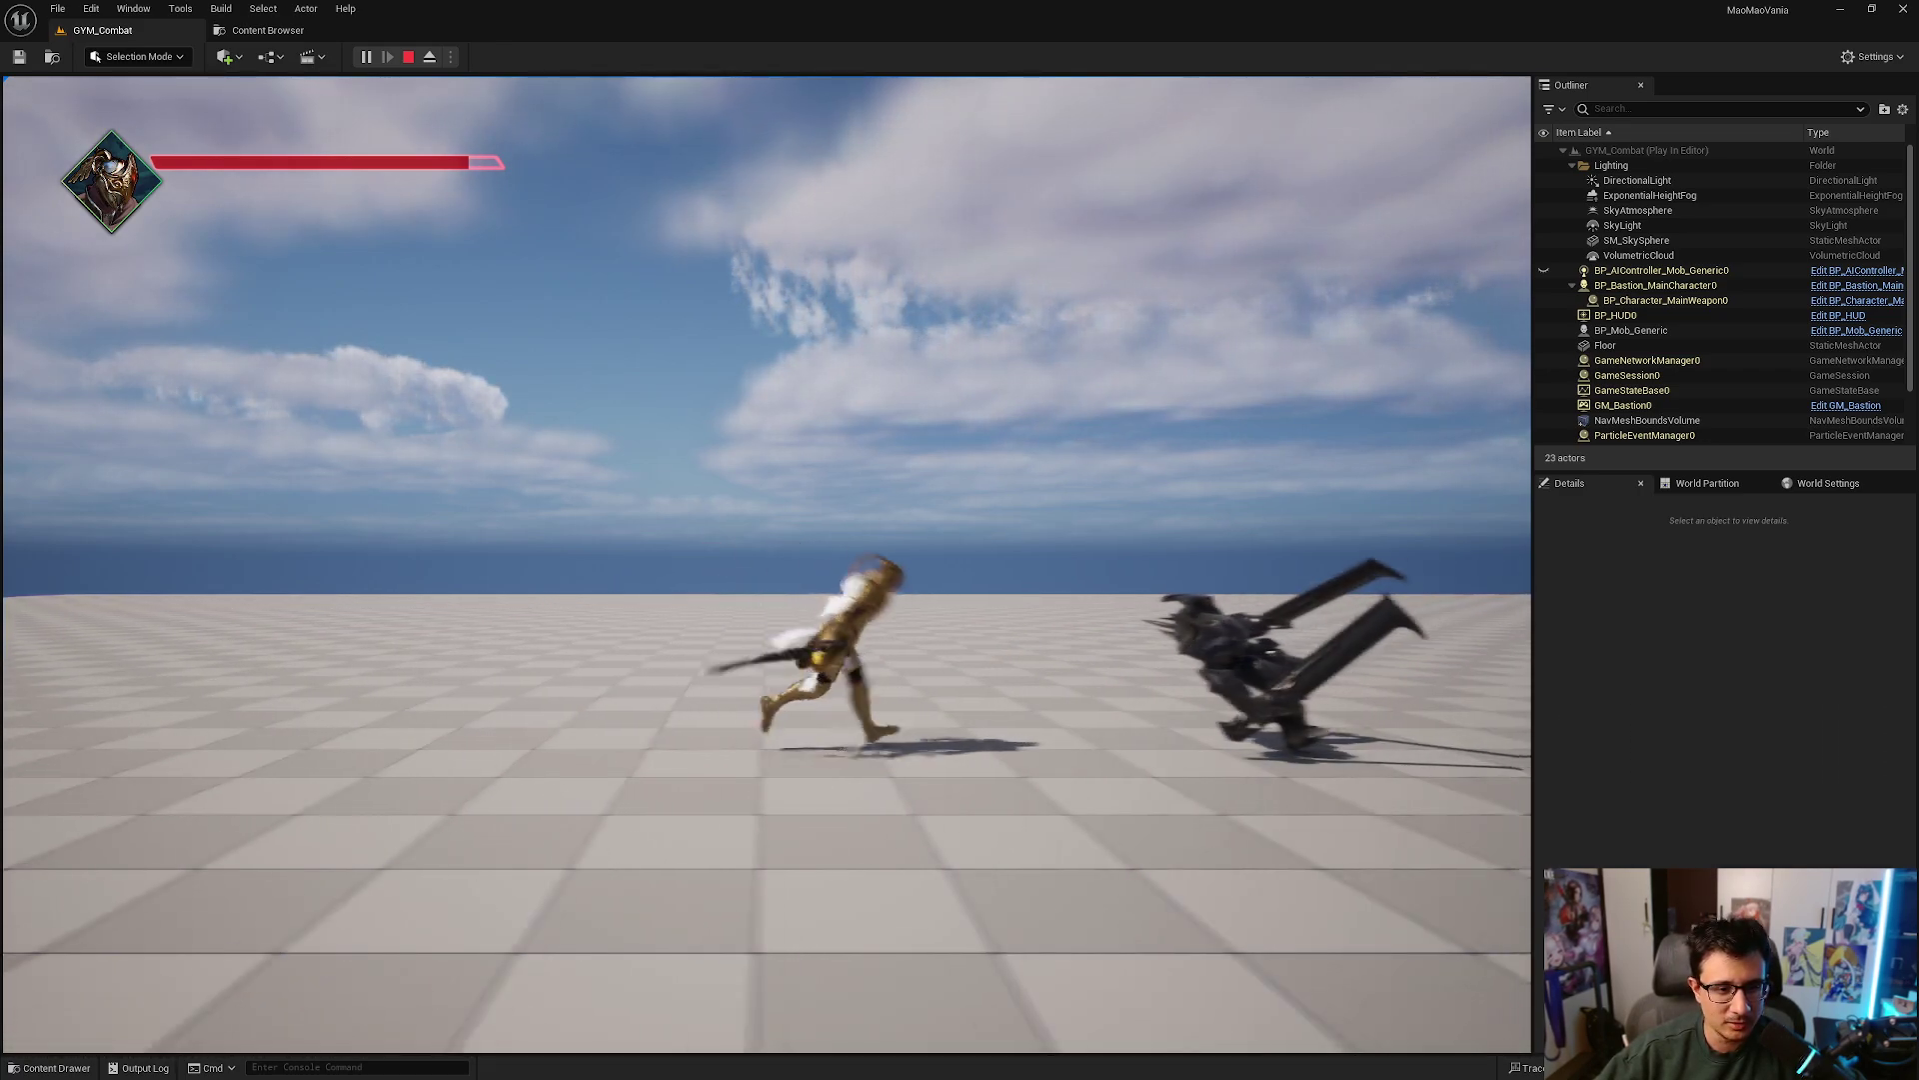
key(a)
key(d)
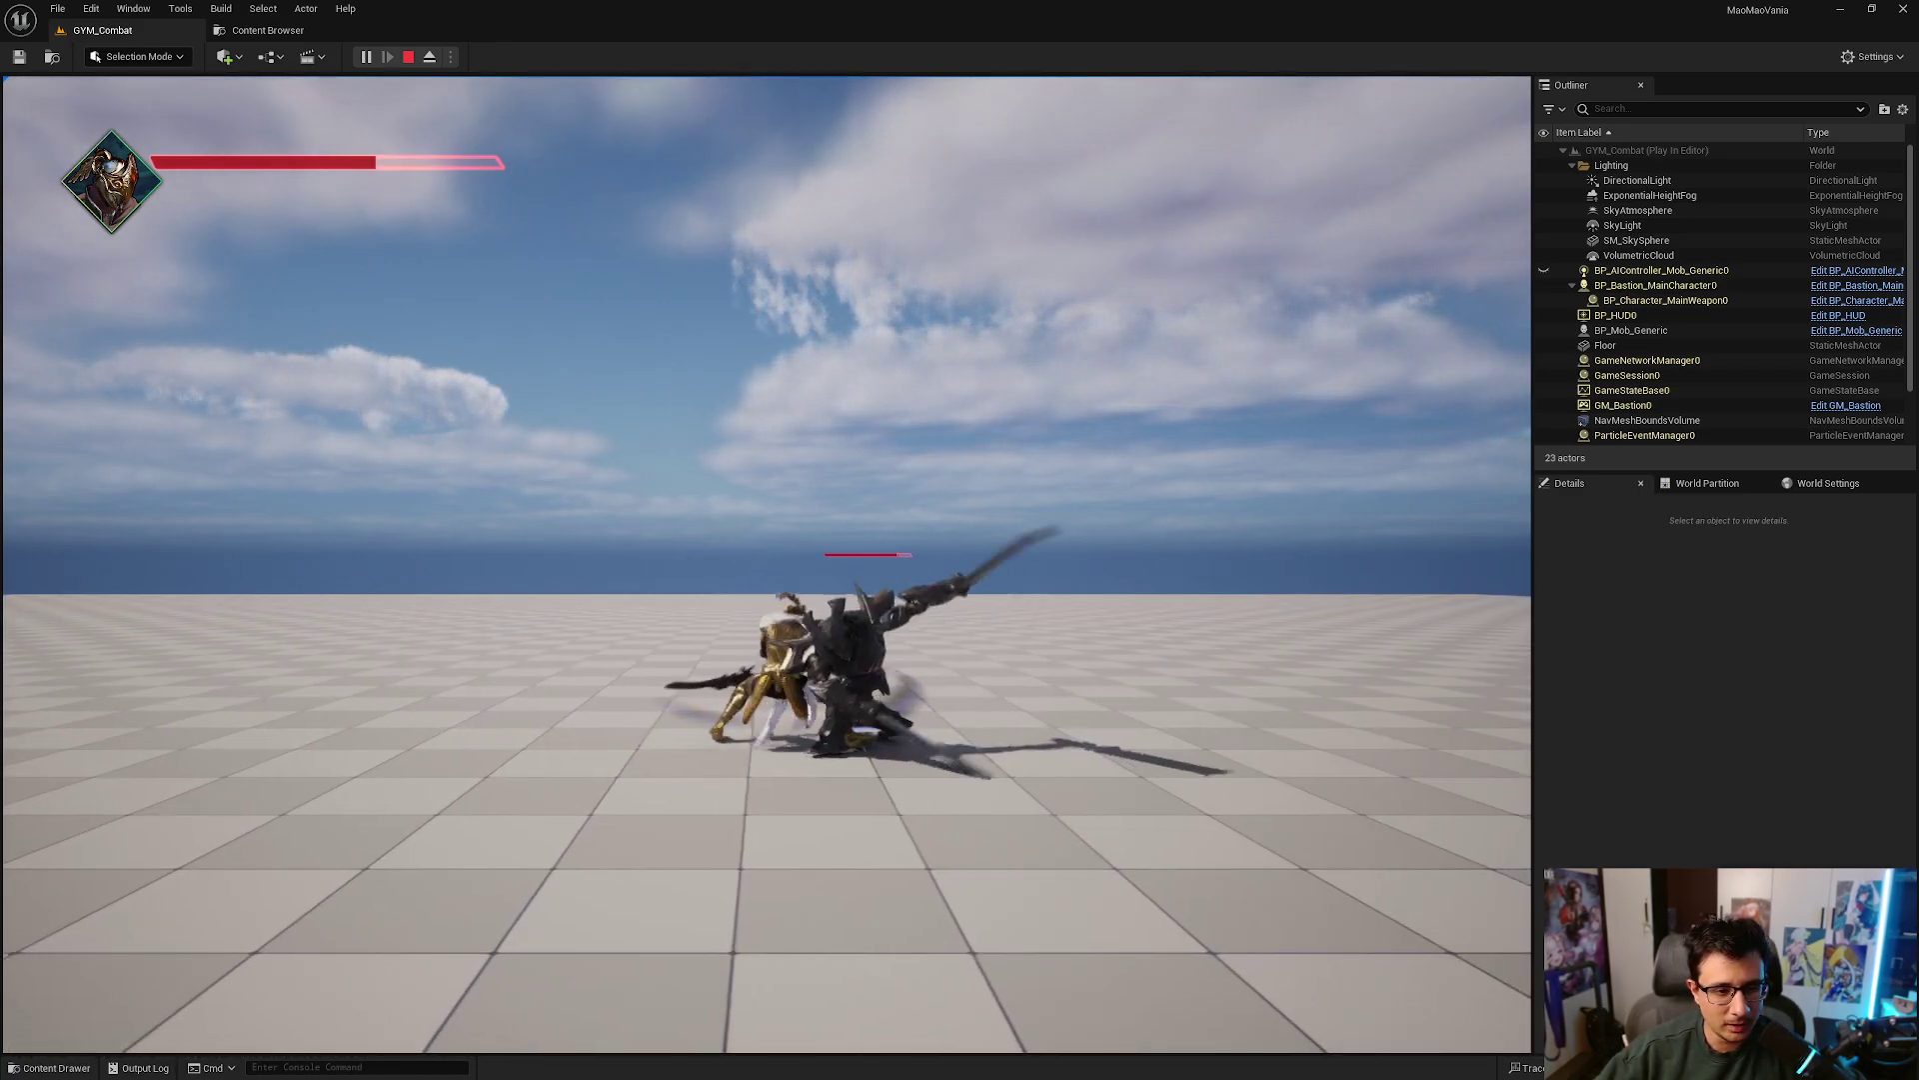
key(d)
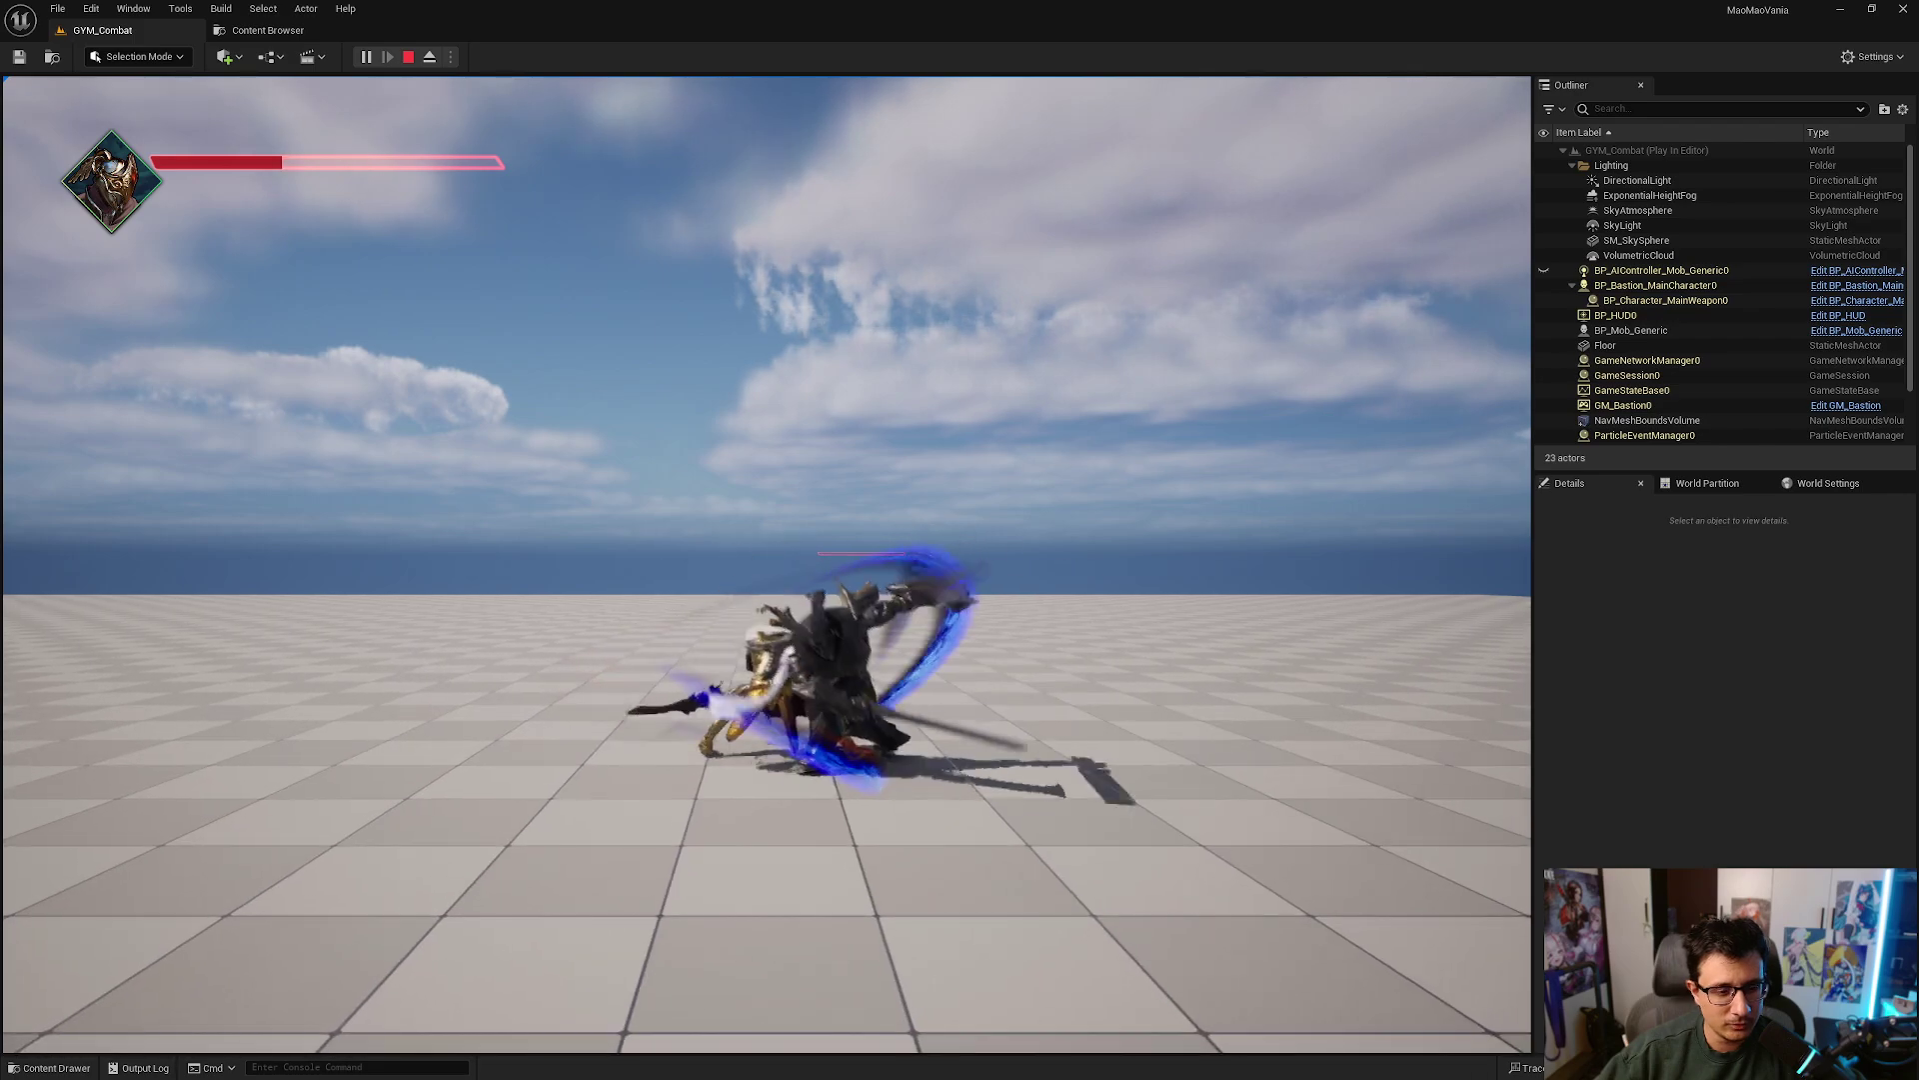
key(d)
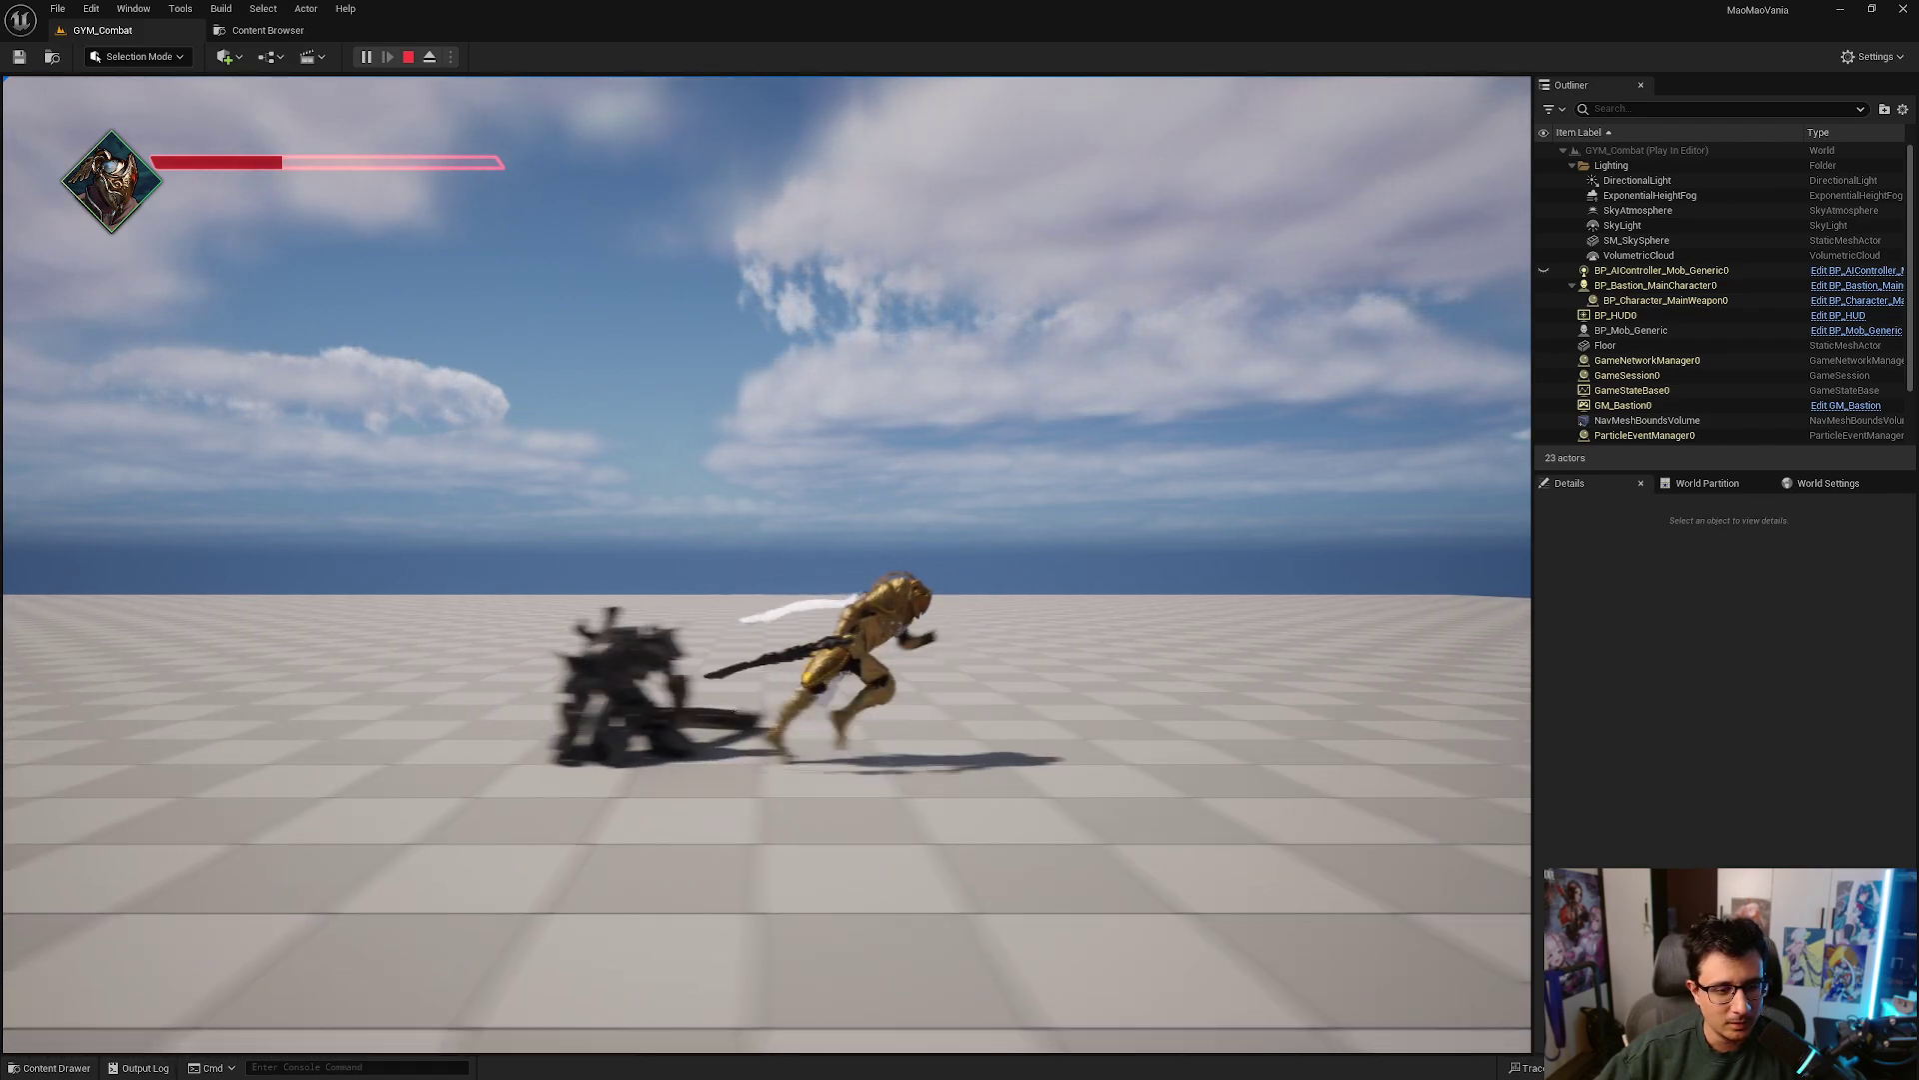
Run the player character back and forth over the defeated mob's body to examine its death pose from both sides.
key(a)
key(d)
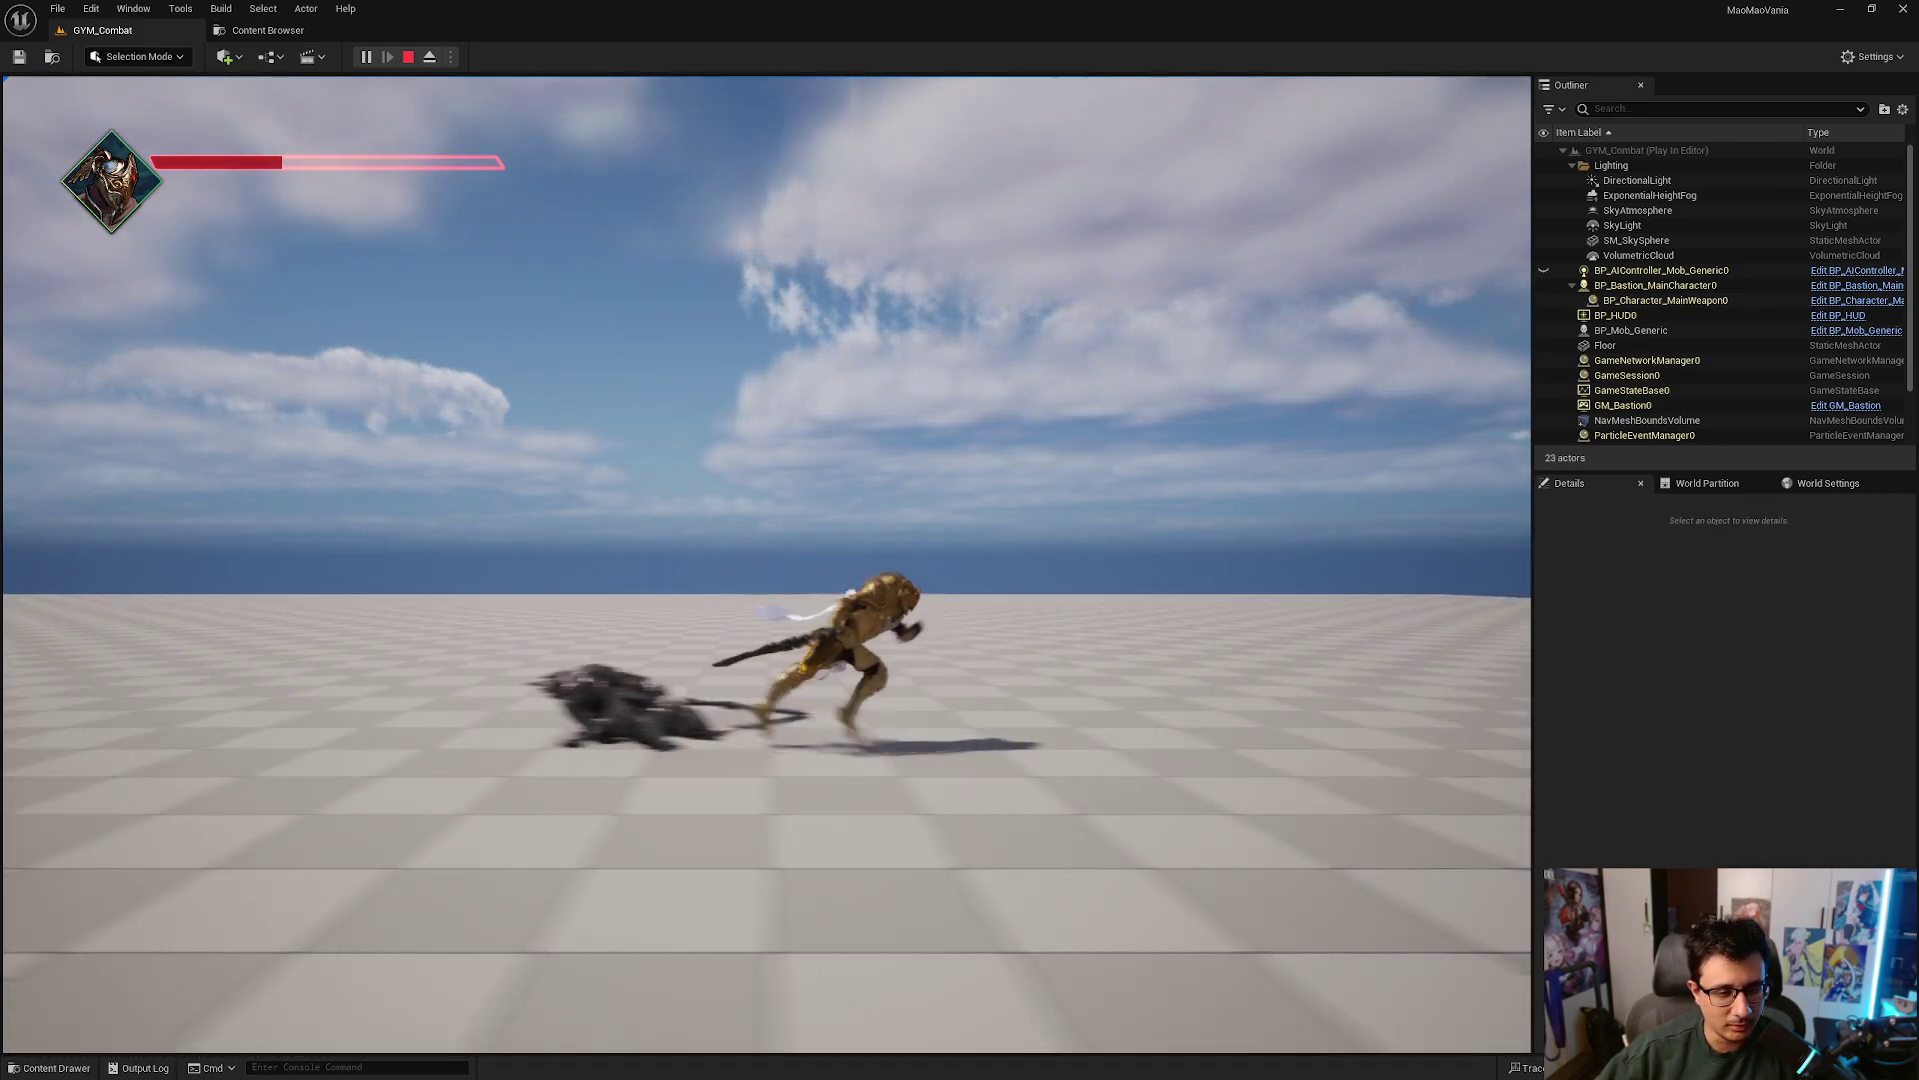
key(a)
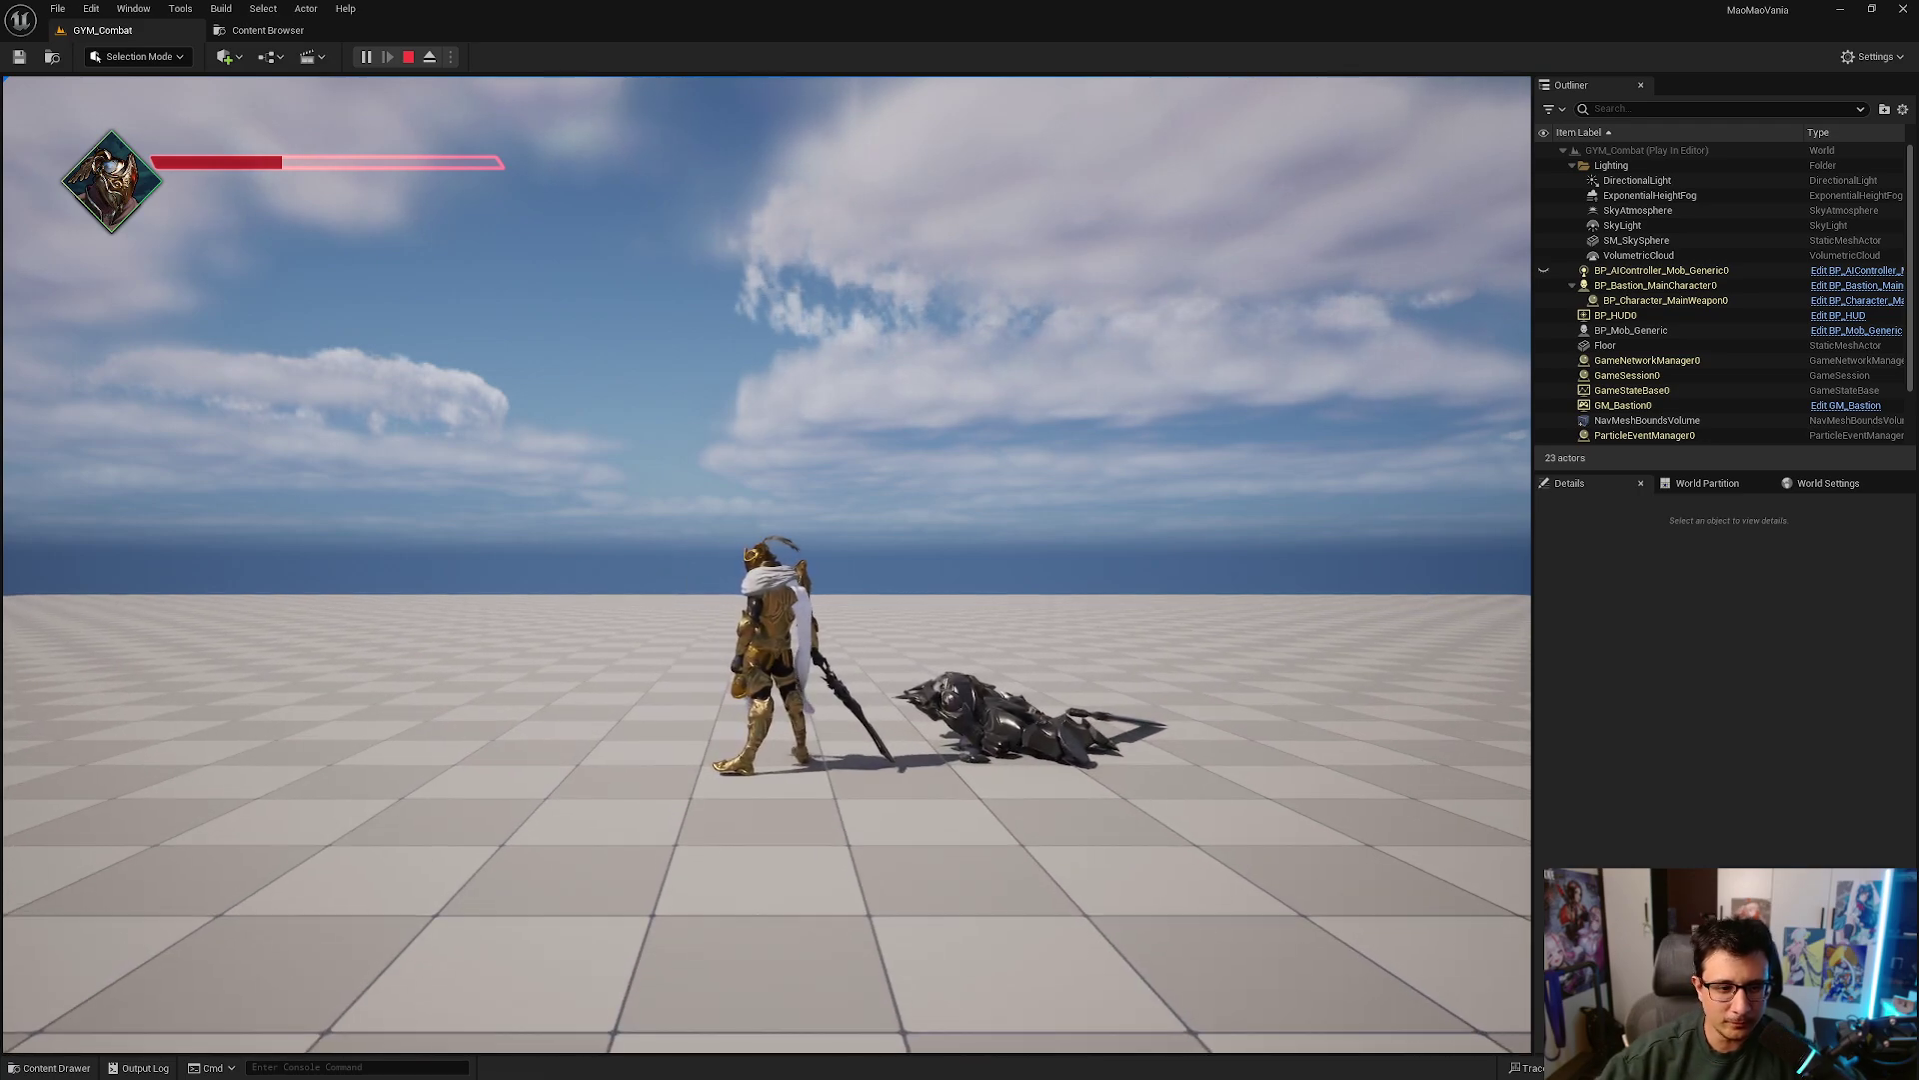
key(d)
key(a)
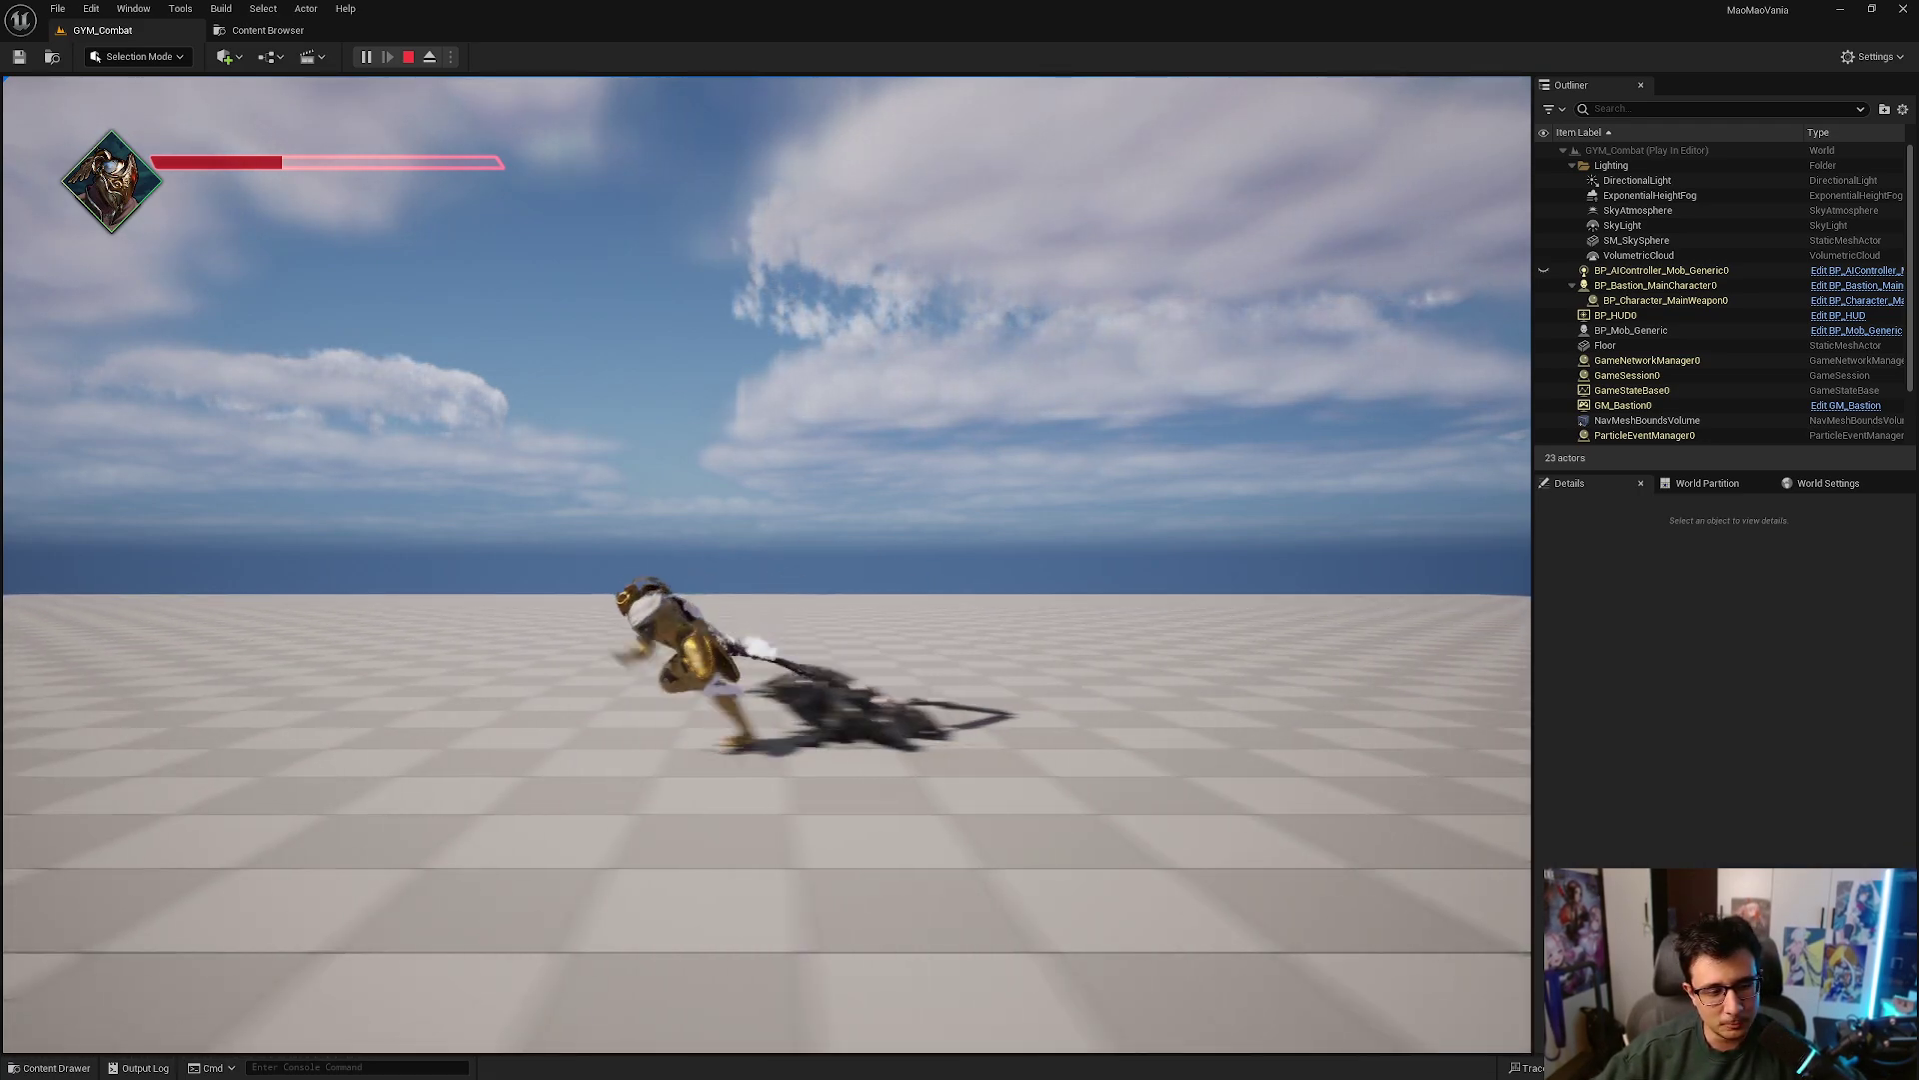
key(d)
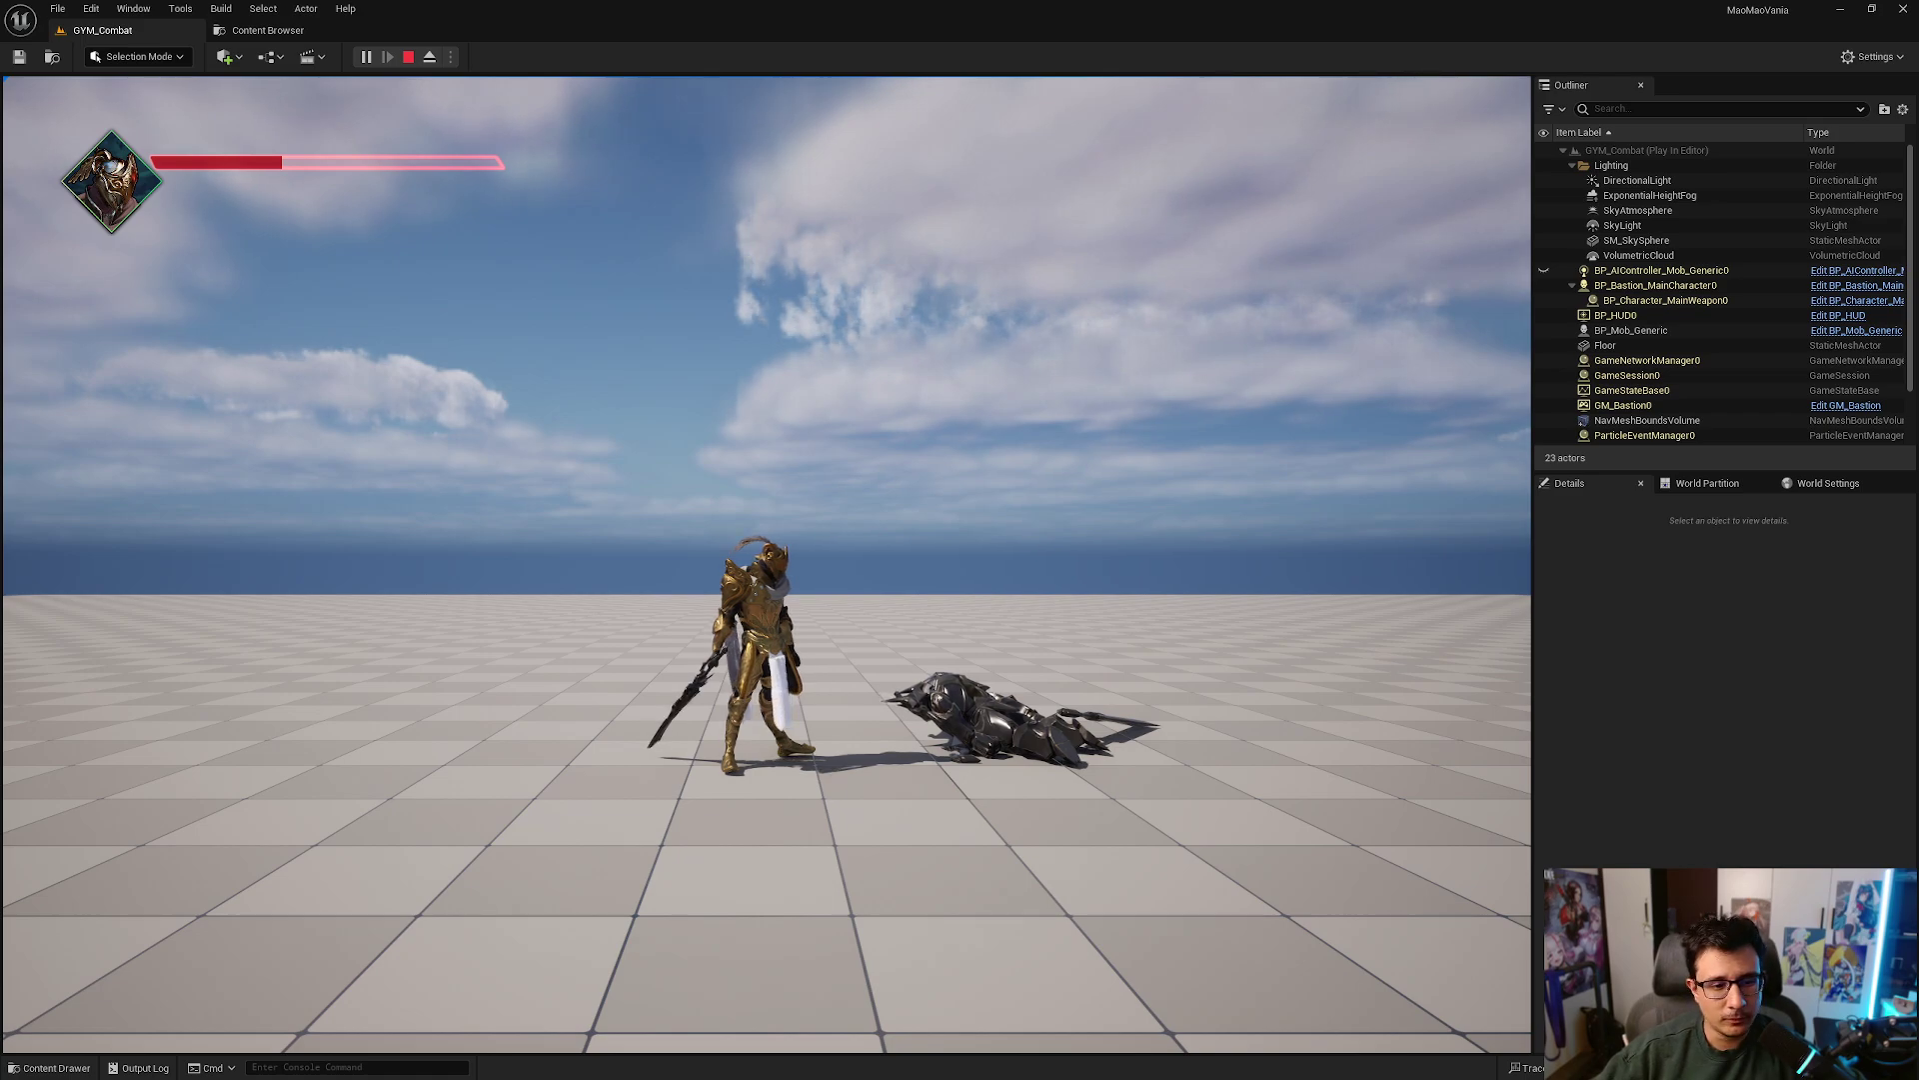
key(d)
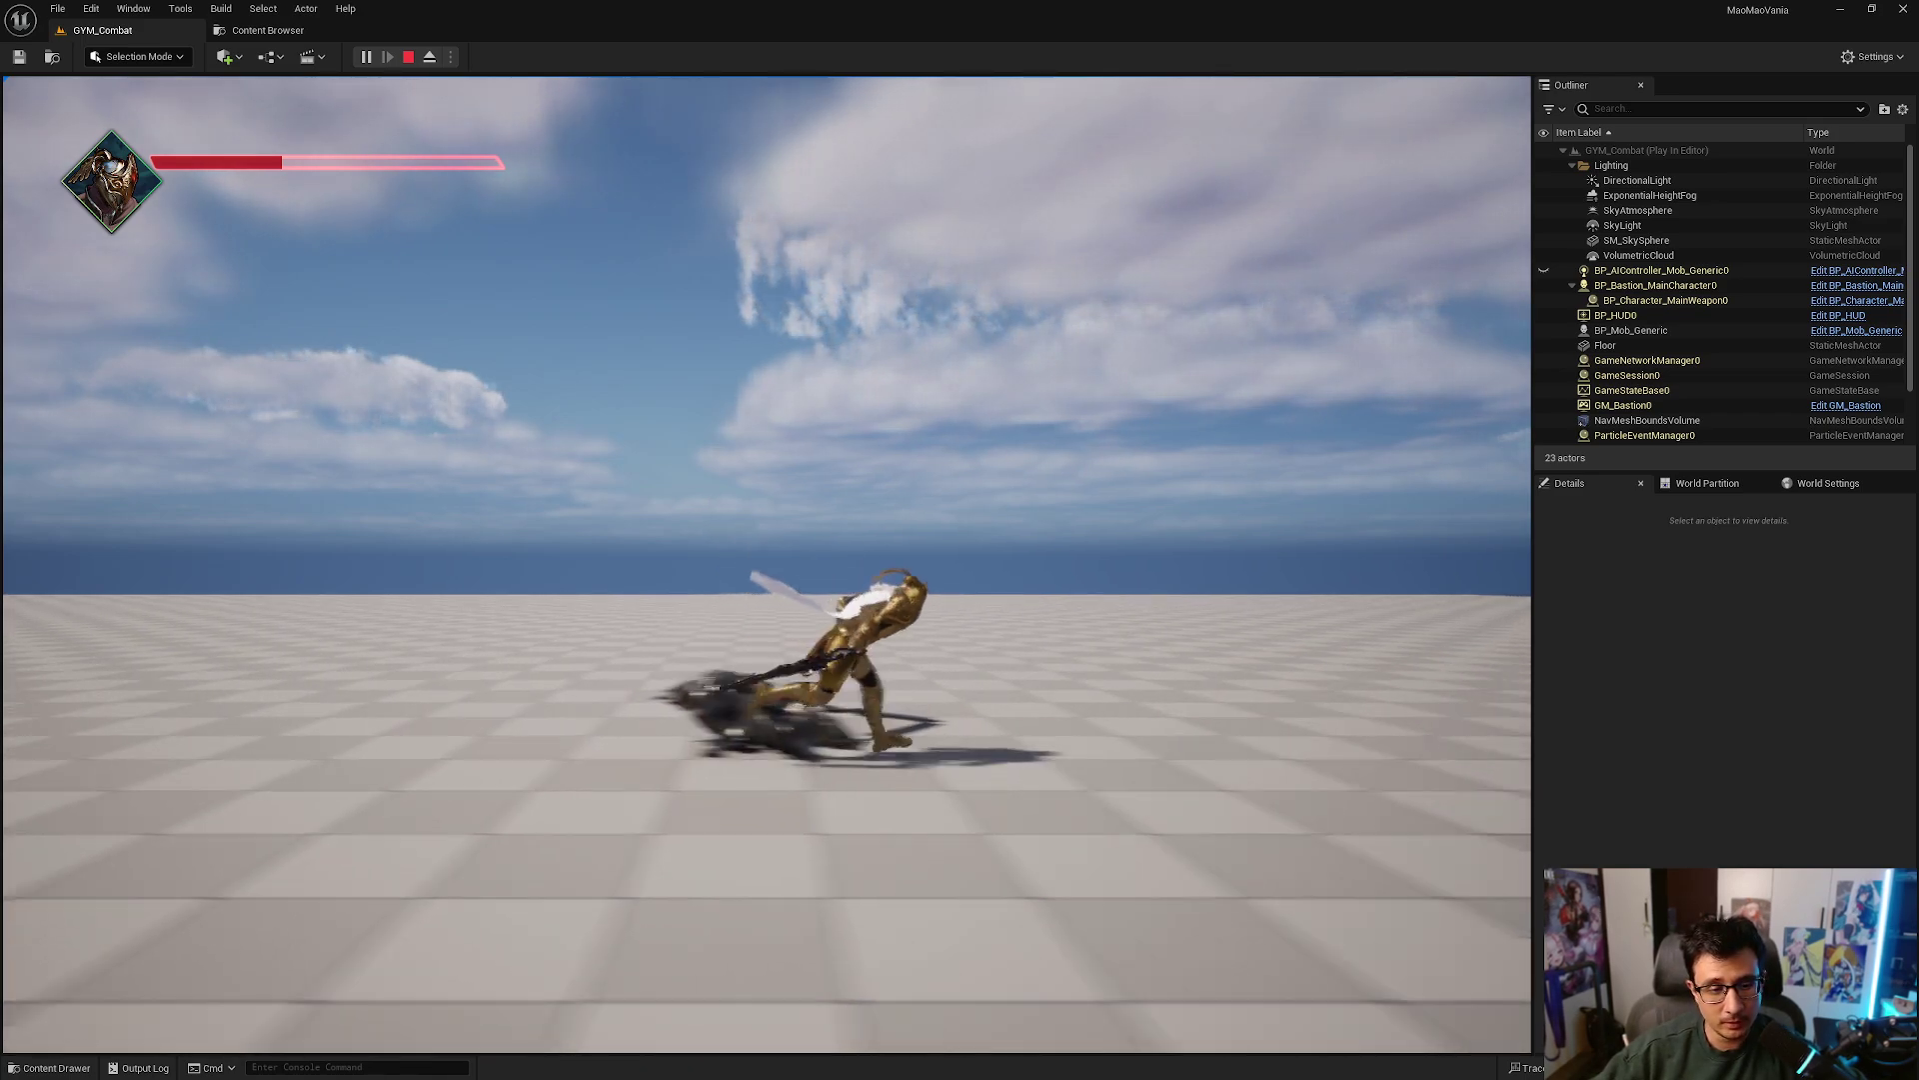
key(a)
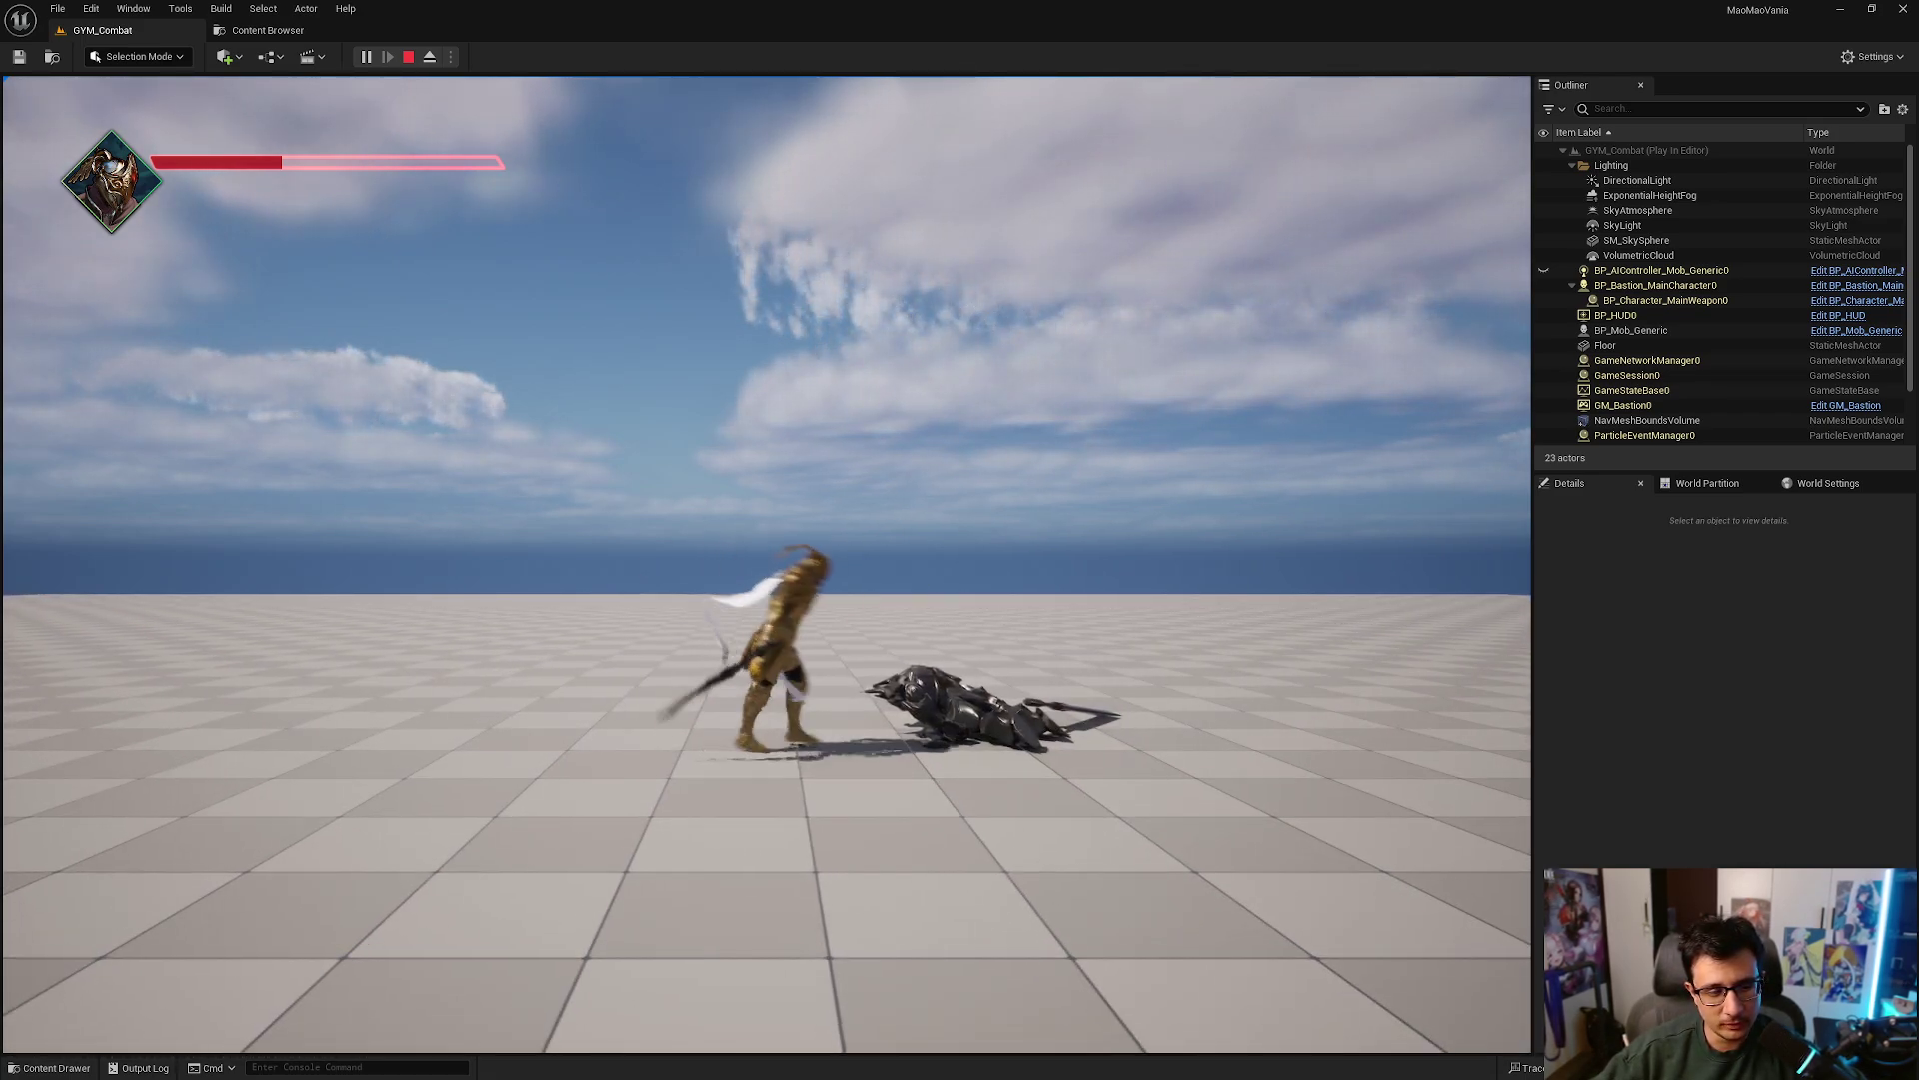
key(d)
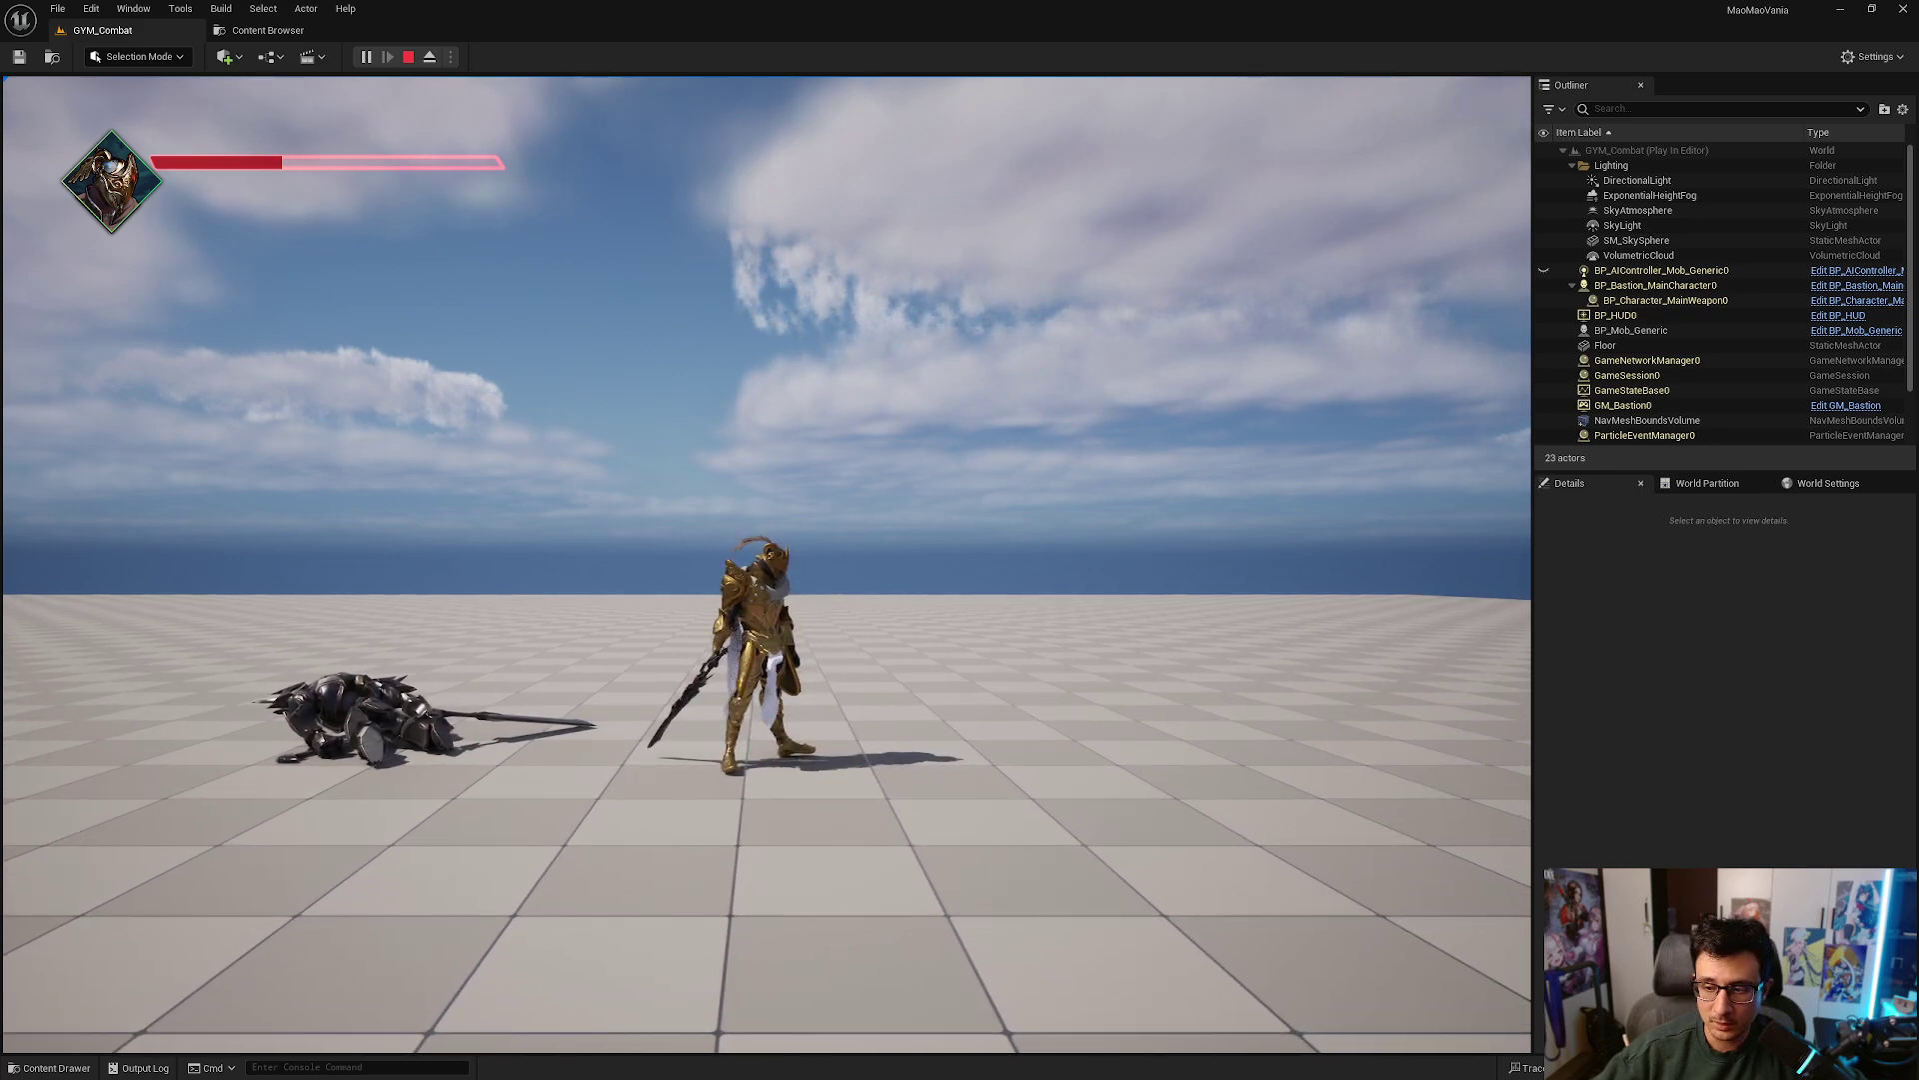
Pace the player character around the fallen mob with short runs and long pauses, stopping on either side of the body.
key(d)
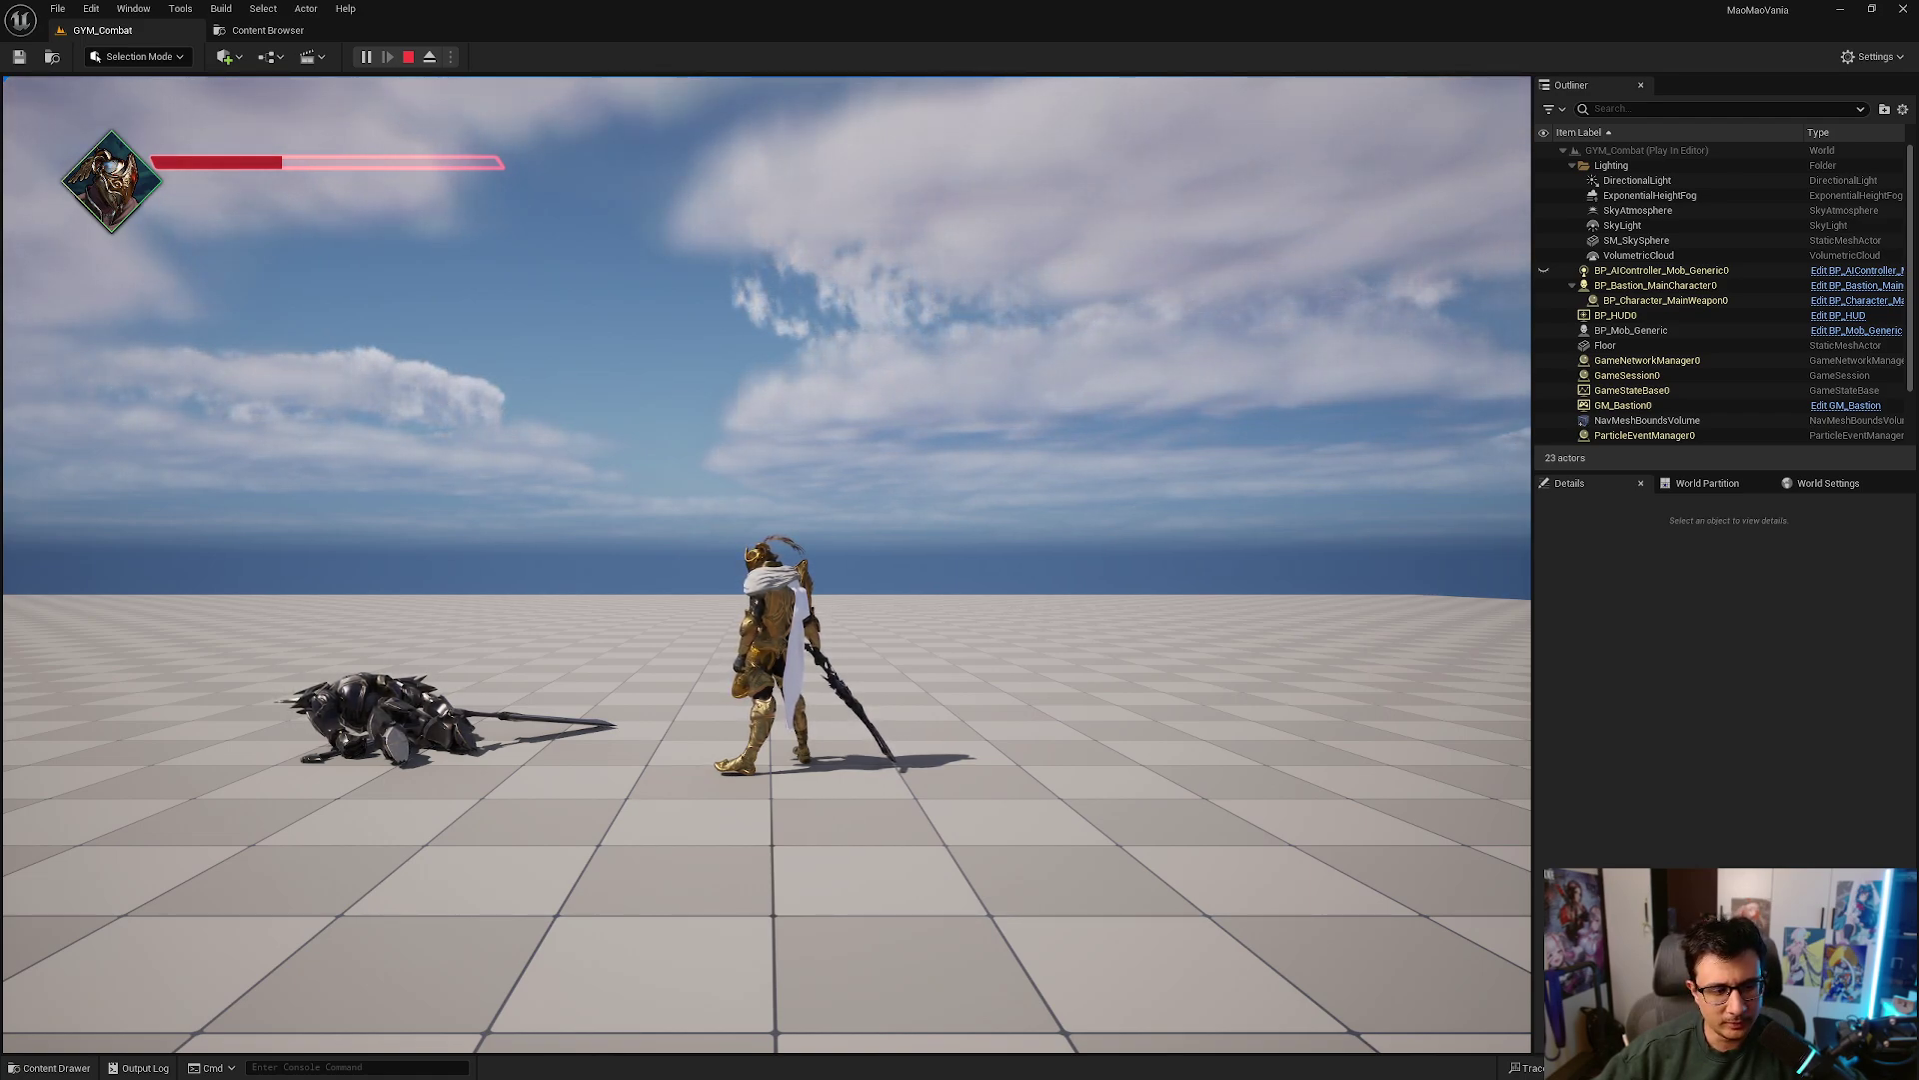
key(a)
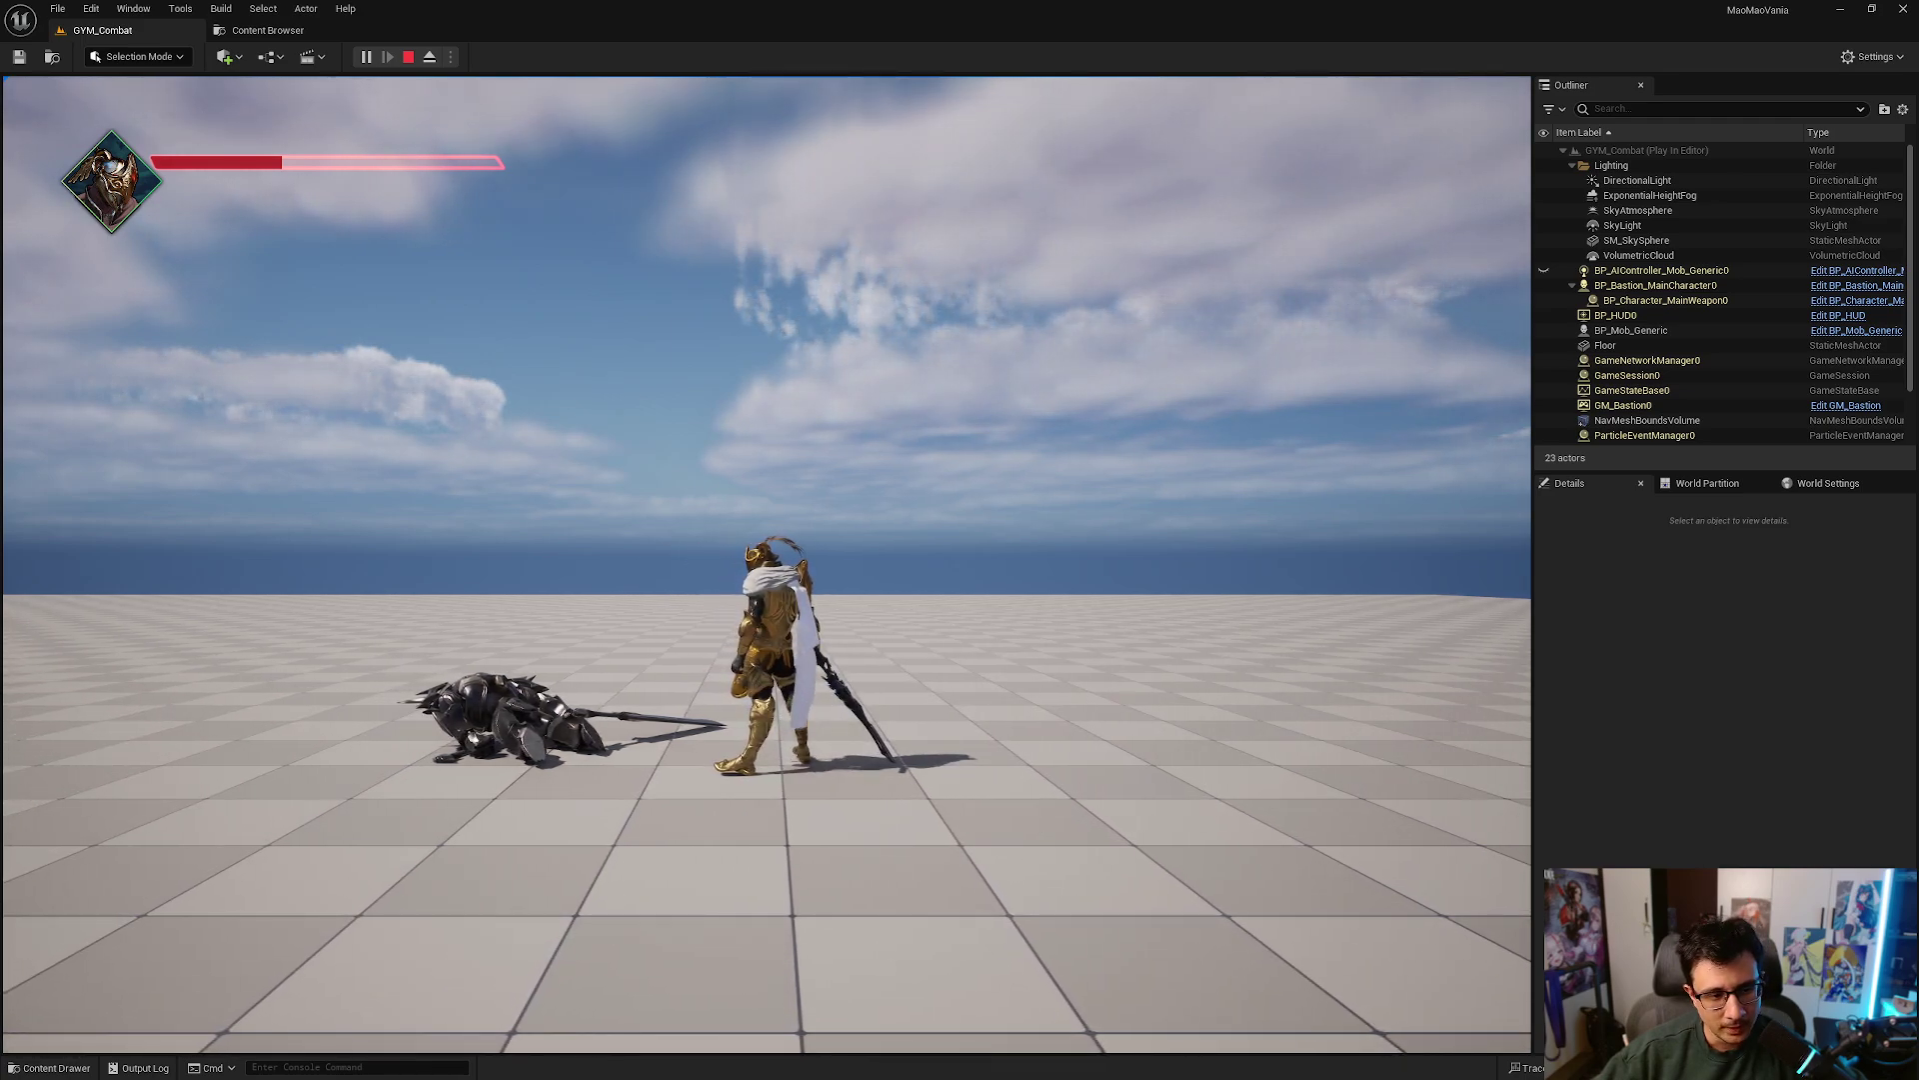
key(a)
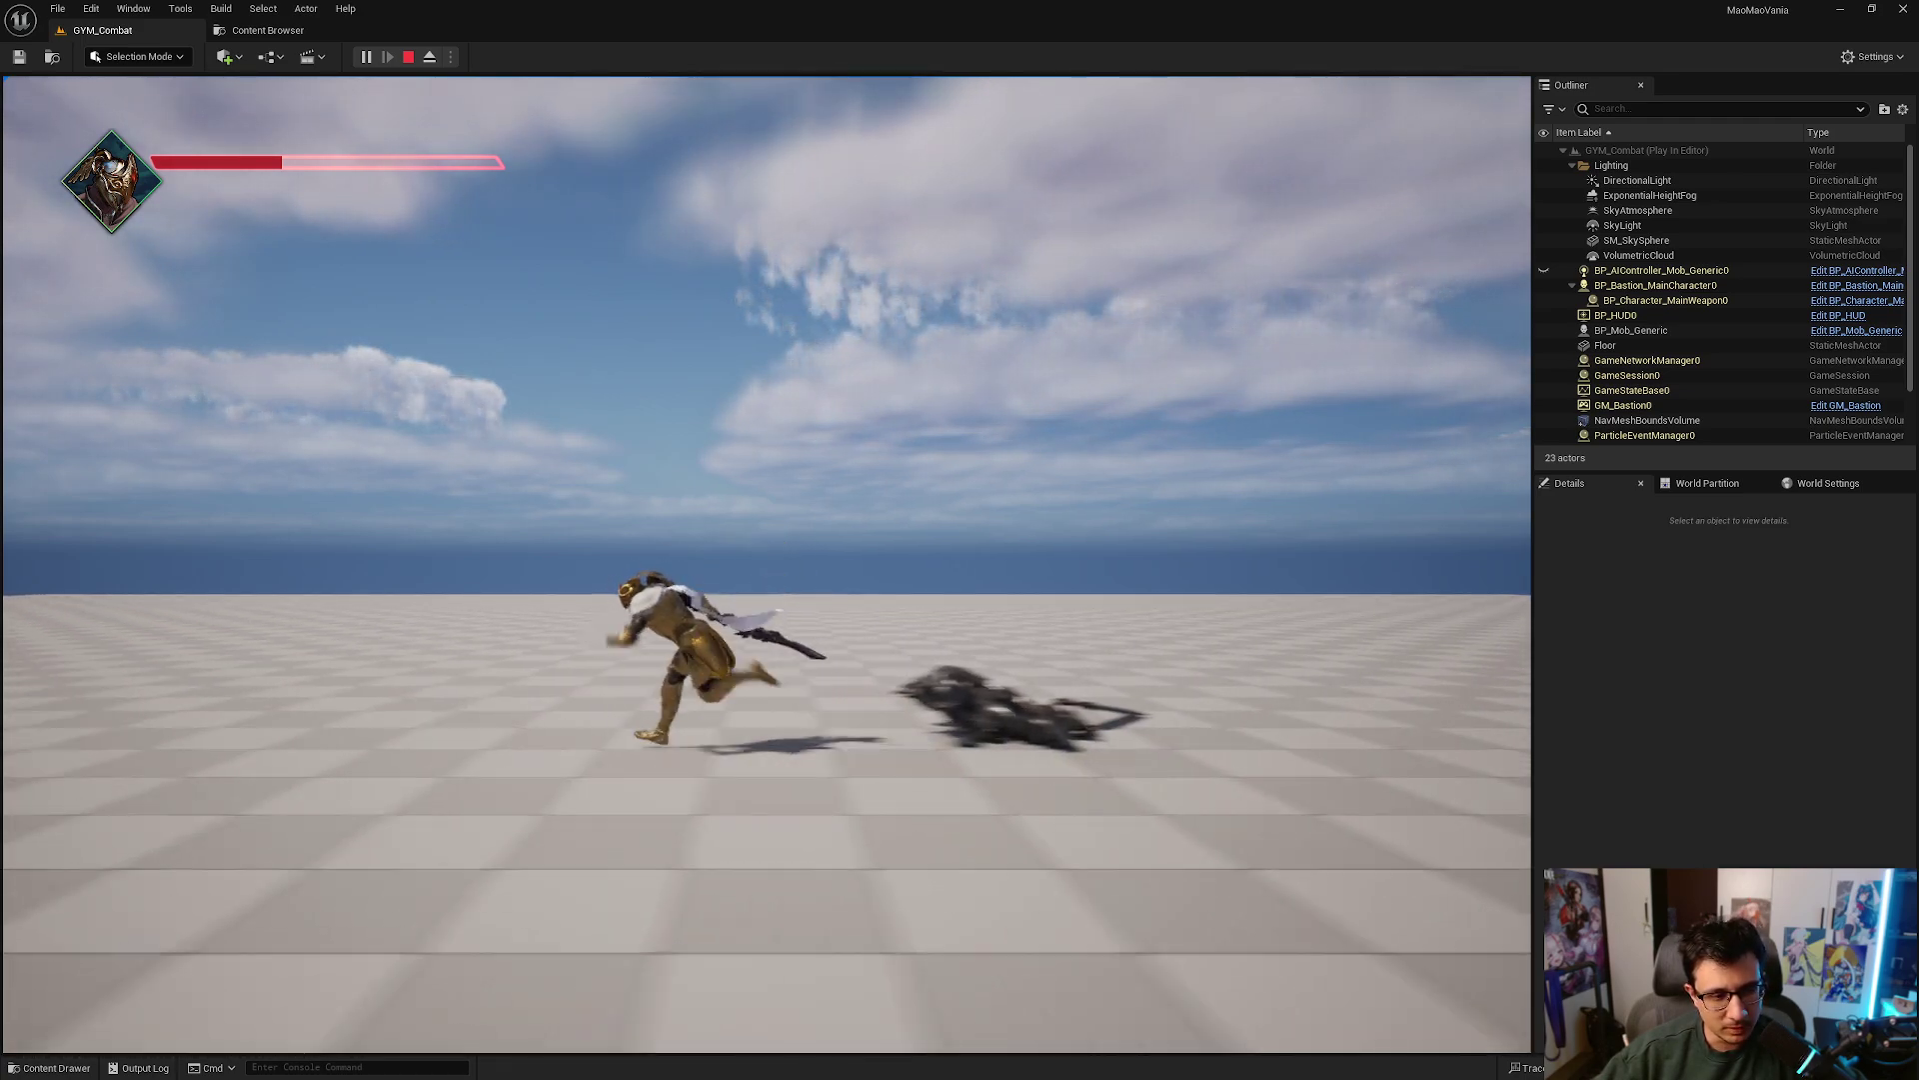
key(d)
key(a)
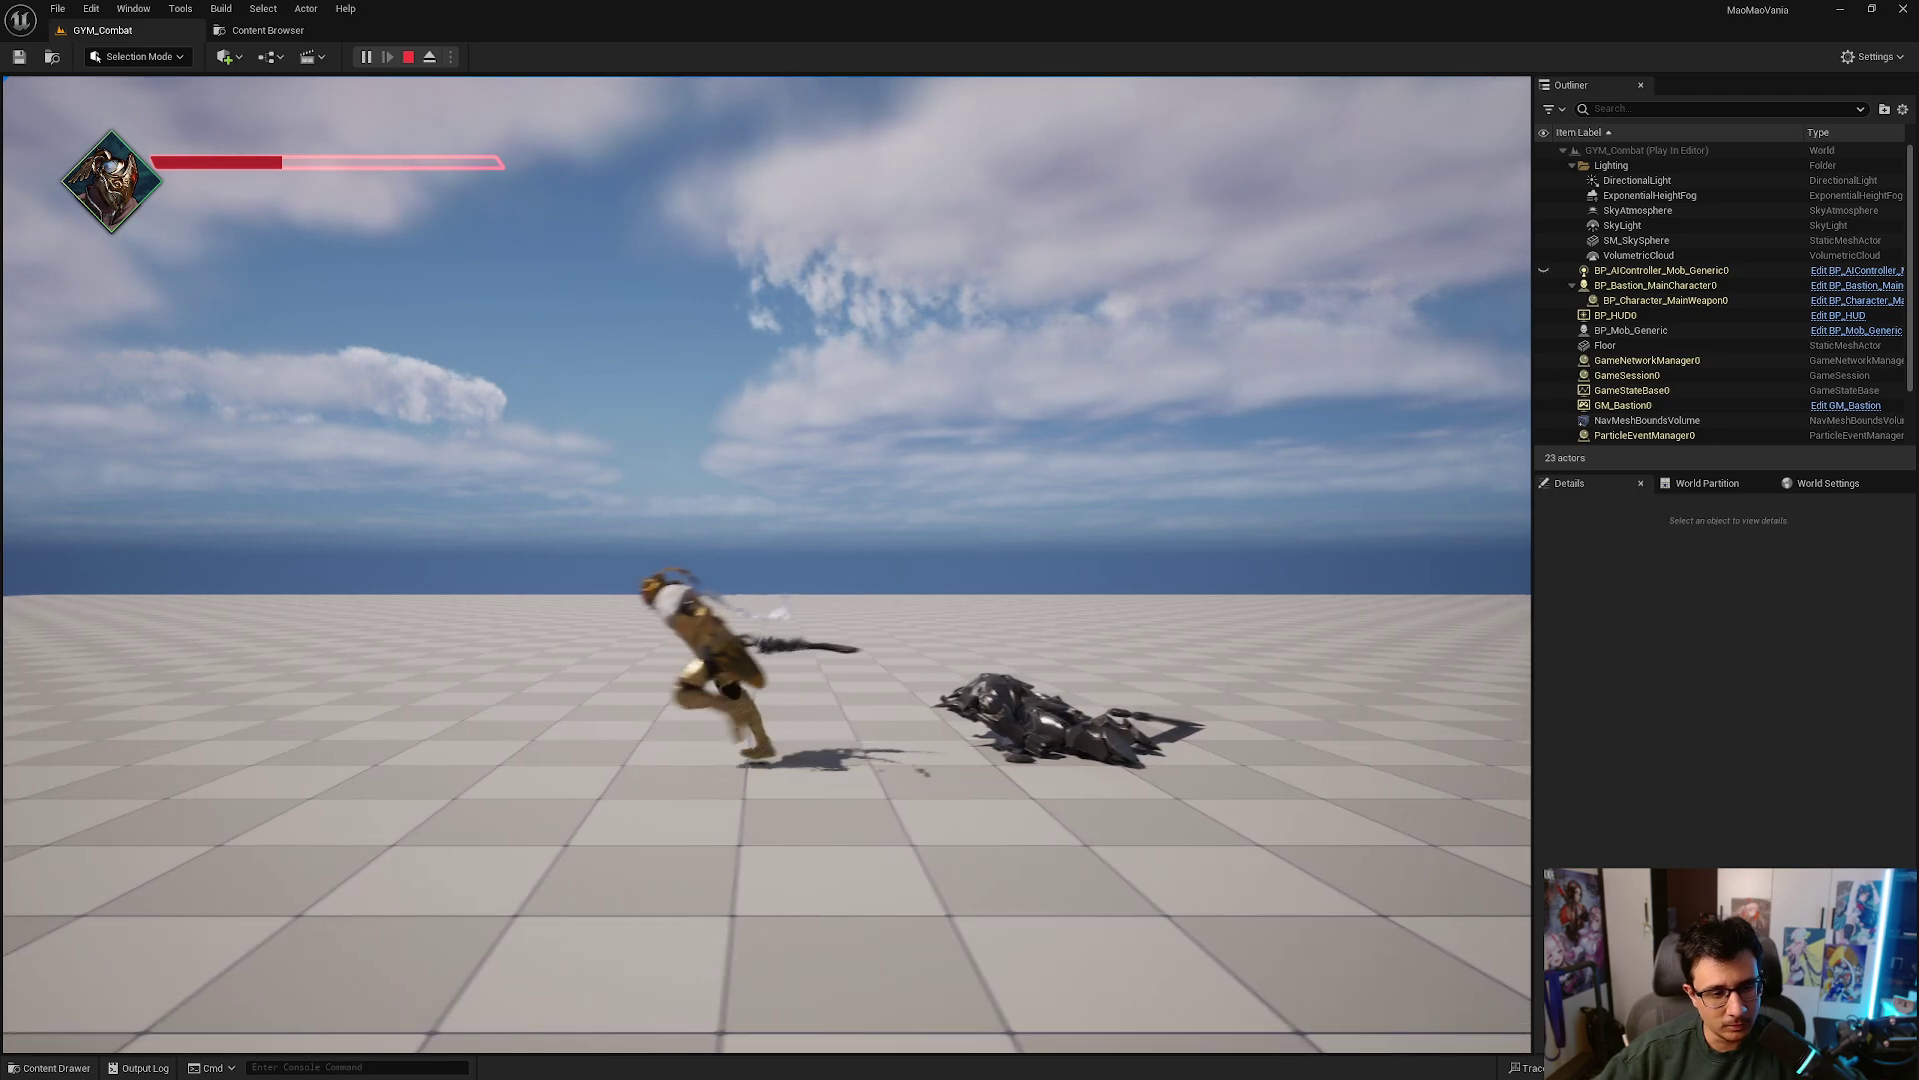
key(d)
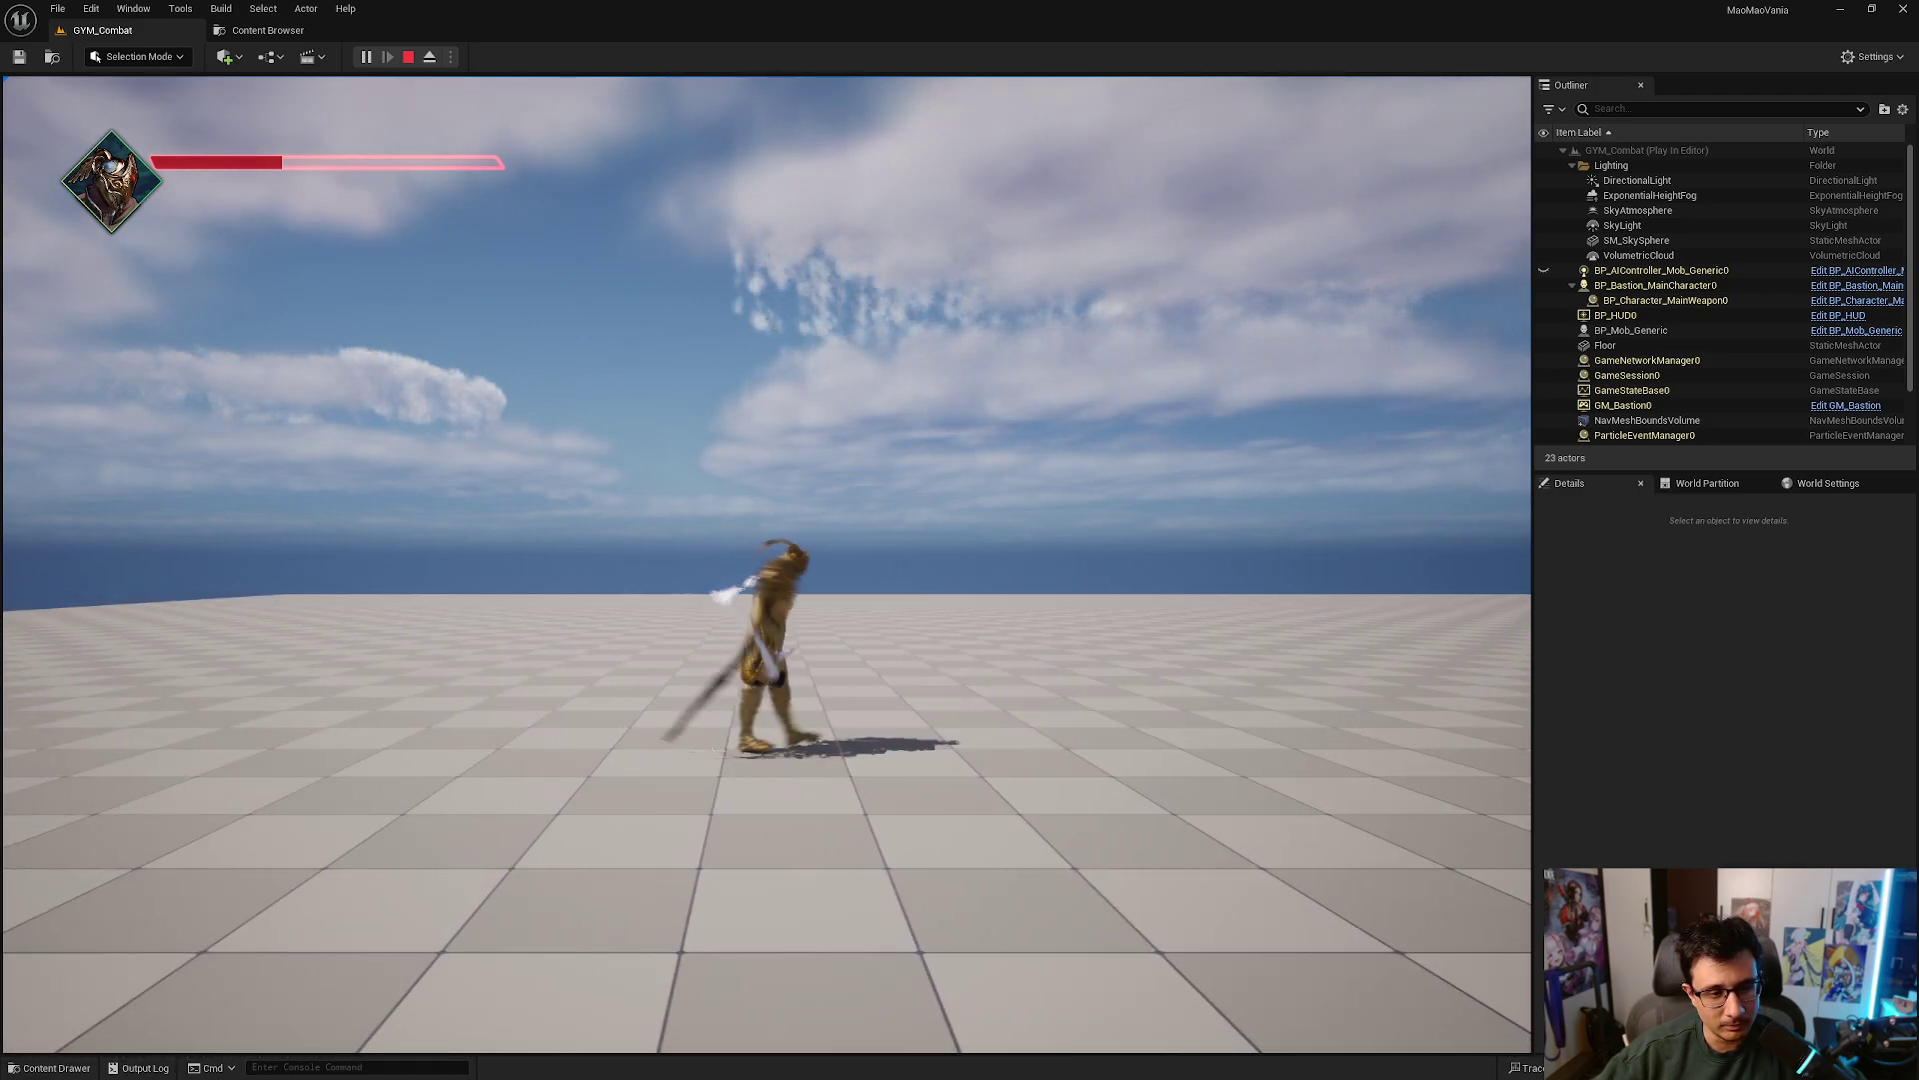
key(d)
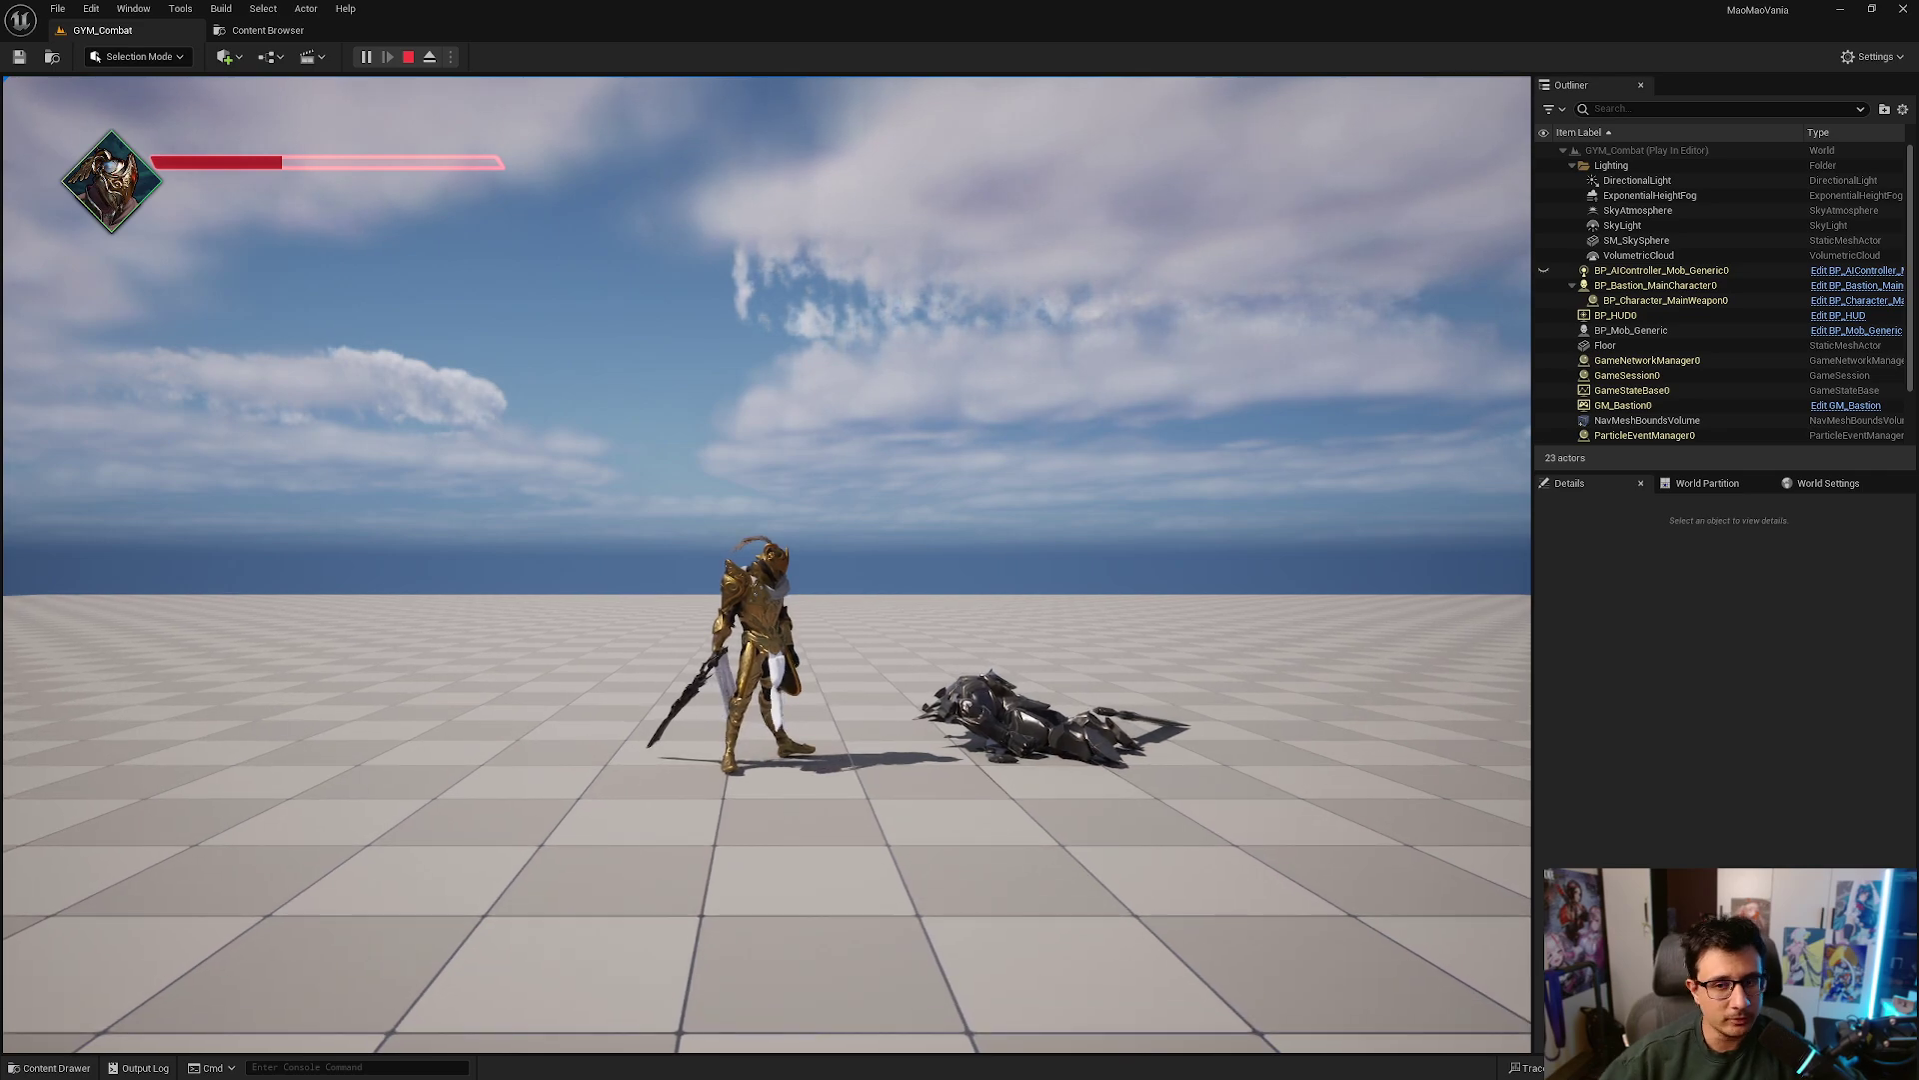
key(d)
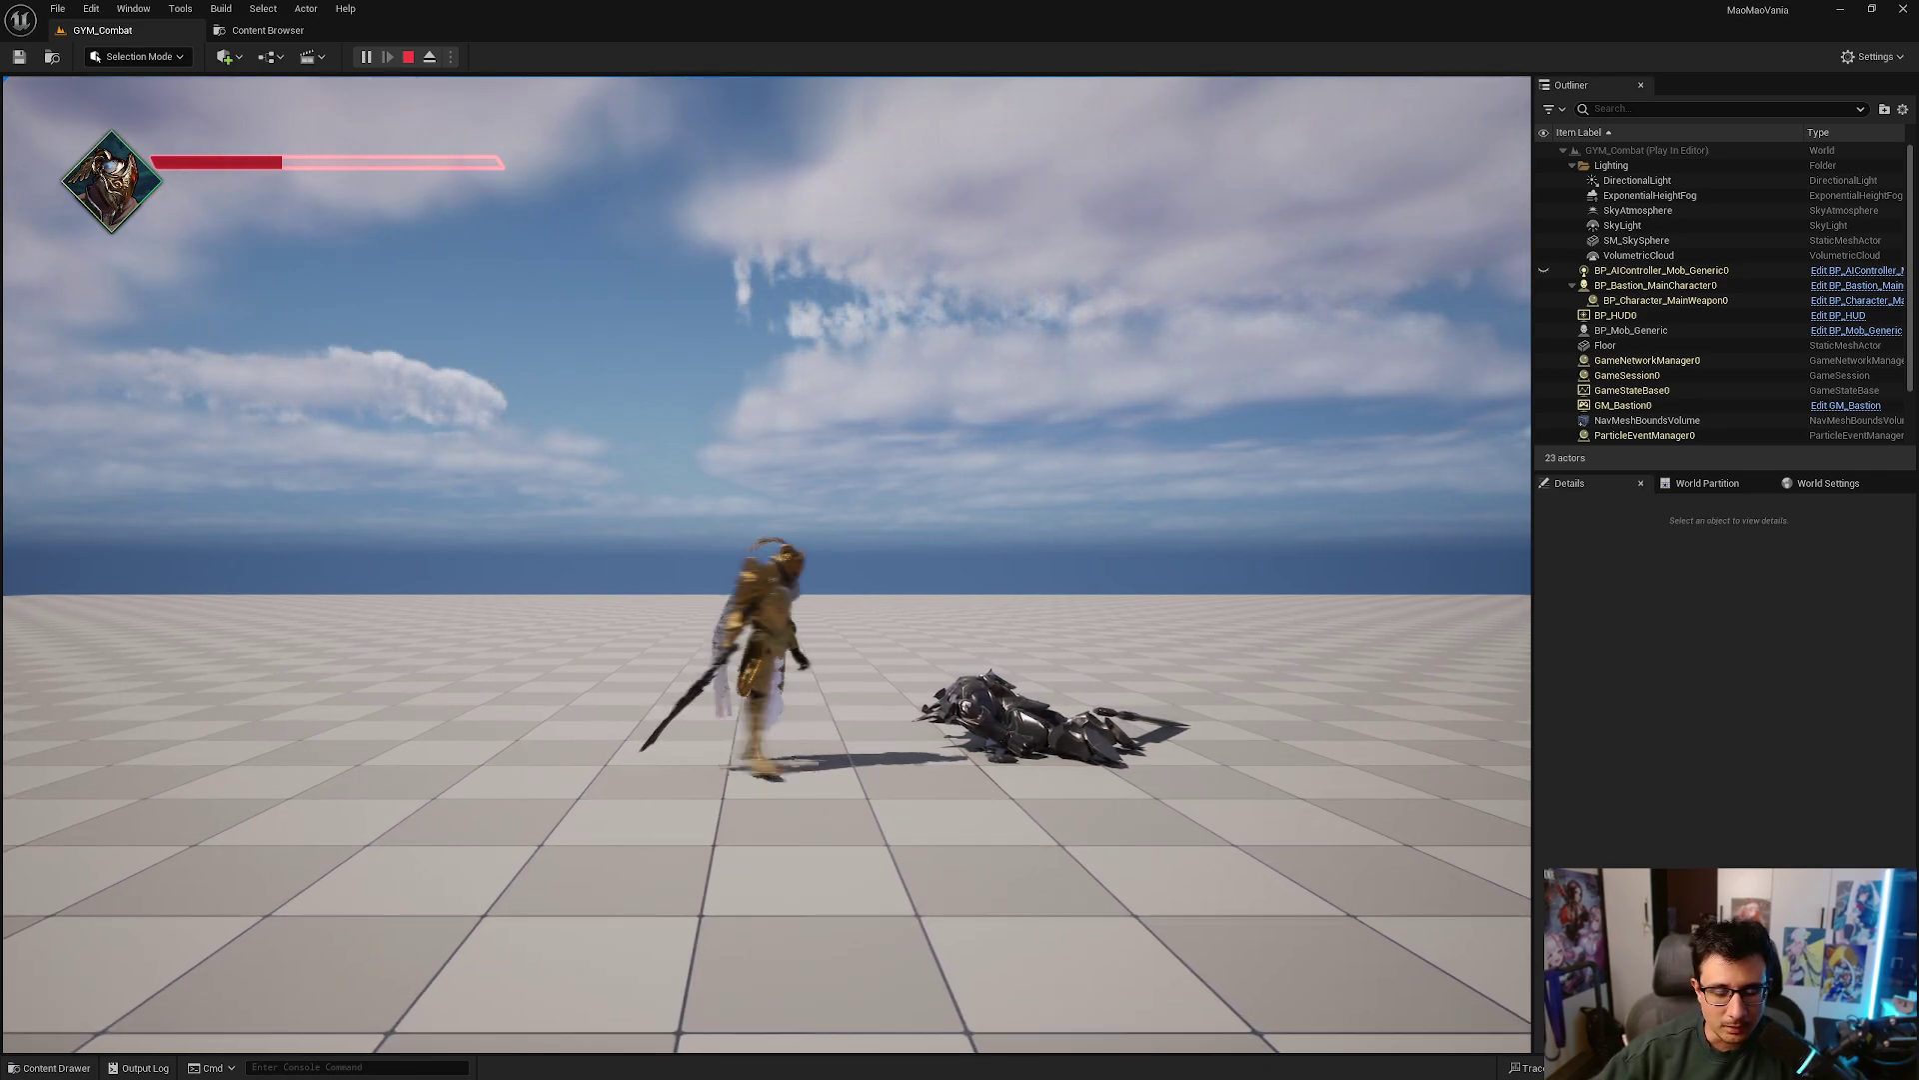
key(a)
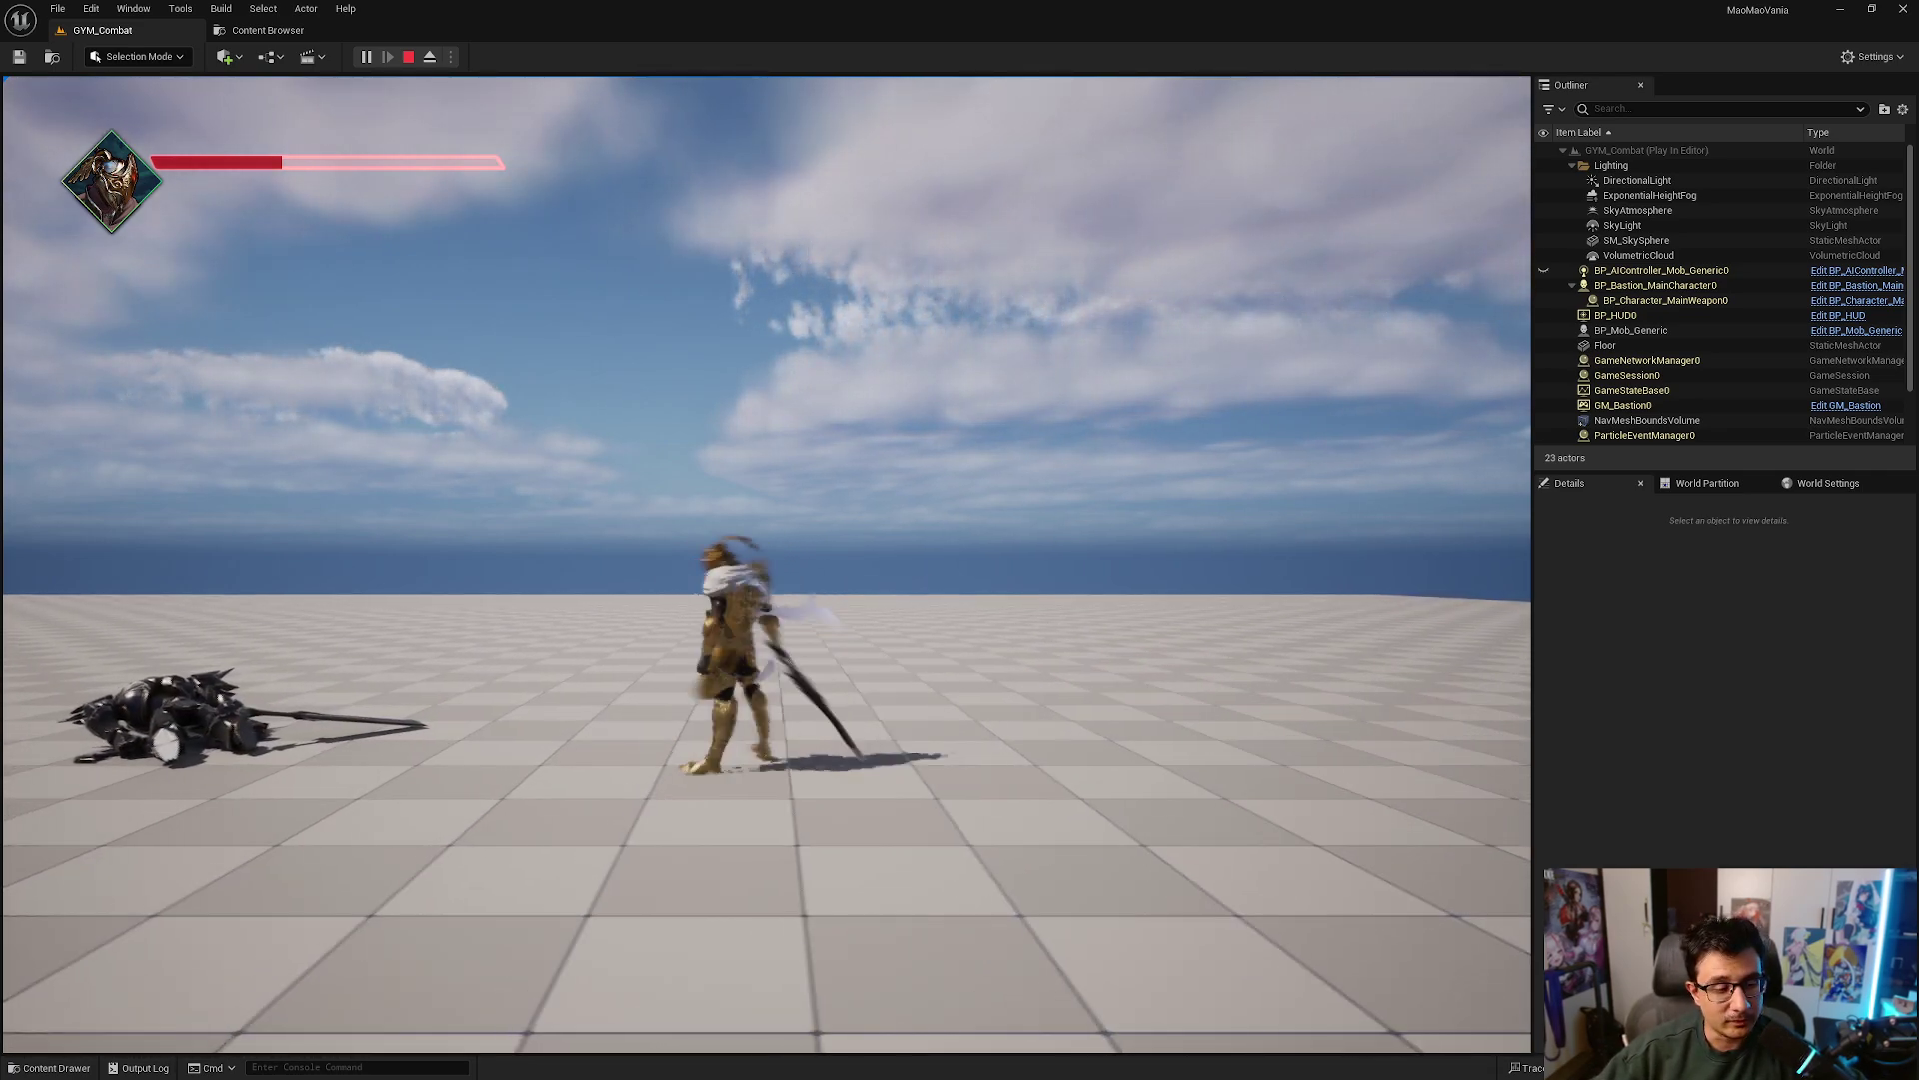
key(d)
key(a)
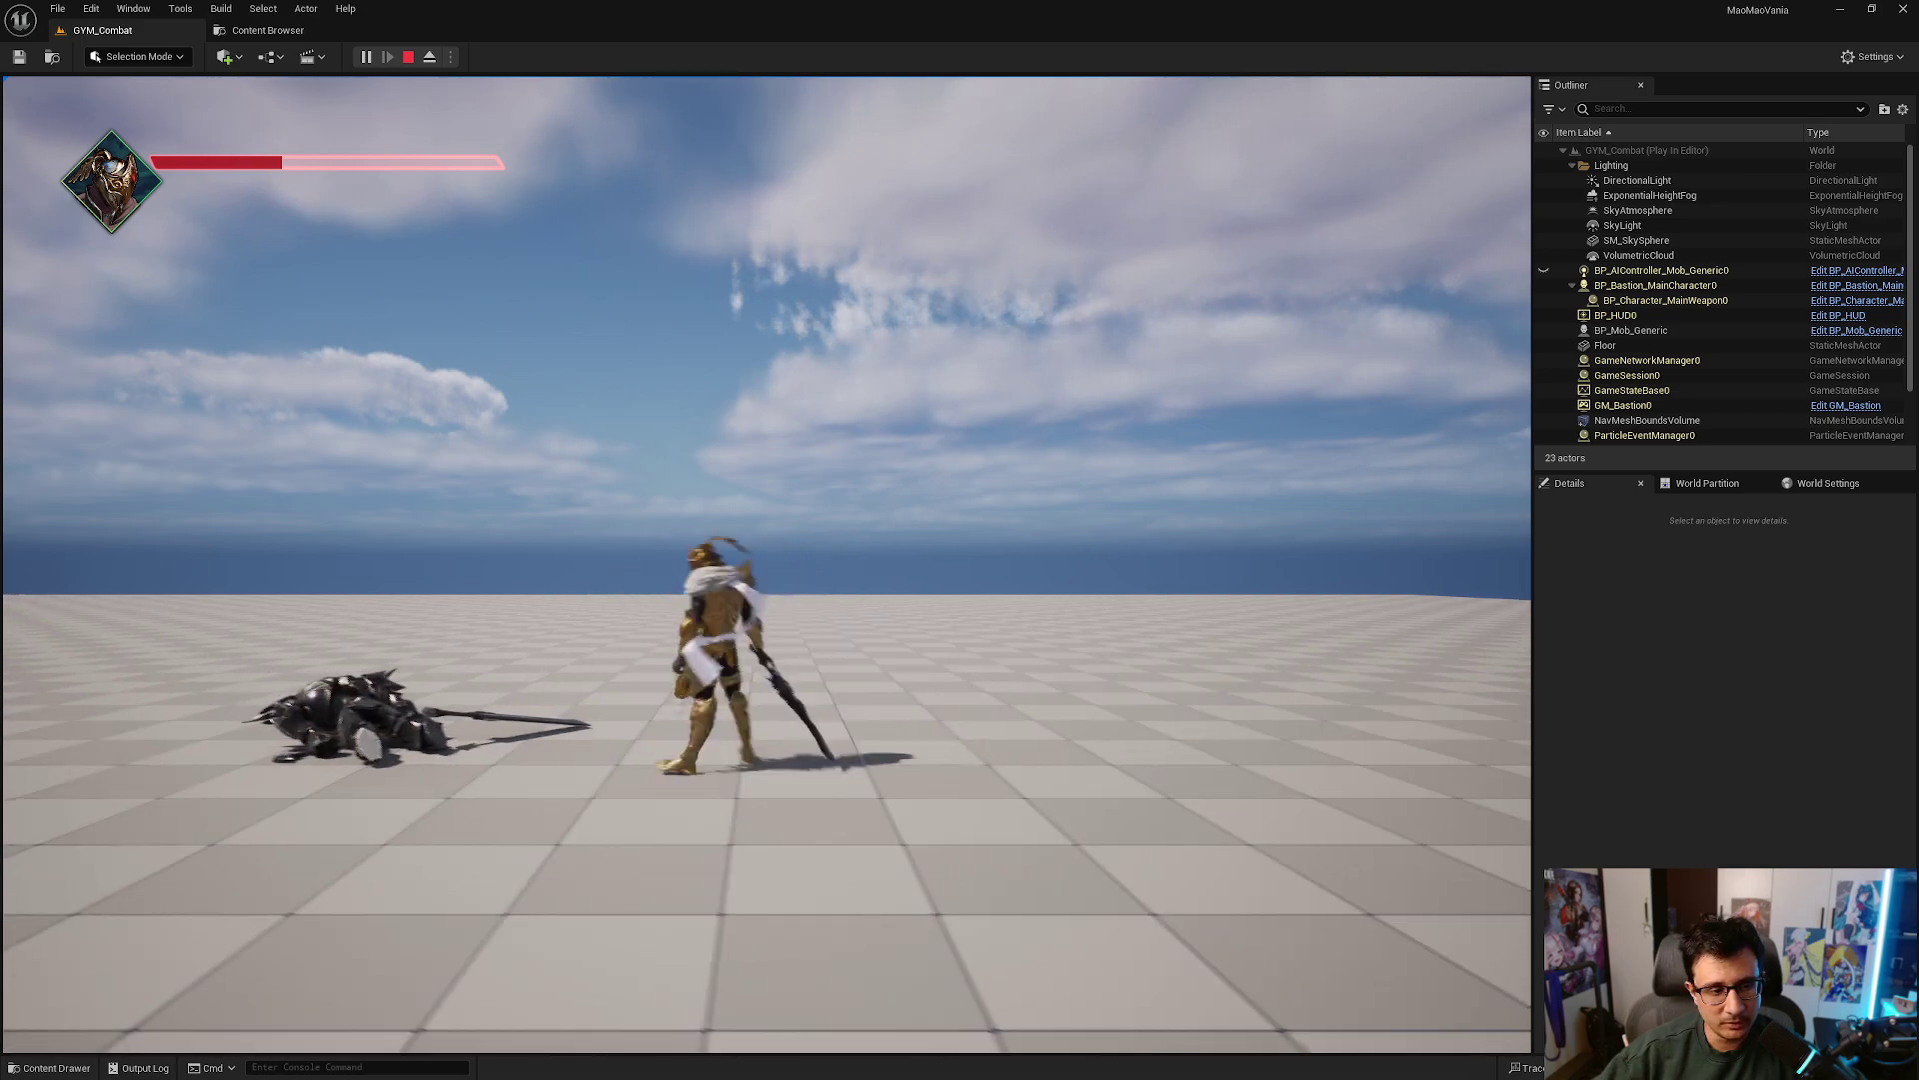
key(d)
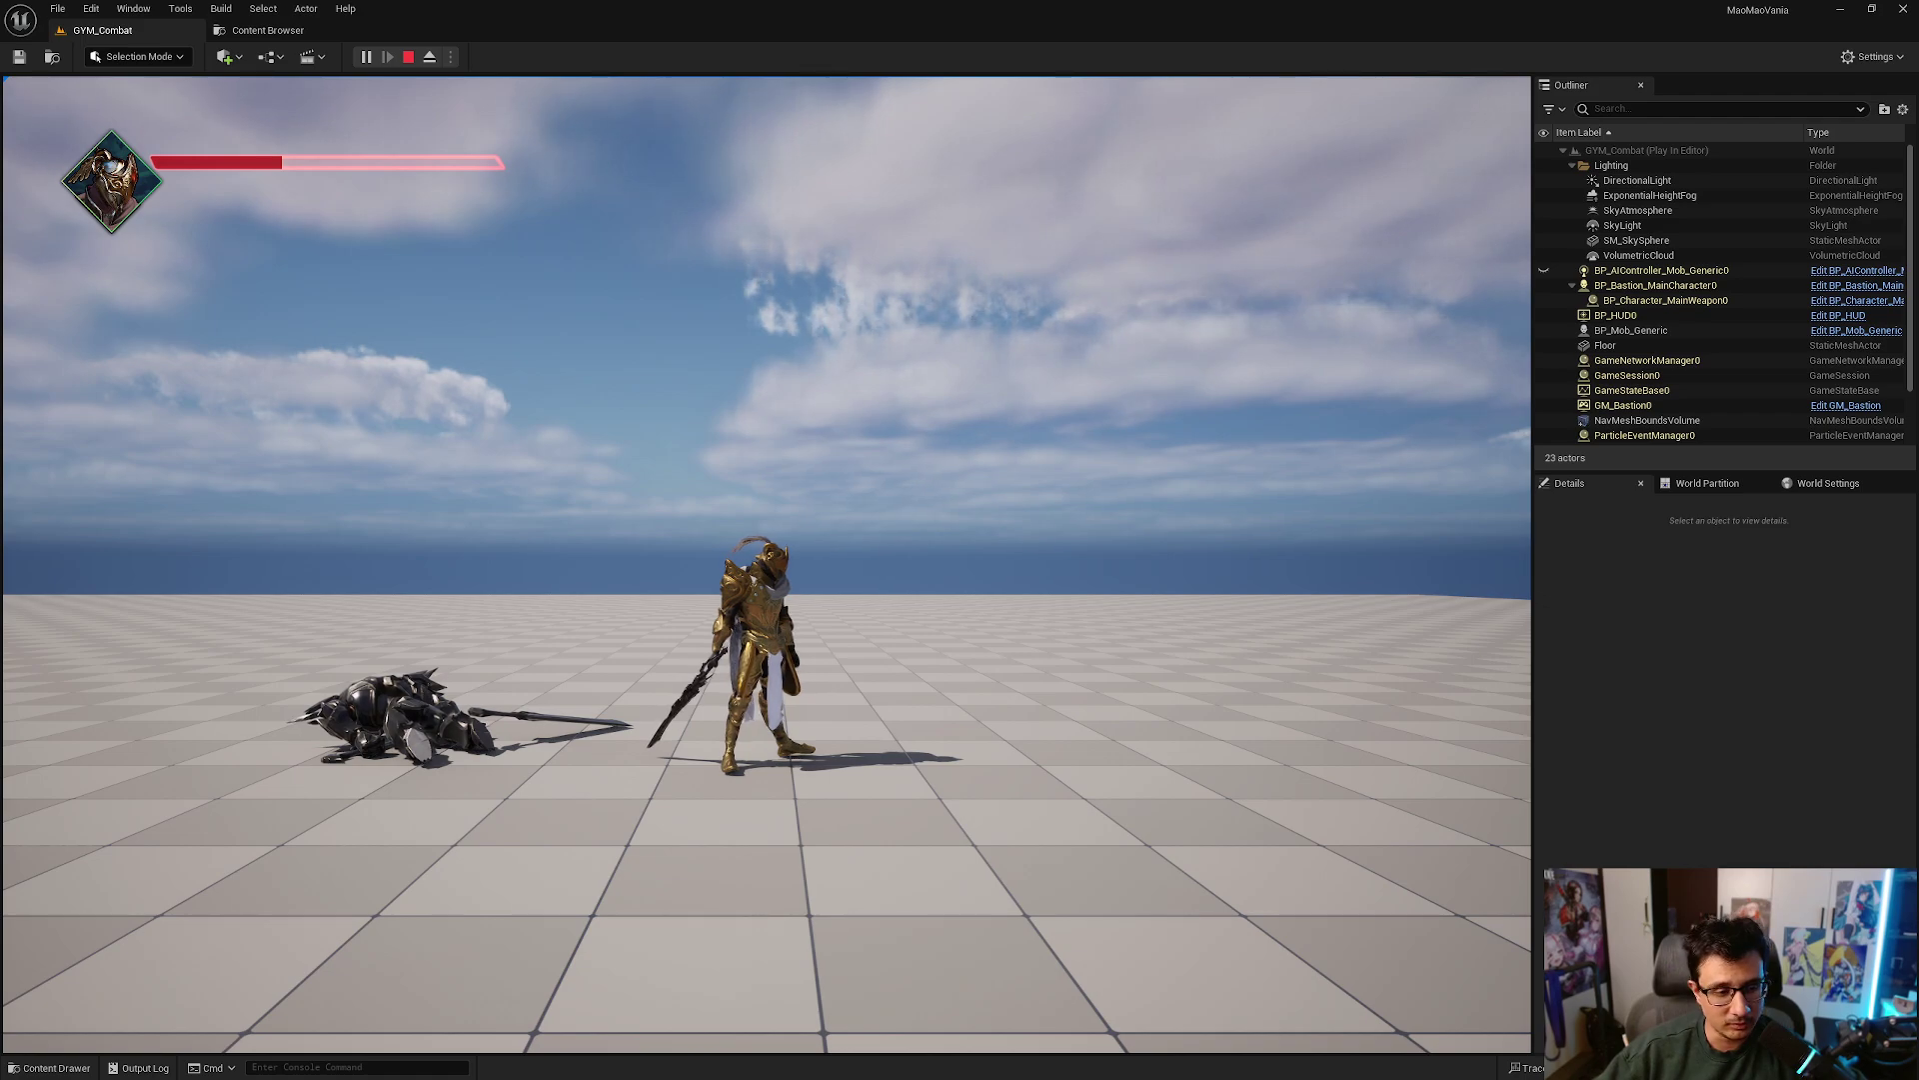
key(d)
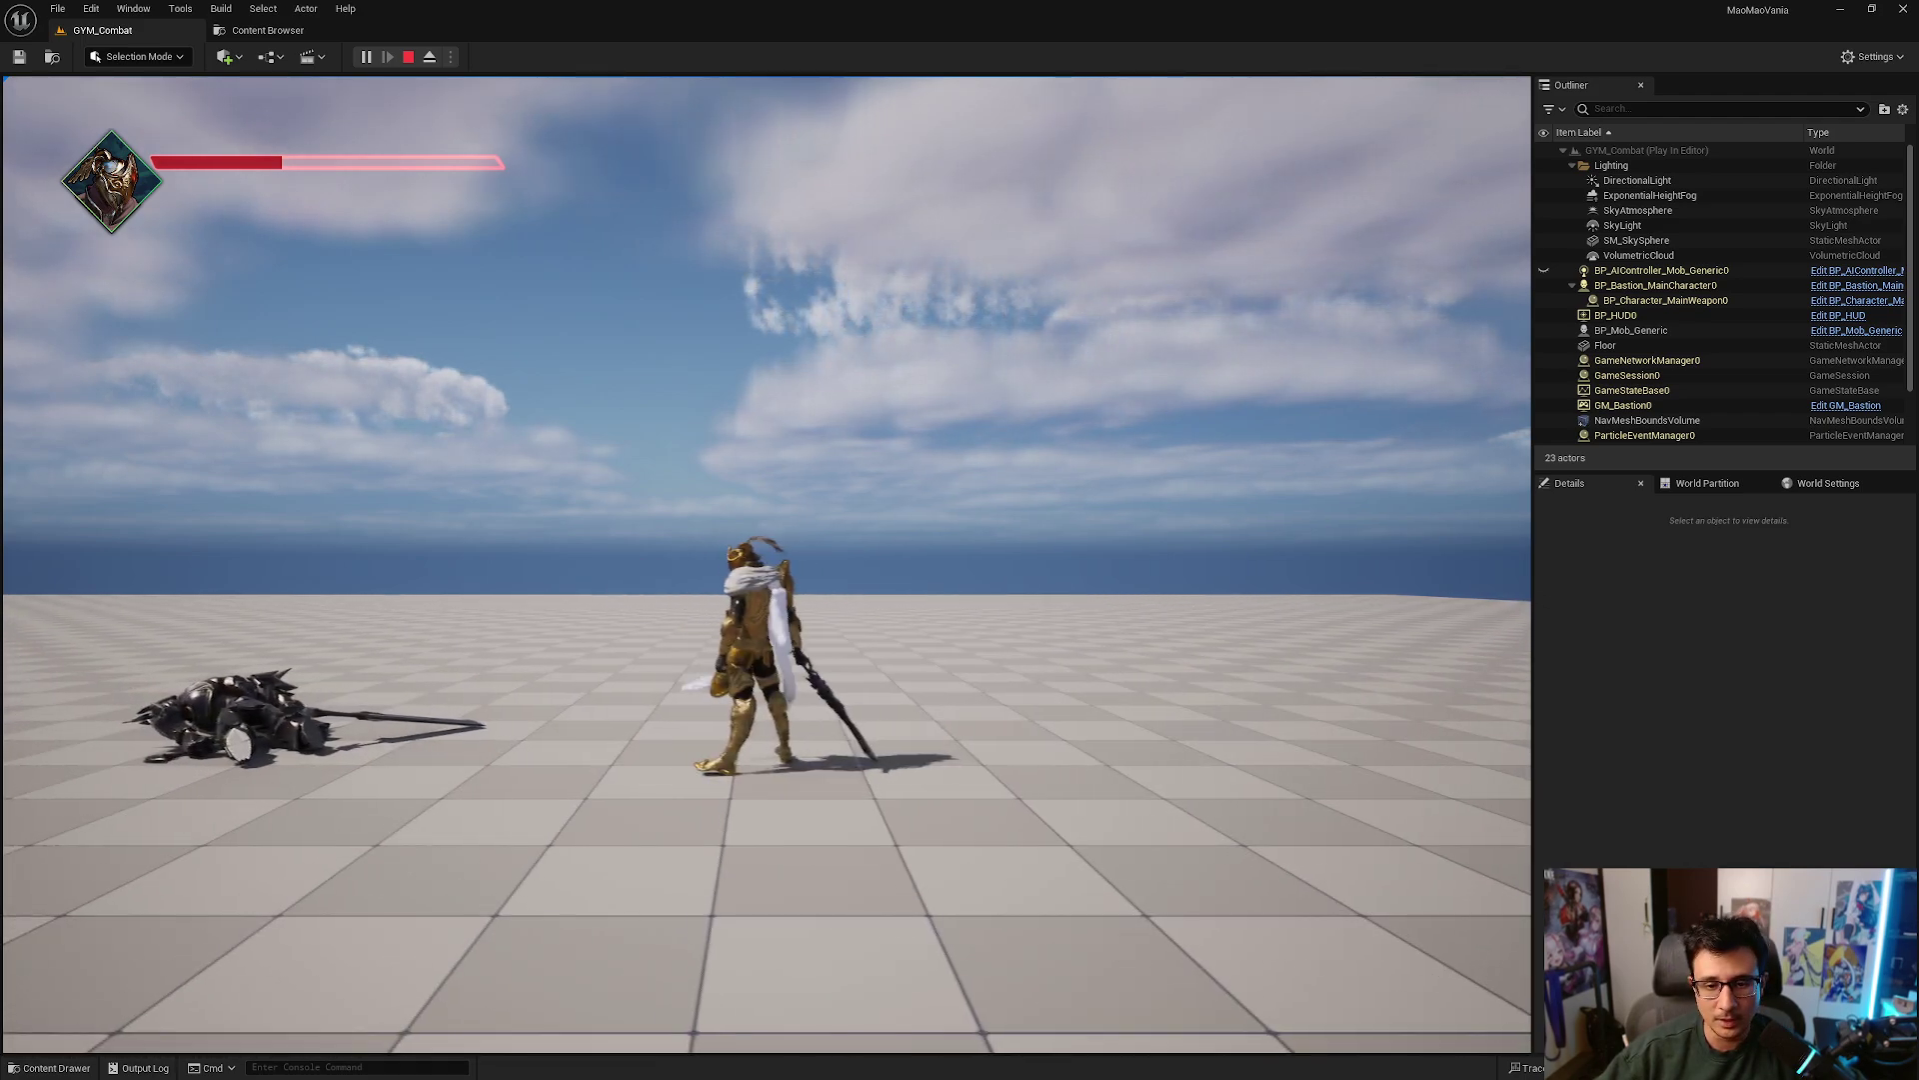
key(d)
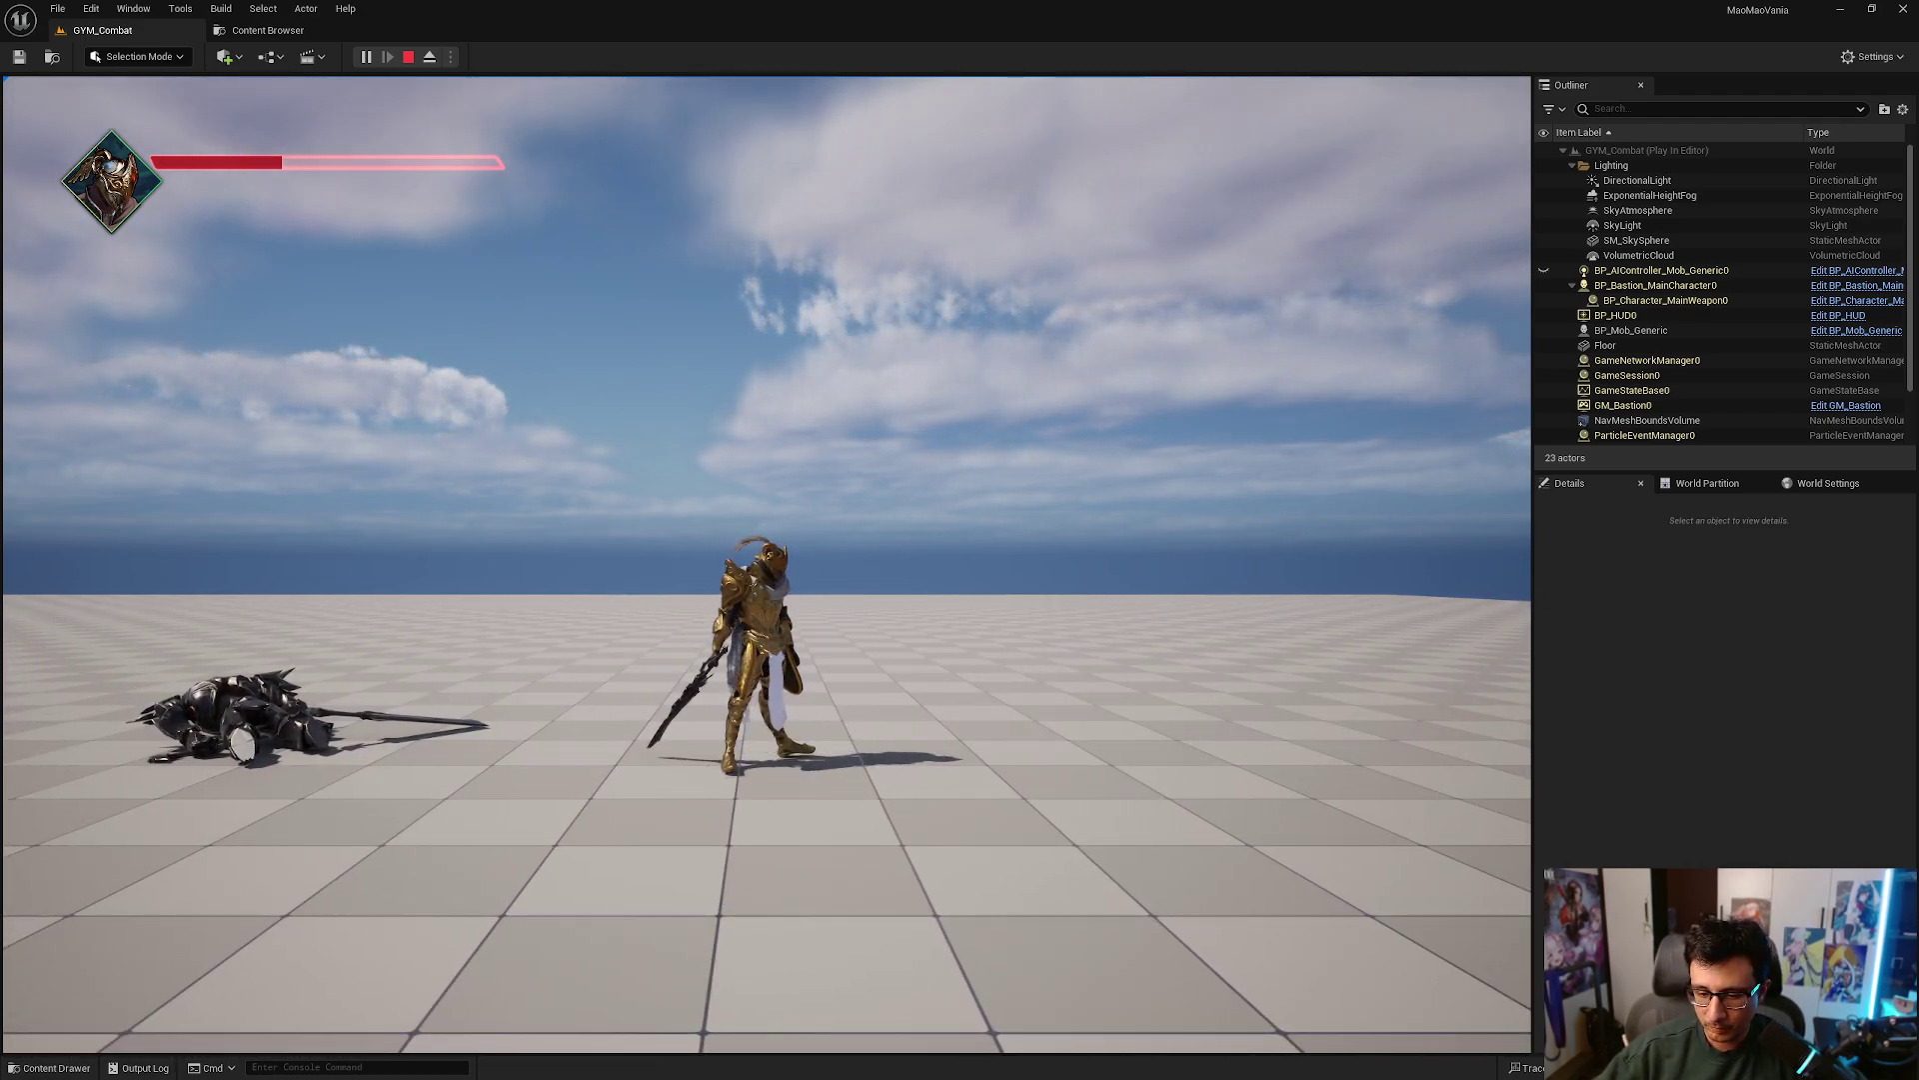